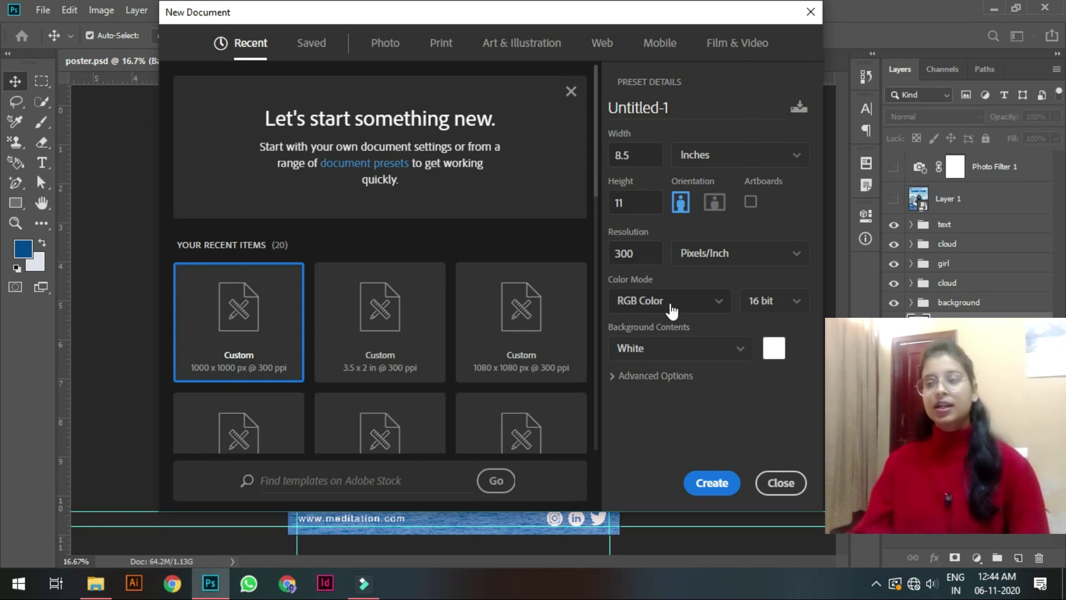
# Create an 8.5 × 11 inch portrait document at 300 pixels/inch in 16-bit RGB Color with a white background.
pyautogui.click(673, 309)
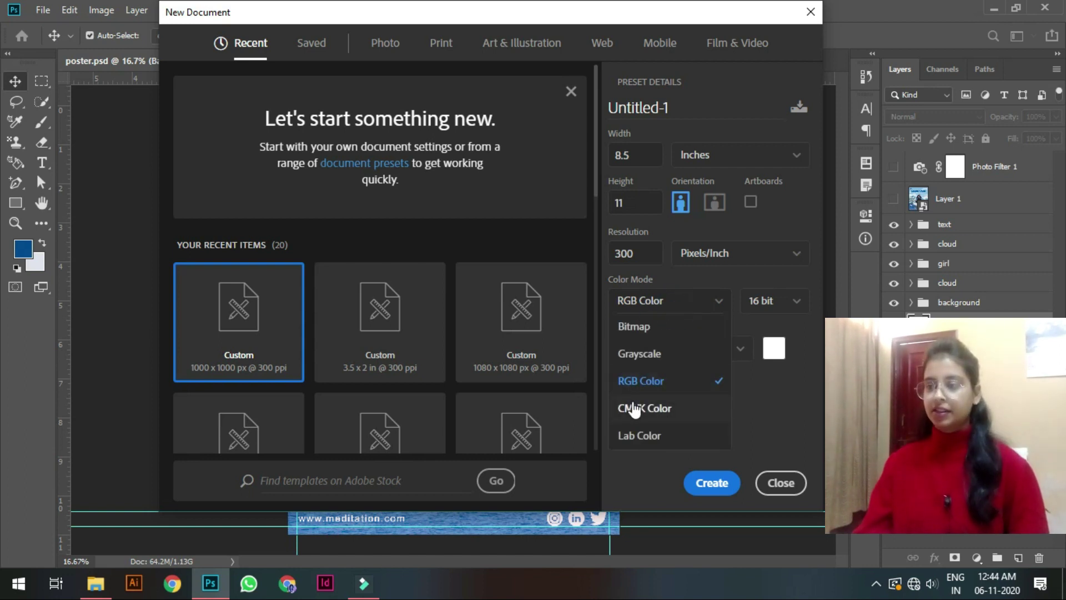
pyautogui.click(756, 388)
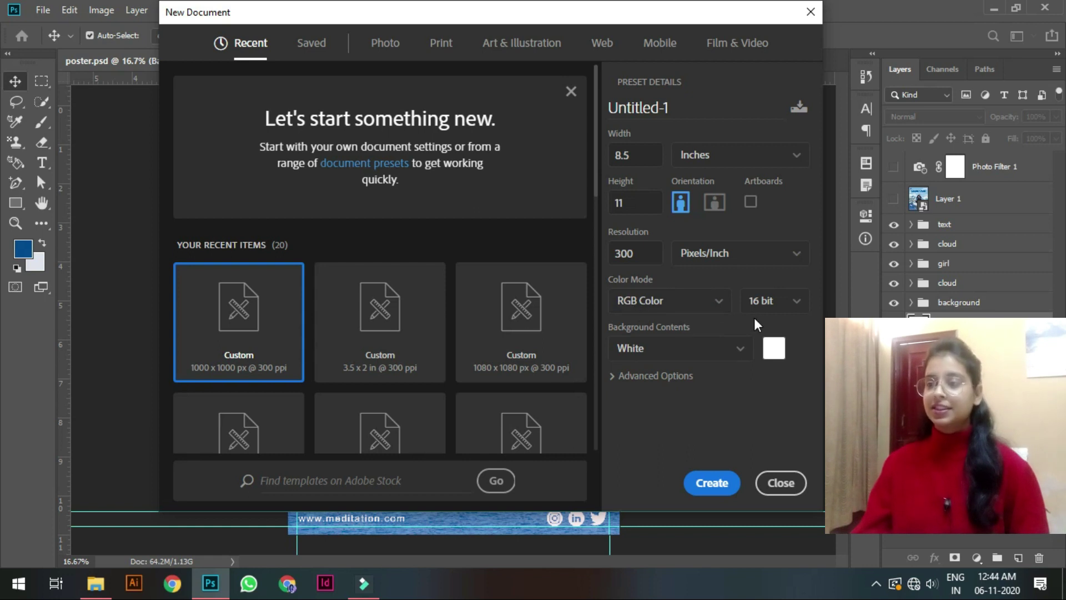
pyautogui.click(711, 483)
pyautogui.click(766, 415)
pyautogui.hotkey('ctrl', '-')
pyautogui.hotkey('ctrl', '0')
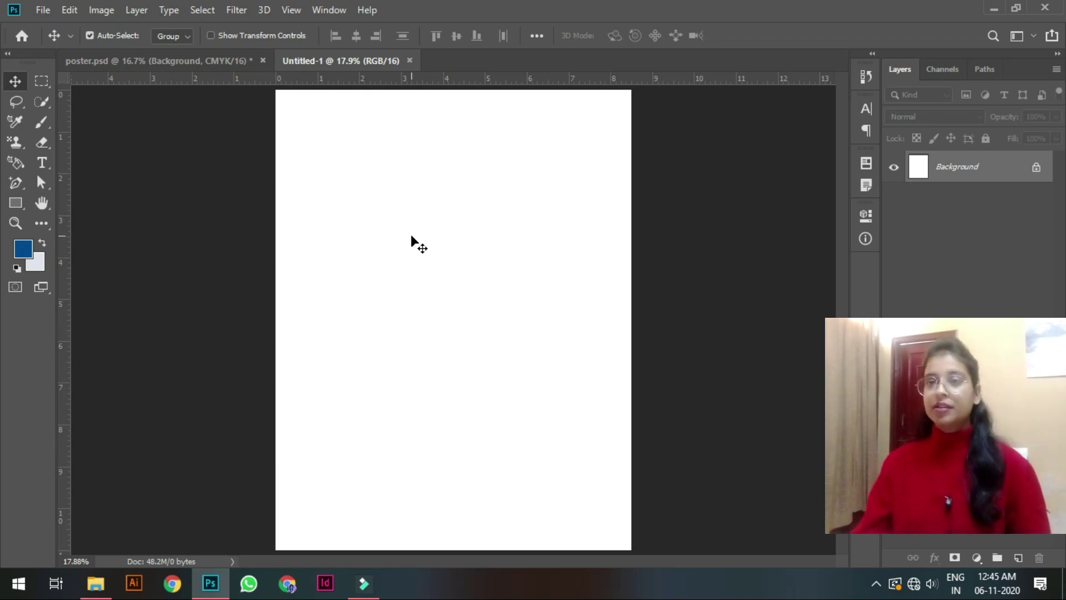
# Open the meditation PSD from the meditation folder.
pyautogui.click(99, 584)
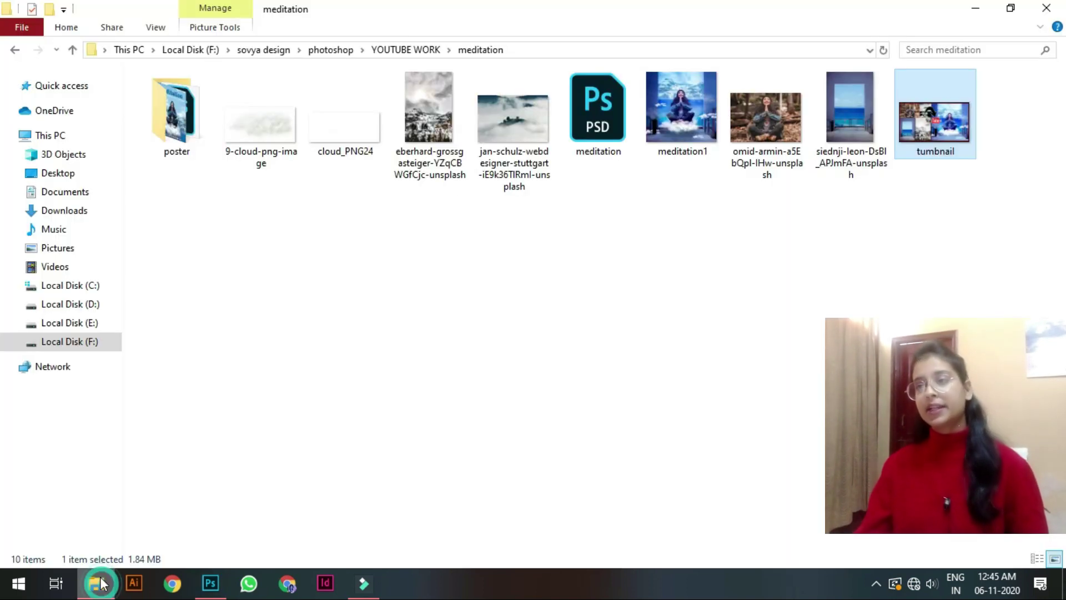
pyautogui.doubleClick(594, 147)
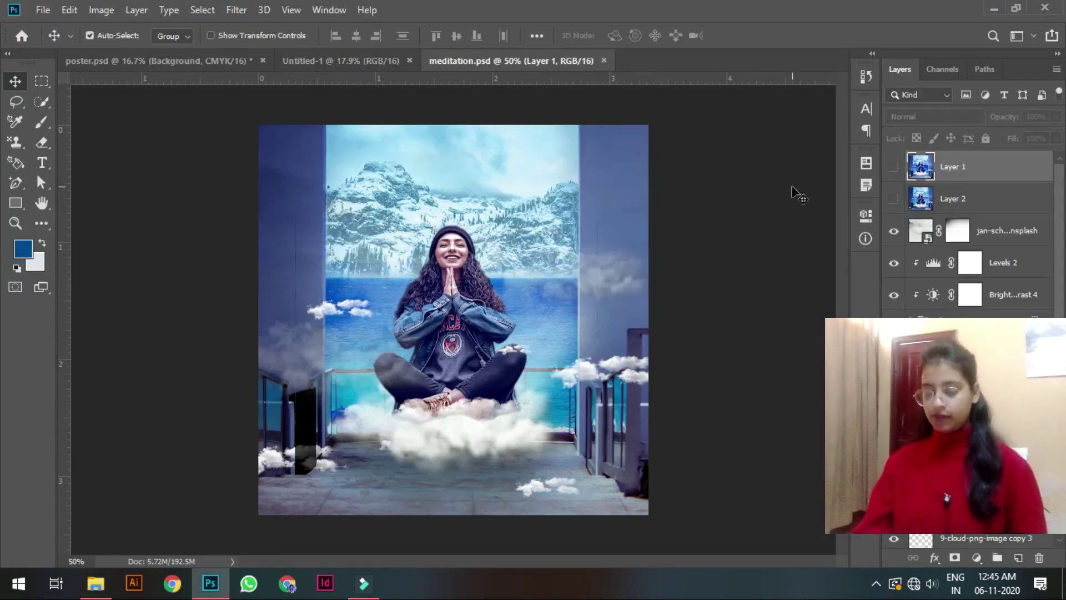
pyautogui.click(744, 208)
pyautogui.scroll(1, 744, 208)
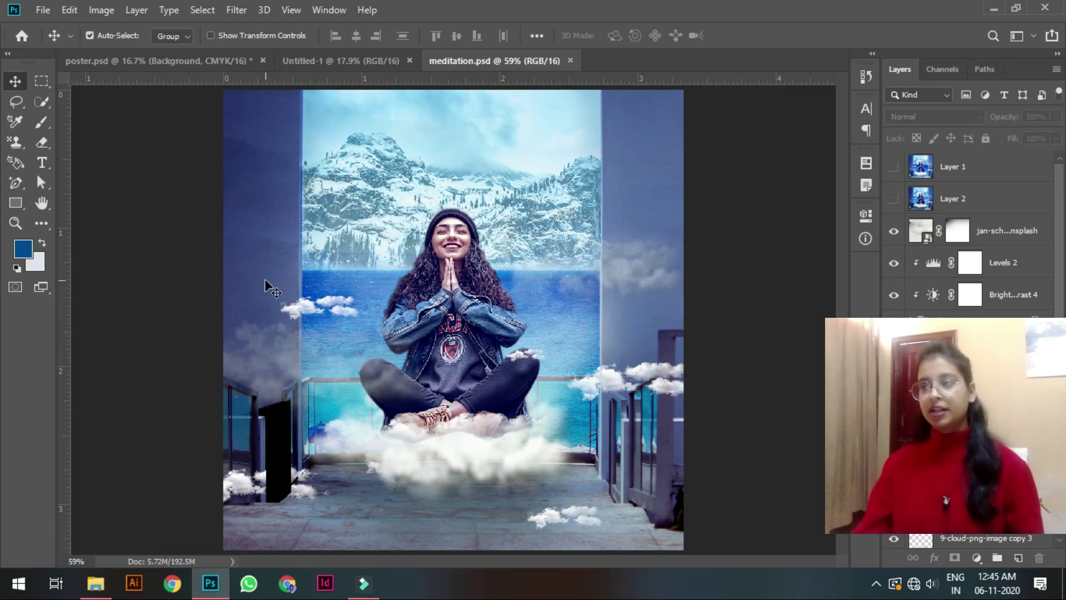
# Hide all layers above the sea-view terrace photo in meditation.psd.
pyautogui.click(894, 263)
pyautogui.click(894, 231)
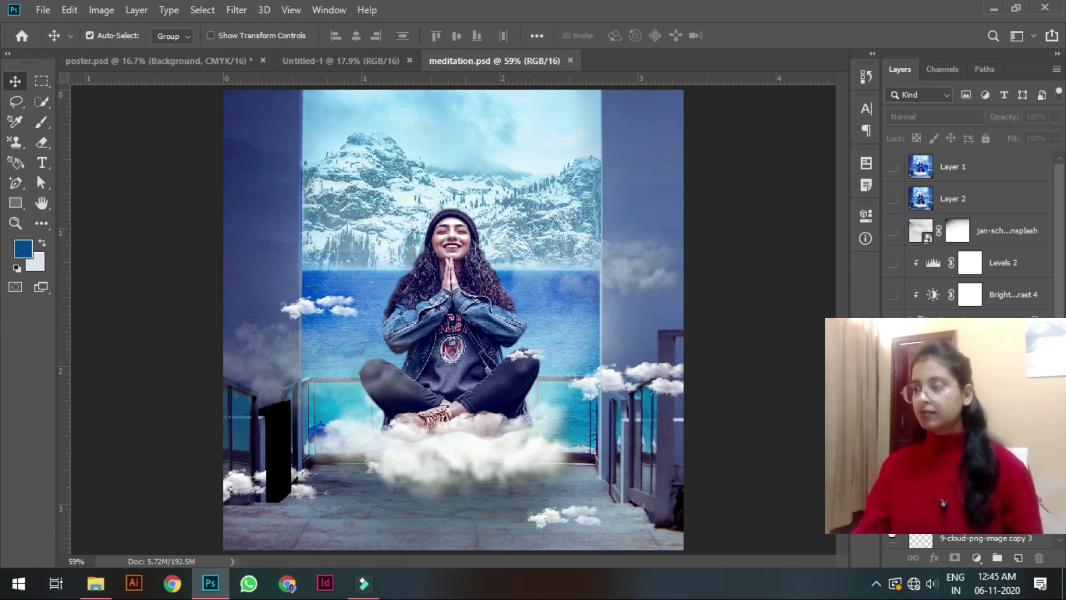
pyautogui.moveTo(1058, 306); pyautogui.dragTo(1058, 450)
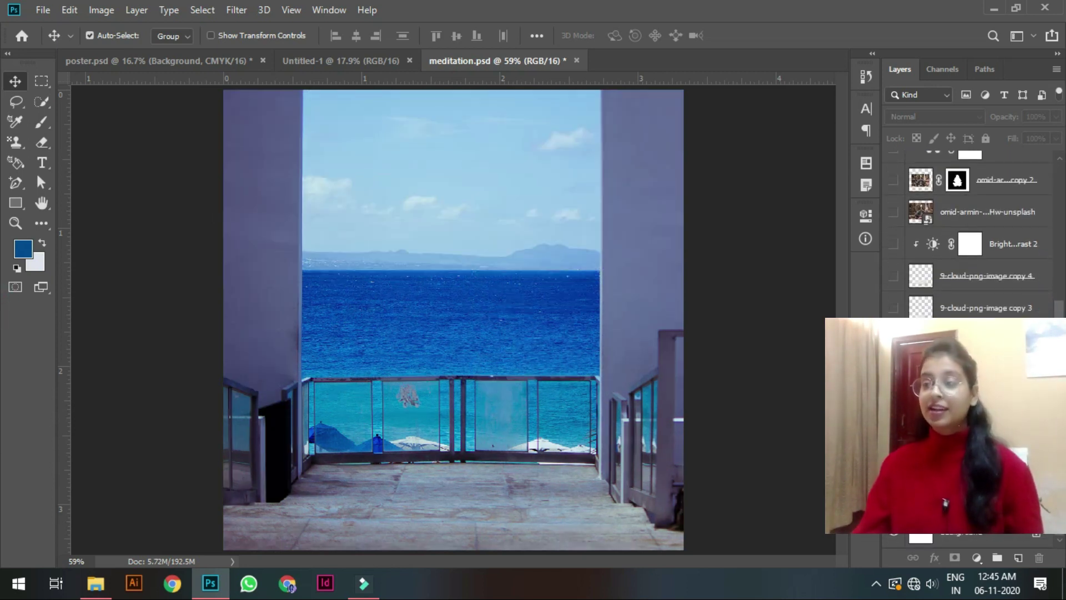
# Copy the sea-view terrace photo layer from meditation.psd into the Untitled-1 document.
pyautogui.click(575, 249)
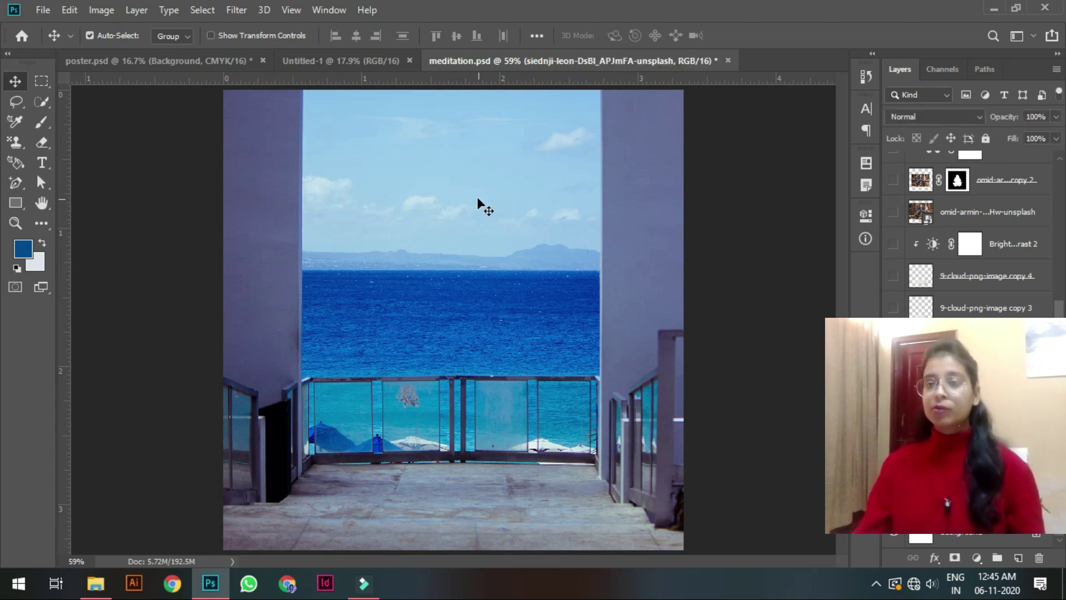
pyautogui.moveTo(391, 185); pyautogui.dragTo(418, 227)
pyautogui.moveTo(422, 267); pyautogui.dragTo(482, 291)
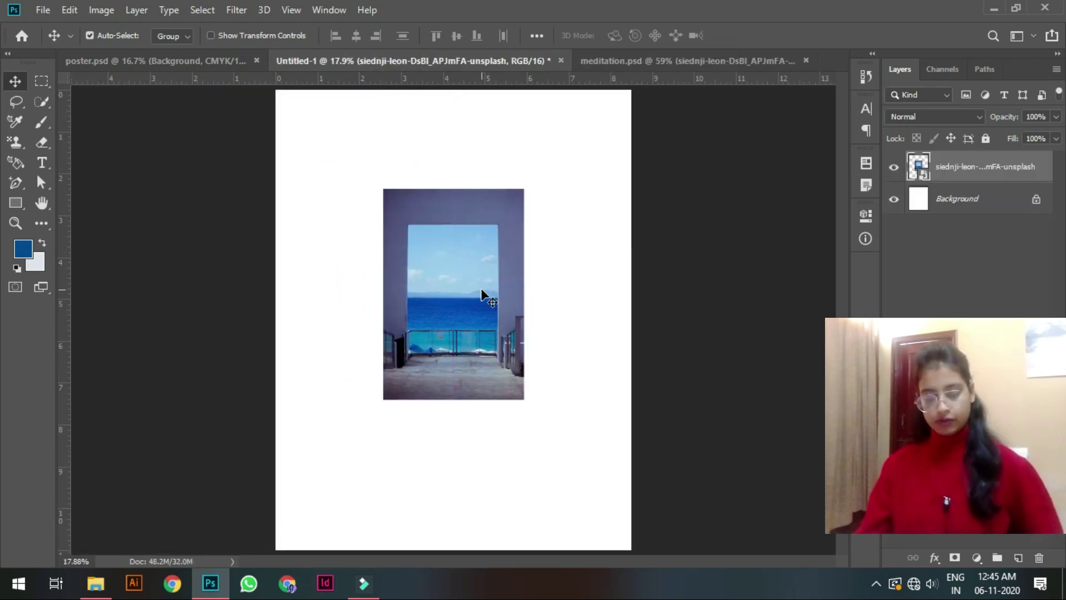
# Scale the terrace photo to about 30.7% and shift it down so sky and sea fill the page.
pyautogui.hotkey('ctrl', 't')
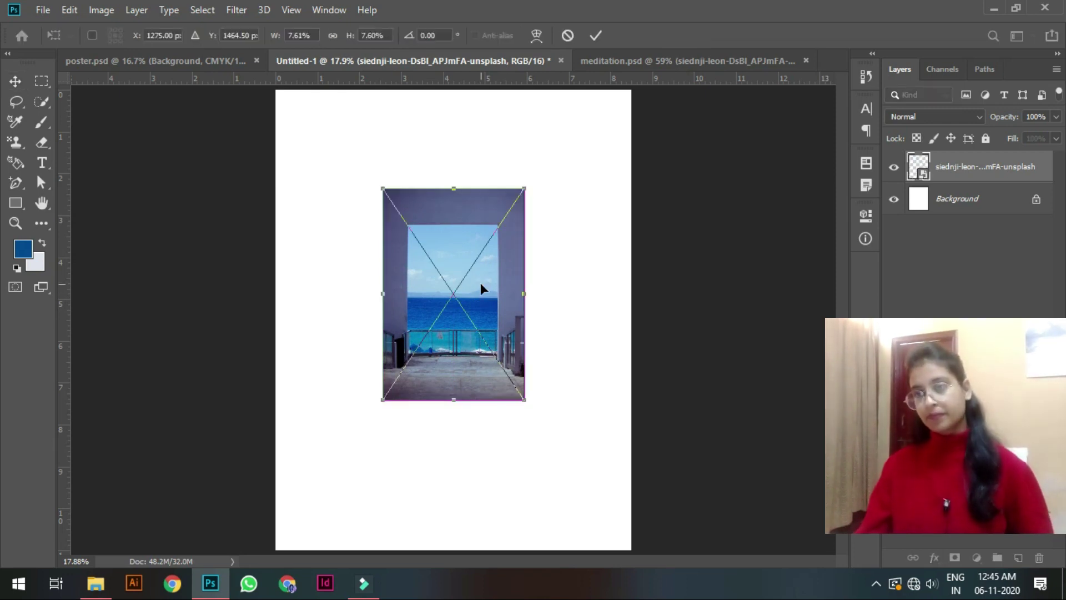
pyautogui.moveTo(522, 190); pyautogui.dragTo(766, 105)
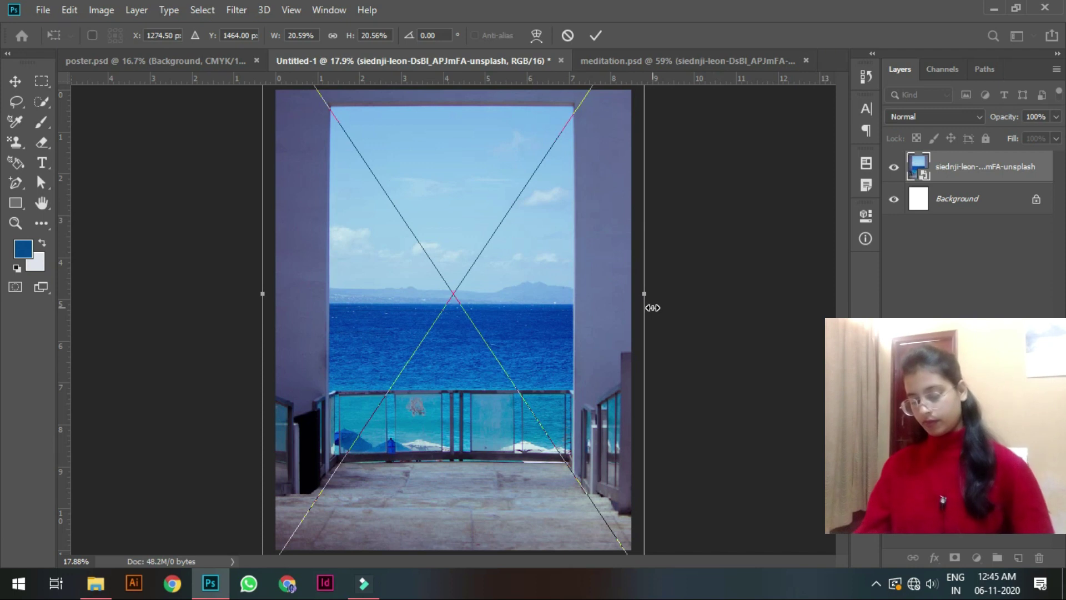
pyautogui.hotkey('ctrl', '-')
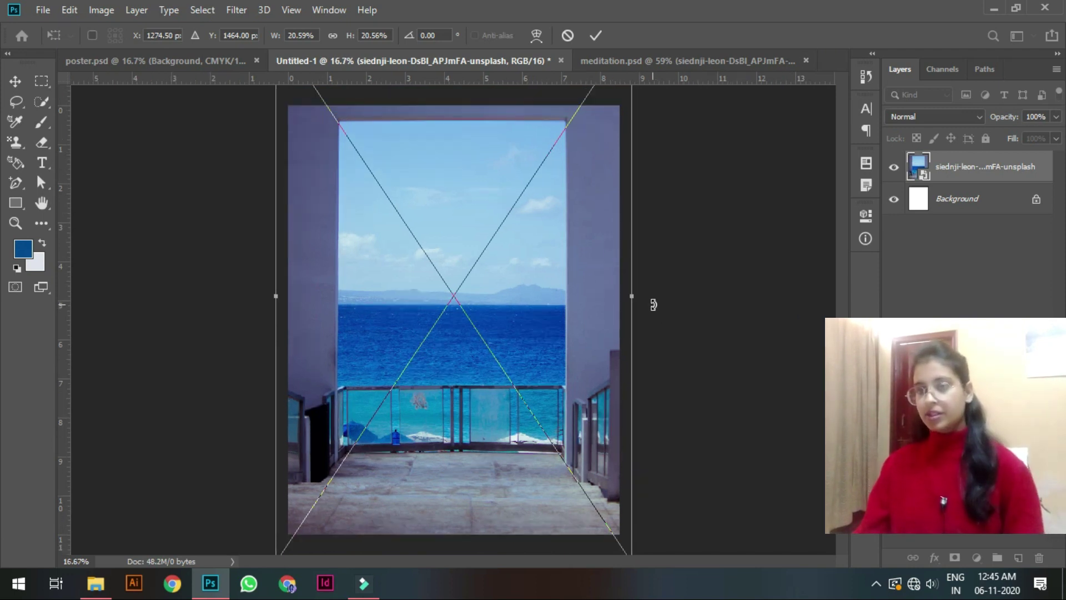
pyautogui.hotkey('ctrl', '-')
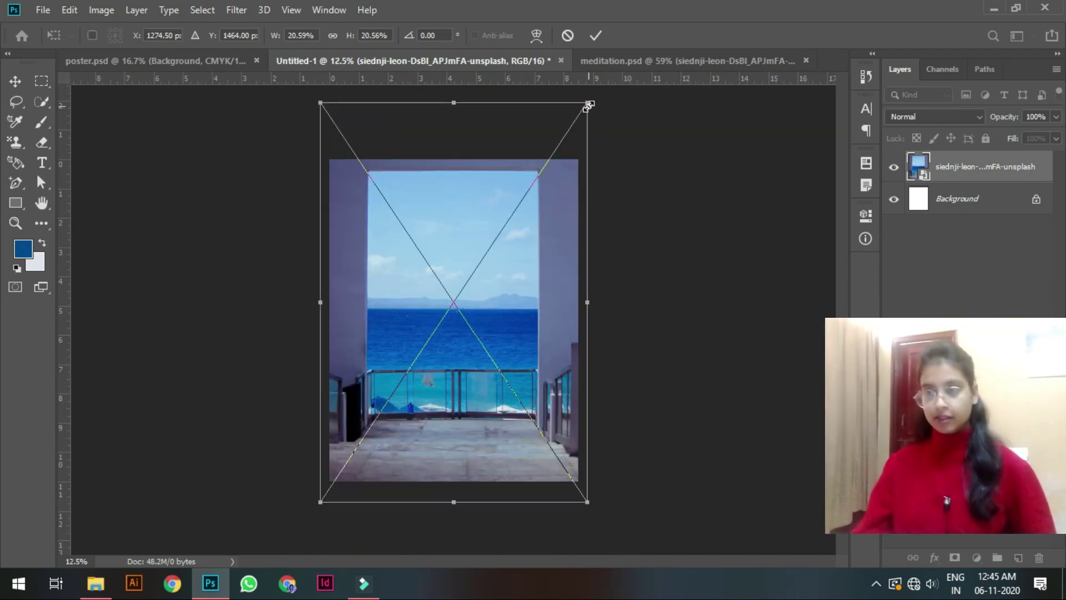
pyautogui.moveTo(589, 105); pyautogui.dragTo(633, 34)
pyautogui.moveTo(529, 273); pyautogui.dragTo(528, 300)
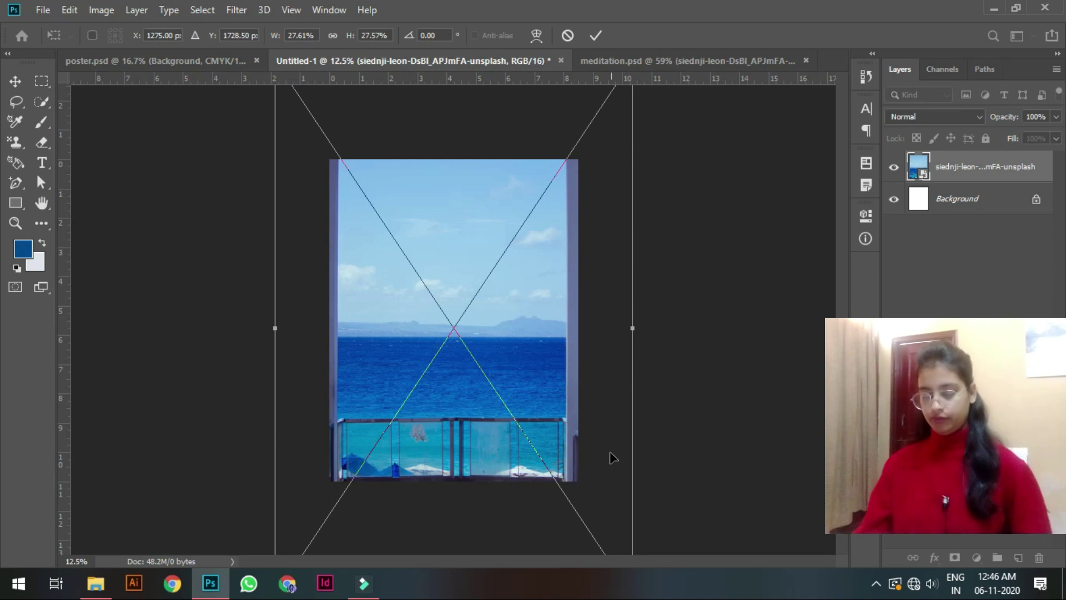
pyautogui.hotkey('ctrl', '-')
pyautogui.moveTo(576, 158); pyautogui.dragTo(598, 138)
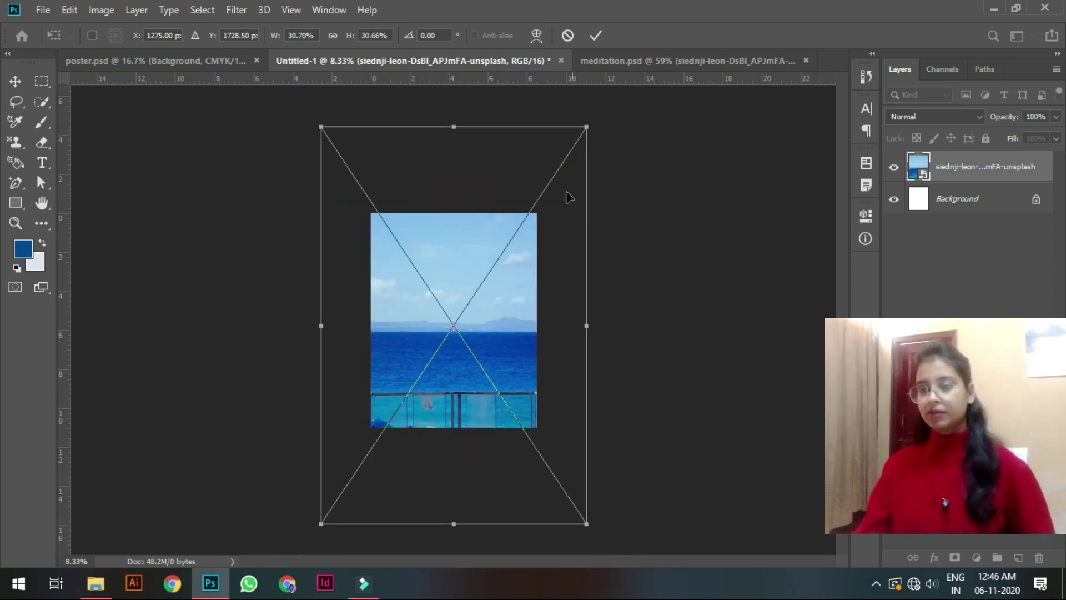
pyautogui.moveTo(516, 275); pyautogui.dragTo(521, 287)
pyautogui.press('Return')
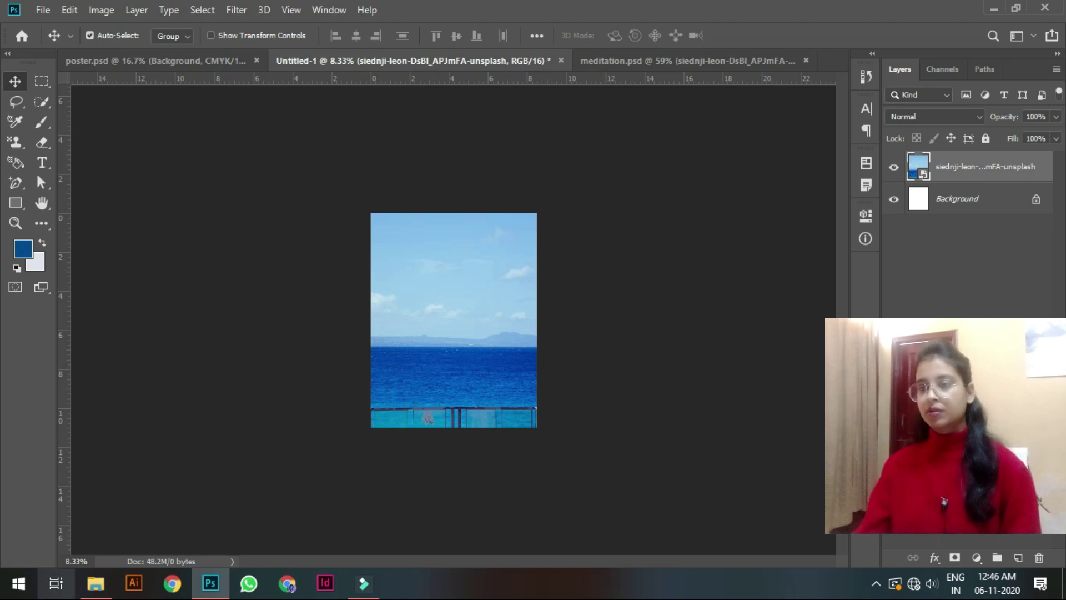
# View the finished poster image in the poster folder as a reference, then return to Photoshop.
pyautogui.click(98, 590)
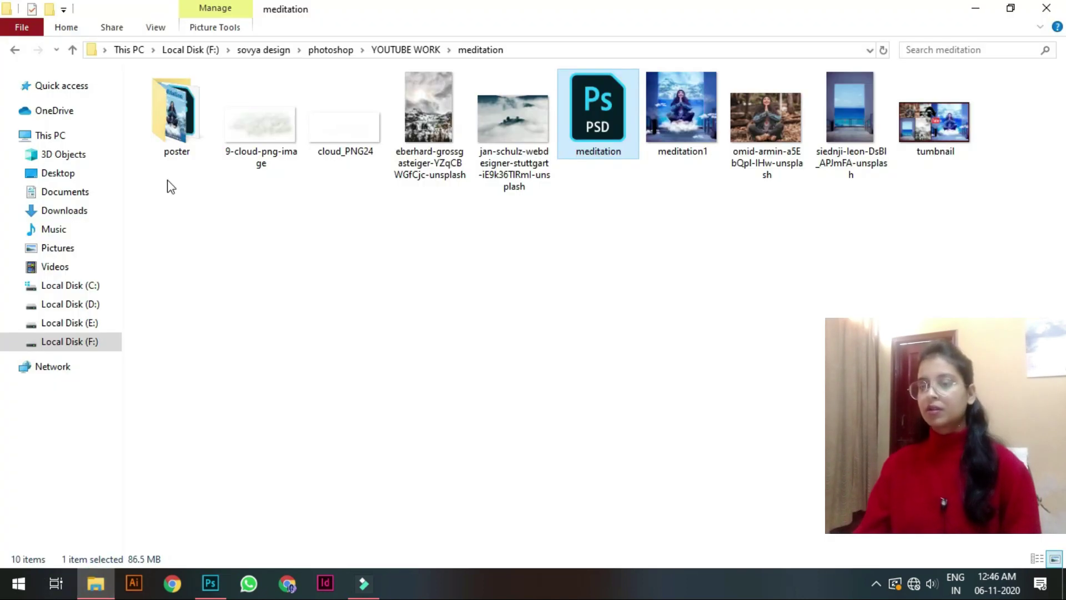
pyautogui.doubleClick(192, 120)
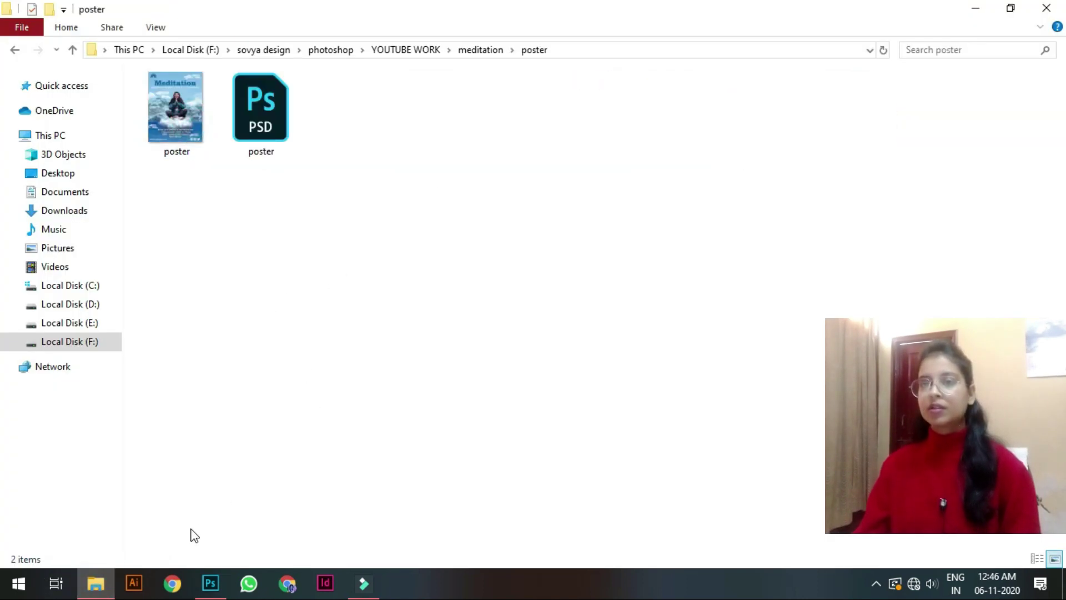
pyautogui.doubleClick(178, 158)
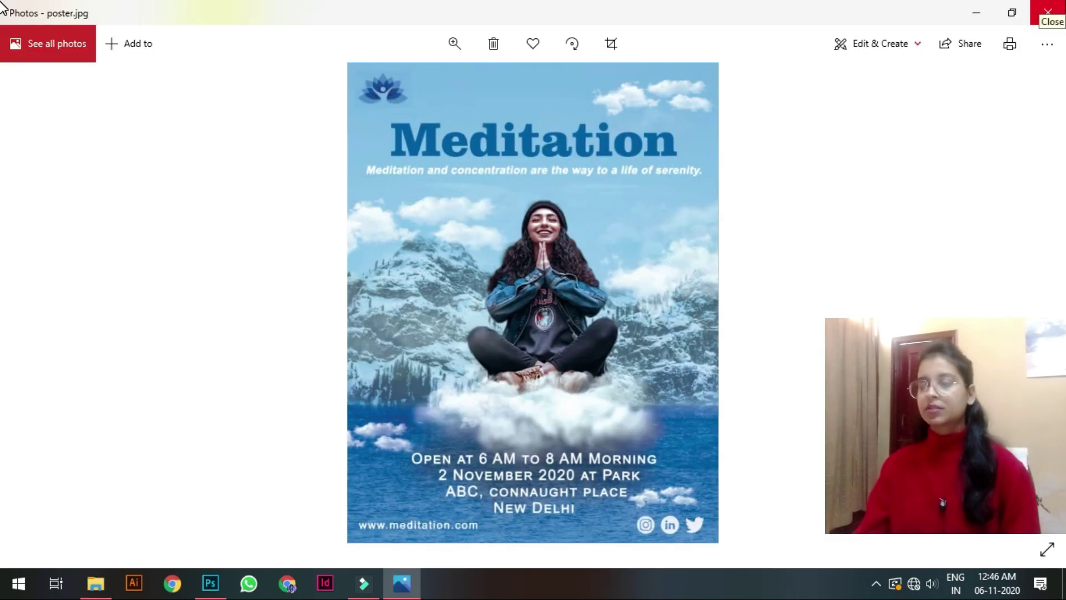
pyautogui.click(1048, 13)
pyautogui.click(211, 580)
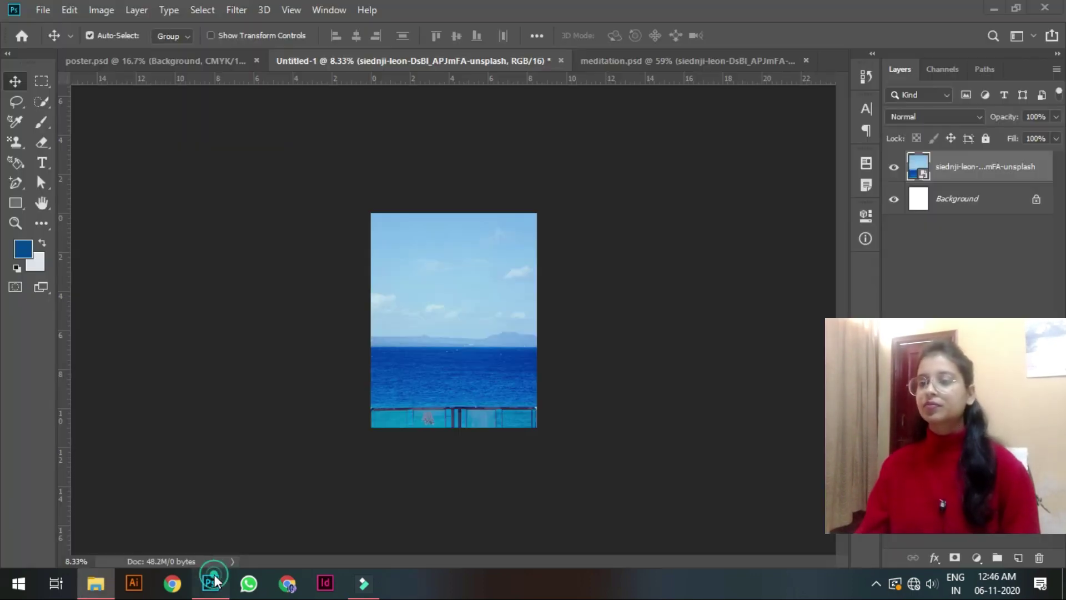
# Enlarge the sea photo further until the railing lies outside the page and only sky, hills and water remain.
pyautogui.click(482, 275)
pyautogui.hotkey('ctrl', 't')
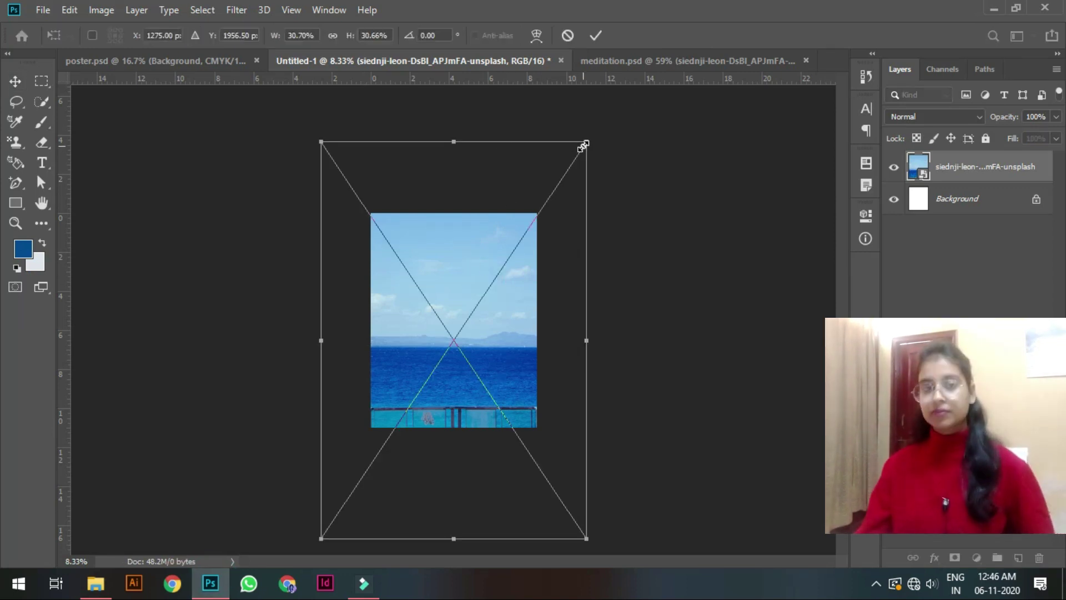
pyautogui.moveTo(583, 145); pyautogui.dragTo(661, 100)
pyautogui.press('Return')
pyautogui.hotkey('ctrl', '+')
pyautogui.hotkey('ctrl', '+')
pyautogui.click(749, 215)
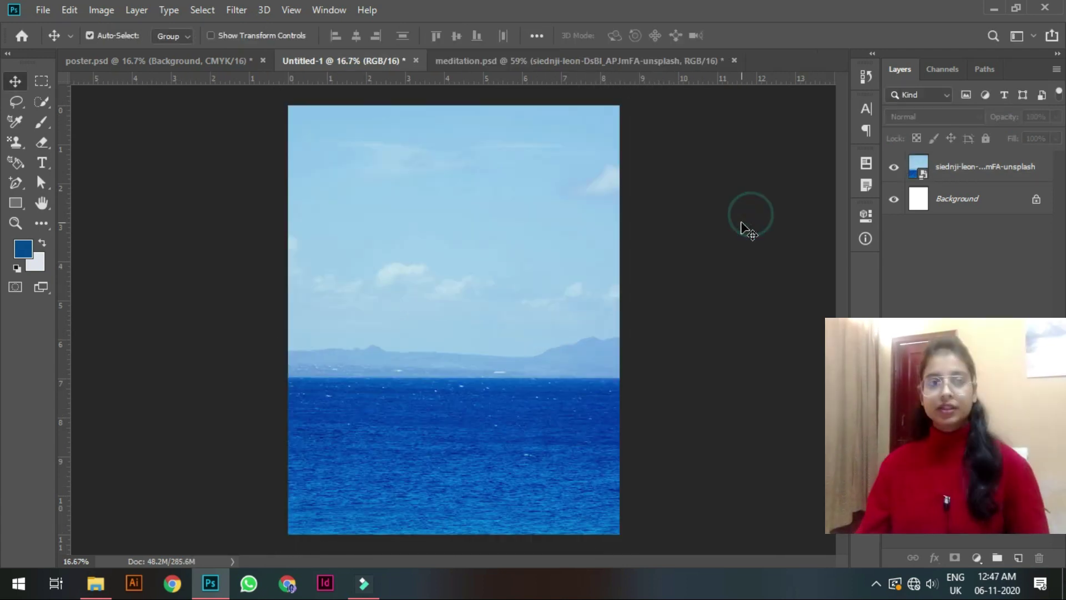
pyautogui.press('ctrl')
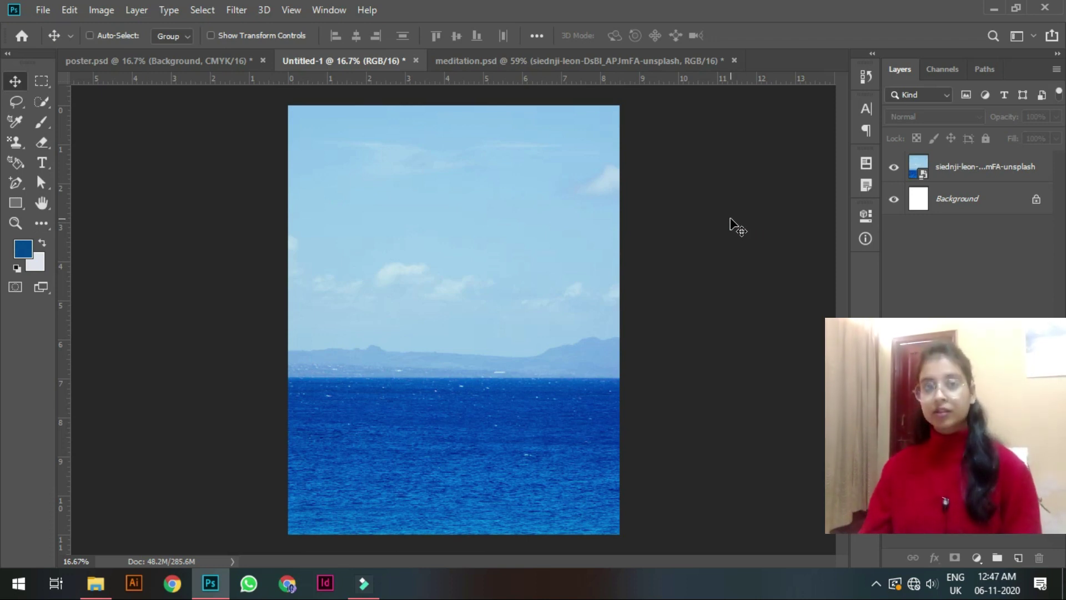
pyautogui.hotkey('ctrl', '+')
pyautogui.hotkey('ctrl', '+')
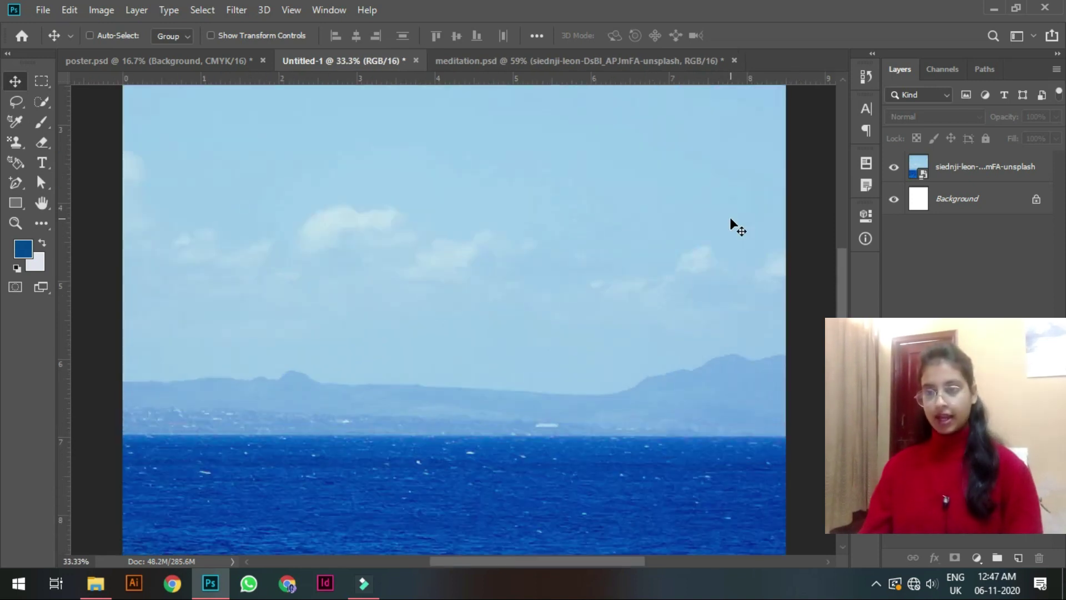
pyautogui.hotkey('ctrl', '-')
pyautogui.hotkey('ctrl', '-')
pyautogui.press('ctrl')
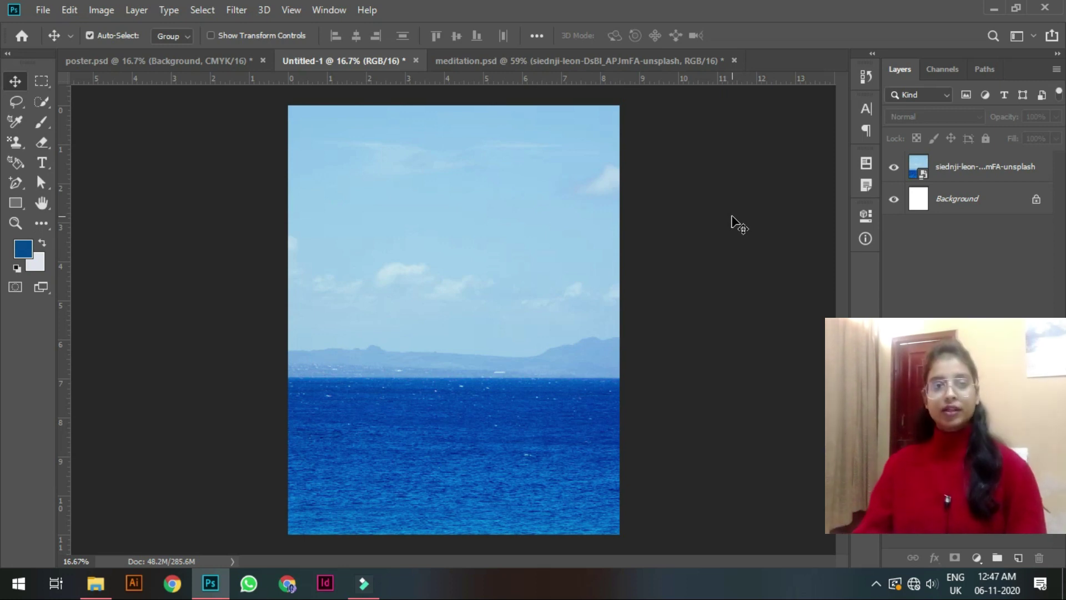
pyautogui.scroll(1, 732, 217)
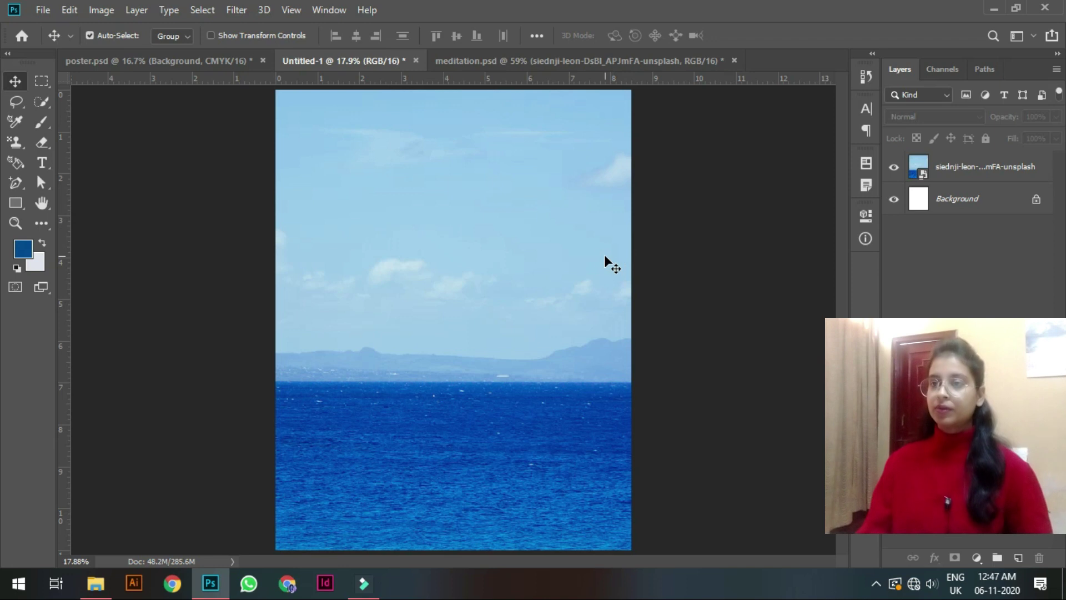
# Copy the masked snowy mountain layer from meditation.psd into Untitled-1, placing it above the sea photo.
pyautogui.click(470, 58)
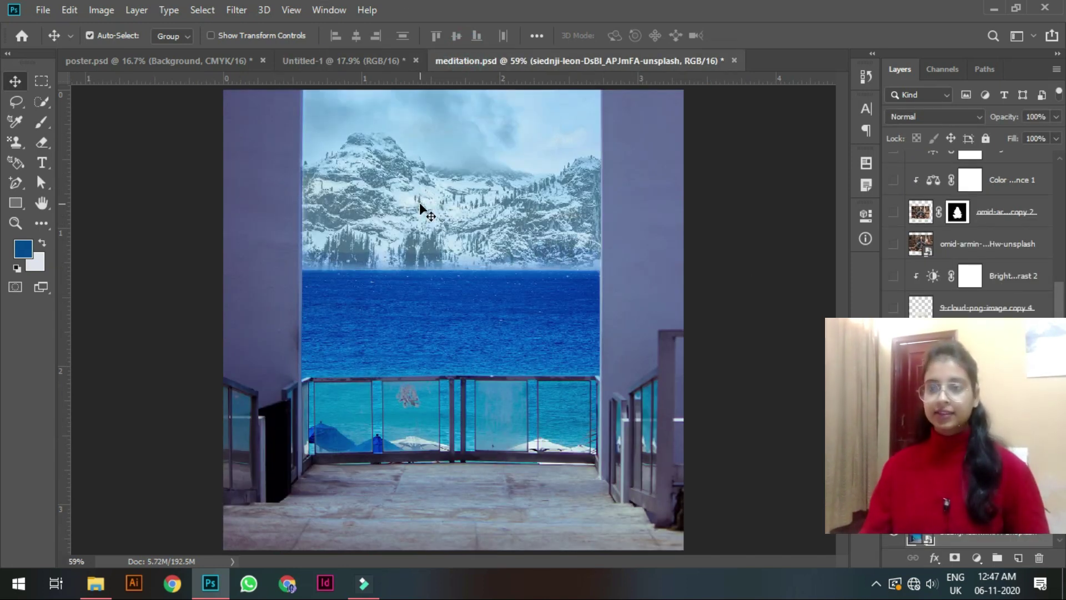
pyautogui.moveTo(383, 210); pyautogui.dragTo(422, 221)
pyautogui.moveTo(417, 169); pyautogui.dragTo(468, 305)
pyautogui.click(959, 117)
pyautogui.click(906, 131)
pyautogui.moveTo(1014, 120); pyautogui.dragTo(1065, 134)
pyautogui.moveTo(438, 325); pyautogui.dragTo(442, 341)
# Scale the mountain layer to about 407% and move it so its lower masked edge meets the sea horizon.
pyautogui.hotkey('ctrl', 't')
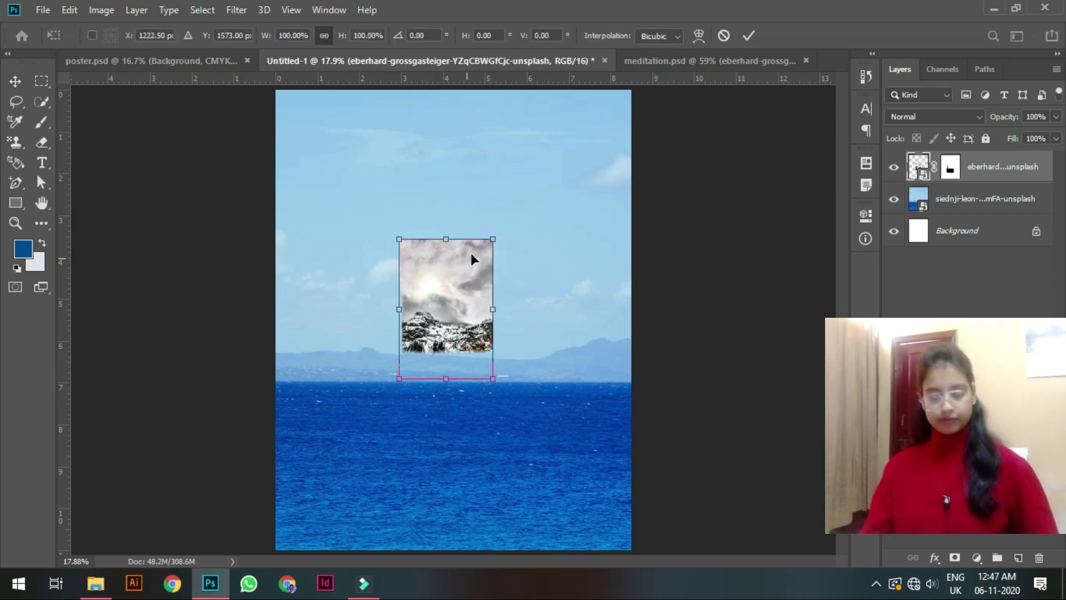
pyautogui.moveTo(489, 237); pyautogui.dragTo(793, 150)
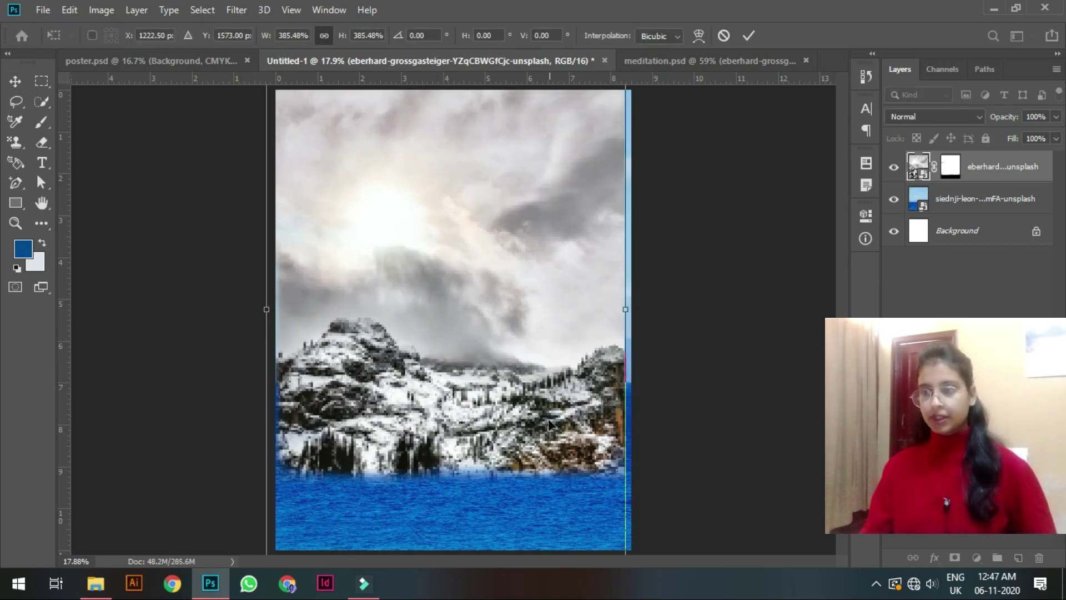
pyautogui.moveTo(553, 425); pyautogui.dragTo(552, 377)
pyautogui.moveTo(623, 532); pyautogui.dragTo(630, 538)
pyautogui.moveTo(577, 431); pyautogui.dragTo(578, 362)
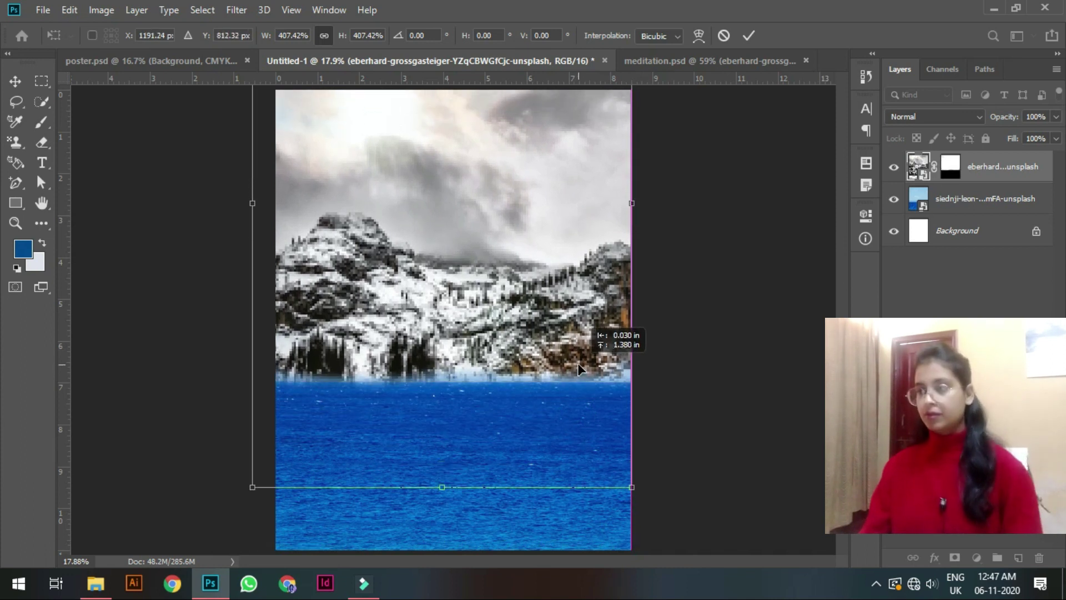
pyautogui.press('Return')
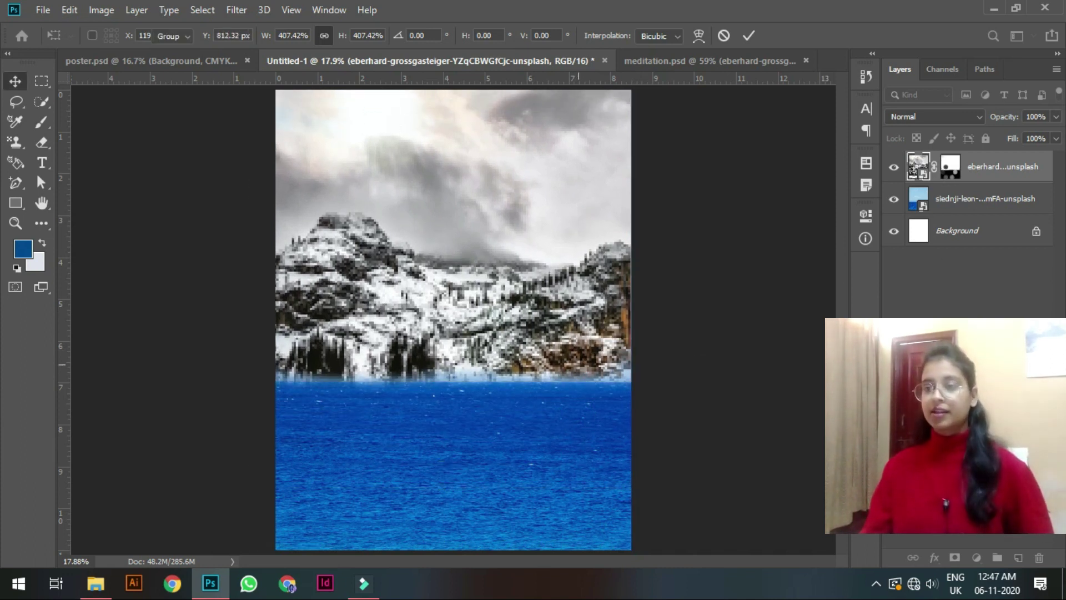
# Compare the mountain layer with its mask disabled and enabled, and nudge the mountains slightly to the right.
pyautogui.keyDown('shift'); pyautogui.click(950, 166); pyautogui.keyUp('shift')
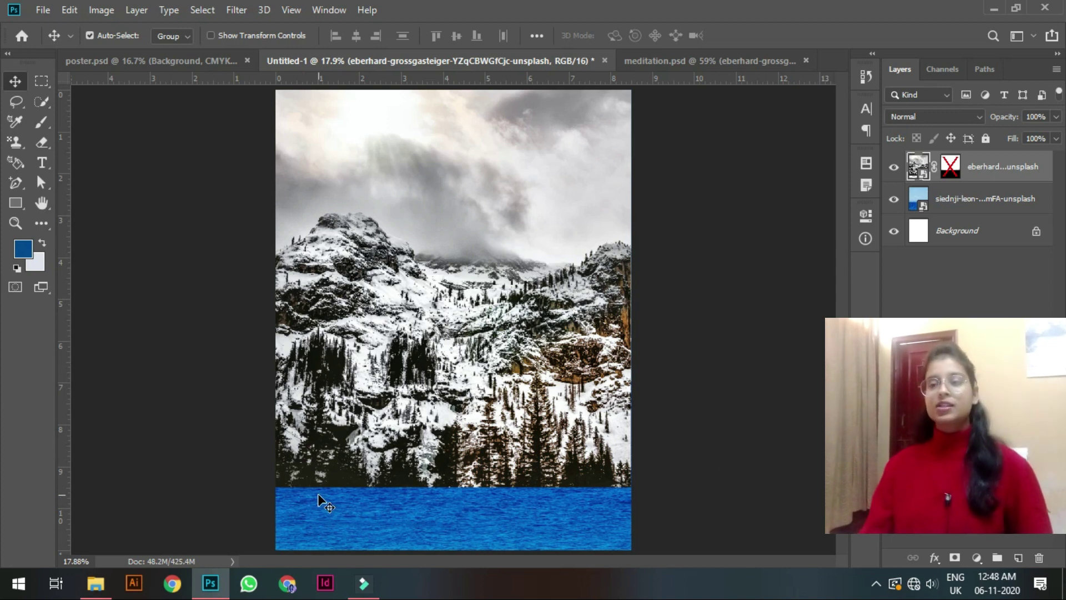
pyautogui.keyDown('shift'); pyautogui.click(957, 167); pyautogui.keyUp('shift')
pyautogui.keyDown('shift'); pyautogui.click(957, 165); pyautogui.keyUp('shift')
pyautogui.keyDown('shift'); pyautogui.click(958, 166); pyautogui.keyUp('shift')
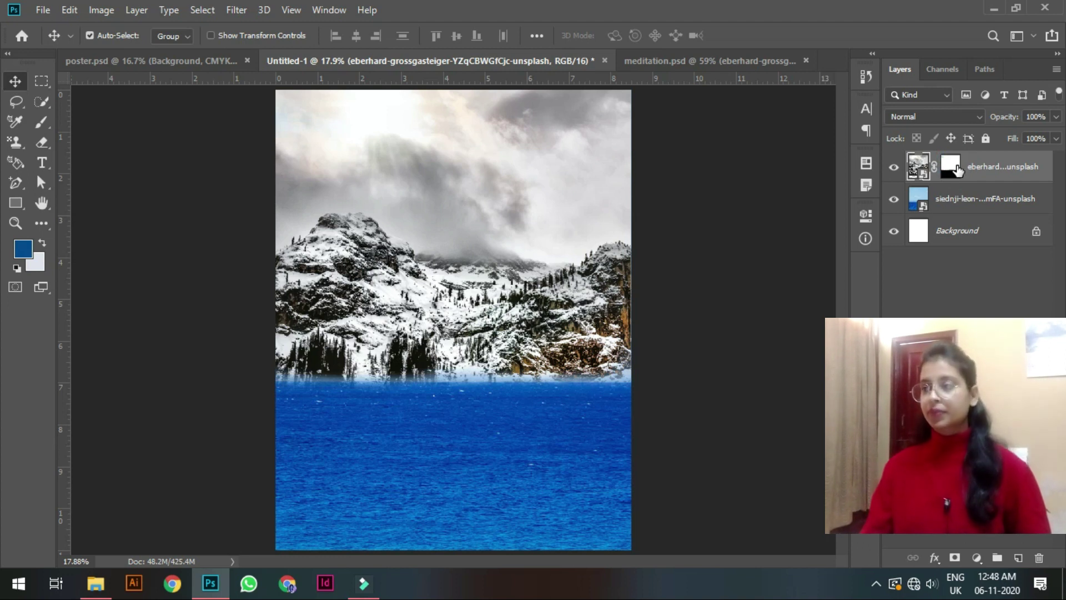
pyautogui.moveTo(477, 352)
pyautogui.mouseDown()
pyautogui.moveTo(489, 330)
pyautogui.moveTo(489, 352)
pyautogui.mouseUp()
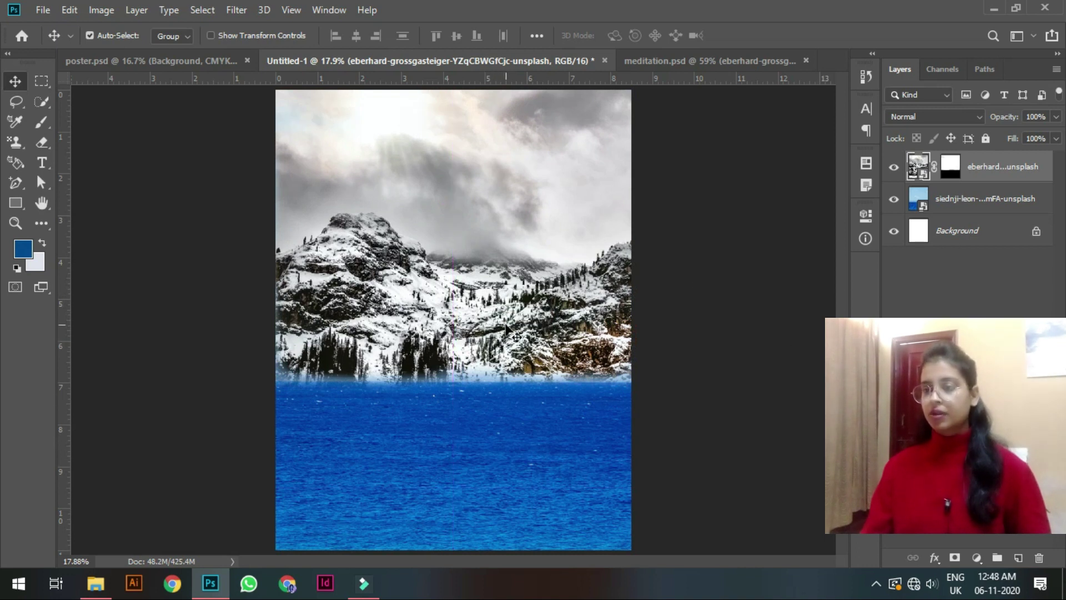
# Activate the mountain layer's mask for painting with default black and white colours, and reduce the brush to 125 px.
pyautogui.hotkey('ctrl', '+')
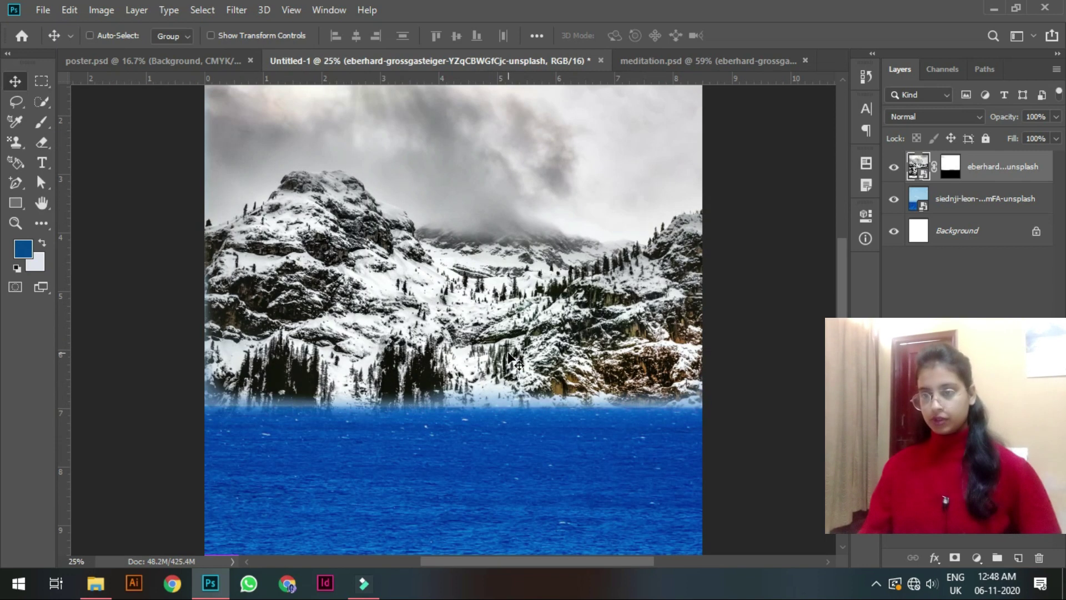
pyautogui.hotkey('ctrl', '+')
pyautogui.scroll(-5, 467, 381)
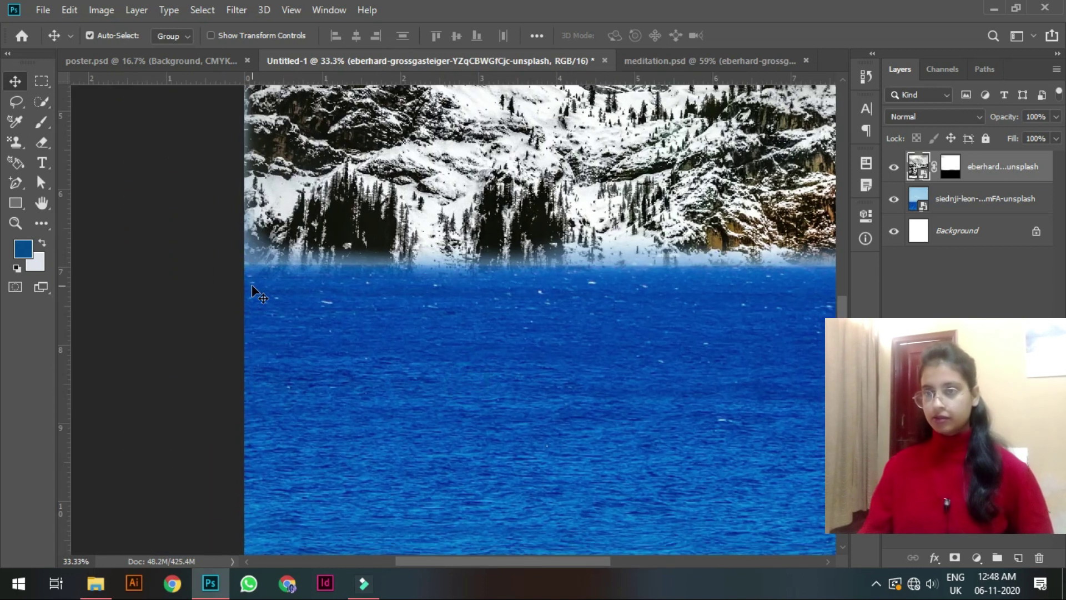
pyautogui.click(950, 166)
pyautogui.press('d')
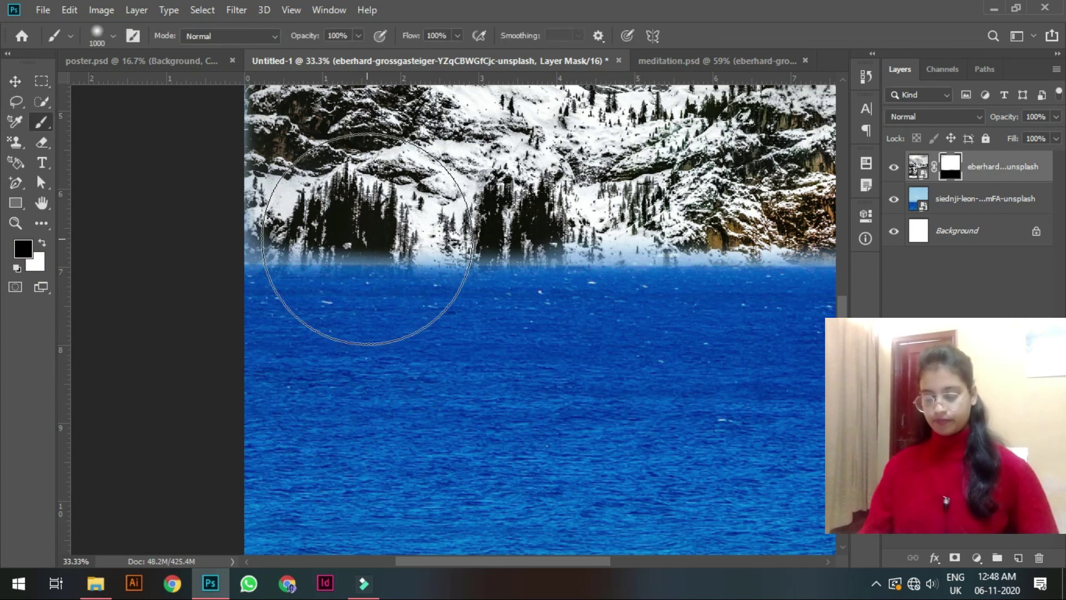
pyautogui.press('[')
pyautogui.press('[')
pyautogui.press('[')
pyautogui.press('[')
pyautogui.press('[')
pyautogui.press('[')
pyautogui.press('[')
pyautogui.press('[')
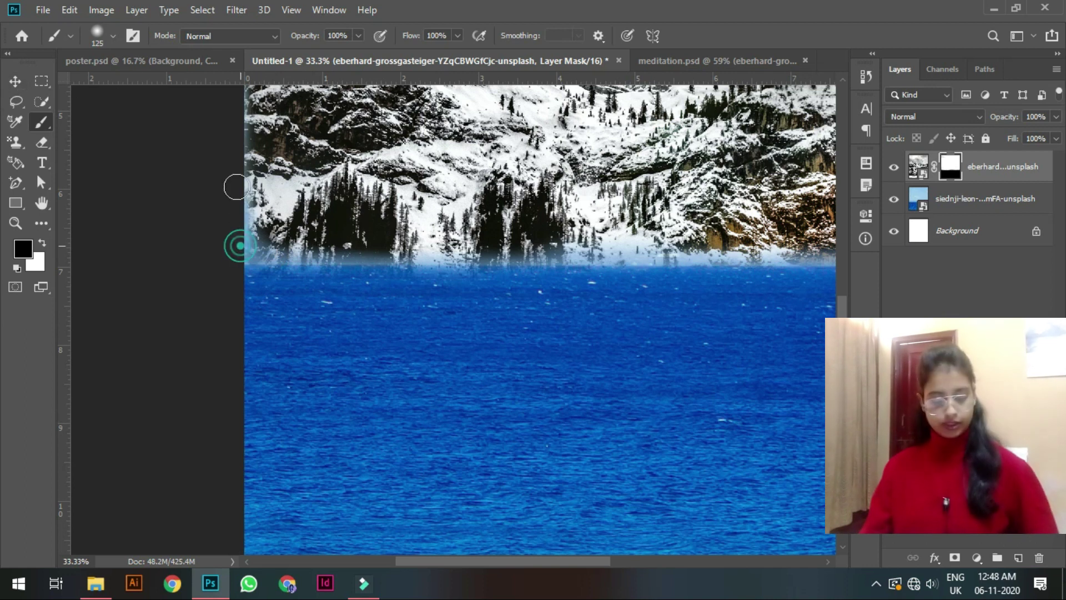
# Paint black on the mask over the snow at the mountain's left edge, and restore the hidden patch with white.
pyautogui.moveTo(281, 181)
pyautogui.mouseDown()
pyautogui.moveTo(241, 213)
pyautogui.moveTo(336, 164)
pyautogui.moveTo(263, 201)
pyautogui.moveTo(296, 192)
pyautogui.mouseUp()
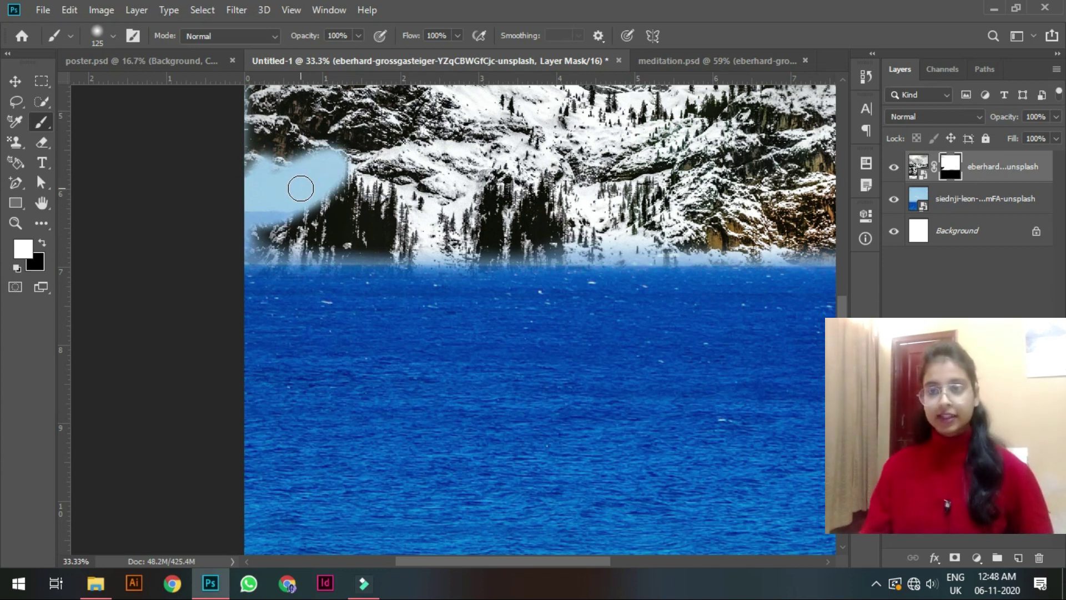
pyautogui.moveTo(333, 176)
pyautogui.mouseDown()
pyautogui.moveTo(271, 232)
pyautogui.moveTo(311, 170)
pyautogui.moveTo(354, 159)
pyautogui.moveTo(320, 145)
pyautogui.moveTo(268, 180)
pyautogui.mouseUp()
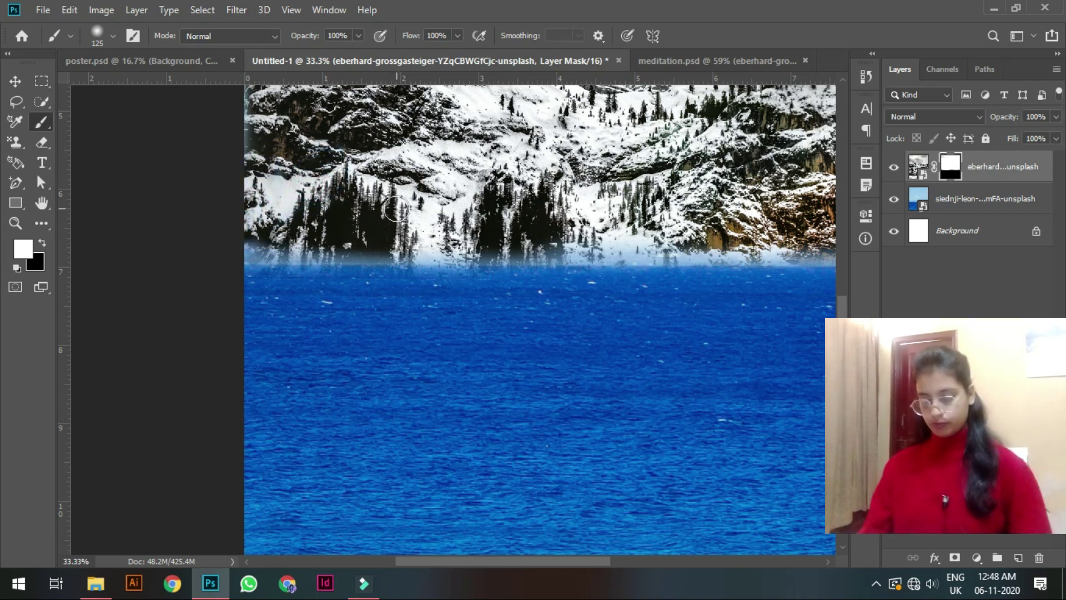
# Enlarge the brush to 600 px, try revealing hidden mountain over the sea with a white mask stroke, and undo it.
pyautogui.hotkey('ctrl', '-')
pyautogui.hotkey('ctrl', '-')
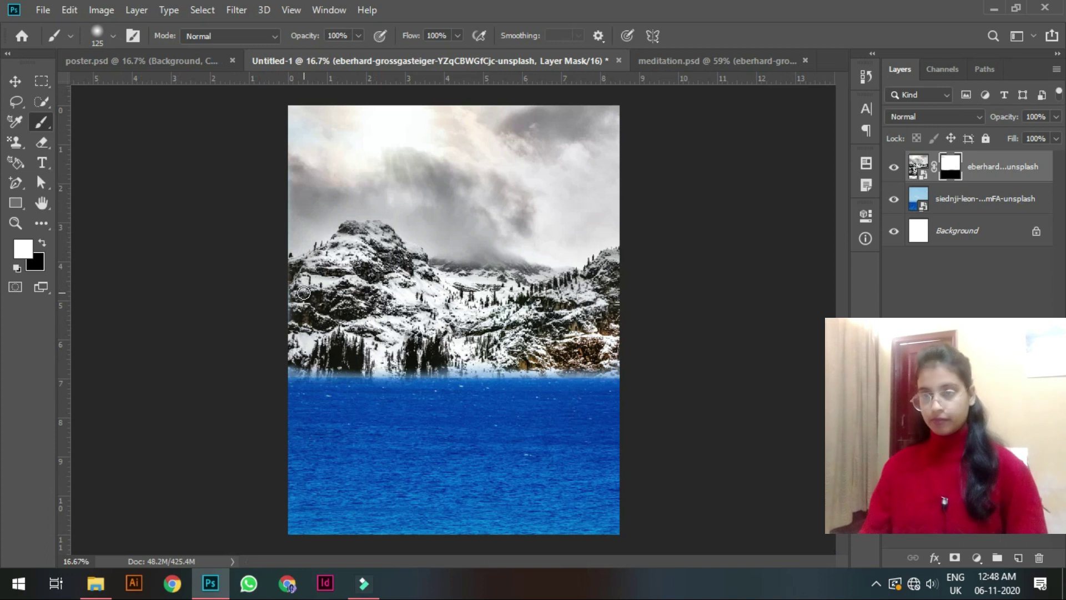
pyautogui.press(']')
pyautogui.press(']')
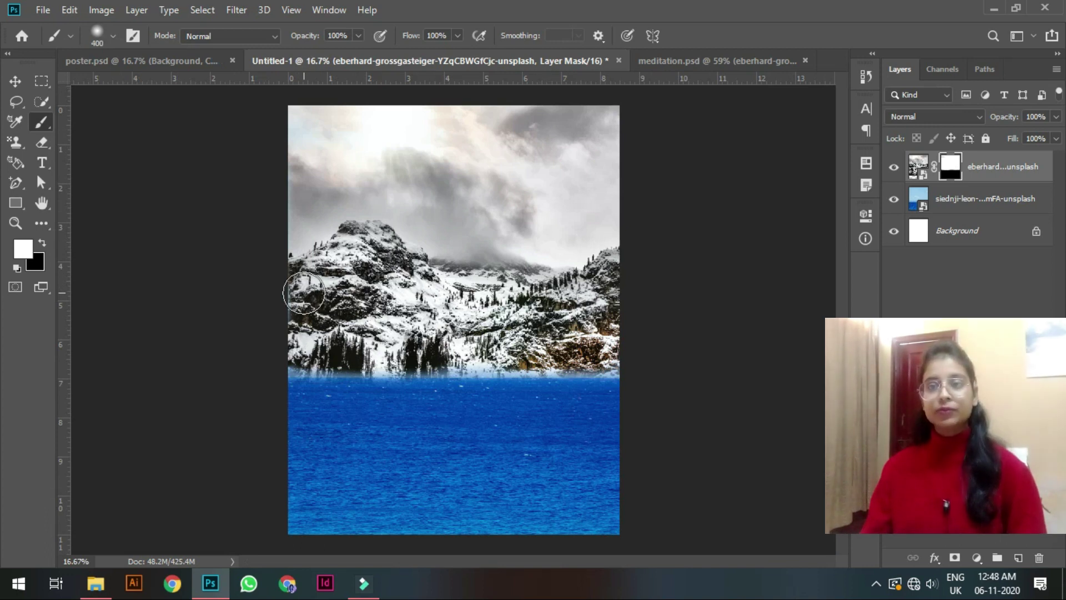
pyautogui.click(285, 289)
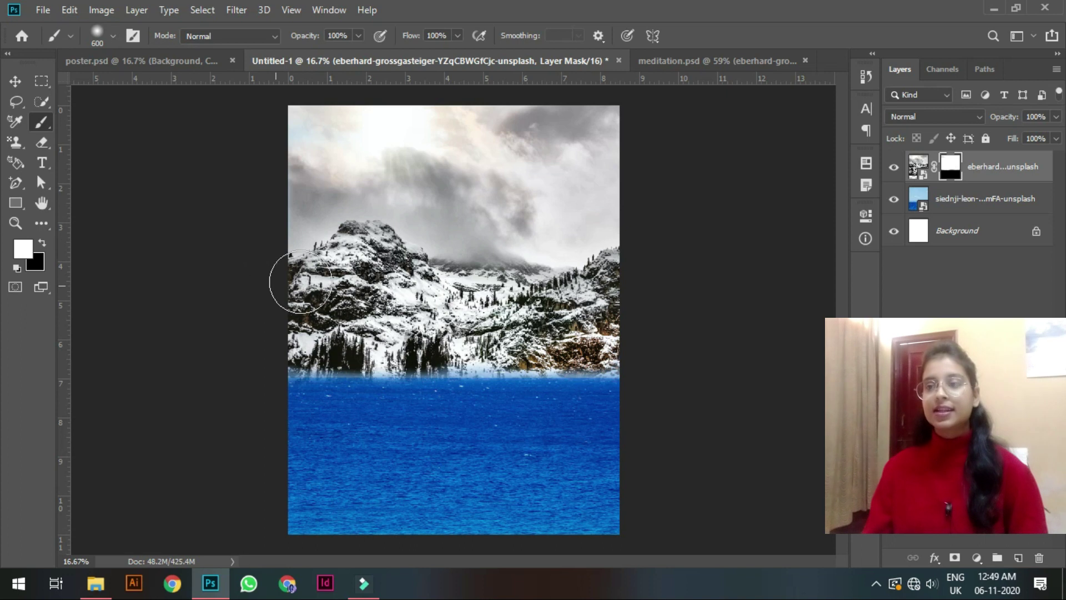
pyautogui.click(597, 269)
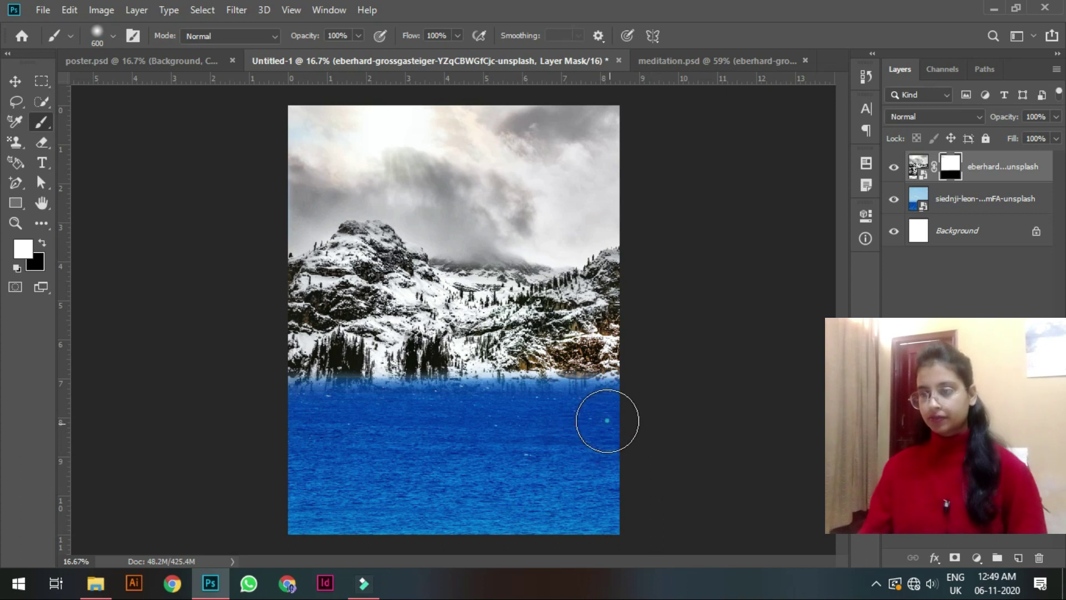
pyautogui.moveTo(561, 428); pyautogui.dragTo(622, 424)
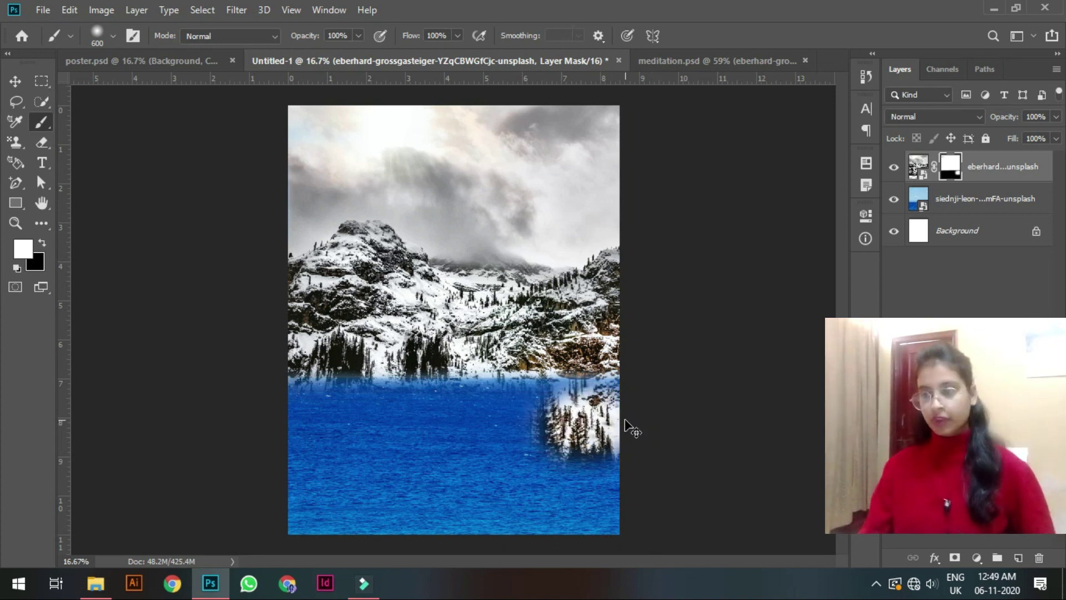
pyautogui.hotkey('ctrl', 'z')
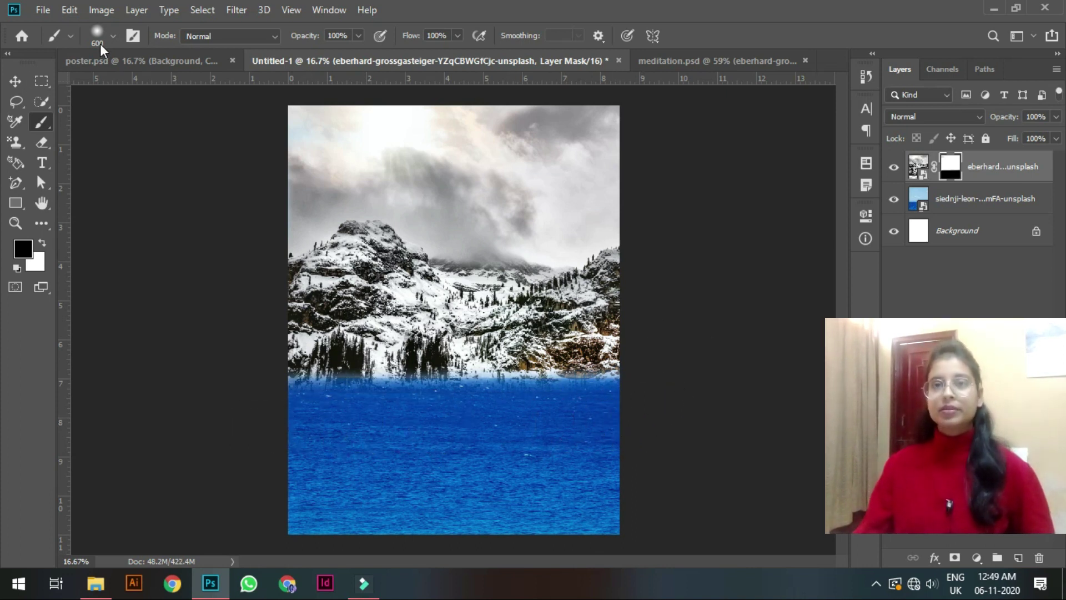
# Set the soft round brush's hardness to 34%.
pyautogui.click(114, 36)
pyautogui.moveTo(98, 118); pyautogui.dragTo(121, 117)
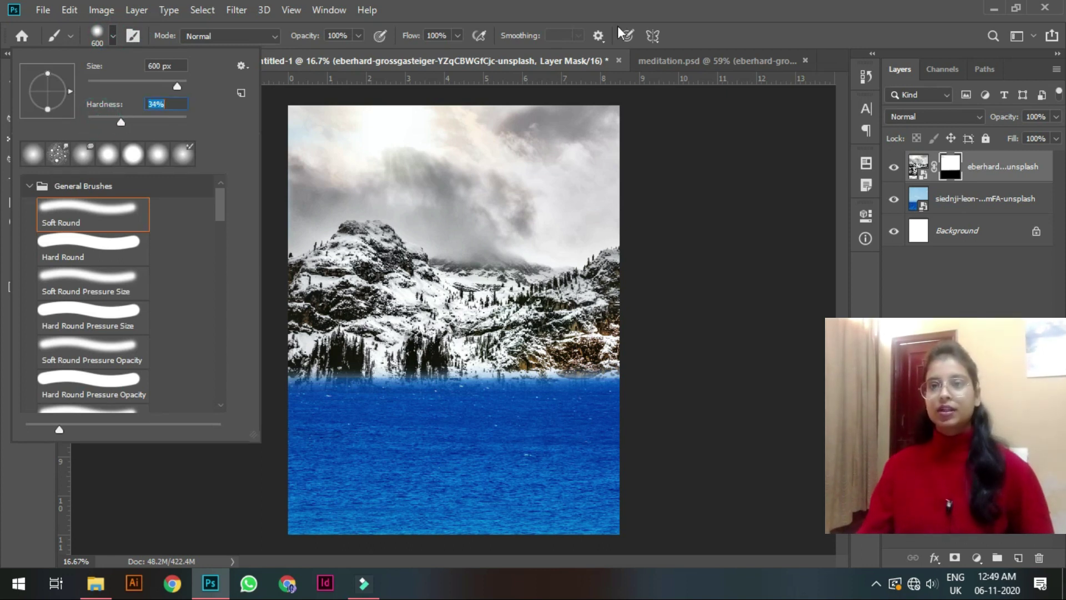
pyautogui.click(555, 4)
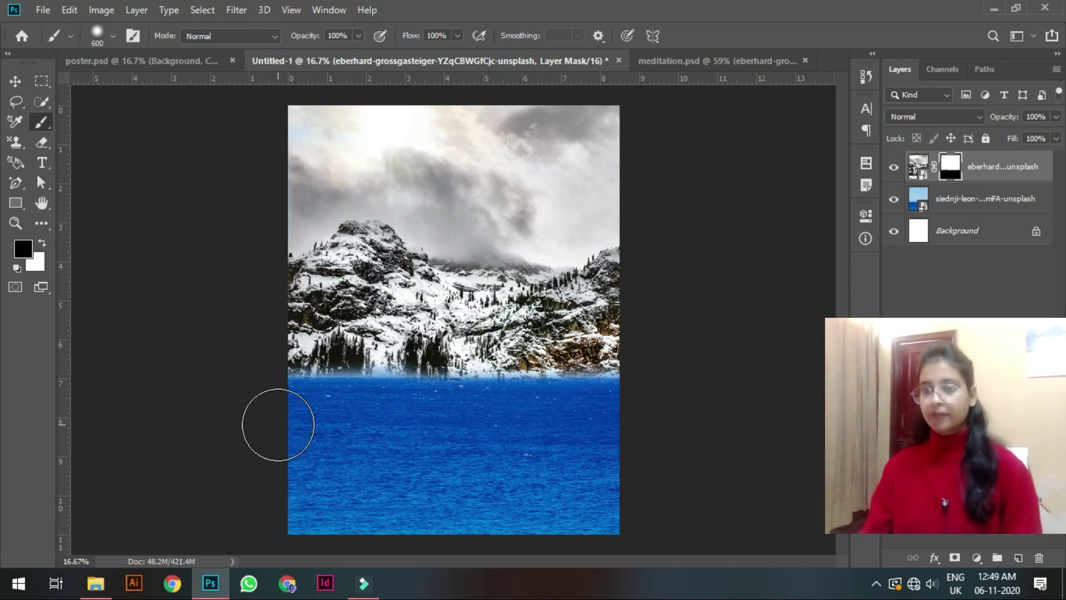
# Reduce the brush to 175 px and paint black on the mask at the mountain's base near the page's left edge.
pyautogui.scroll(2, 284, 426)
pyautogui.moveTo(518, 311); pyautogui.dragTo(548, 238)
pyautogui.hotkey('ctrl', 'r')
pyautogui.moveTo(445, 302); pyautogui.dragTo(433, 311)
pyautogui.press('[')
pyautogui.press('[')
pyautogui.press('[')
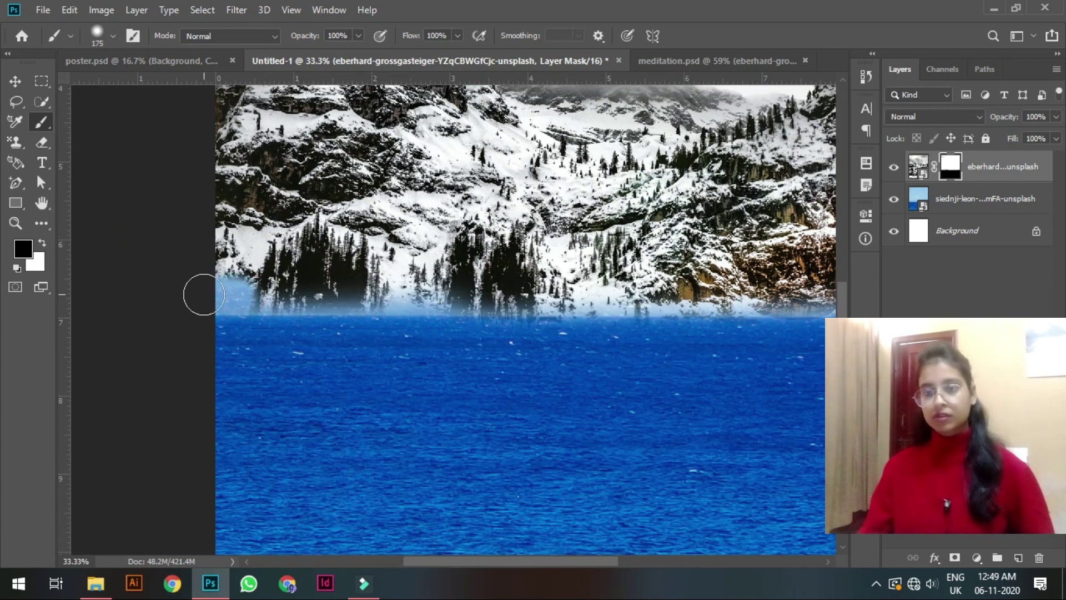
# Refine the mask along the waterline with white and black strokes so the mountain's base meets the sea across the page.
pyautogui.press('x')
pyautogui.moveTo(204, 293)
pyautogui.mouseDown()
pyautogui.moveTo(316, 281)
pyautogui.moveTo(516, 285)
pyautogui.mouseUp()
pyautogui.moveTo(699, 283); pyautogui.dragTo(300, 331)
pyautogui.moveTo(443, 331); pyautogui.dragTo(647, 326)
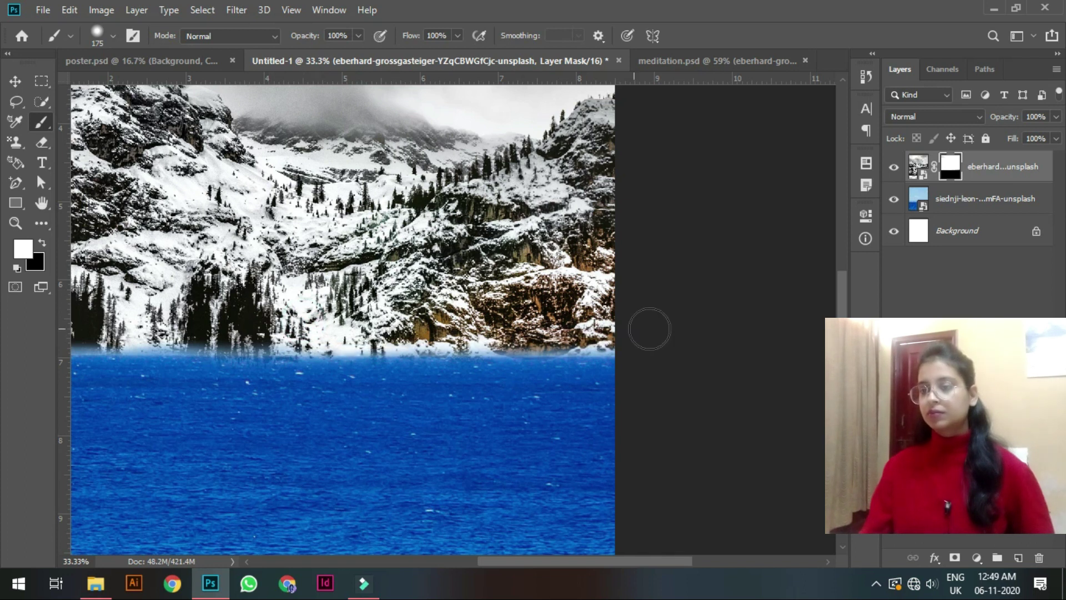
pyautogui.moveTo(580, 373)
pyautogui.mouseDown()
pyautogui.moveTo(663, 334)
pyautogui.moveTo(695, 336)
pyautogui.moveTo(629, 343)
pyautogui.mouseUp()
pyautogui.press('x')
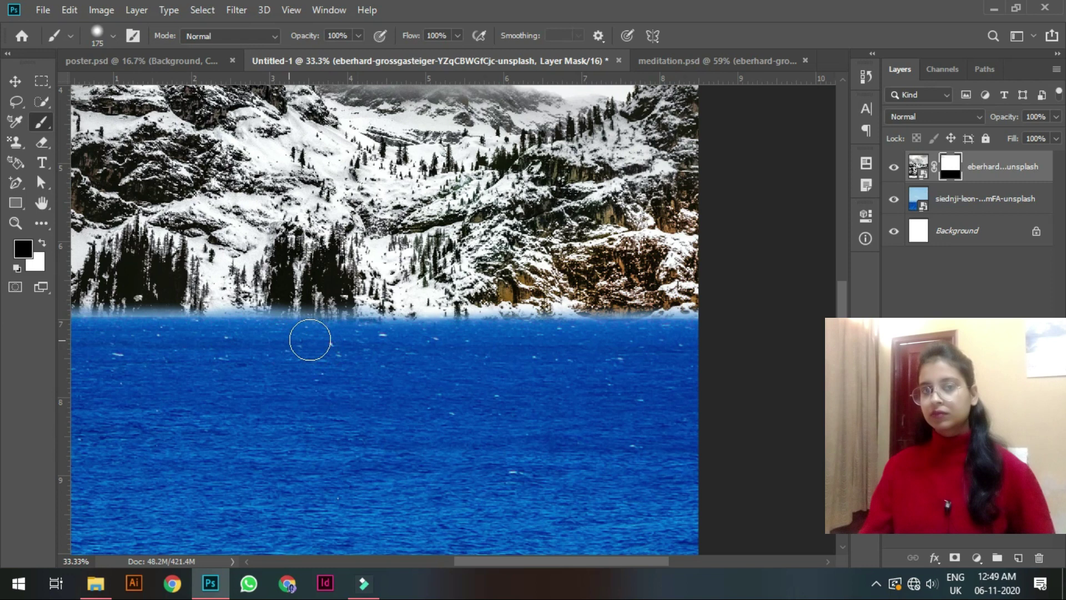
pyautogui.moveTo(285, 360); pyautogui.dragTo(387, 318)
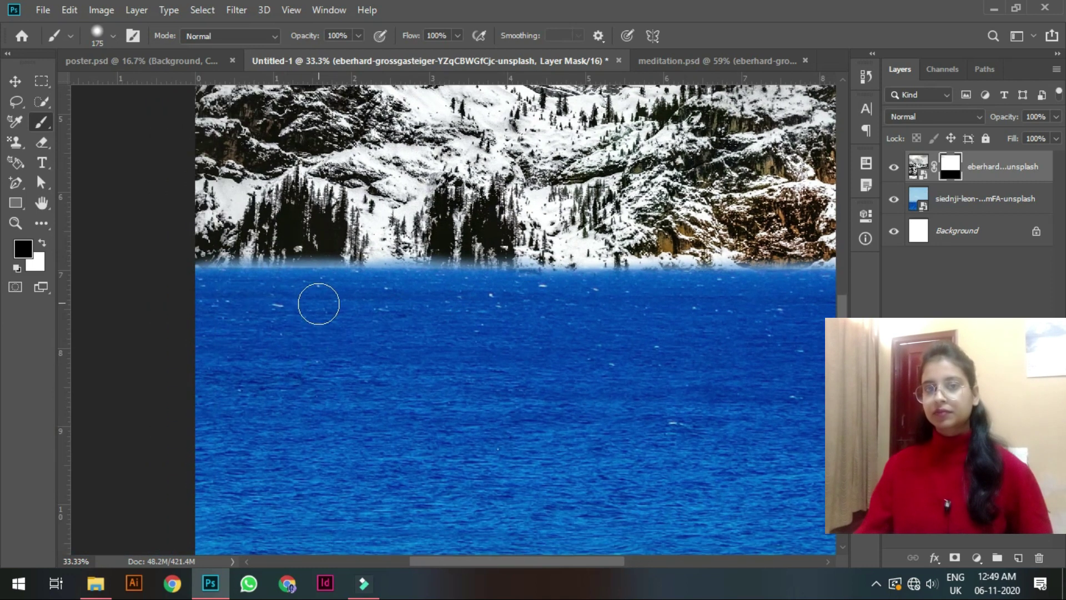
# Hide the upper cloudy sky on the mountain layer's mask with black, enlarging the brush to 900 px.
pyautogui.moveTo(539, 227); pyautogui.dragTo(408, 275)
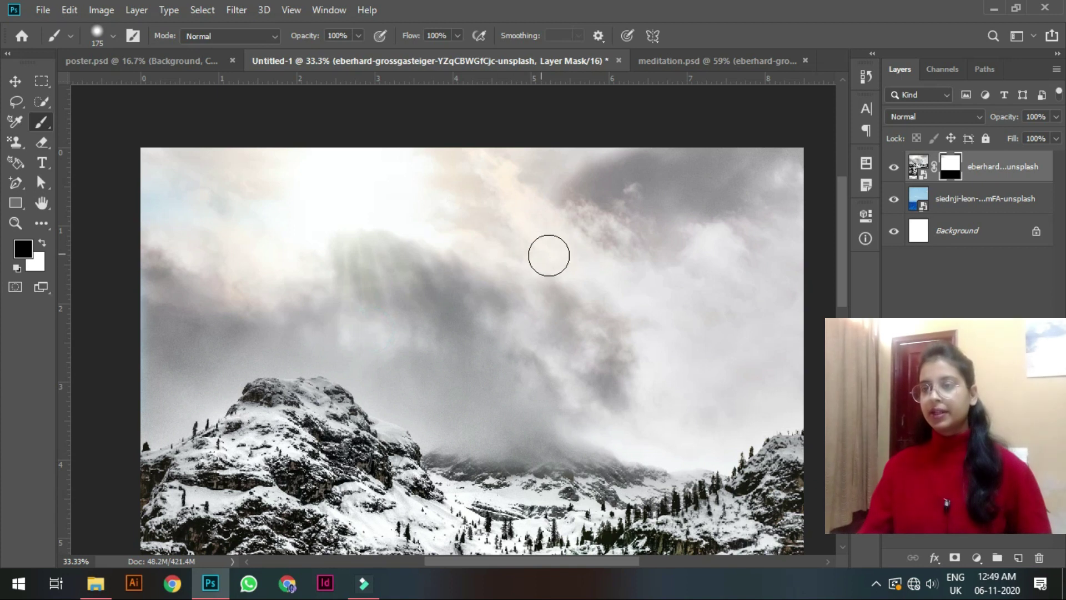
pyautogui.moveTo(548, 242)
pyautogui.mouseDown()
pyautogui.moveTo(508, 238)
pyautogui.moveTo(457, 199)
pyautogui.moveTo(336, 198)
pyautogui.moveTo(210, 165)
pyautogui.moveTo(135, 172)
pyautogui.mouseUp()
pyautogui.press(']')
pyautogui.press(']')
pyautogui.press(']')
pyautogui.press(']')
pyautogui.press(']')
pyautogui.press(']')
pyautogui.press(']')
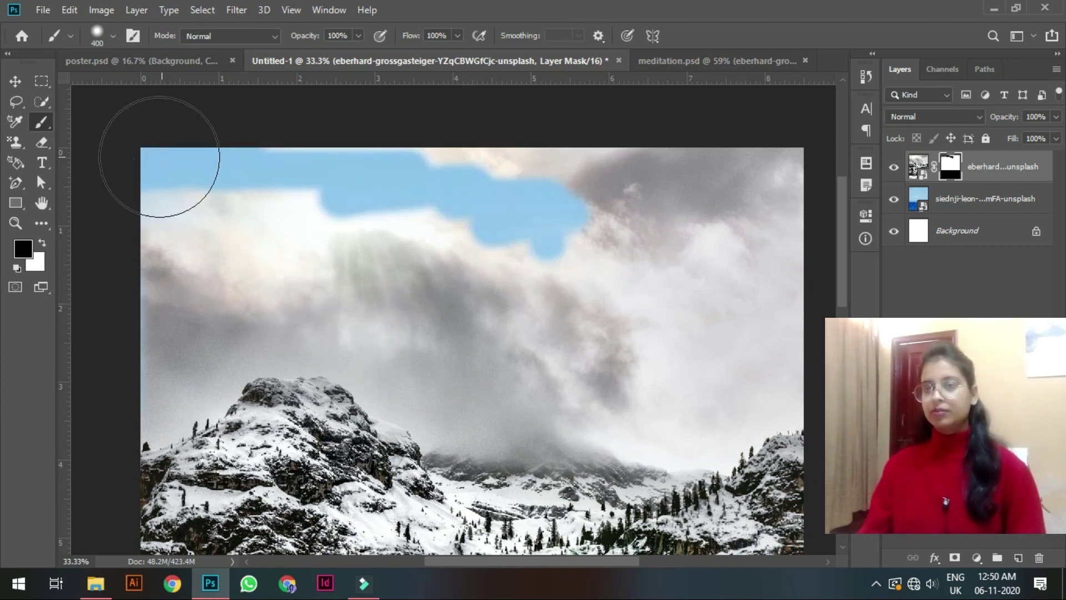
pyautogui.press(']')
pyautogui.press(']')
pyautogui.moveTo(171, 252)
pyautogui.mouseDown()
pyautogui.moveTo(356, 220)
pyautogui.moveTo(749, 199)
pyautogui.mouseUp()
pyautogui.hotkey('alt', '[')
pyautogui.hotkey('ctrl', 'j')
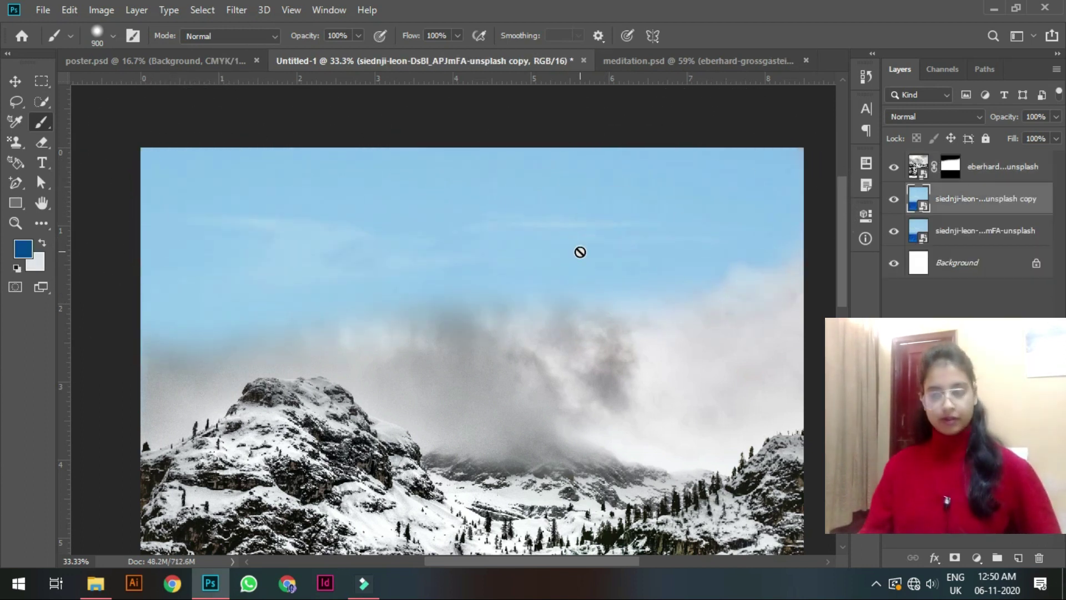
pyautogui.hotkey('ctrl', 'z')
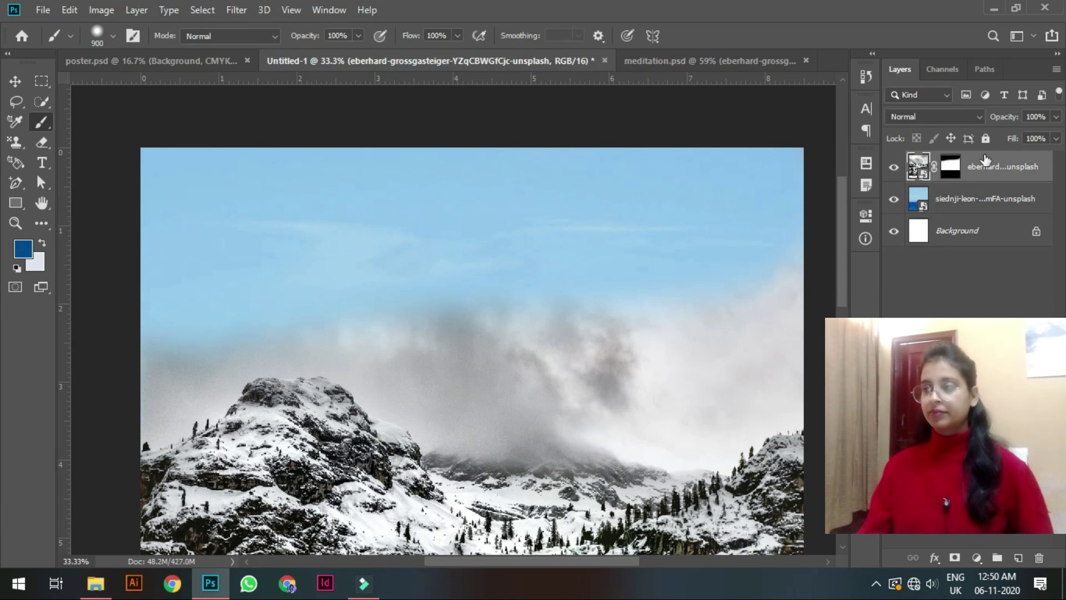
# Reactivate the mountain layer's mask and paint out the clouds above the central valley with the 900 px black brush.
pyautogui.click(948, 165)
pyautogui.moveTo(600, 290)
pyautogui.mouseDown()
pyautogui.moveTo(553, 264)
pyautogui.moveTo(571, 302)
pyautogui.mouseUp()
pyautogui.press('[')
pyautogui.press('[')
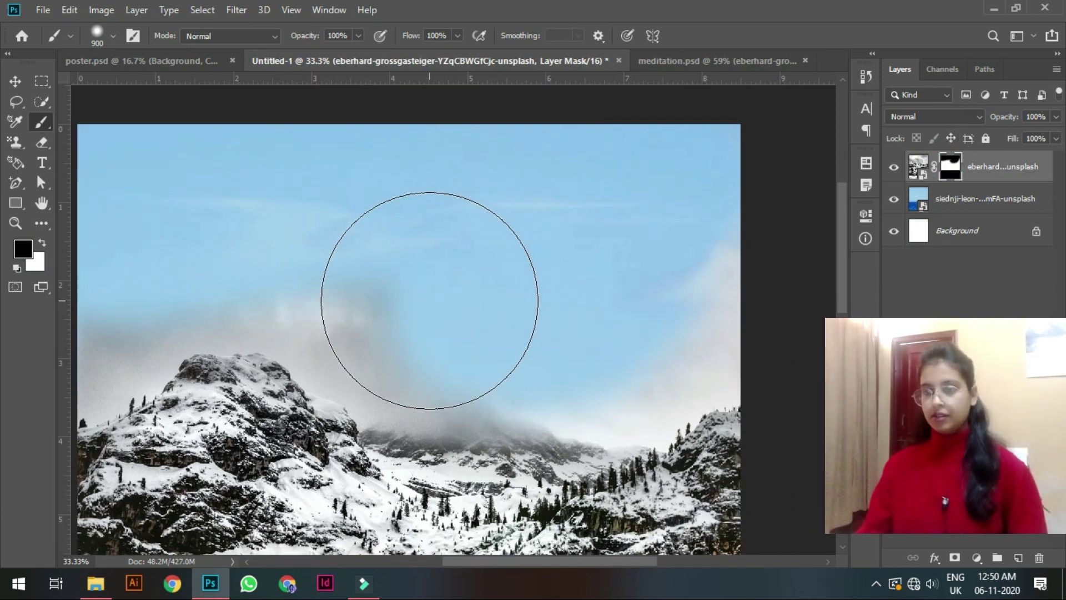
# Reduce the brush to 400 px and mask out the remaining clouds along the ridgeline and around the left peak.
pyautogui.press('[')
pyautogui.press('[')
pyautogui.press('[')
pyautogui.moveTo(376, 324)
pyautogui.mouseDown()
pyautogui.moveTo(368, 333)
pyautogui.moveTo(285, 285)
pyautogui.moveTo(347, 359)
pyautogui.moveTo(395, 373)
pyautogui.moveTo(564, 360)
pyautogui.moveTo(631, 388)
pyautogui.moveTo(694, 378)
pyautogui.mouseUp()
pyautogui.moveTo(749, 260)
pyautogui.mouseDown()
pyautogui.moveTo(715, 306)
pyautogui.moveTo(723, 360)
pyautogui.moveTo(656, 368)
pyautogui.moveTo(752, 332)
pyautogui.mouseUp()
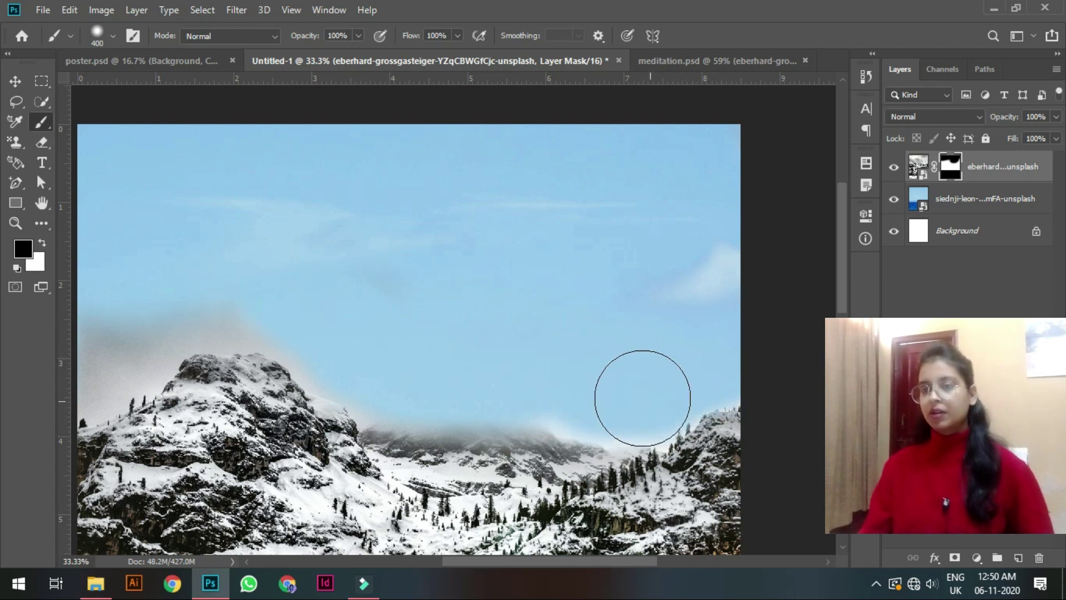
pyautogui.moveTo(643, 395); pyautogui.dragTo(695, 287)
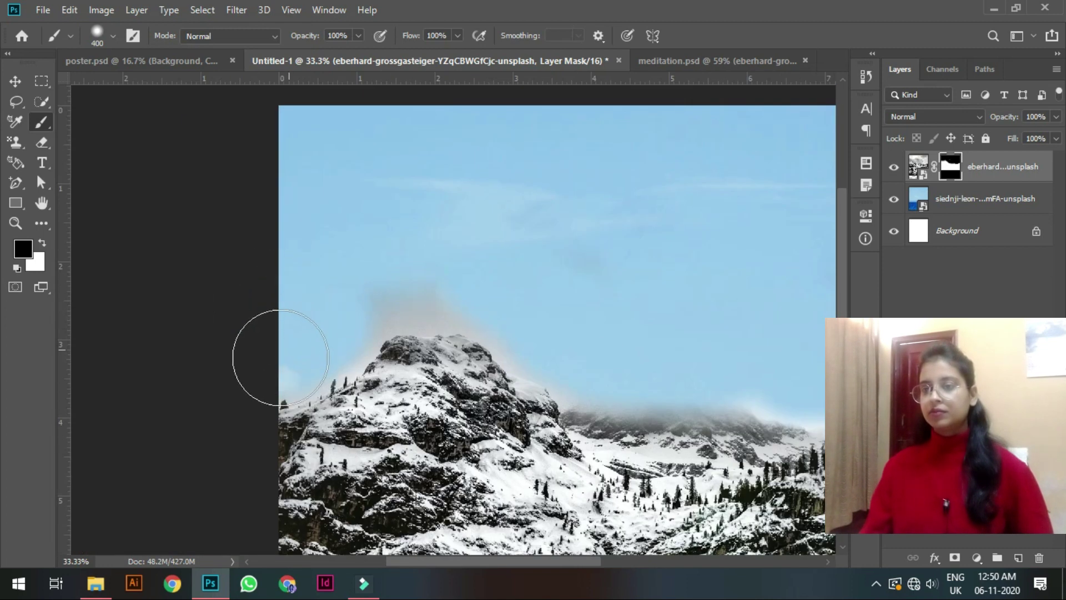
pyautogui.moveTo(381, 295)
pyautogui.mouseDown()
pyautogui.moveTo(428, 272)
pyautogui.moveTo(452, 298)
pyautogui.moveTo(524, 309)
pyautogui.moveTo(617, 372)
pyautogui.moveTo(752, 357)
pyautogui.moveTo(575, 353)
pyautogui.mouseUp()
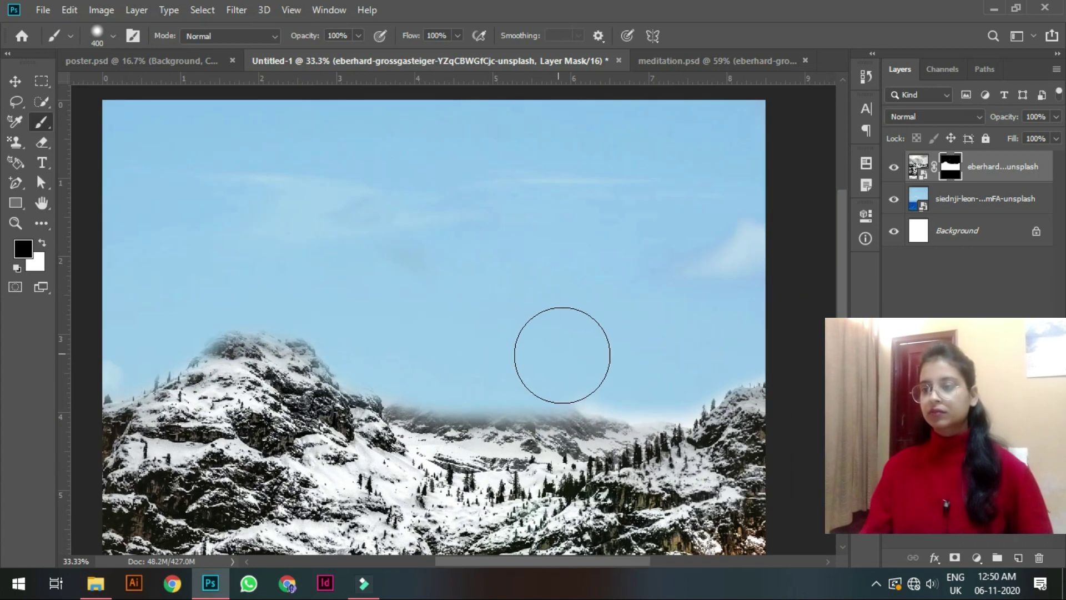
pyautogui.moveTo(647, 374)
pyautogui.mouseDown()
pyautogui.moveTo(682, 378)
pyautogui.moveTo(614, 374)
pyautogui.moveTo(708, 313)
pyautogui.moveTo(727, 247)
pyautogui.moveTo(740, 328)
pyautogui.mouseUp()
pyautogui.moveTo(108, 314)
pyautogui.mouseDown()
pyautogui.moveTo(173, 298)
pyautogui.moveTo(274, 238)
pyautogui.mouseUp()
pyautogui.click(173, 312)
# Paint white on the mask to restore the mountain edges on the left peak's slope and the right-hand ridge.
pyautogui.press('x')
pyautogui.click(314, 375)
pyautogui.moveTo(313, 374)
pyautogui.mouseDown()
pyautogui.moveTo(309, 357)
pyautogui.moveTo(340, 364)
pyautogui.moveTo(384, 400)
pyautogui.mouseUp()
pyautogui.hscroll(3, 588, 420)
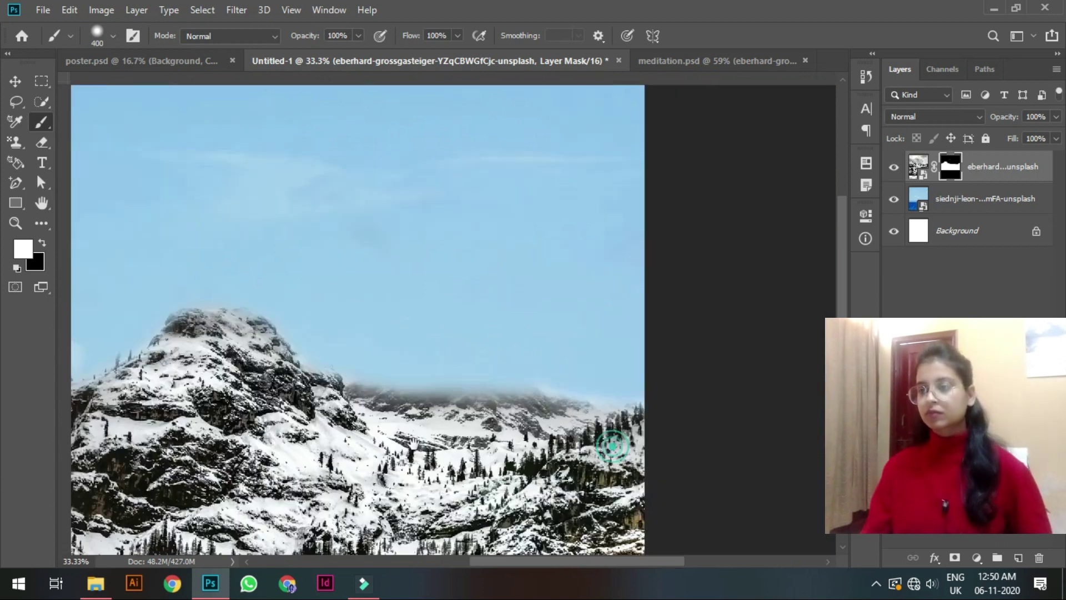
pyautogui.moveTo(638, 405)
pyautogui.mouseDown()
pyautogui.moveTo(623, 428)
pyautogui.moveTo(559, 445)
pyautogui.mouseUp()
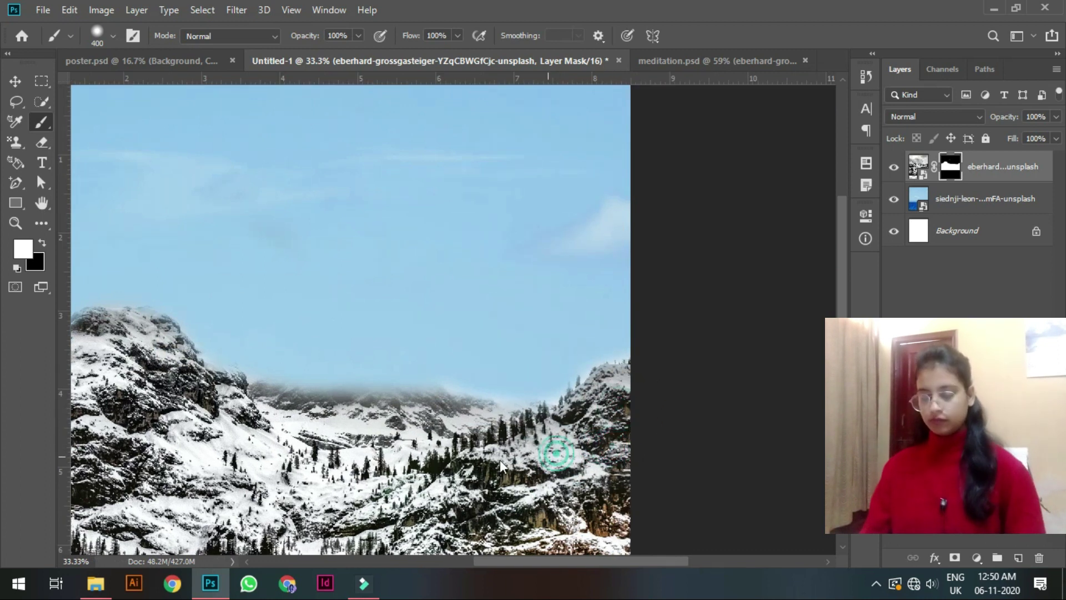
pyautogui.hotkey('ctrl', '0')
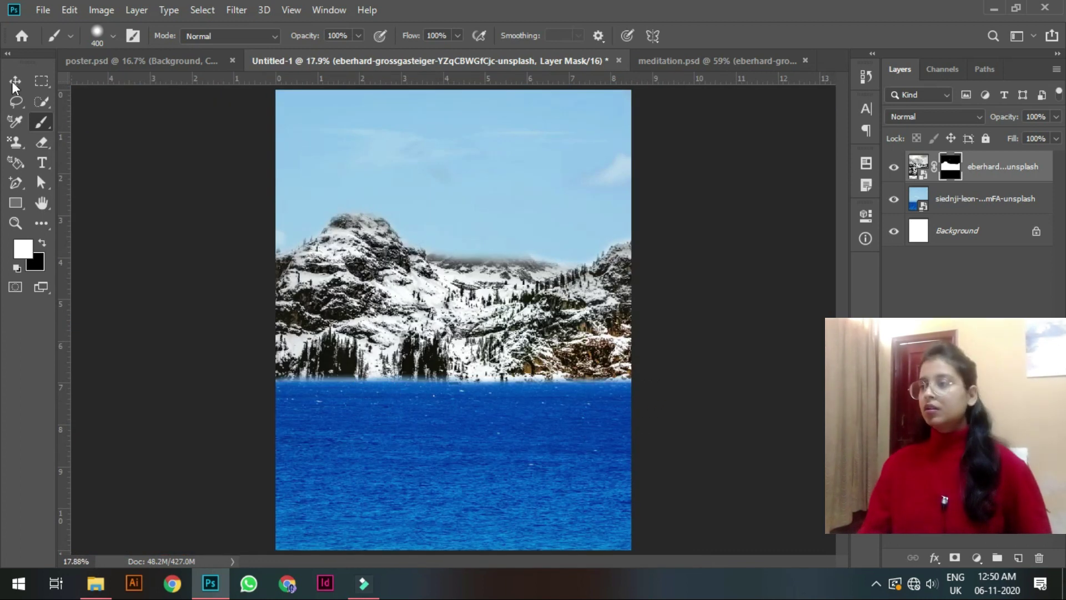
# Duplicate the masked mountain layer with the Move tool, placing the copy lower on the page over the sea.
pyautogui.click(15, 81)
pyautogui.click(924, 172)
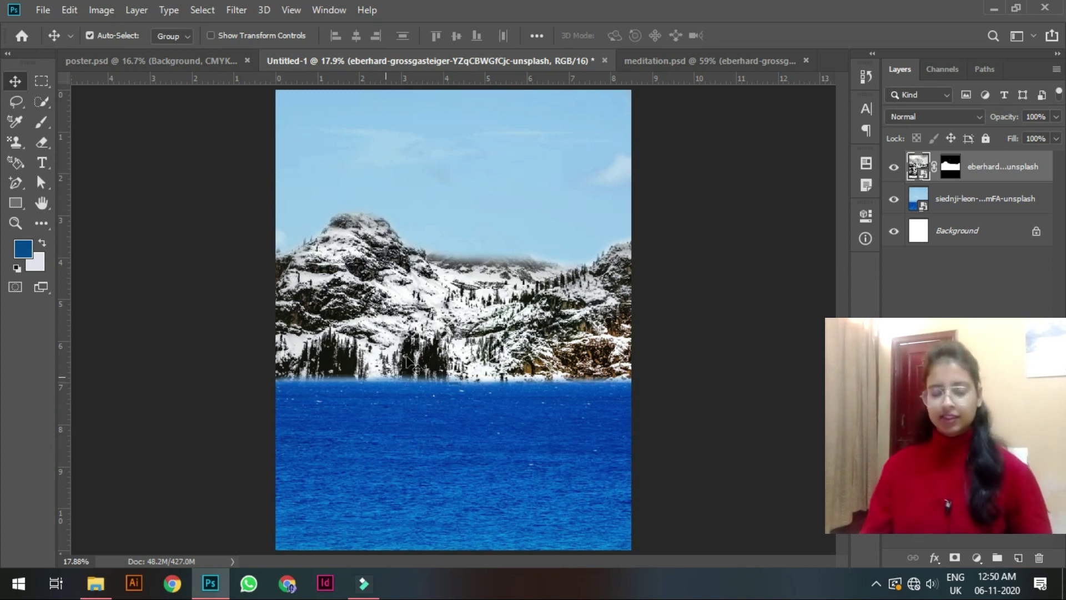
pyautogui.moveTo(420, 348); pyautogui.dragTo(441, 460)
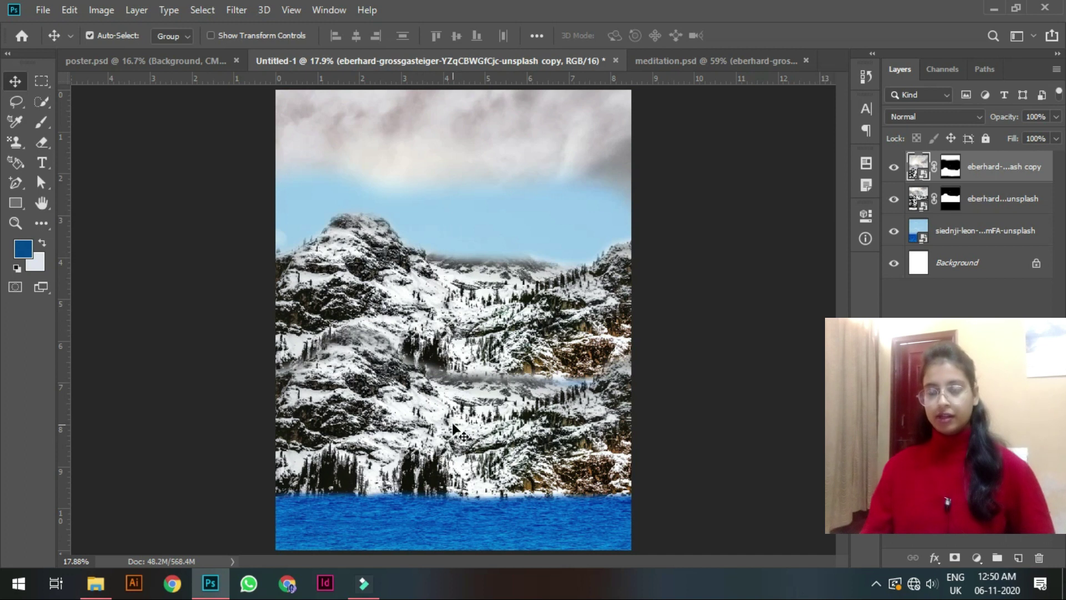
# Try the mountain copy farther right with two extra duplicates, delete the extras, and move the copy back.
pyautogui.moveTo(398, 423); pyautogui.dragTo(470, 414)
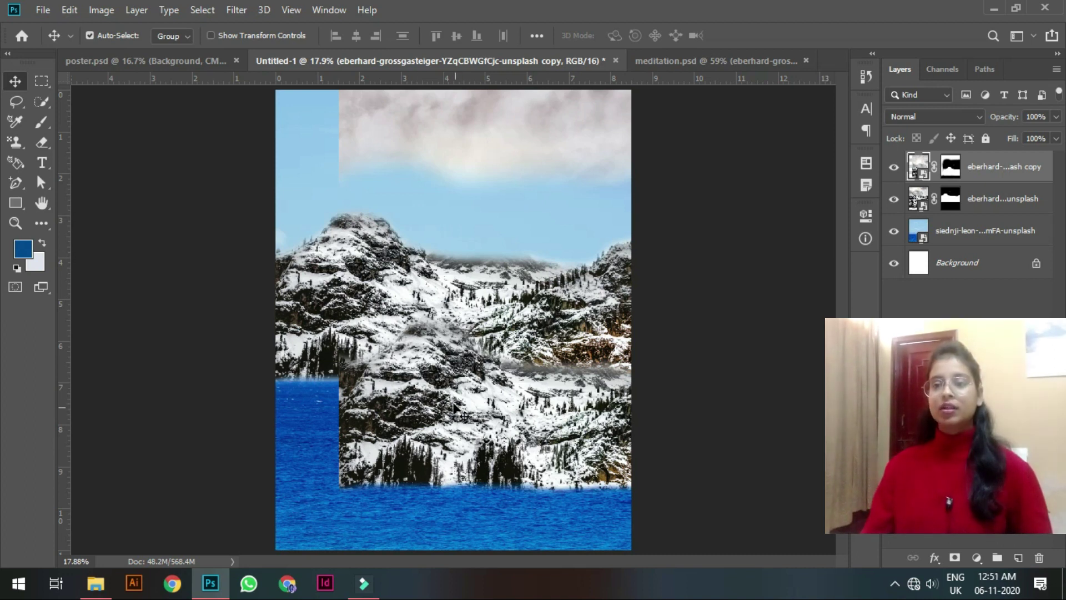
pyautogui.moveTo(419, 362); pyautogui.dragTo(444, 362)
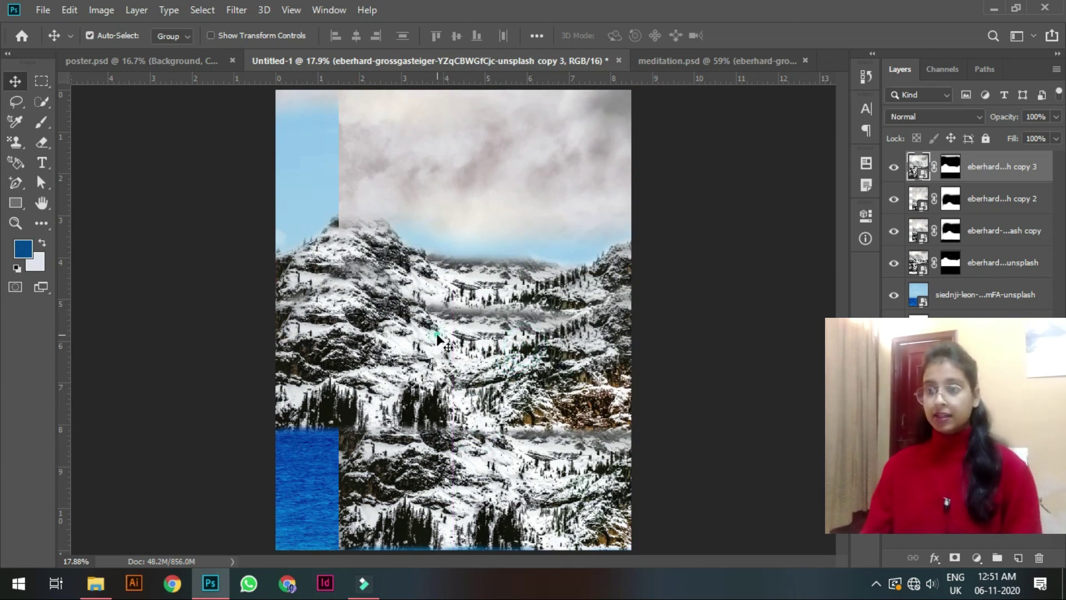
pyautogui.press('Delete')
pyautogui.press('Delete')
pyautogui.moveTo(429, 428); pyautogui.dragTo(344, 436)
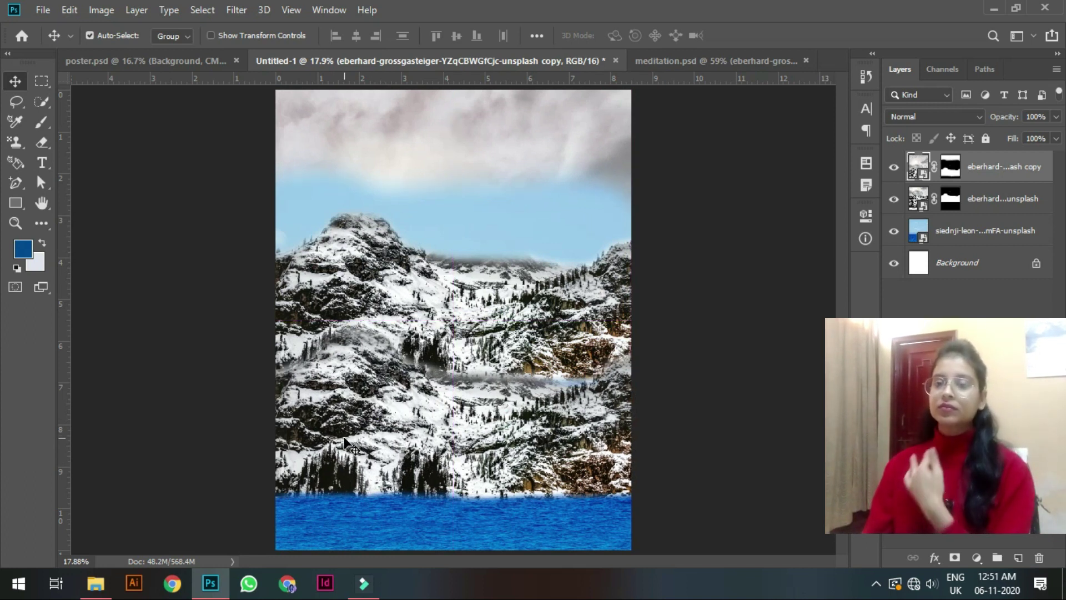
# Flip the mountain copy vertically and align it directly below the original mountains as a mirrored reflection over the sea.
pyautogui.moveTo(421, 413); pyautogui.dragTo(481, 439)
pyautogui.hotkey('ctrl', 't')
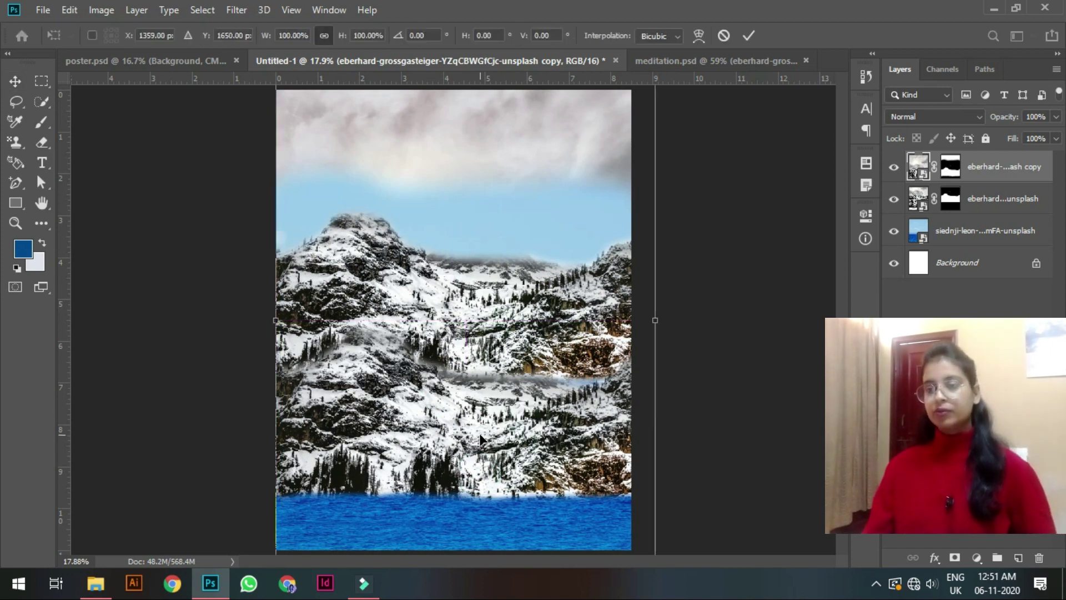
pyautogui.rightClick(473, 398)
pyautogui.click(492, 381)
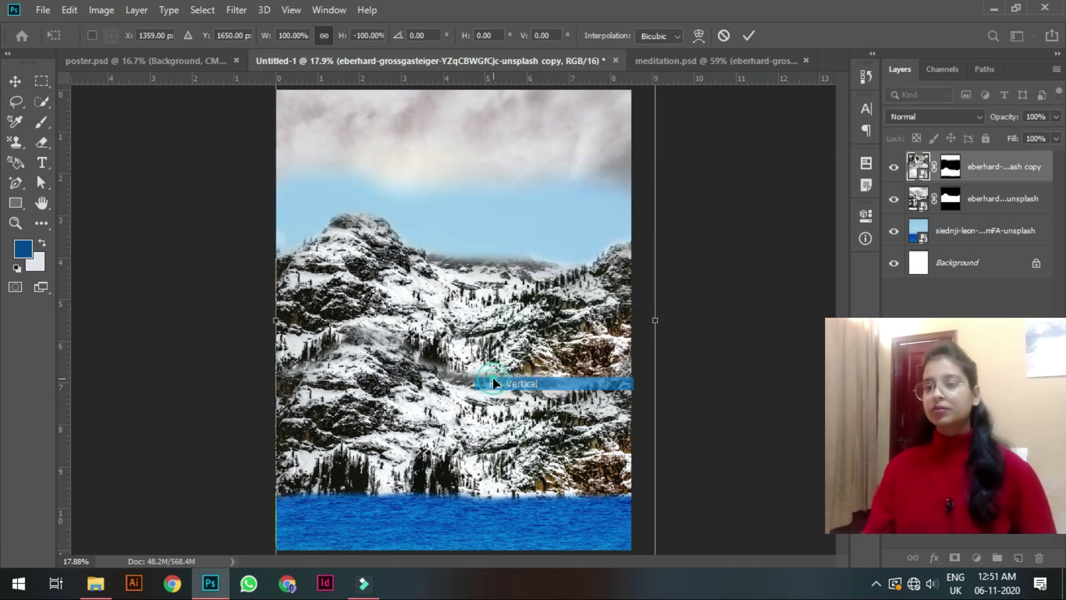
pyautogui.moveTo(492, 381); pyautogui.dragTo(464, 407)
pyautogui.press('Return')
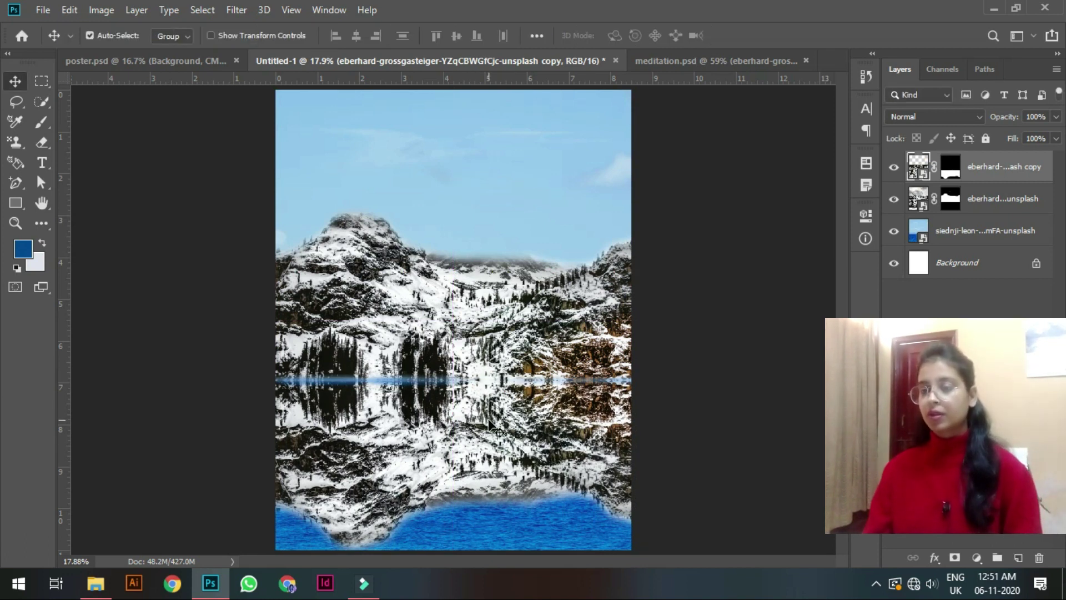
pyautogui.moveTo(454, 456); pyautogui.dragTo(488, 457)
# Set the upper mountain layer to Luminosity blending with 71% opacity and 80% fill.
pyautogui.click(305, 311)
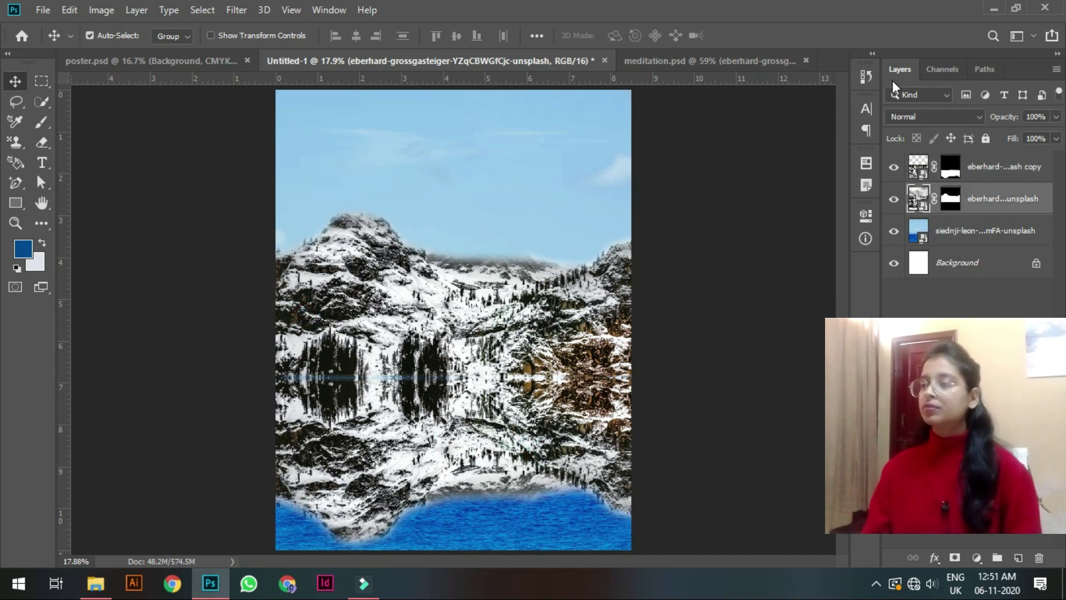
pyautogui.click(895, 118)
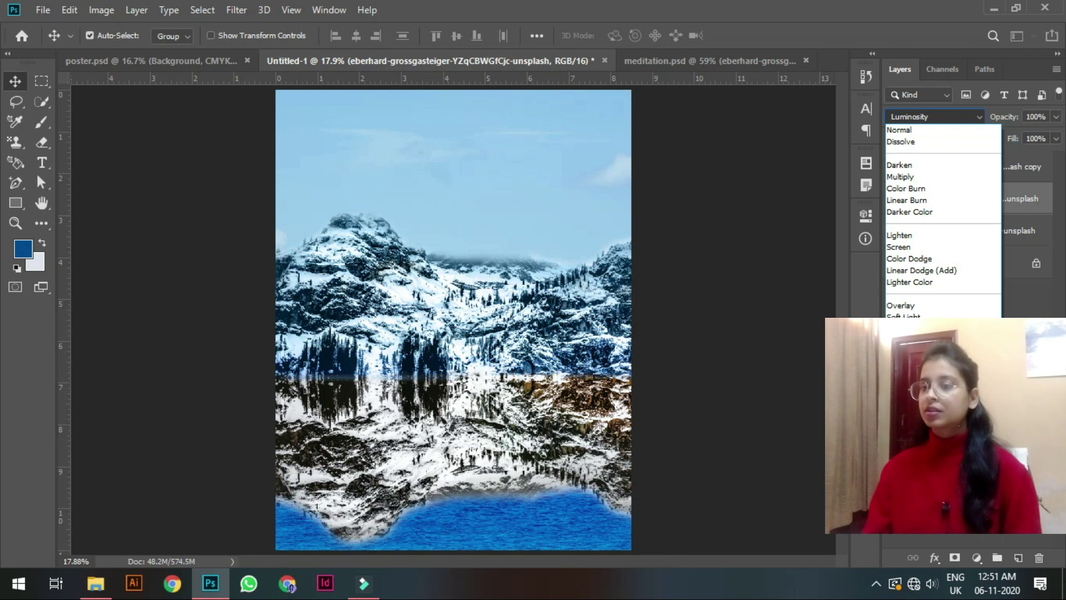
pyautogui.click(907, 492)
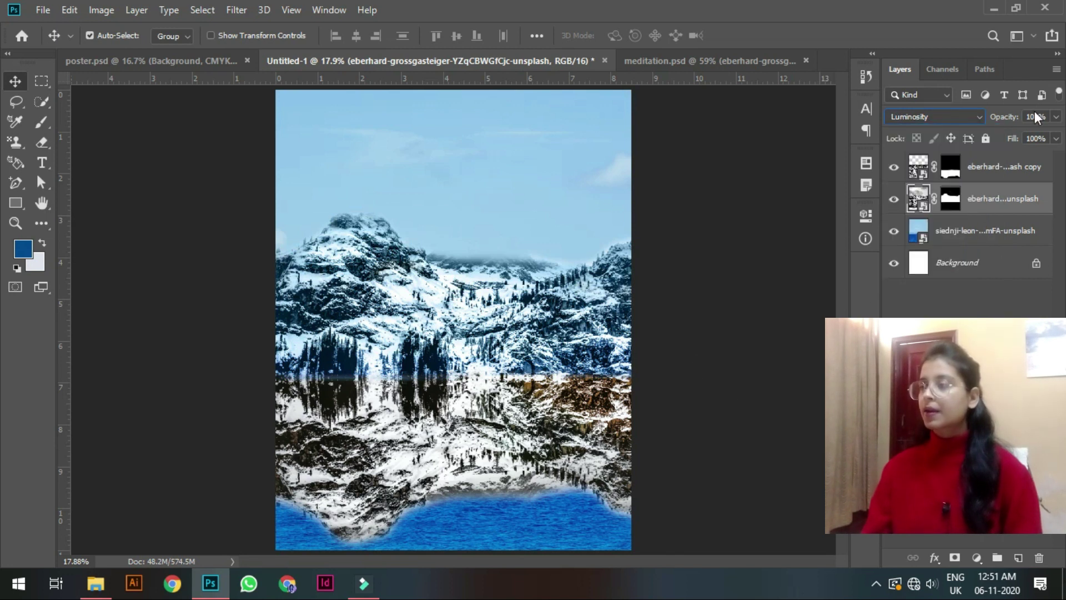
pyautogui.moveTo(1008, 118); pyautogui.dragTo(986, 143)
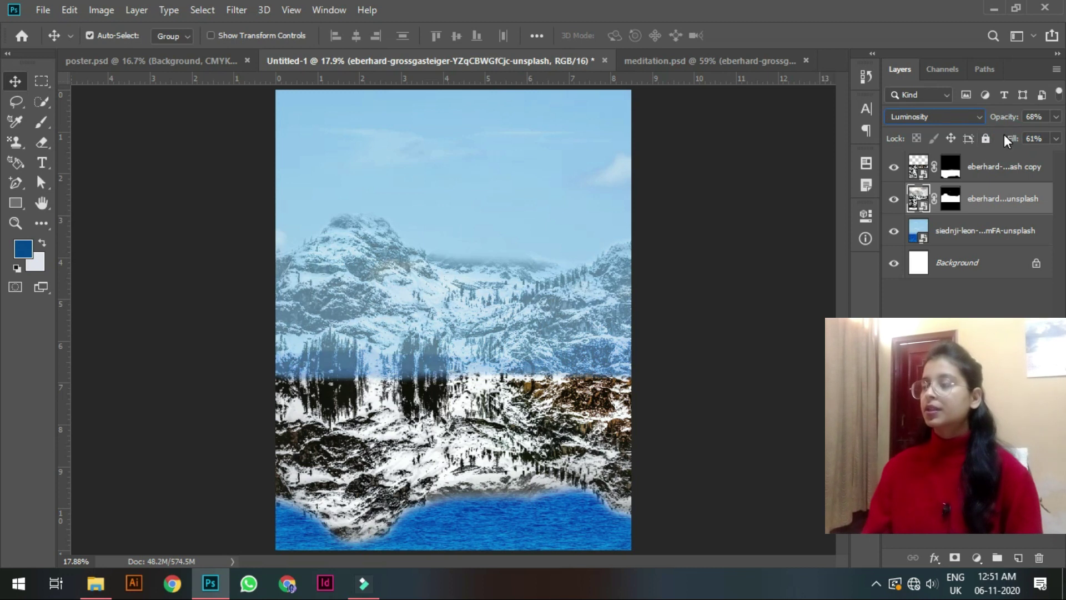
pyautogui.moveTo(1011, 121)
pyautogui.mouseDown()
pyautogui.moveTo(1022, 140)
pyautogui.moveTo(1009, 121)
pyautogui.mouseUp()
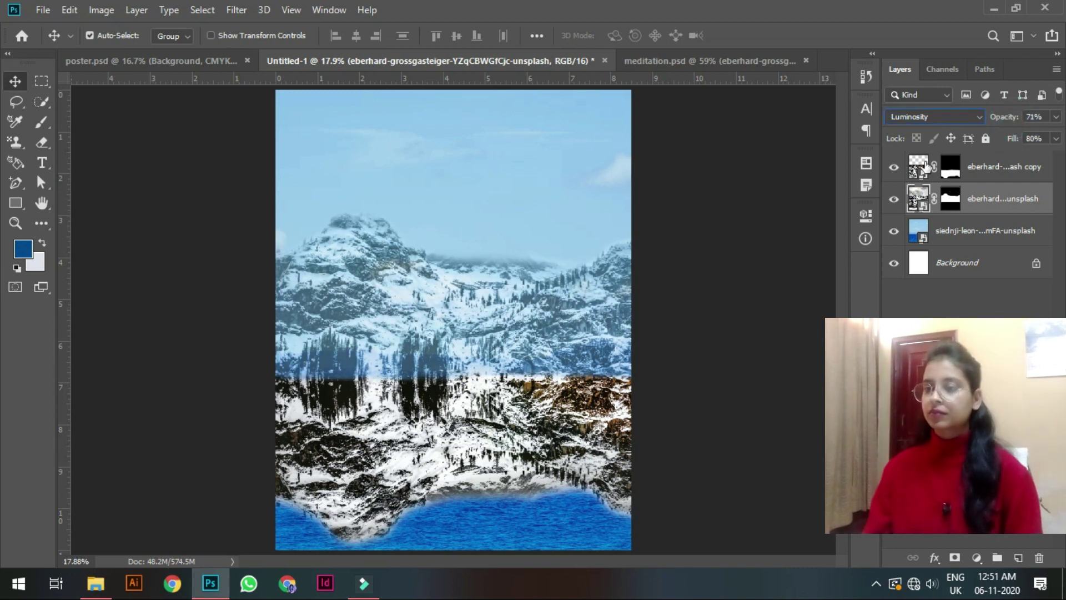
# Blend the flipped mountain copy into the water with Soft Light mode, 79% opacity and 53% fill.
pyautogui.click(514, 405)
pyautogui.click(914, 118)
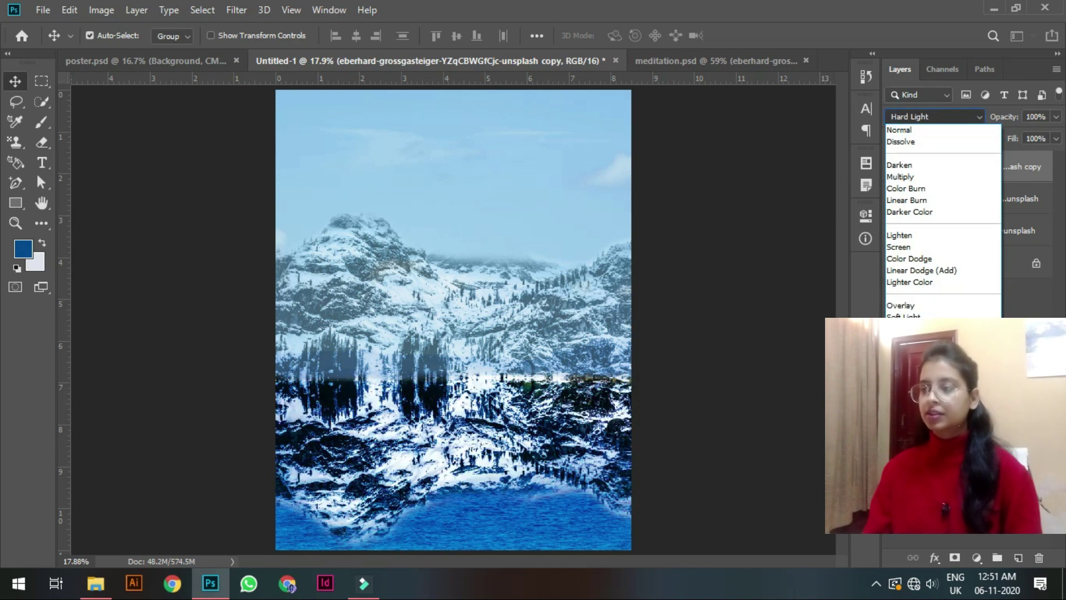
pyautogui.click(906, 316)
pyautogui.moveTo(1019, 138); pyautogui.dragTo(1002, 121)
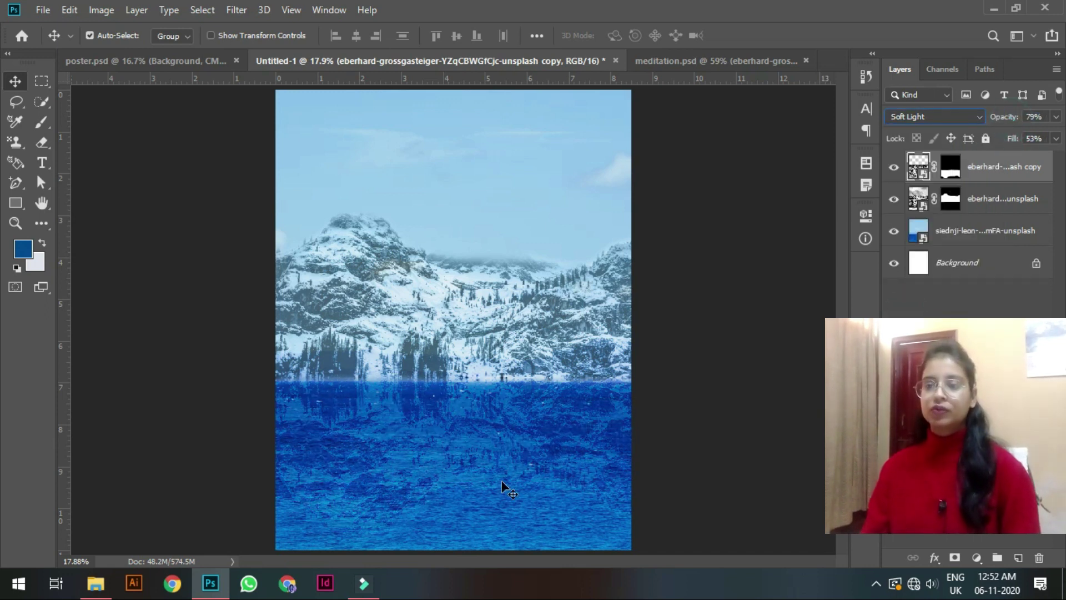
pyautogui.click(472, 454)
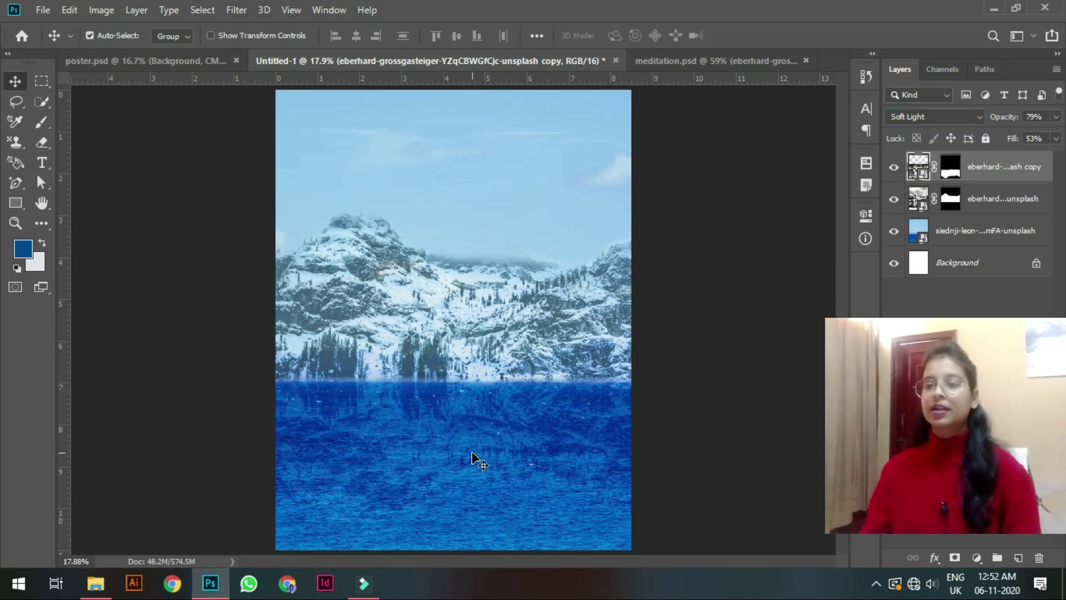
# Compare the blended mountain layers with the finished meditation.psd composition, and return to the poster document with the mountain copy selected.
pyautogui.click(356, 295)
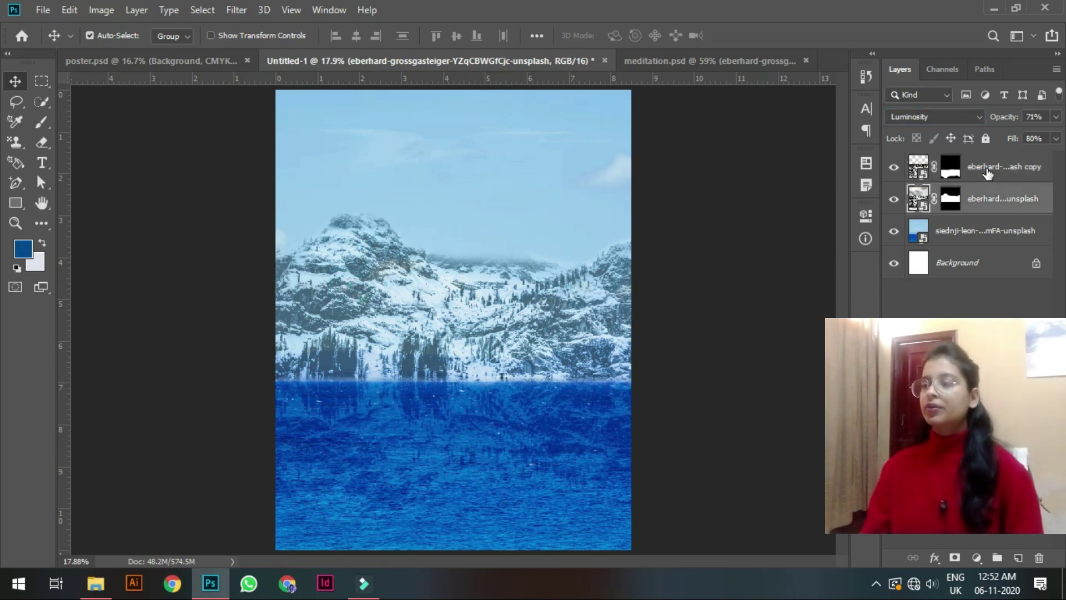
pyautogui.click(988, 174)
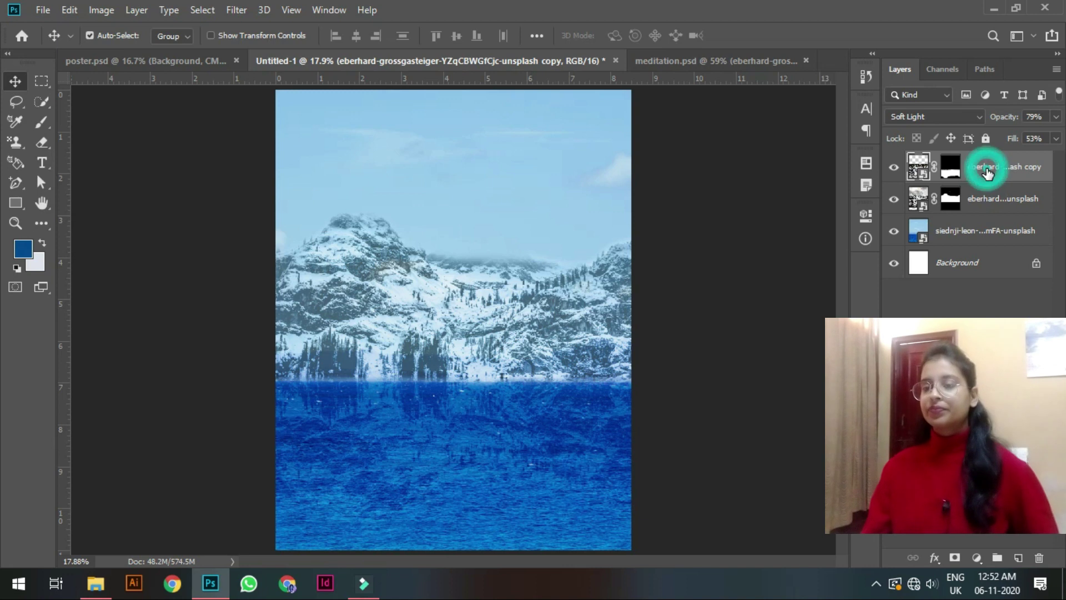
pyautogui.click(689, 61)
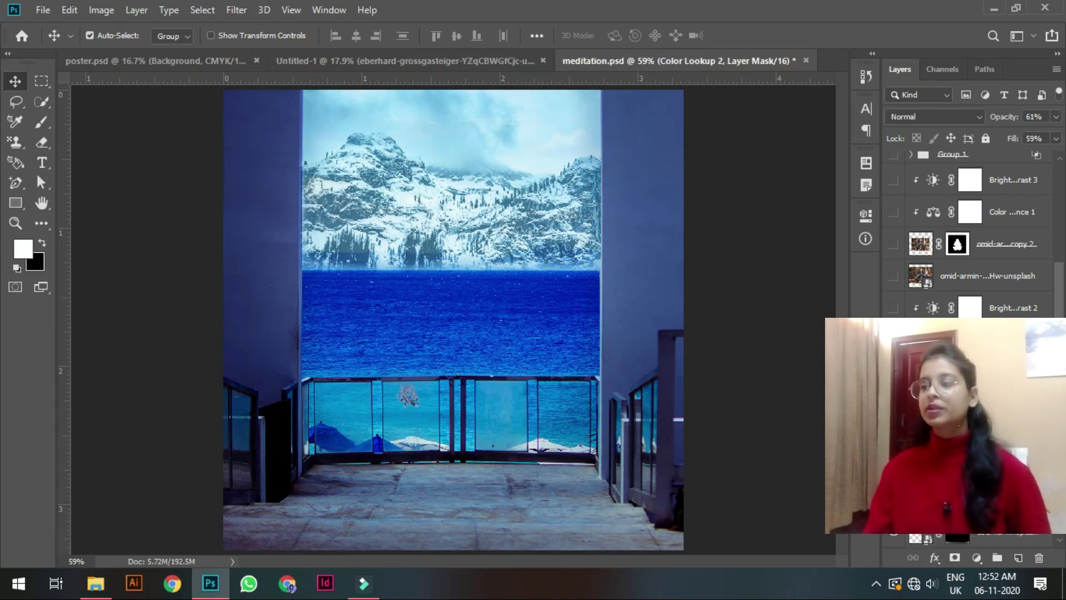
pyautogui.click(688, 65)
pyautogui.click(631, 65)
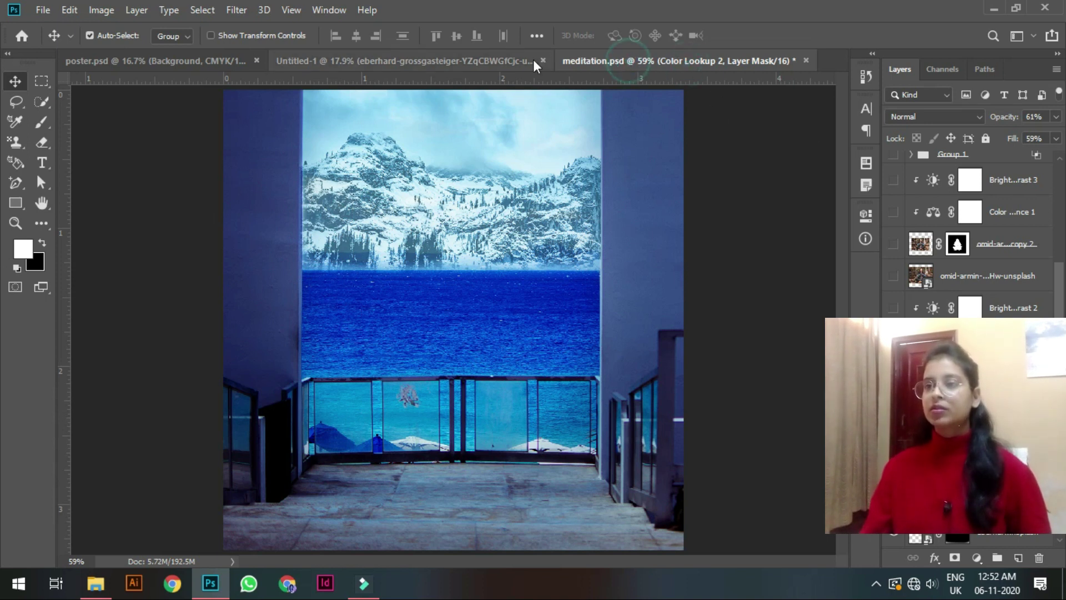
pyautogui.click(506, 66)
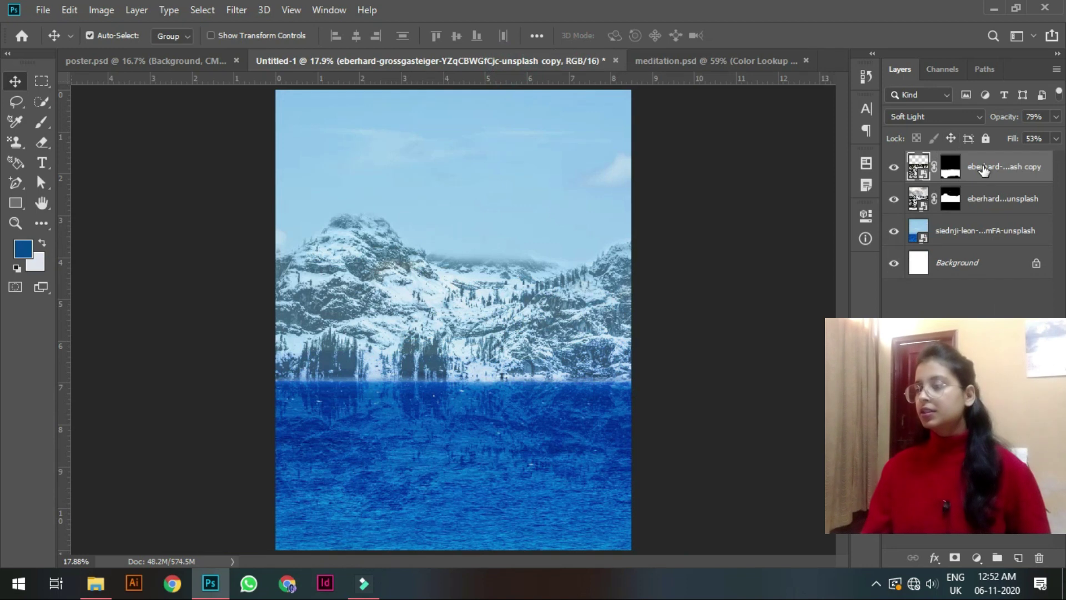
# Add a Brightness/Contrast adjustment layer above the mountain copy with brightness 4 and contrast 25.
pyautogui.click(977, 559)
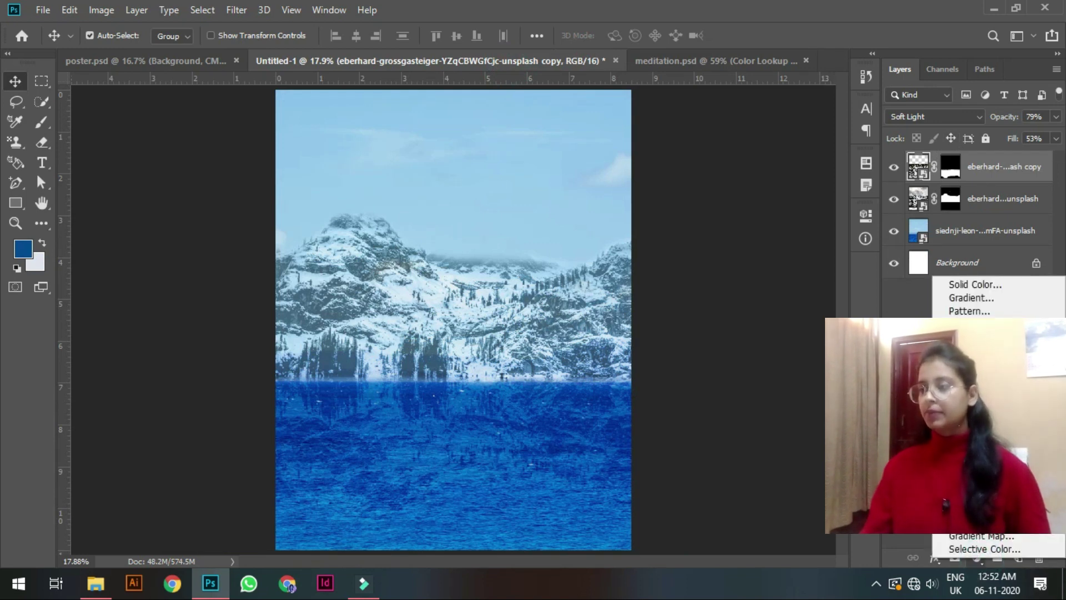
pyautogui.click(977, 329)
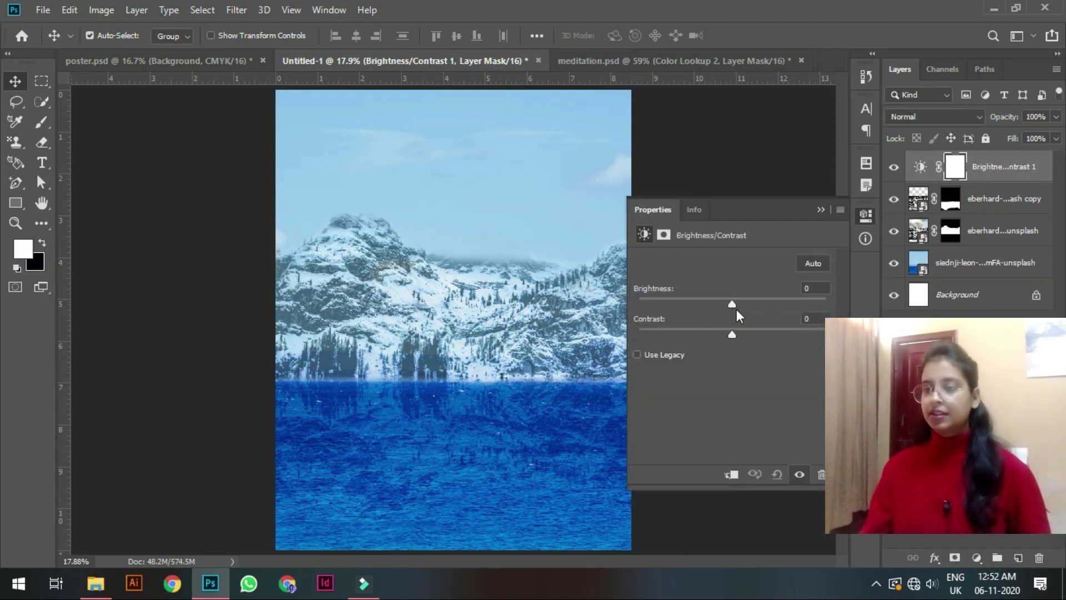
pyautogui.moveTo(732, 304); pyautogui.dragTo(756, 344)
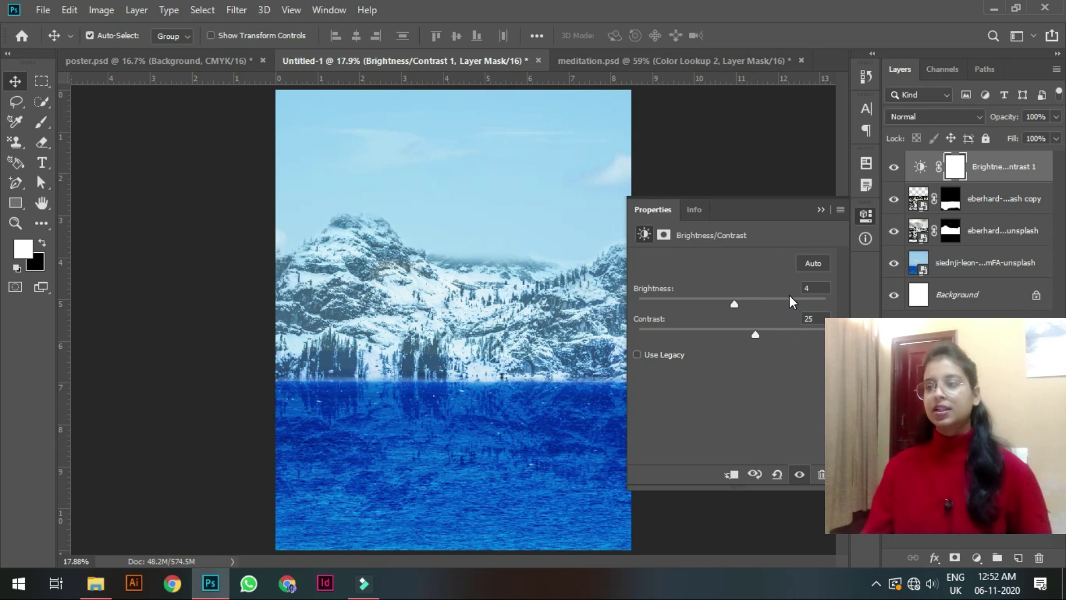
pyautogui.click(817, 209)
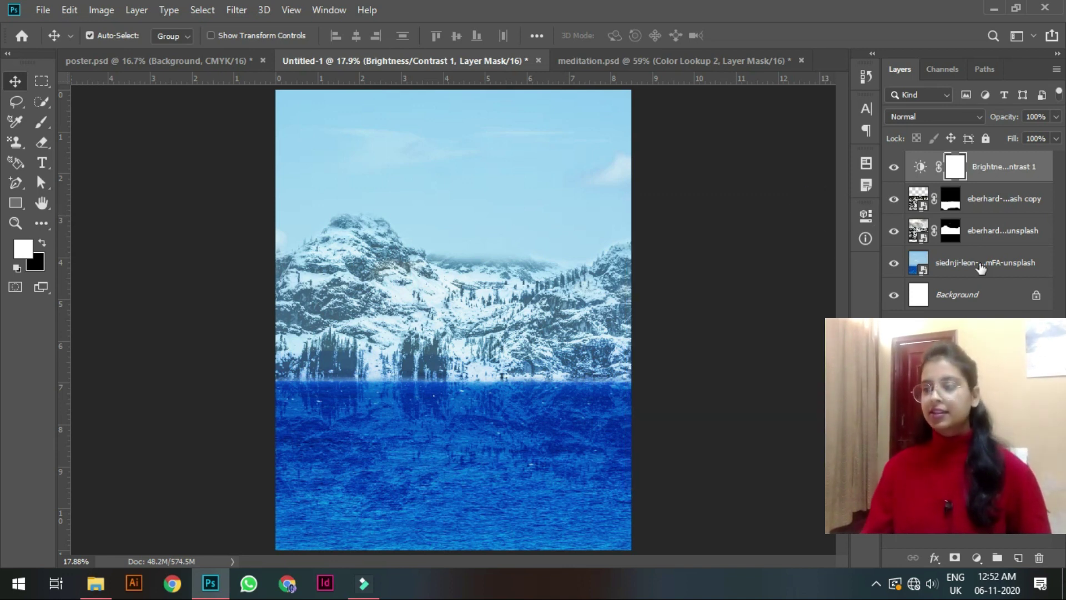
# Add a Levels adjustment layer on top with the midtone input set to 0.92, and check its effect.
pyautogui.click(977, 557)
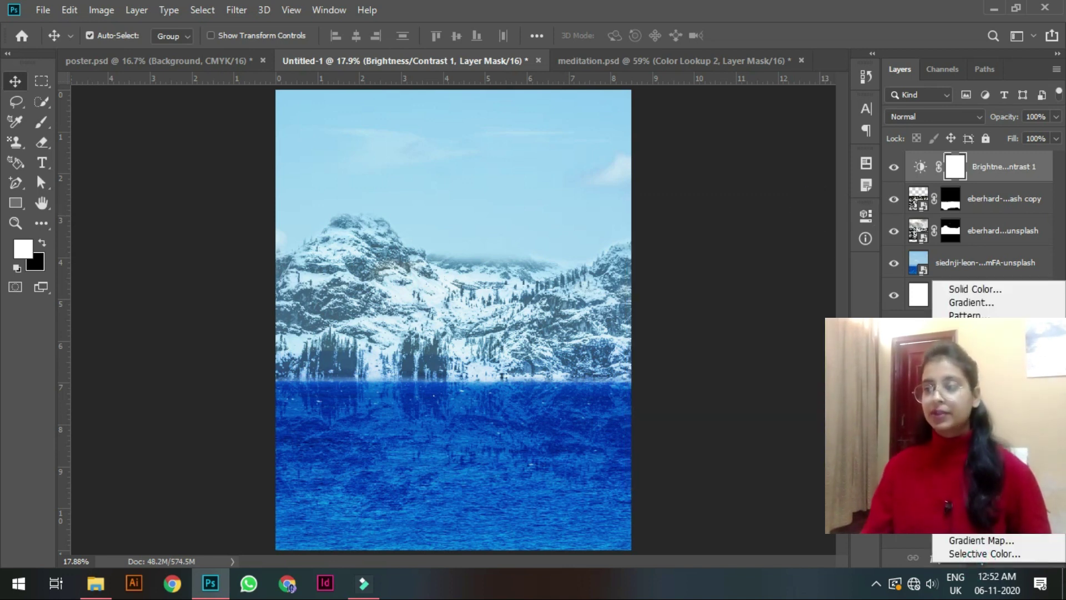
pyautogui.click(972, 353)
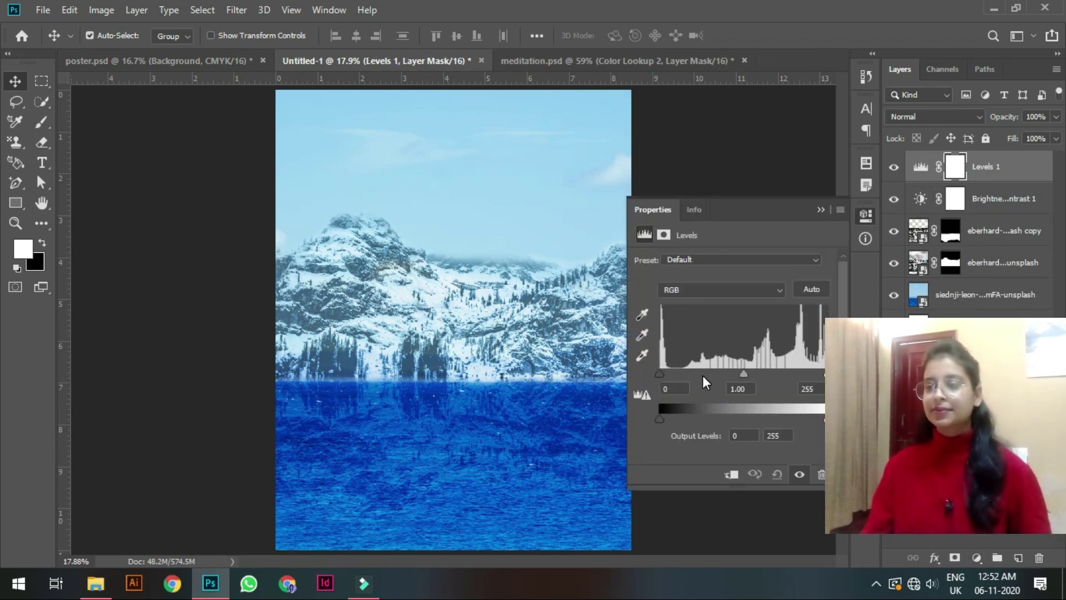
pyautogui.moveTo(825, 420)
pyautogui.mouseDown()
pyautogui.moveTo(779, 418)
pyautogui.moveTo(825, 420)
pyautogui.mouseUp()
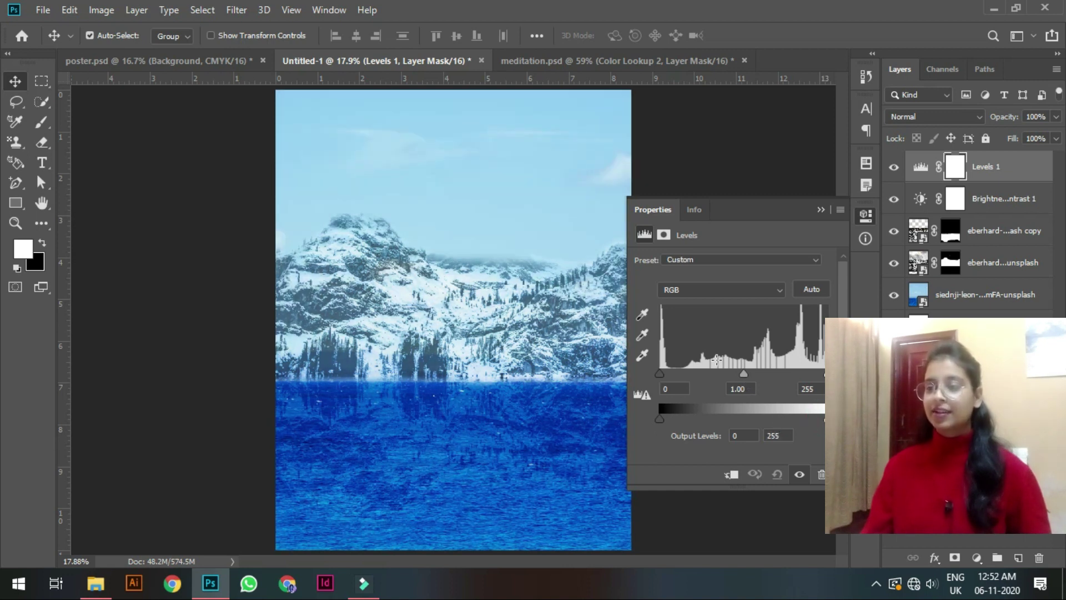
pyautogui.moveTo(743, 373)
pyautogui.mouseDown()
pyautogui.moveTo(728, 378)
pyautogui.moveTo(764, 378)
pyautogui.moveTo(749, 377)
pyautogui.mouseUp()
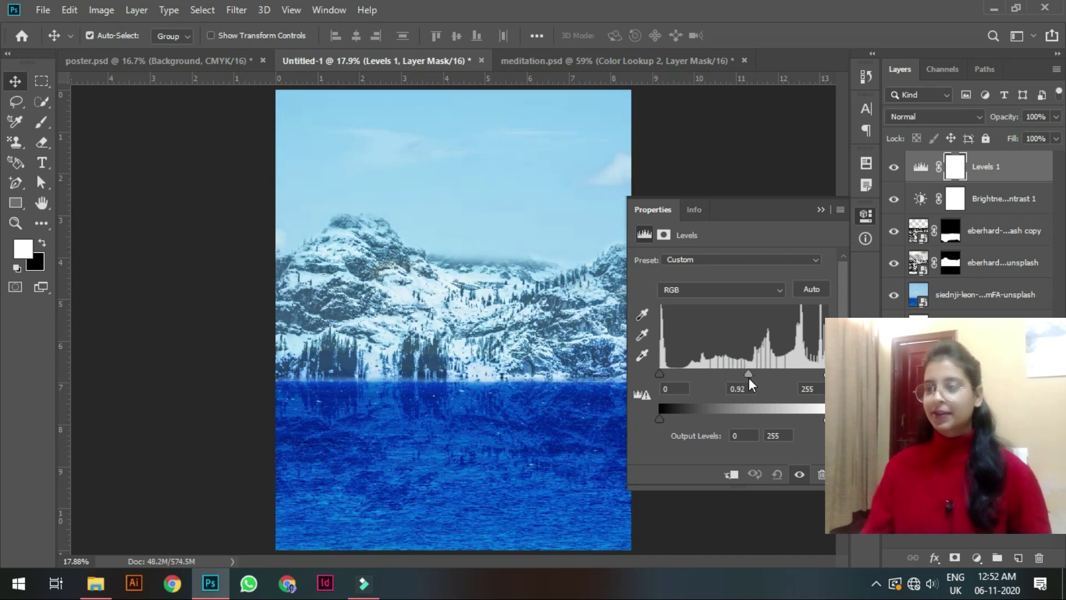
pyautogui.click(820, 211)
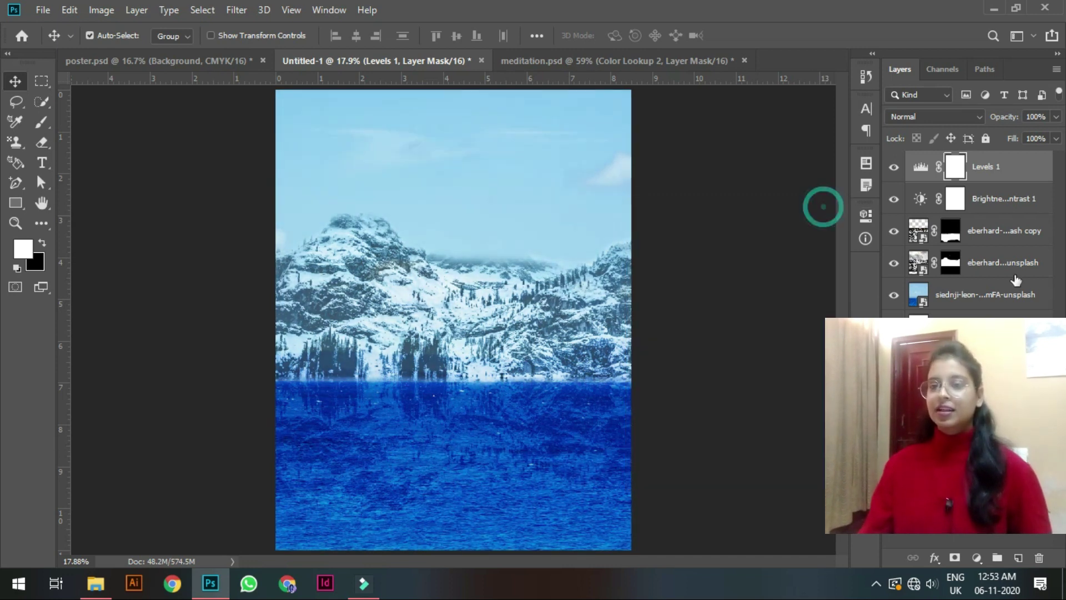
pyautogui.click(893, 164)
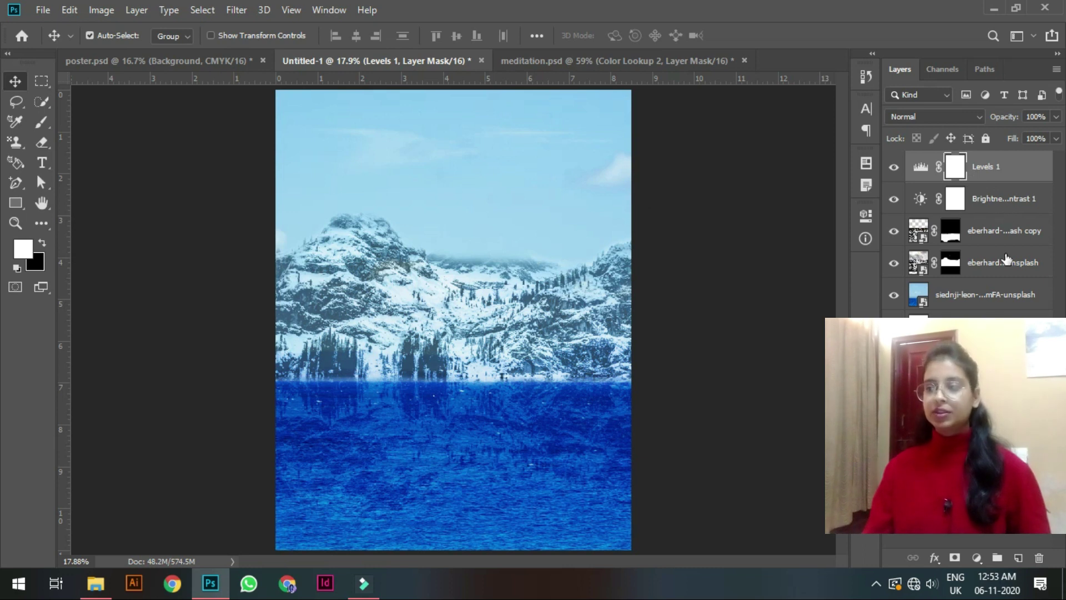
# Group the two adjustment layers, both mountain layers and the sea photo, ungroup them, and group them again.
pyautogui.keyDown('shift'); pyautogui.click(1006, 297); pyautogui.keyUp('shift')
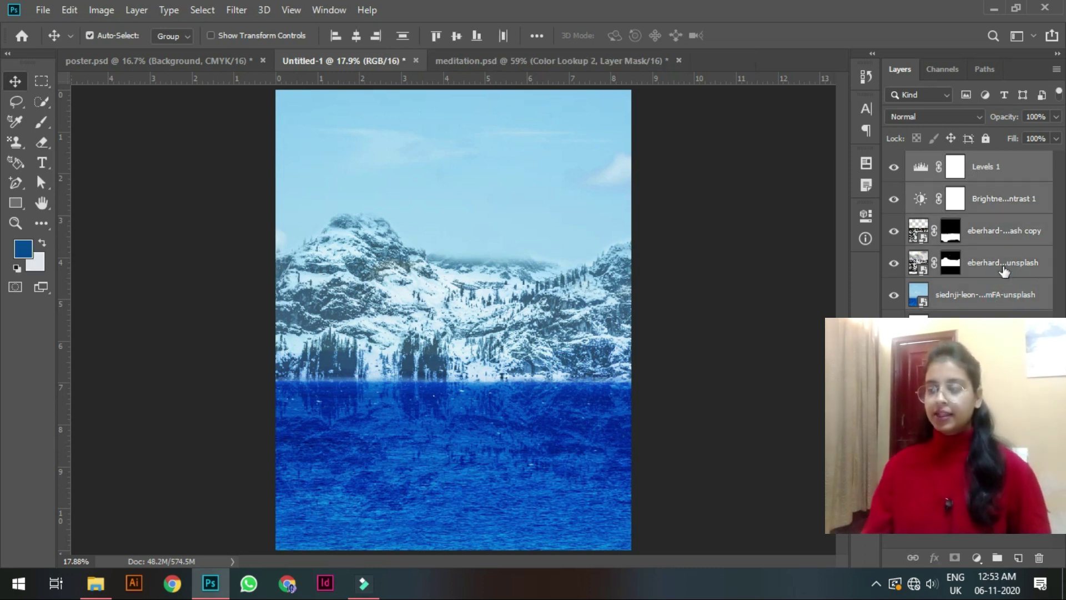
pyautogui.click(1005, 166)
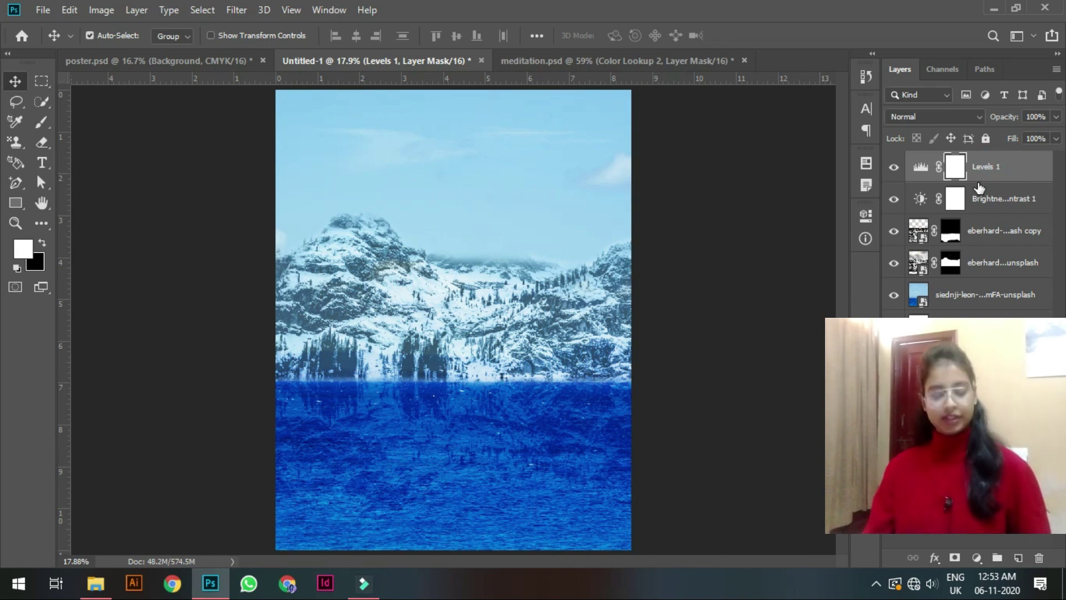
pyautogui.keyDown('shift'); pyautogui.click(1009, 300); pyautogui.keyUp('shift')
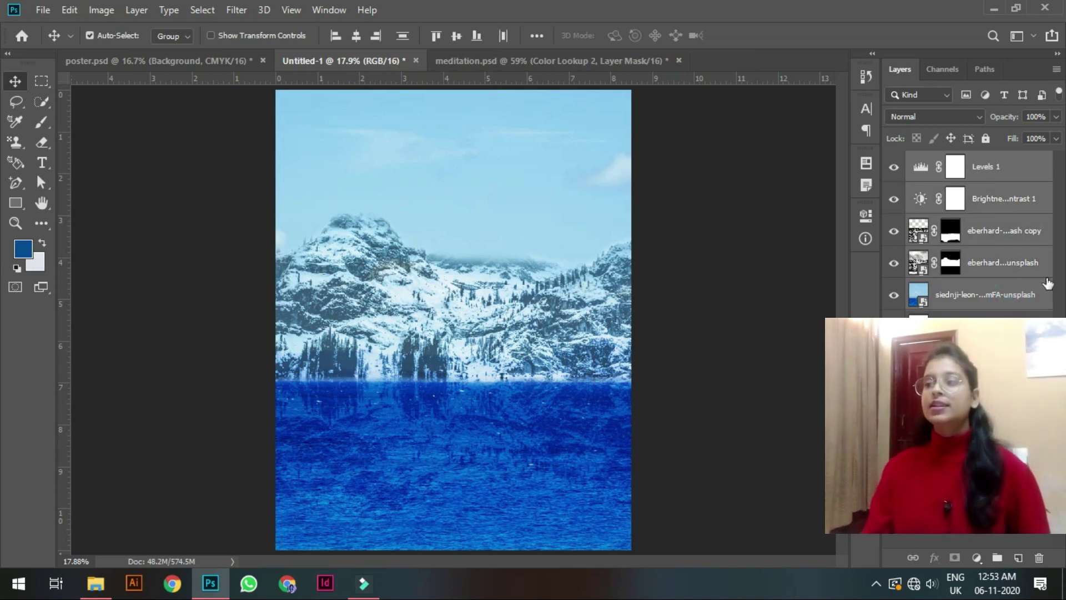
pyautogui.press('ctrl')
pyautogui.hotkey('ctrl', 'g')
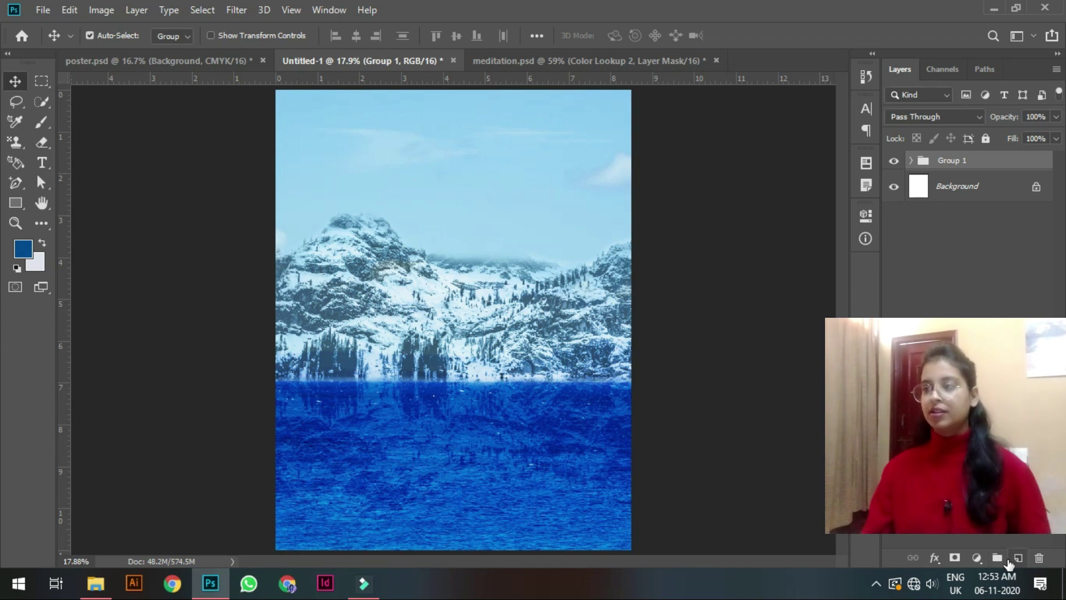
pyautogui.hotkey('ctrl', 'shift', 'g')
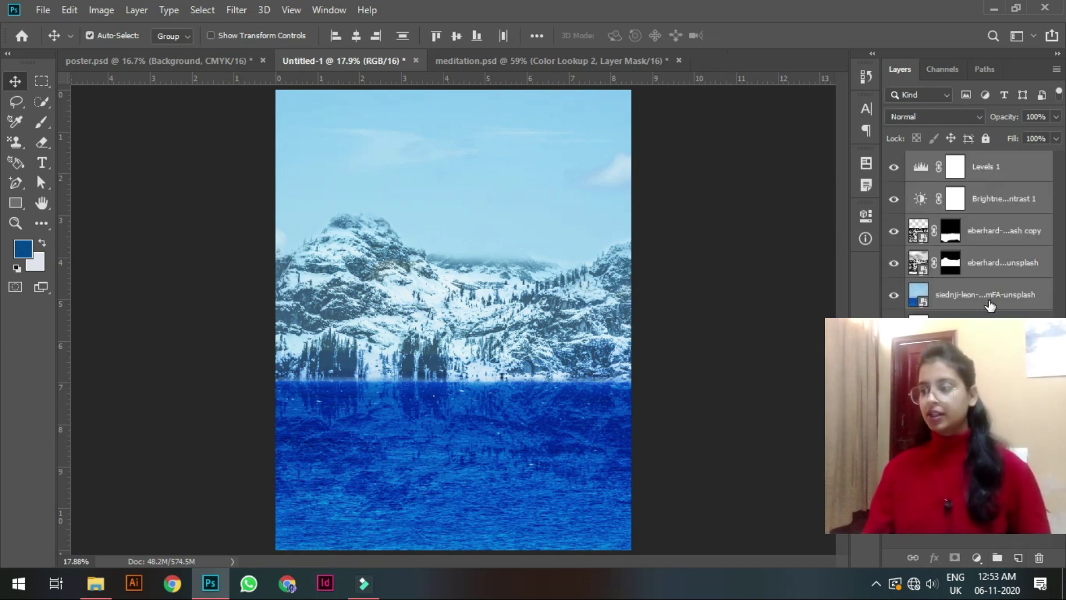
pyautogui.click(998, 557)
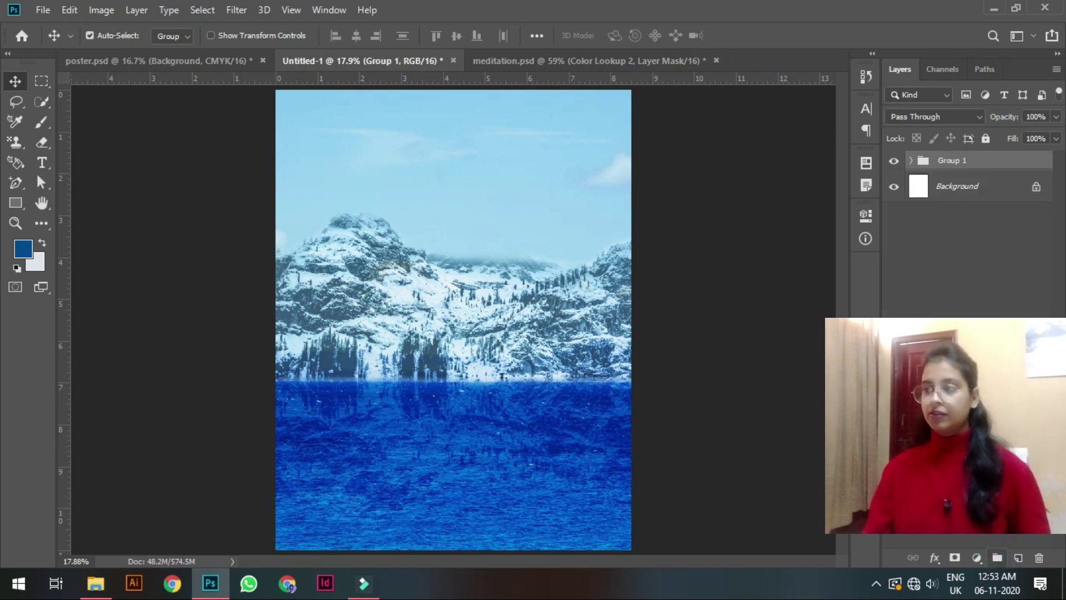
# Rename the new layer group as background.
pyautogui.doubleClick(968, 161)
pyautogui.write('back')
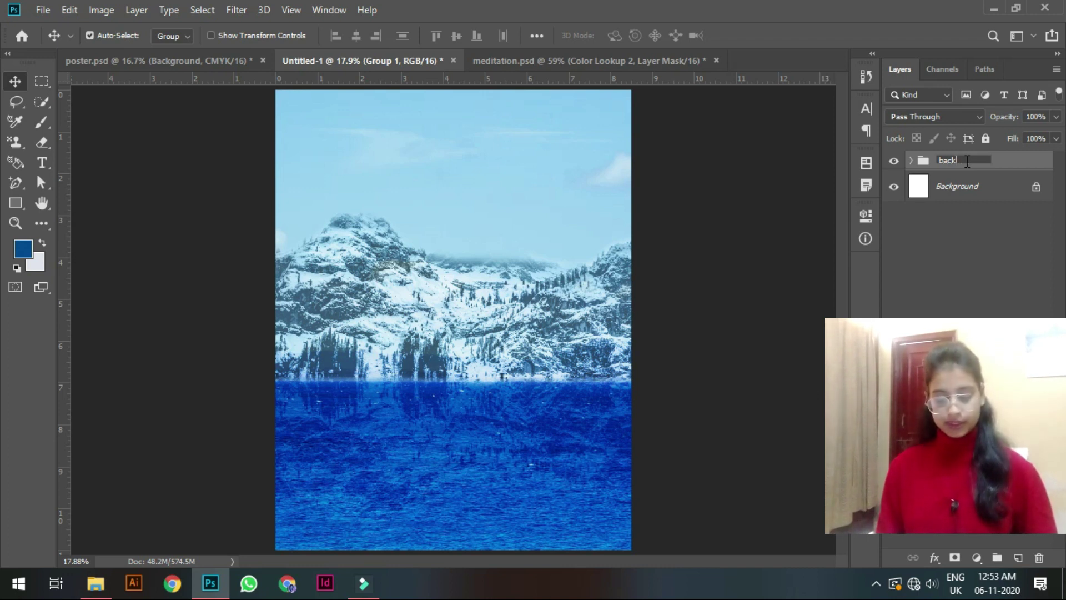
pyautogui.write('round')
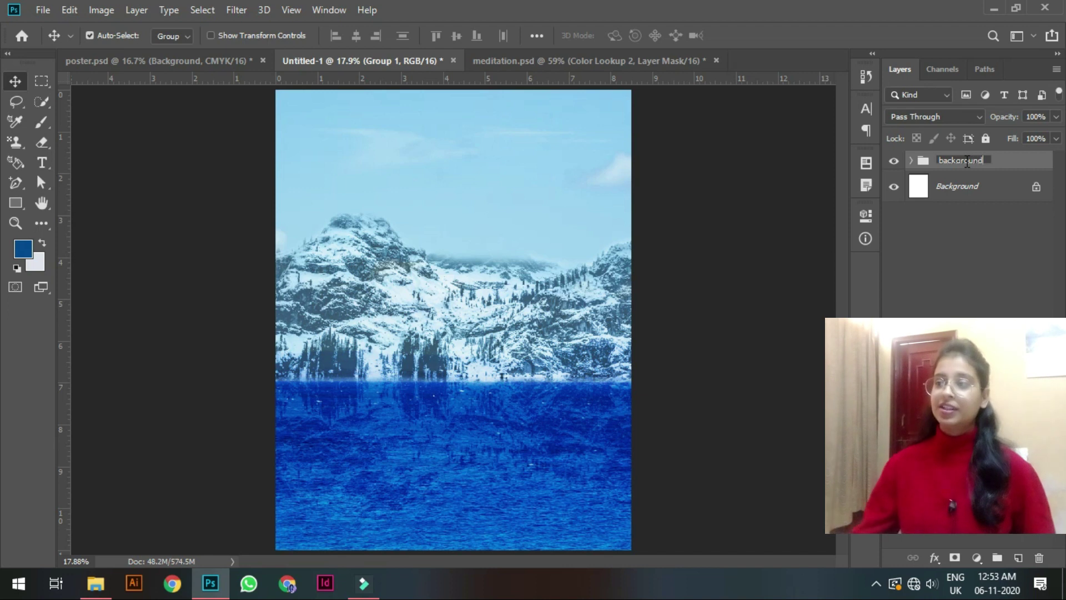
pyautogui.press('Return')
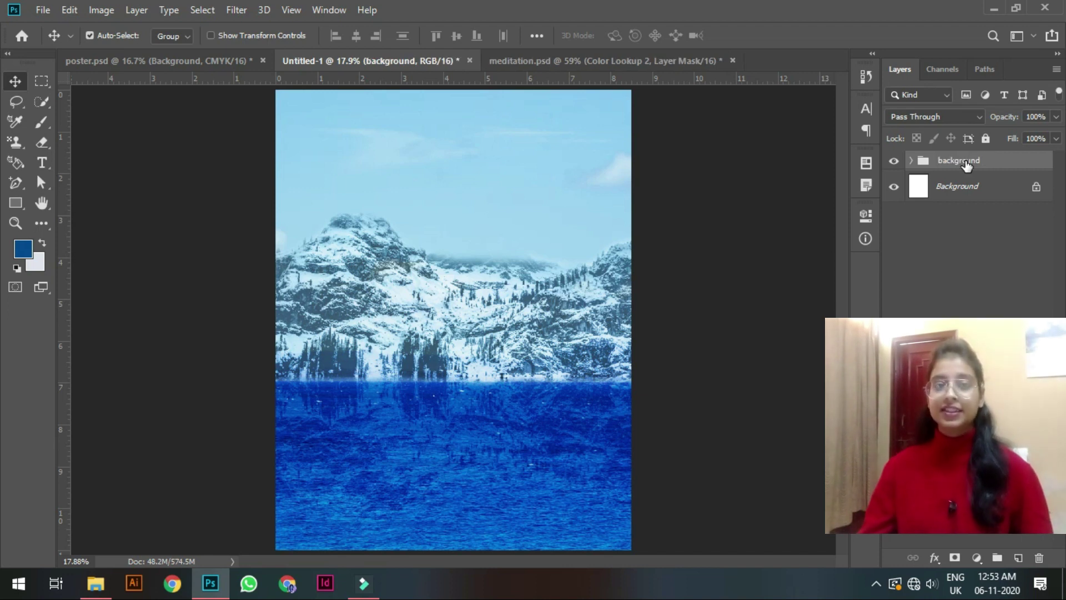
# Copy the two large cloud layers with their Brightness/Contrast adjustment from meditation.psd into the Untitled-1 poster, over the sea.
pyautogui.click(643, 59)
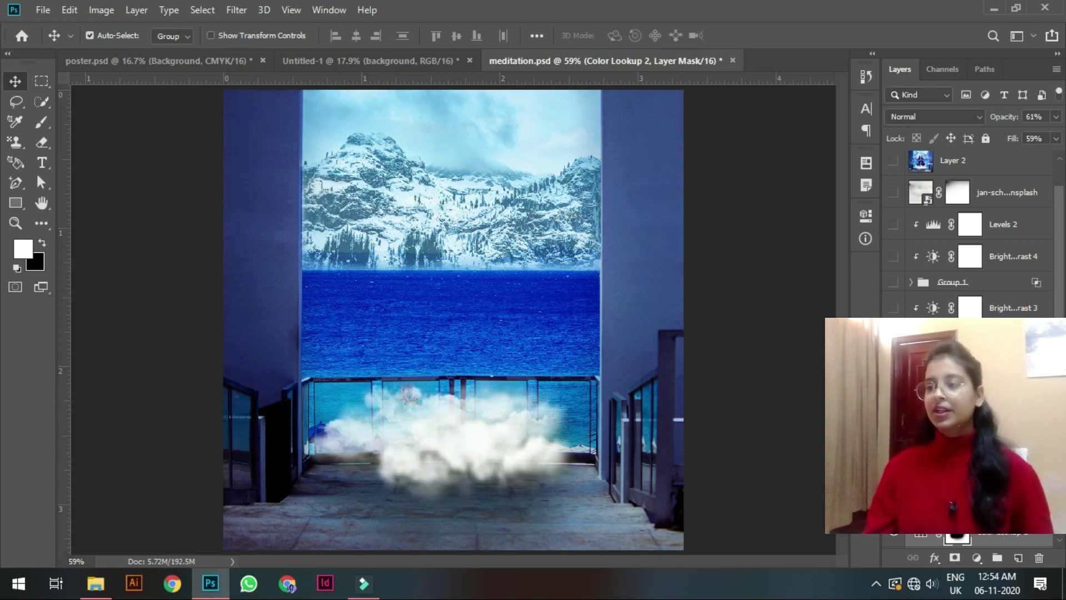
pyautogui.hotkey('alt', '[')
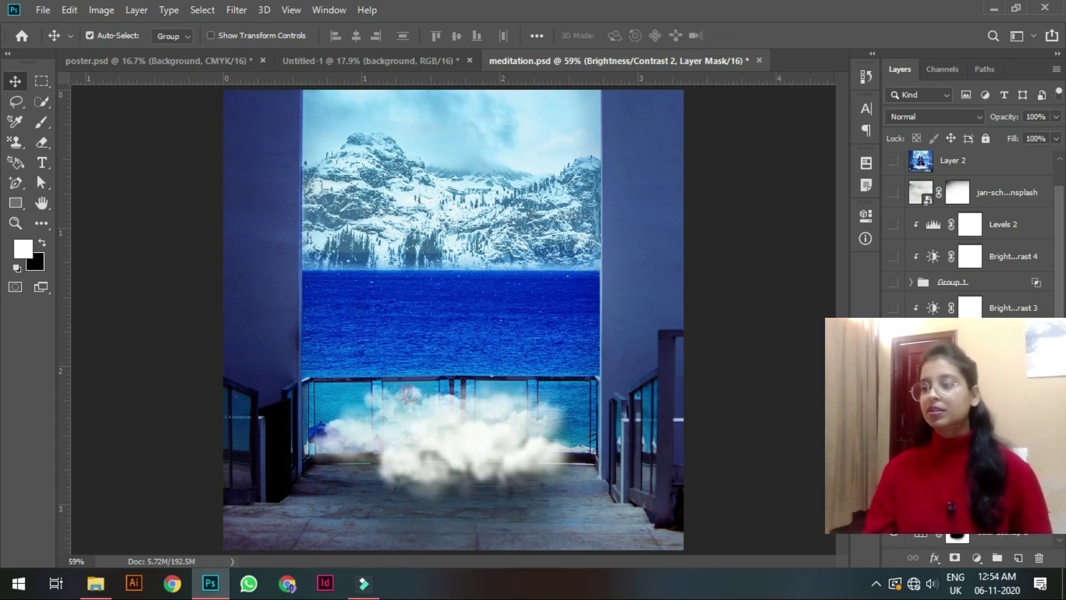
pyautogui.moveTo(497, 460); pyautogui.dragTo(438, 441)
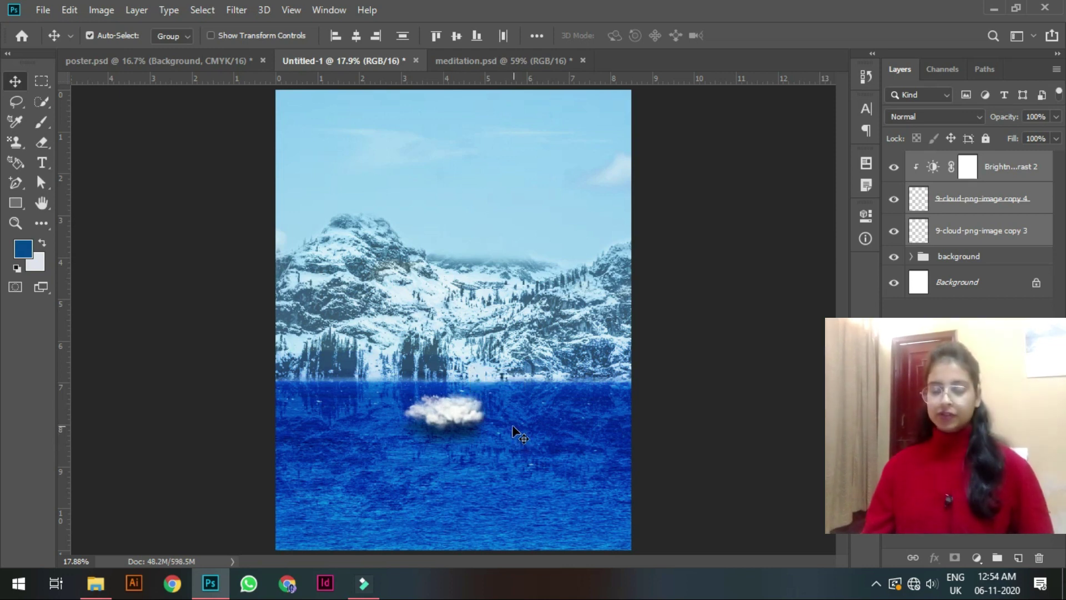
# Enlarge the copied cloud layers so the cloud spans most of the sea's width below the shoreline.
pyautogui.hotkey('ctrl', 't')
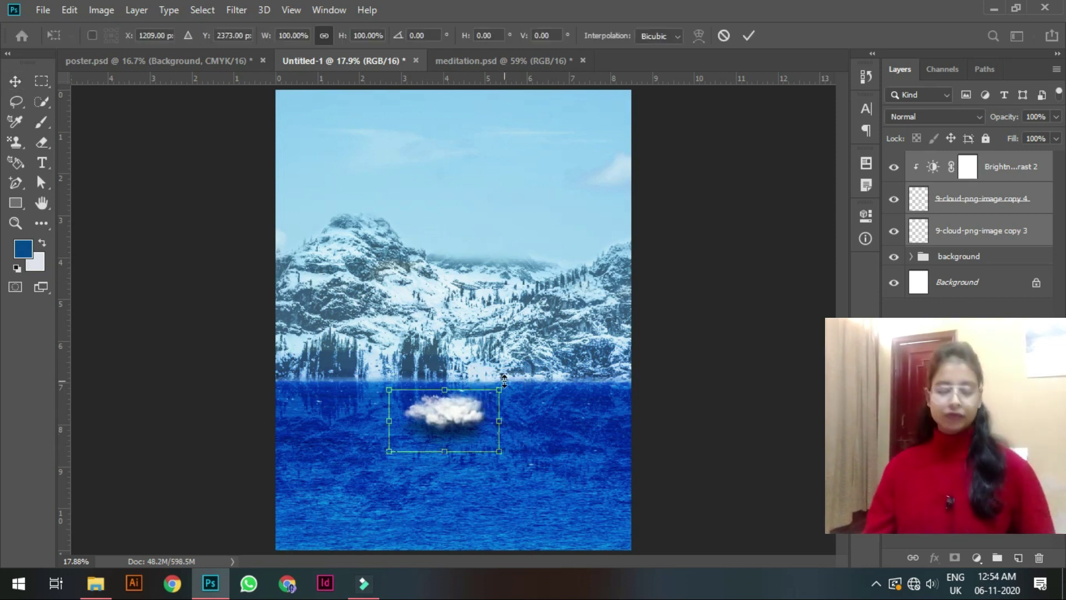
pyautogui.moveTo(504, 385); pyautogui.dragTo(478, 443)
pyautogui.press('Return')
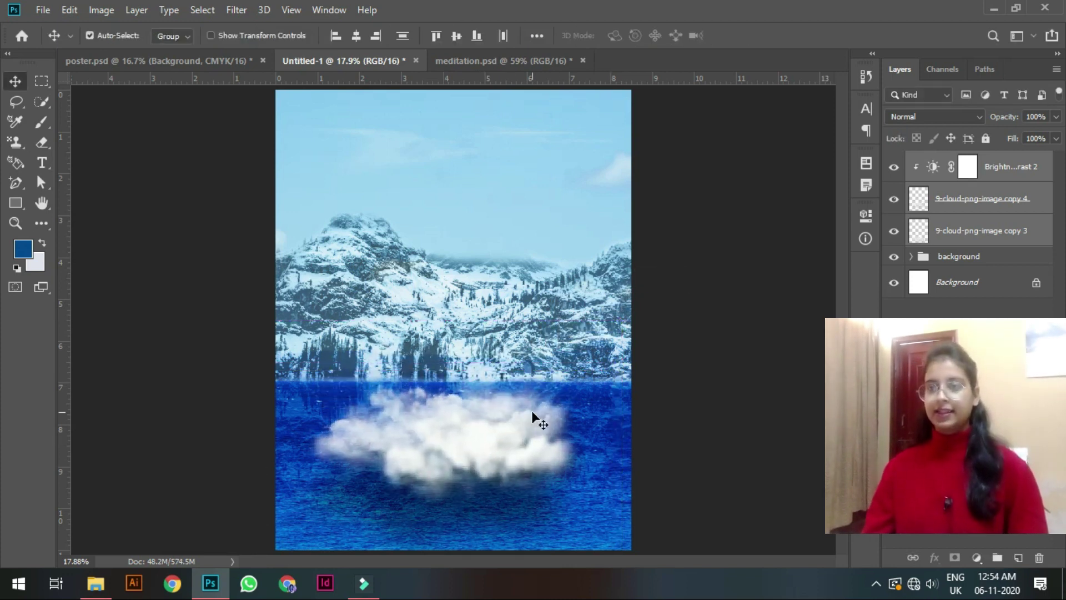
pyautogui.click(169, 66)
pyautogui.click(530, 61)
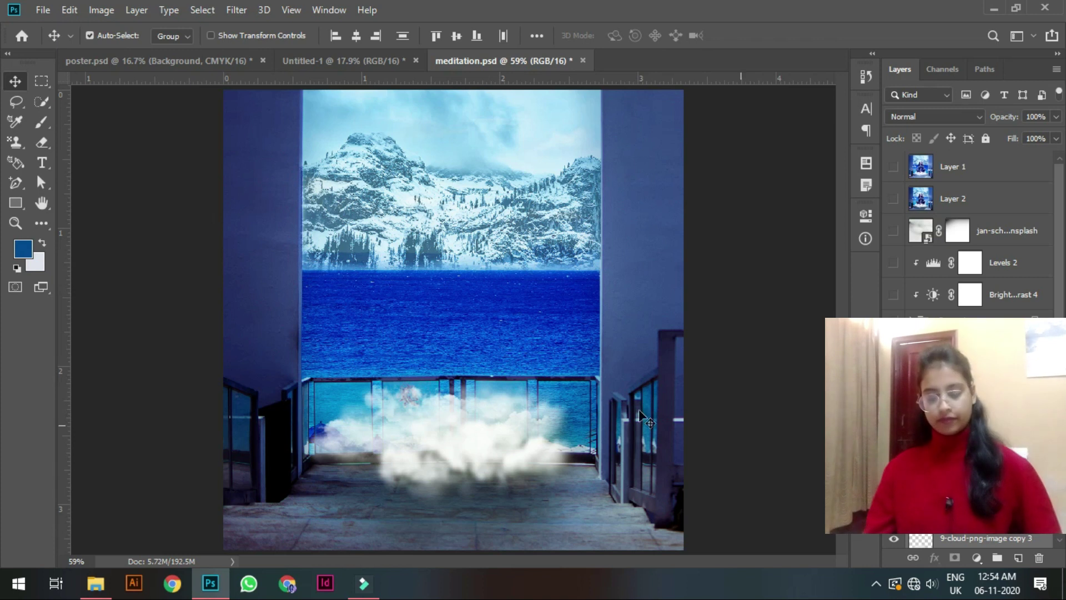
pyautogui.hotkey('ctrl', 't')
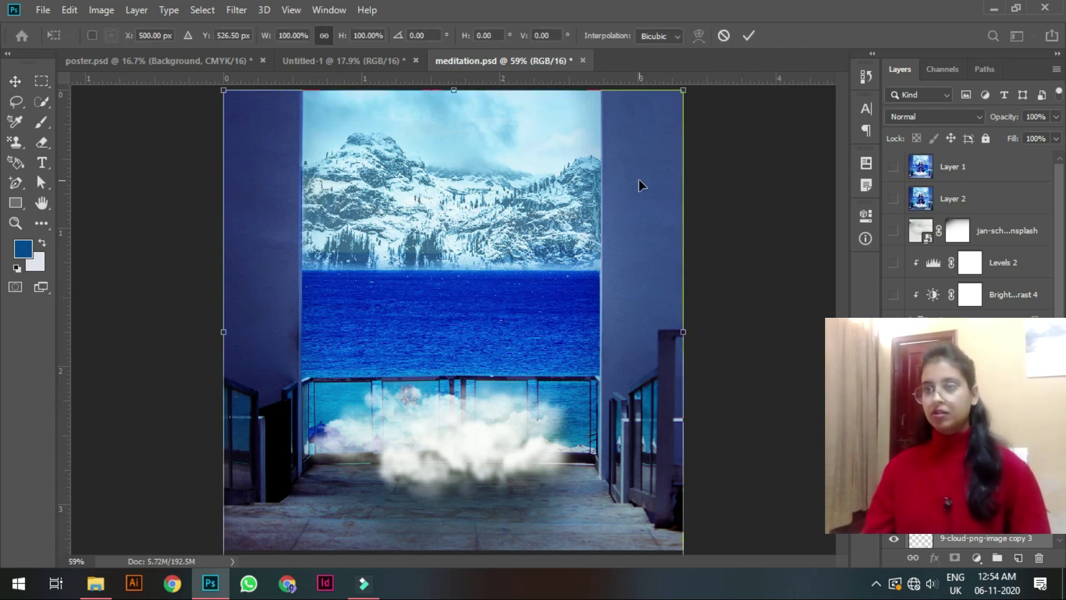
pyautogui.press('Escape')
pyautogui.click(363, 61)
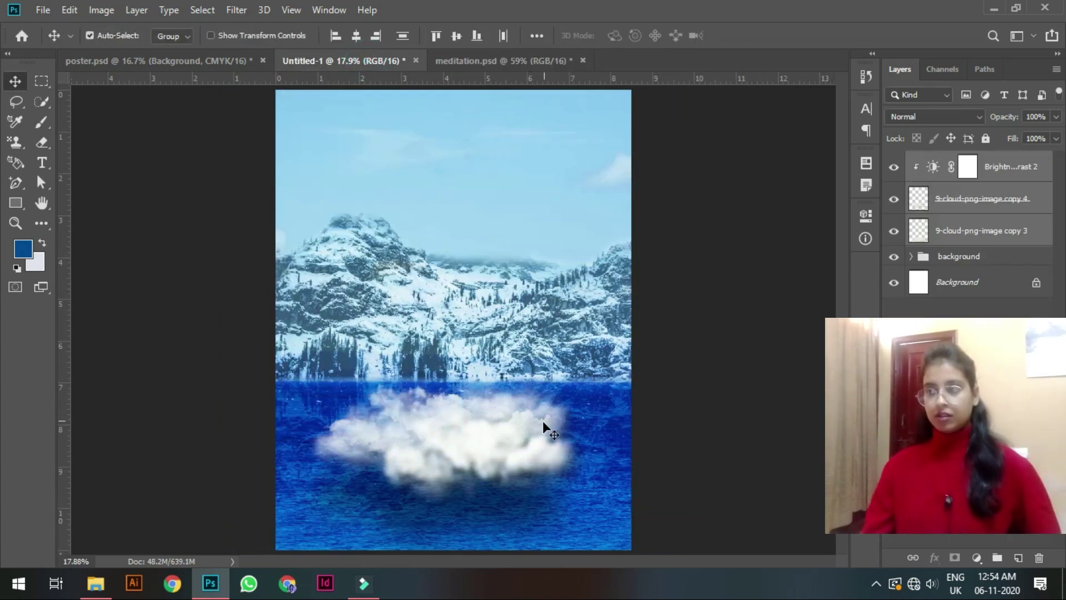
# Scale the large cloud down slightly and reposition it near the middle of the sea.
pyautogui.hotkey('ctrl', 't')
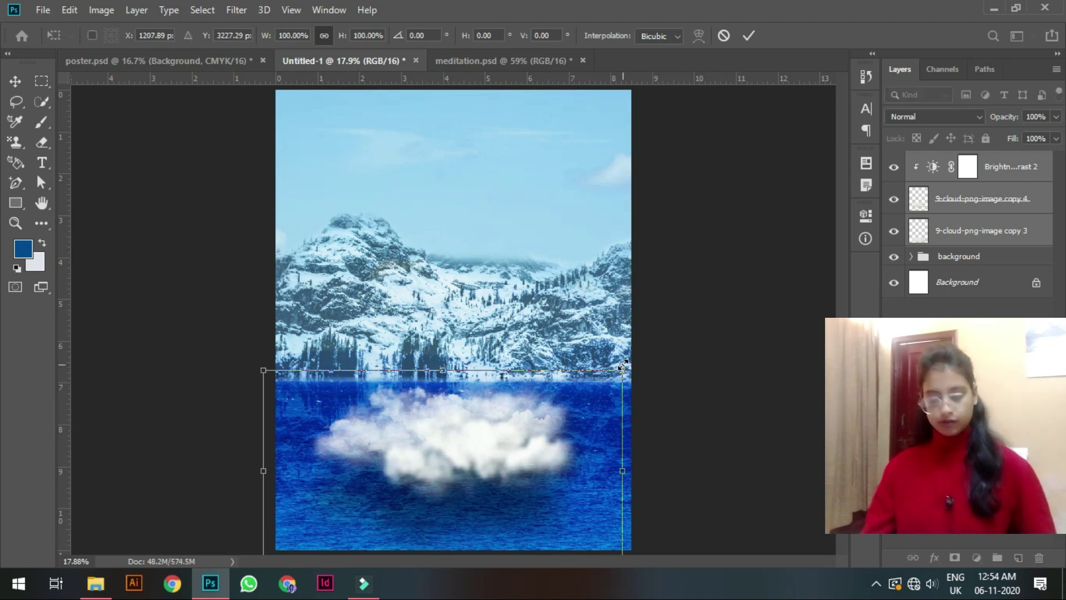
pyautogui.moveTo(624, 371); pyautogui.dragTo(609, 387)
pyautogui.moveTo(475, 441); pyautogui.dragTo(473, 455)
pyautogui.press('Return')
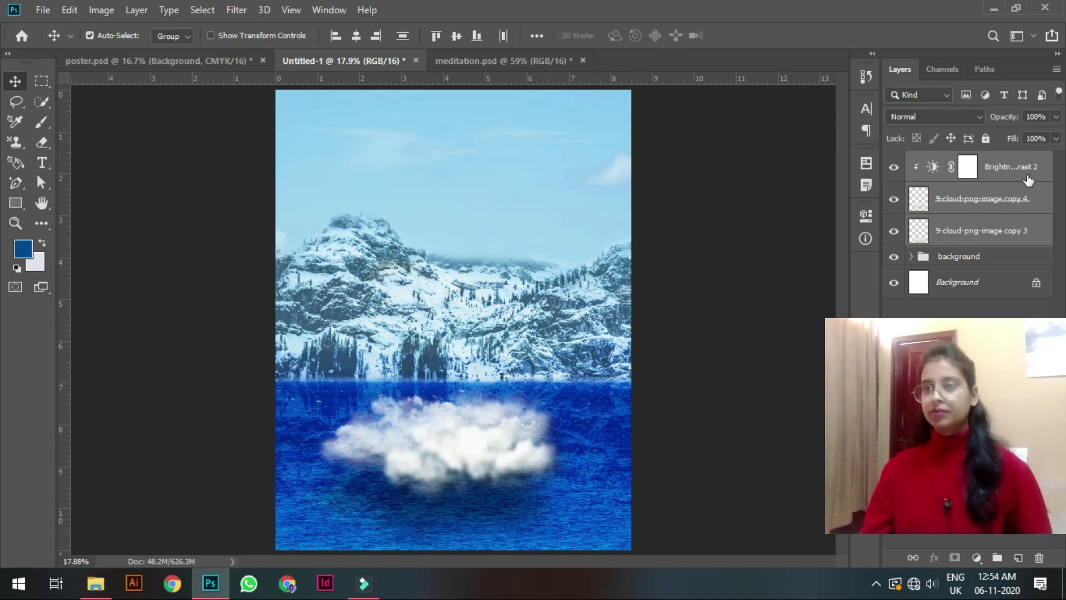
# Show the meditating girl in meditation.psd and copy her layer with its Color Balance and Brightness/Contrast adjustments into the poster.
pyautogui.click(508, 62)
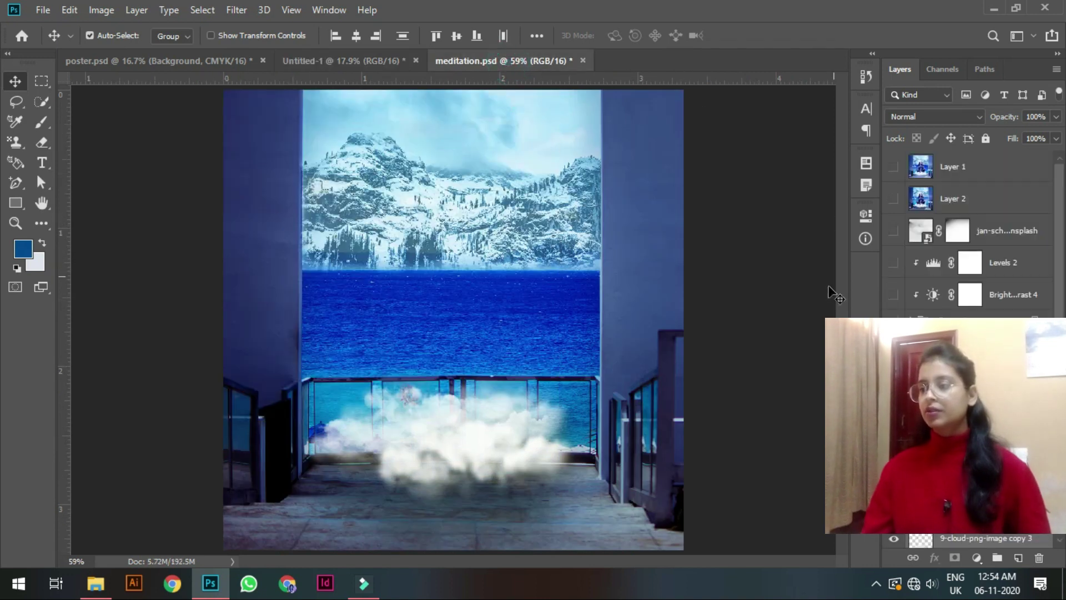
pyautogui.click(756, 310)
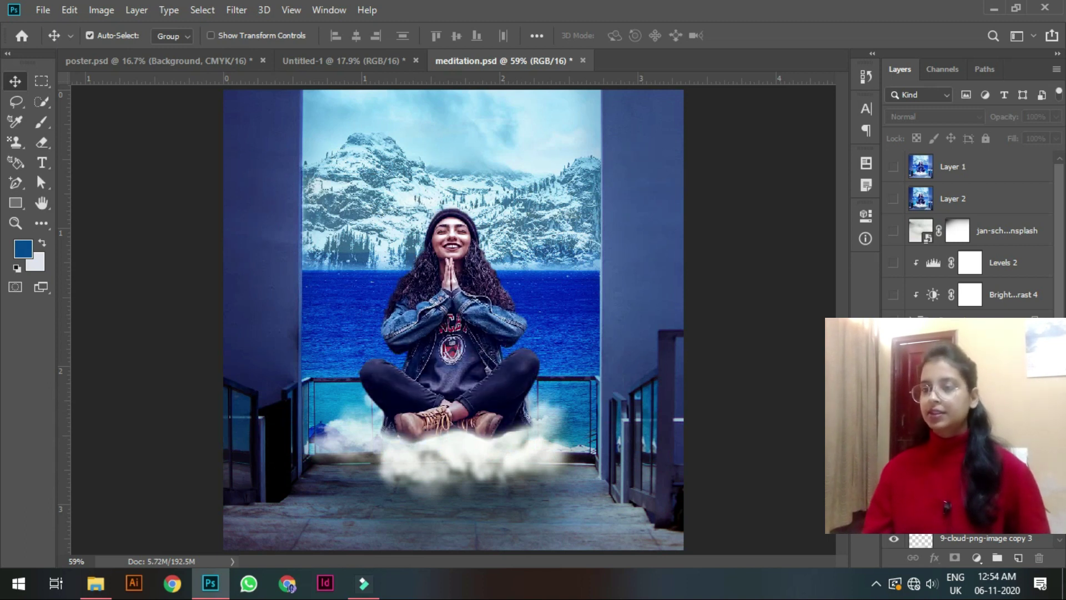
pyautogui.click(894, 324)
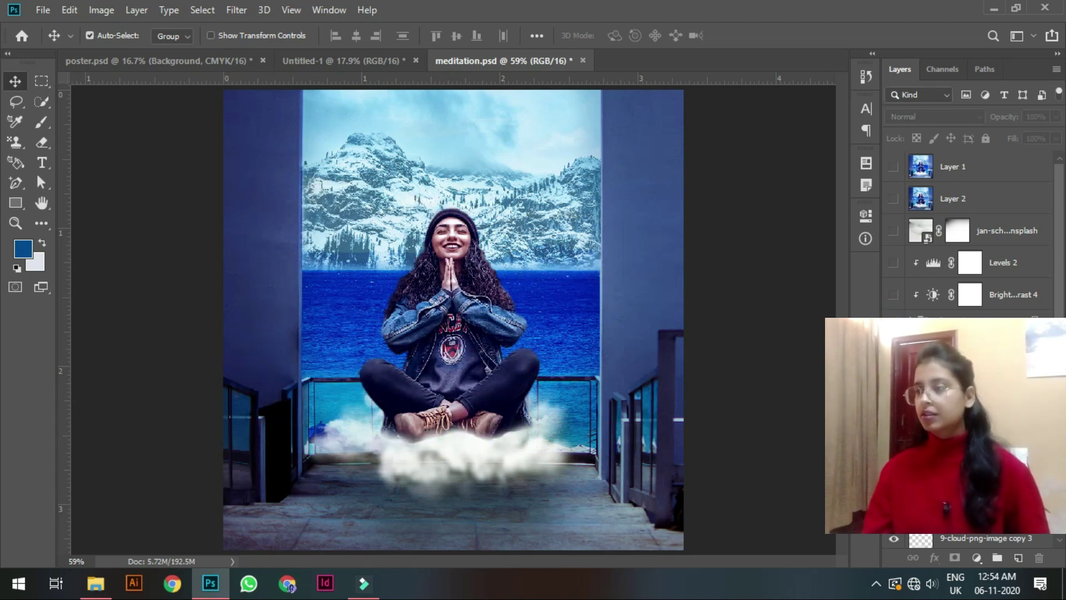
pyautogui.click(1000, 355)
pyautogui.keyDown('shift'); pyautogui.click(999, 444); pyautogui.keyUp('shift')
pyautogui.moveTo(438, 320); pyautogui.dragTo(459, 401)
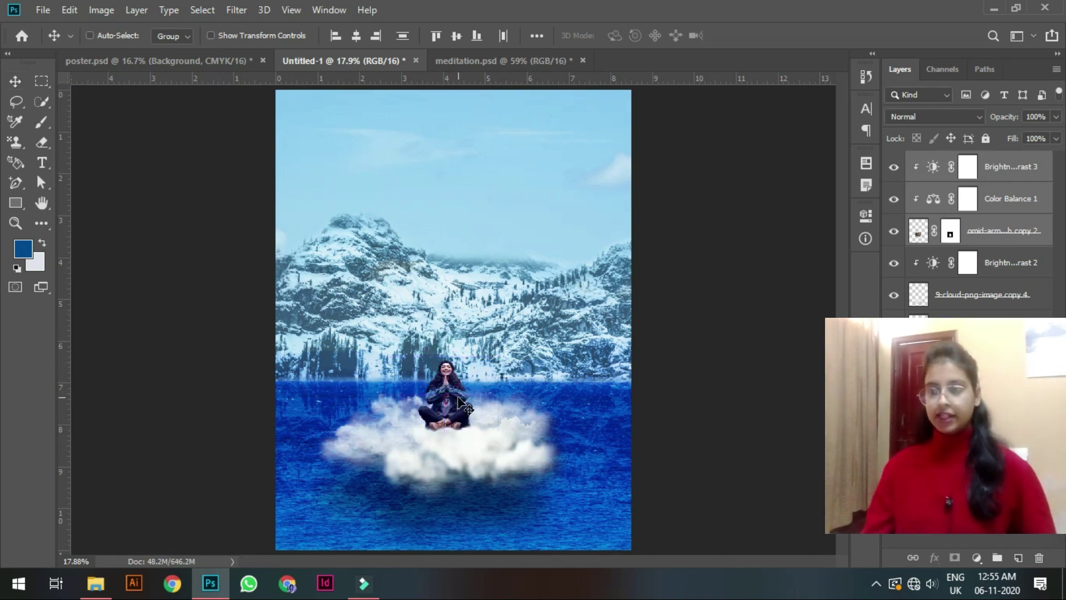
# Scale the girl and her adjustment layers to about 307% and seat her on the large cloud.
pyautogui.hotkey('ctrl', 't')
pyautogui.moveTo(507, 350); pyautogui.dragTo(593, 291)
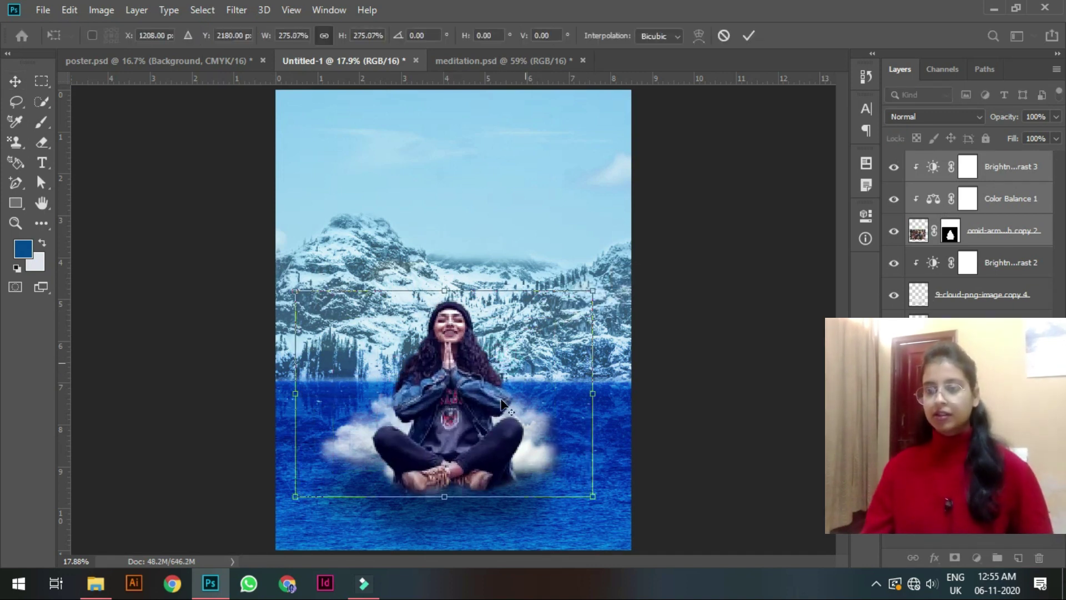
pyautogui.moveTo(498, 407); pyautogui.dragTo(492, 368)
pyautogui.moveTo(586, 256); pyautogui.dragTo(603, 235)
pyautogui.moveTo(494, 383); pyautogui.dragTo(498, 389)
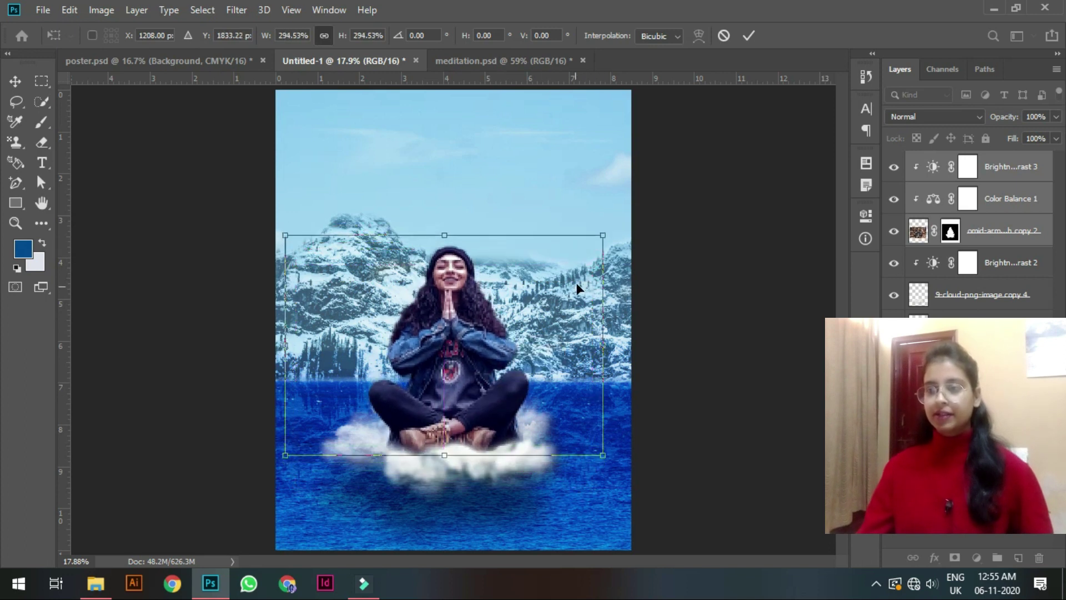
pyautogui.moveTo(605, 234); pyautogui.dragTo(610, 229)
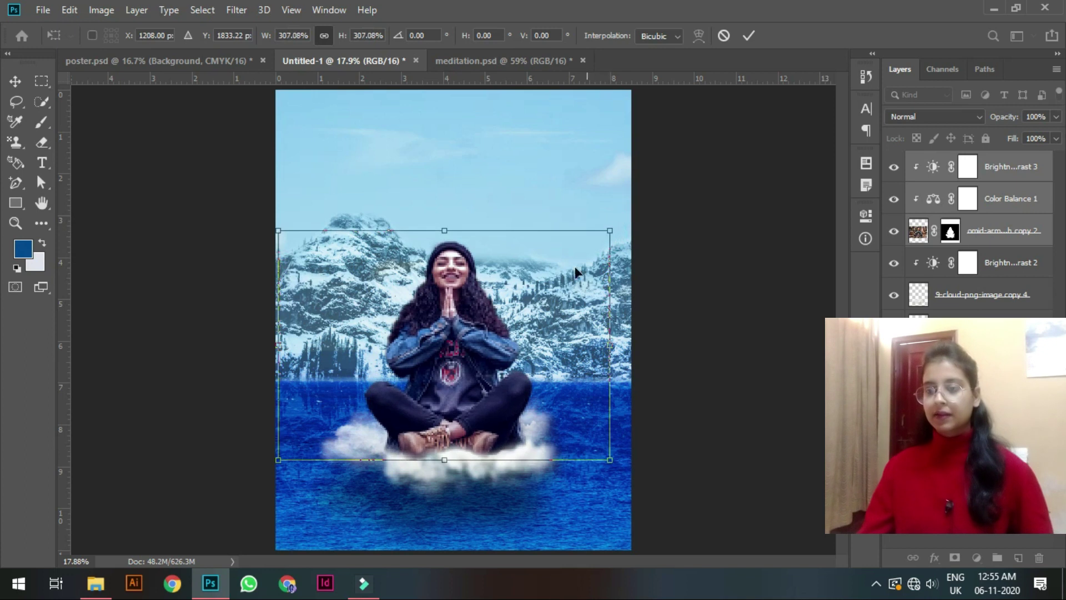
pyautogui.moveTo(510, 357); pyautogui.dragTo(510, 349)
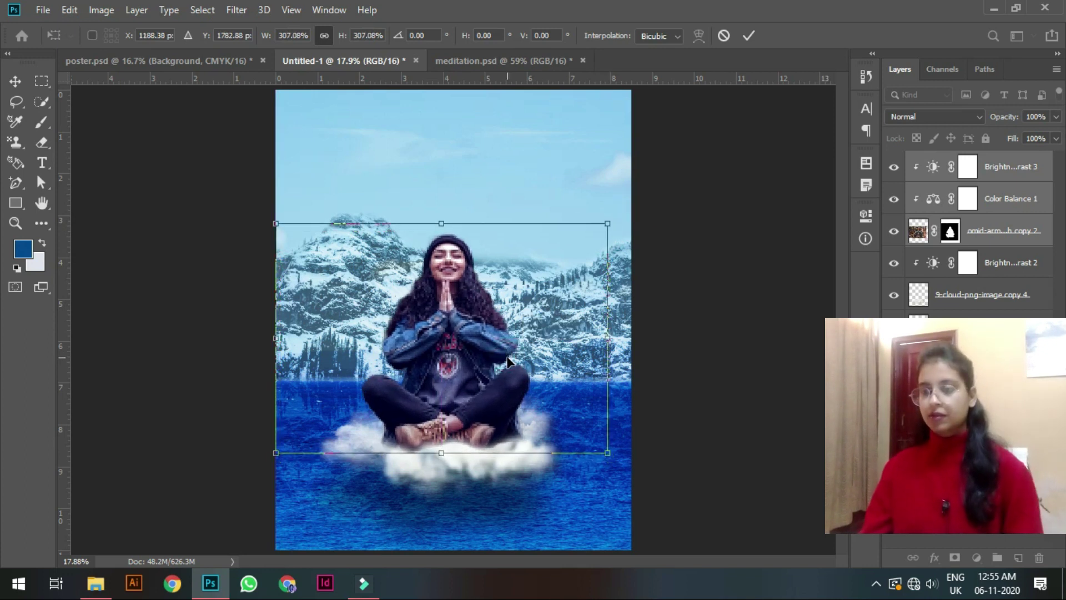
pyautogui.press('Return')
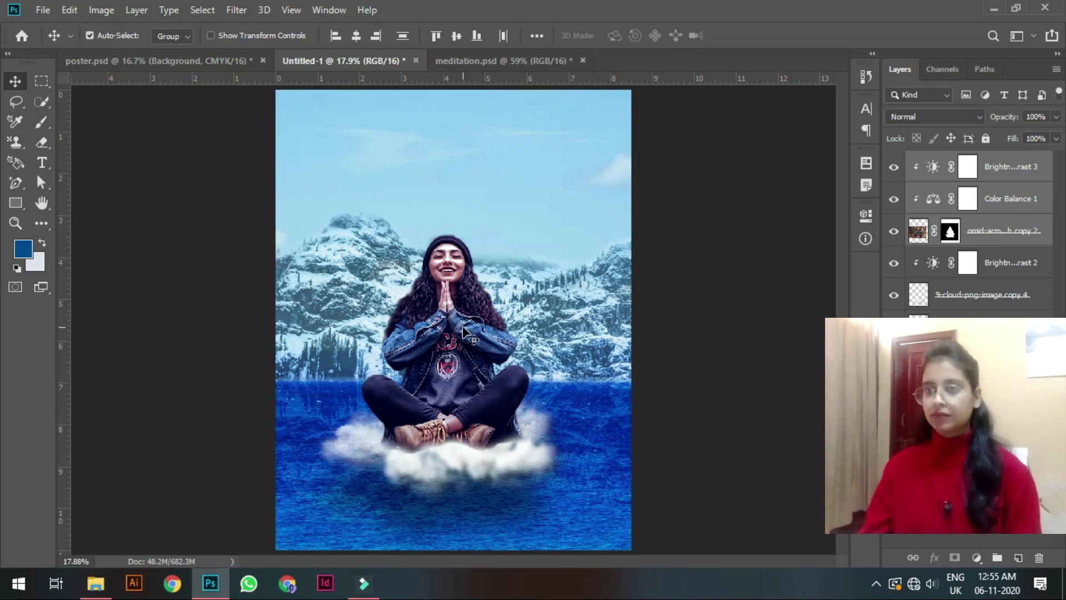
# Compare with poster.psd, then scale the girl and cloud layers together to about 90% and centre them on the poster.
pyautogui.click(156, 61)
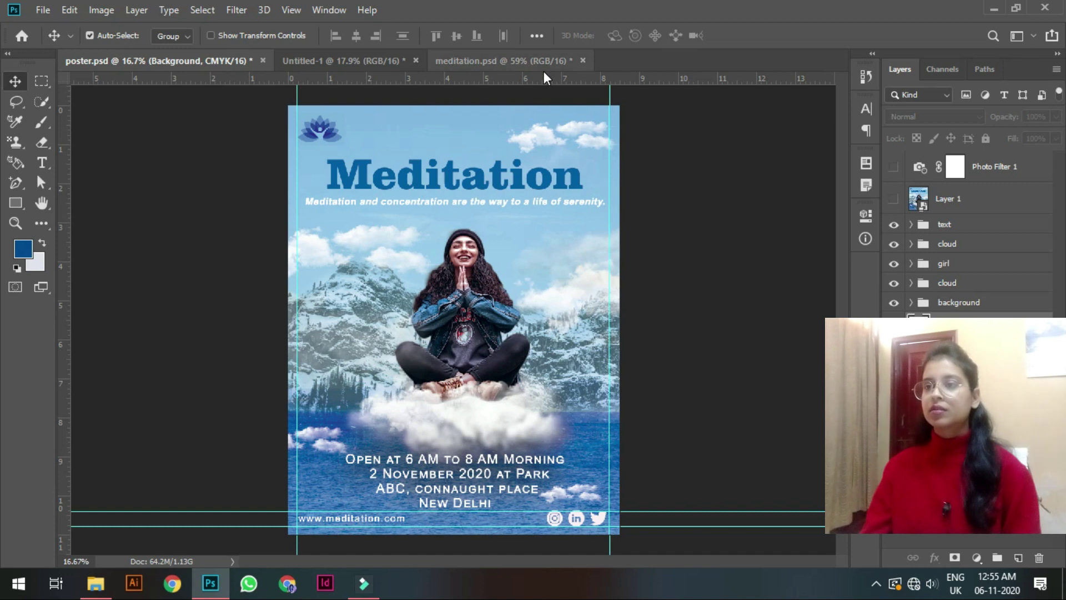
pyautogui.click(395, 59)
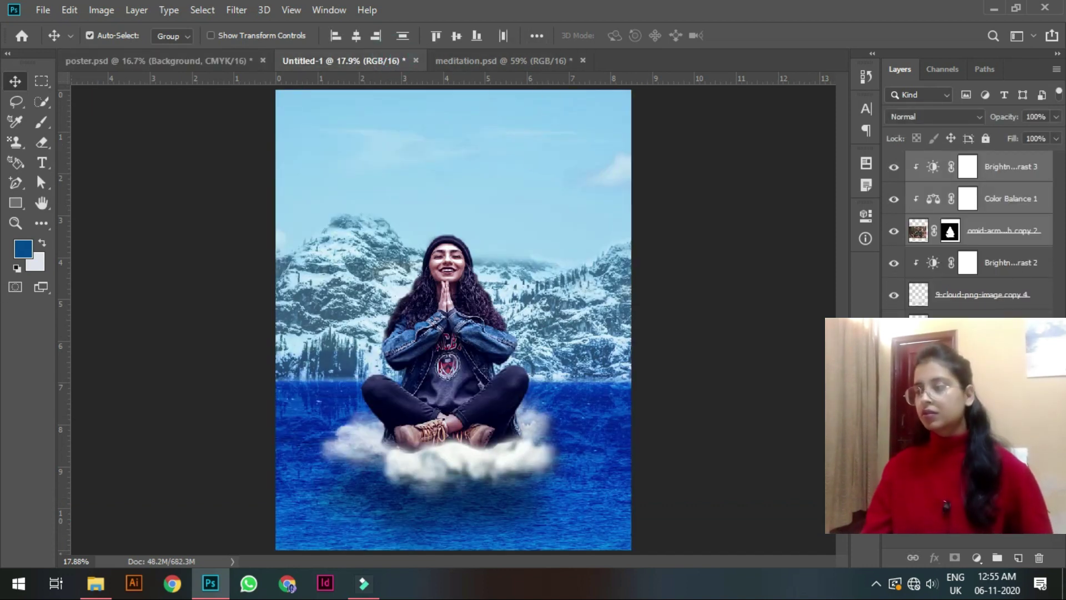
pyautogui.click(997, 167)
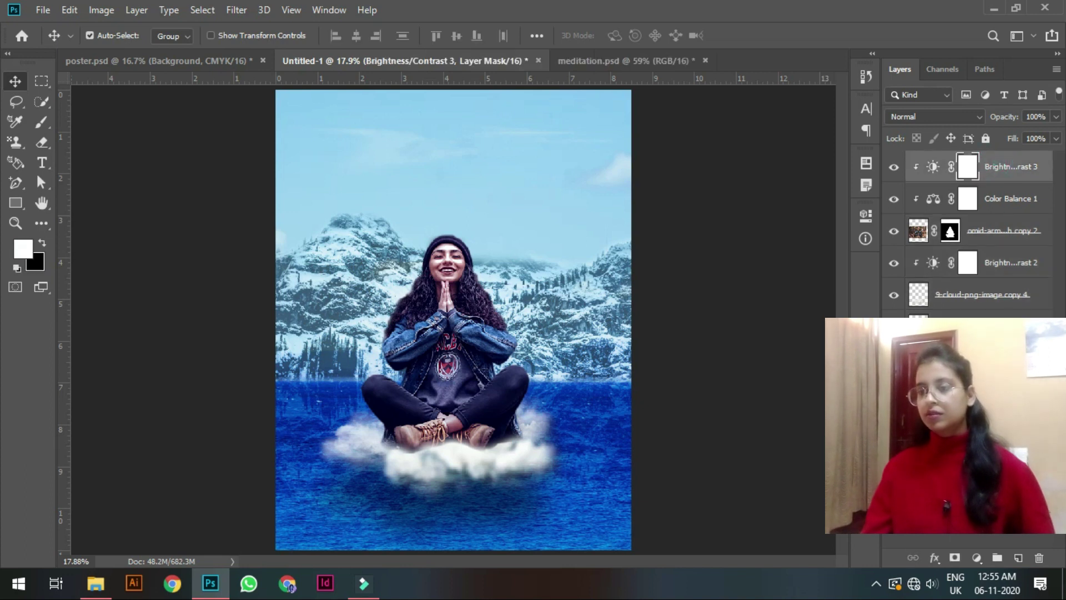
pyautogui.keyDown('shift'); pyautogui.click(994, 325); pyautogui.keyUp('shift')
pyautogui.hotkey('ctrl', 't')
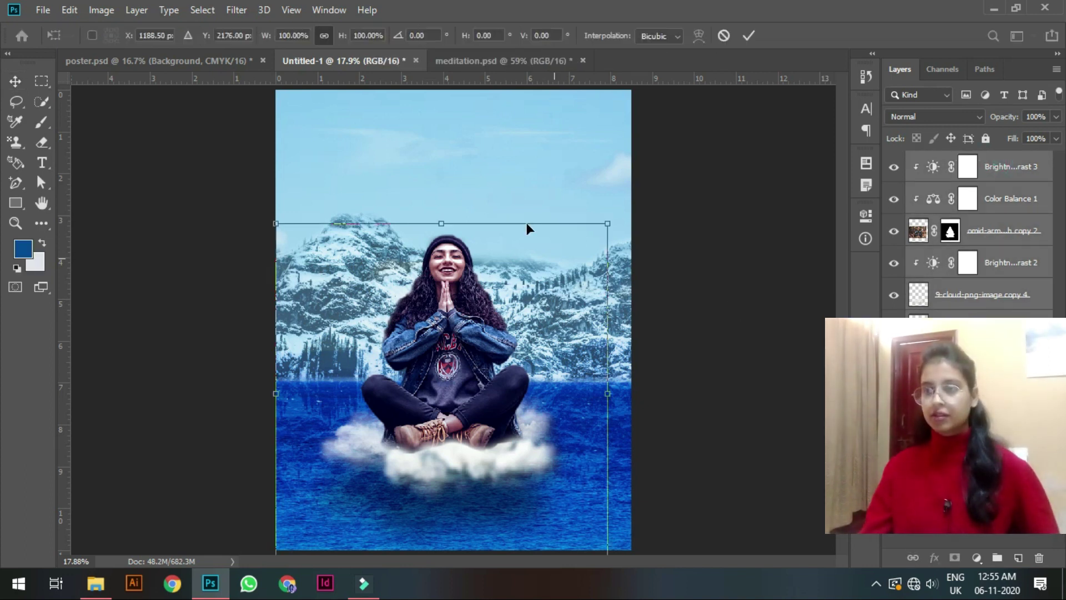
pyautogui.moveTo(606, 221); pyautogui.dragTo(589, 242)
pyautogui.moveTo(544, 302); pyautogui.dragTo(548, 301)
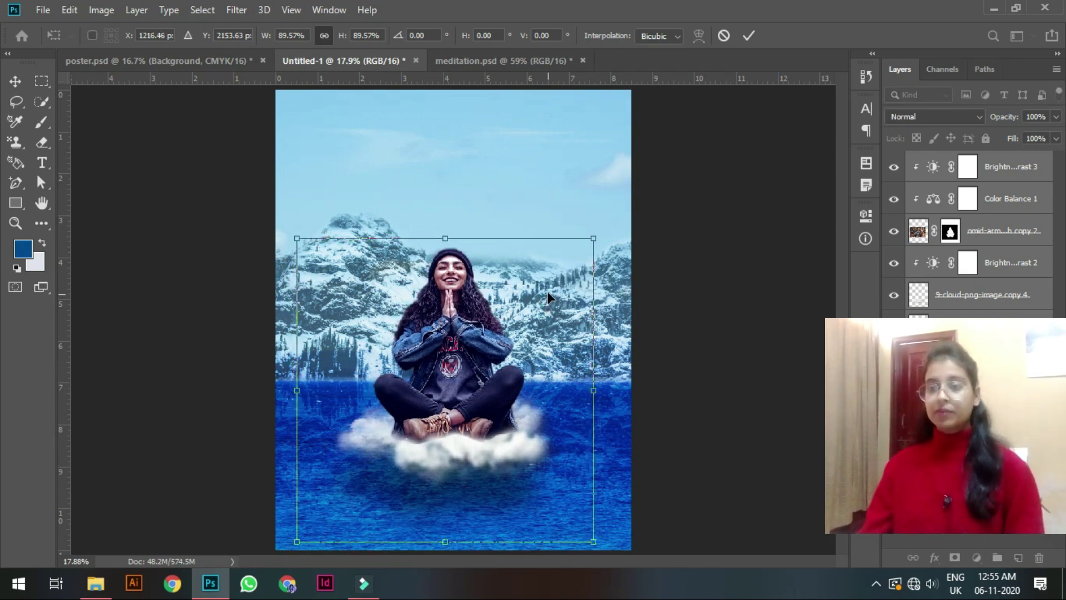
pyautogui.press('Return')
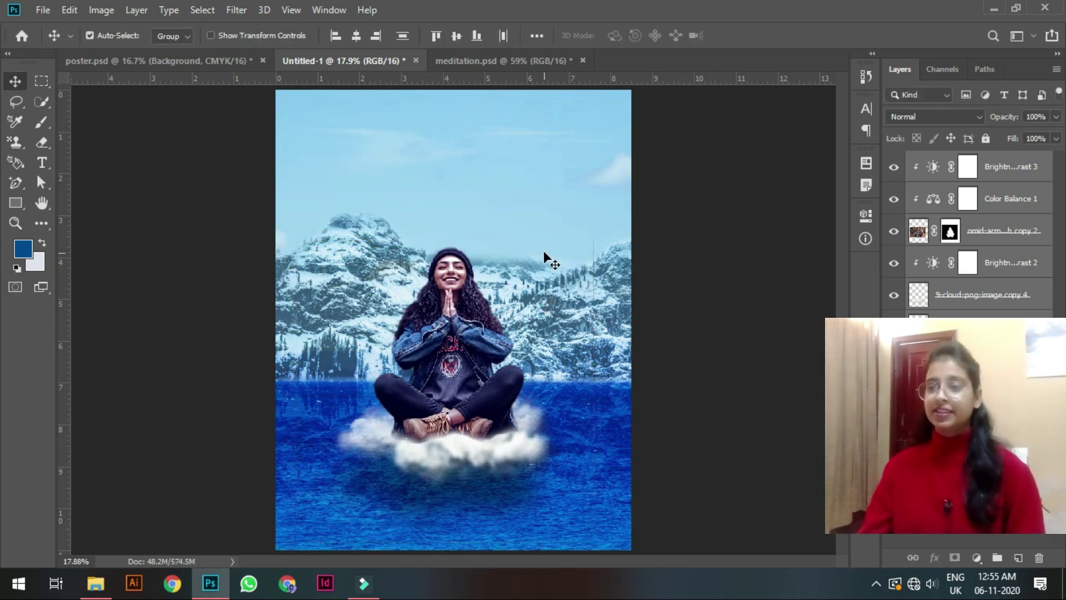
# Paint black on the girl layer's mask to hide the stray vertical edge line beside her, above the distant mountains.
pyautogui.click(697, 296)
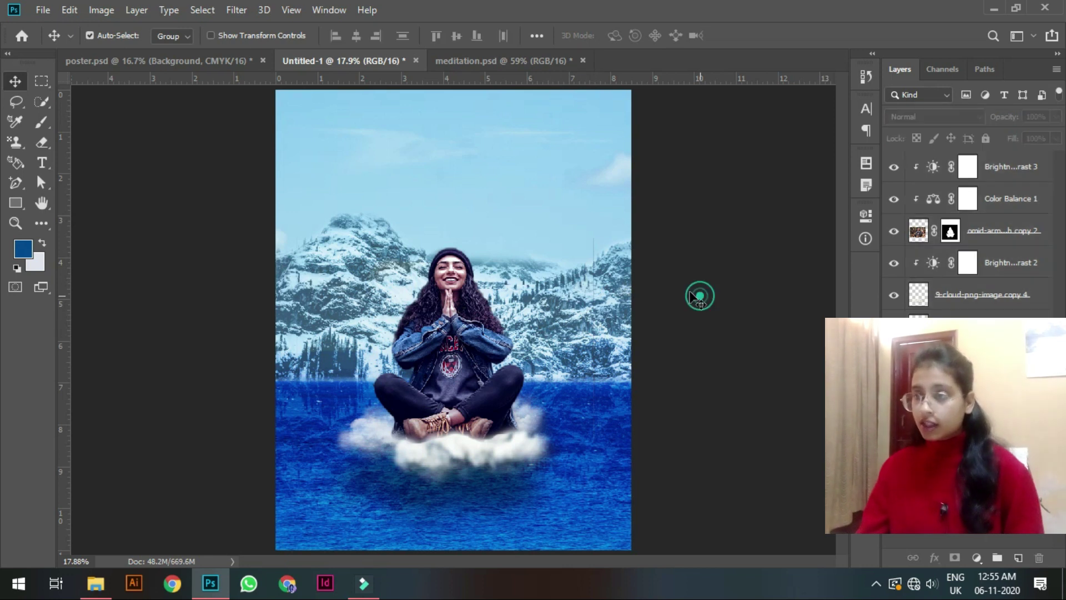
pyautogui.click(445, 354)
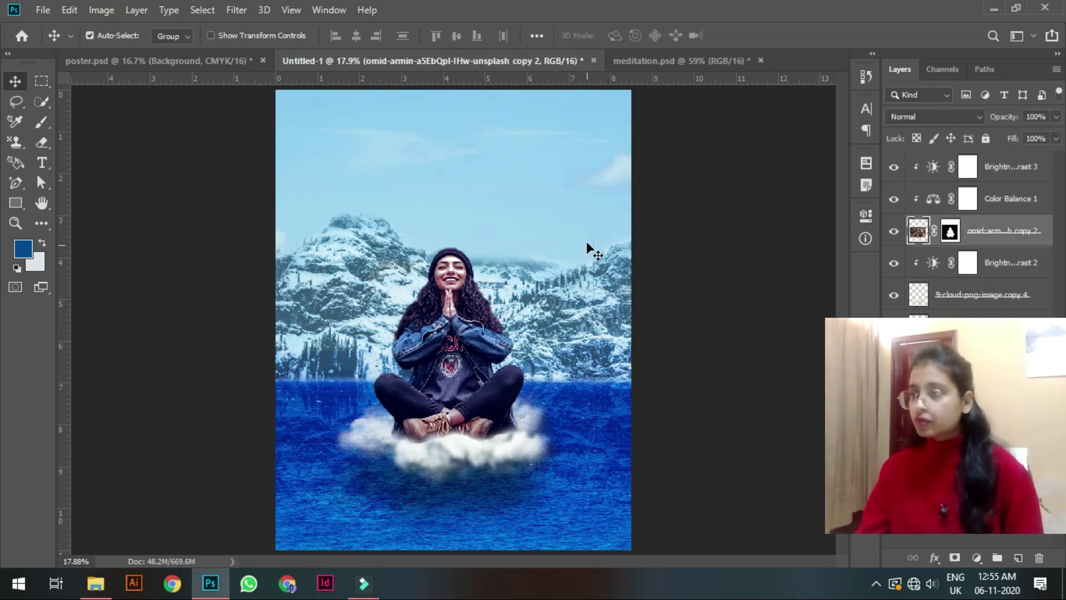
pyautogui.click(894, 231)
pyautogui.click(894, 231)
pyautogui.click(950, 231)
pyautogui.press('b')
pyautogui.moveTo(601, 239)
pyautogui.mouseDown()
pyautogui.moveTo(600, 315)
pyautogui.moveTo(600, 239)
pyautogui.mouseUp()
pyautogui.press('x')
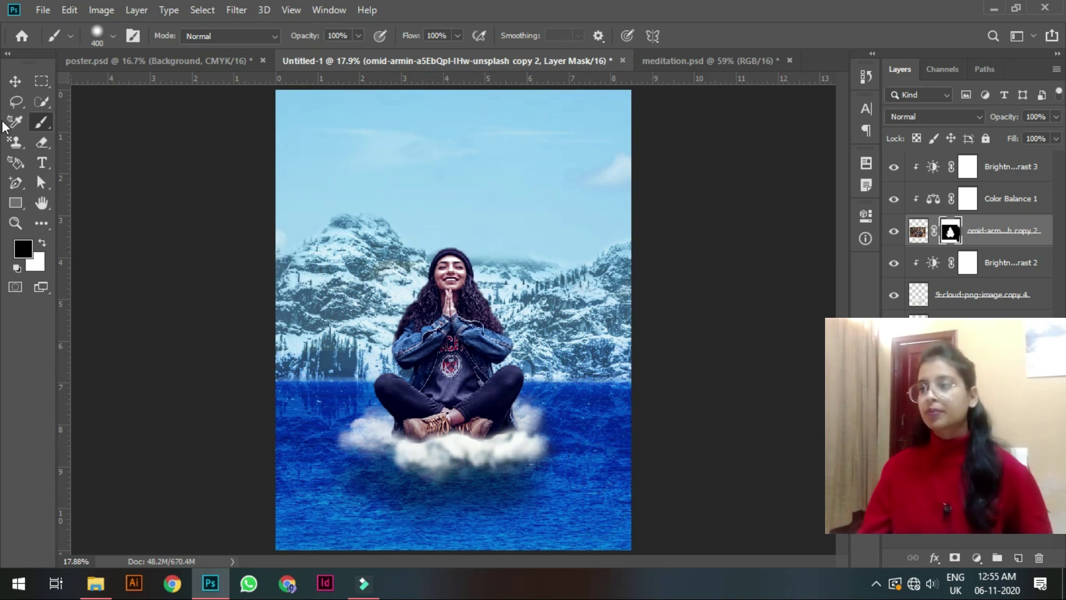
pyautogui.click(15, 81)
# Group the girl and cloud layers with their adjustments and rename the group as girl.
pyautogui.click(1013, 295)
pyautogui.click(1005, 325)
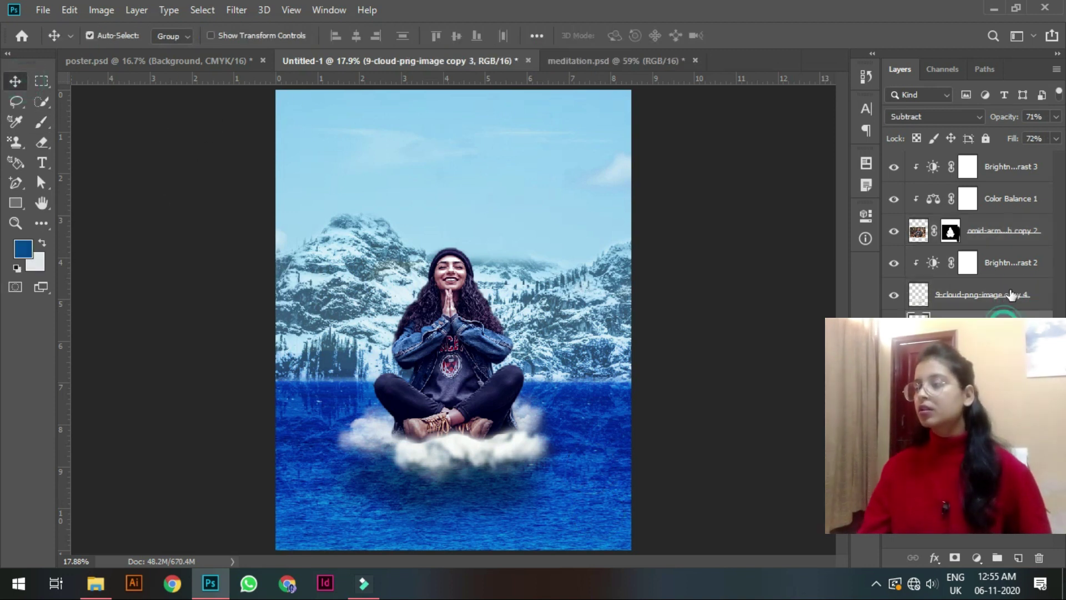
pyautogui.keyDown('shift'); pyautogui.click(1027, 172); pyautogui.keyUp('shift')
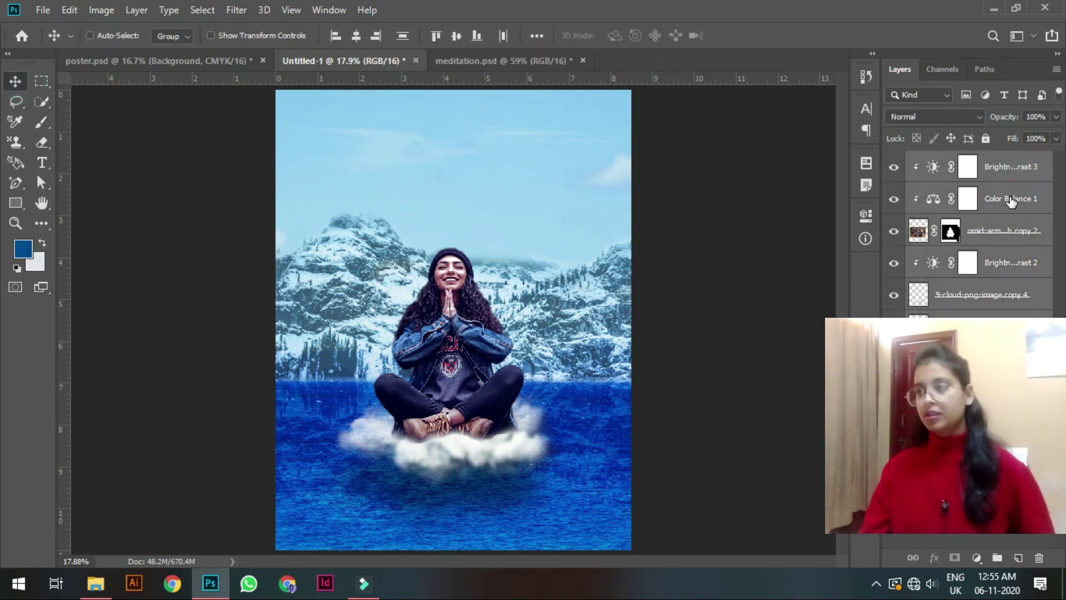
pyautogui.hotkey('ctrl', 'g')
pyautogui.doubleClick(955, 161)
pyautogui.write('girl')
pyautogui.press('Return')
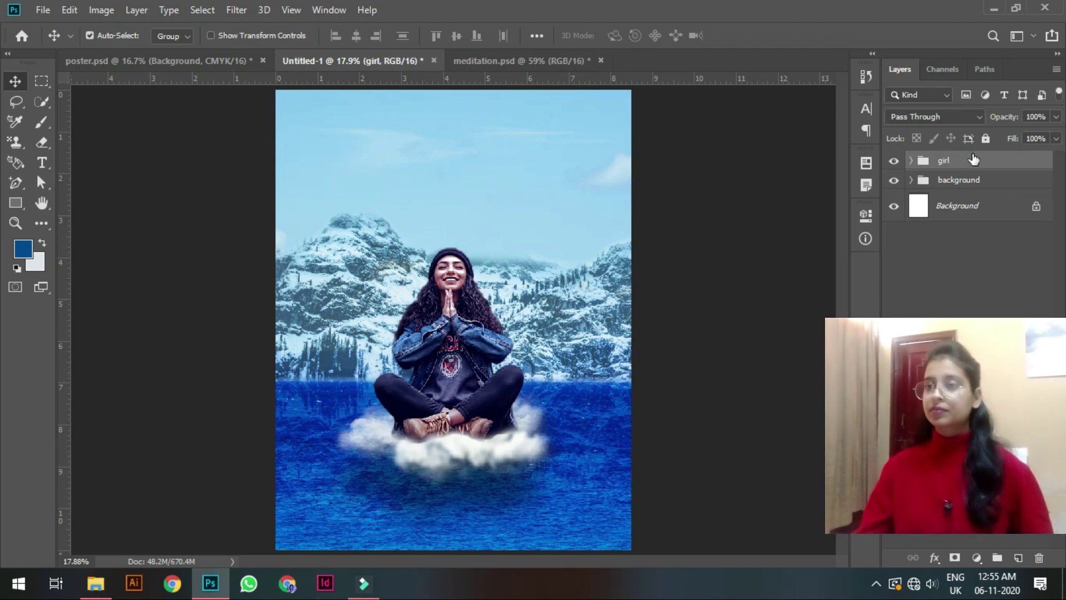
# In meditation.psd, show the extra small cloud layers and copy their group, Group 1, into the Untitled-1 poster.
pyautogui.click(541, 57)
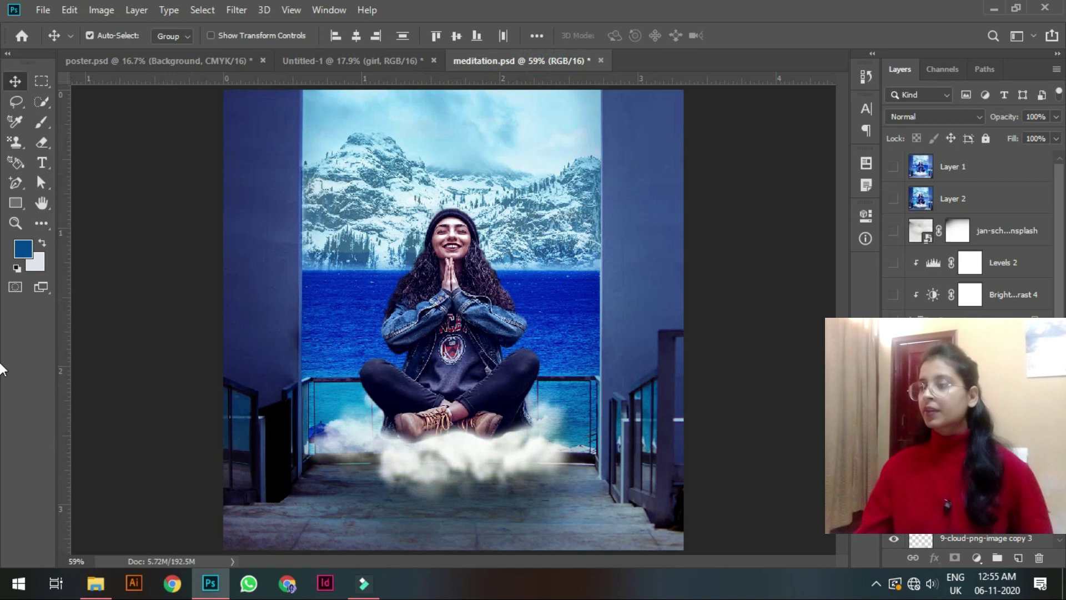
pyautogui.click(739, 359)
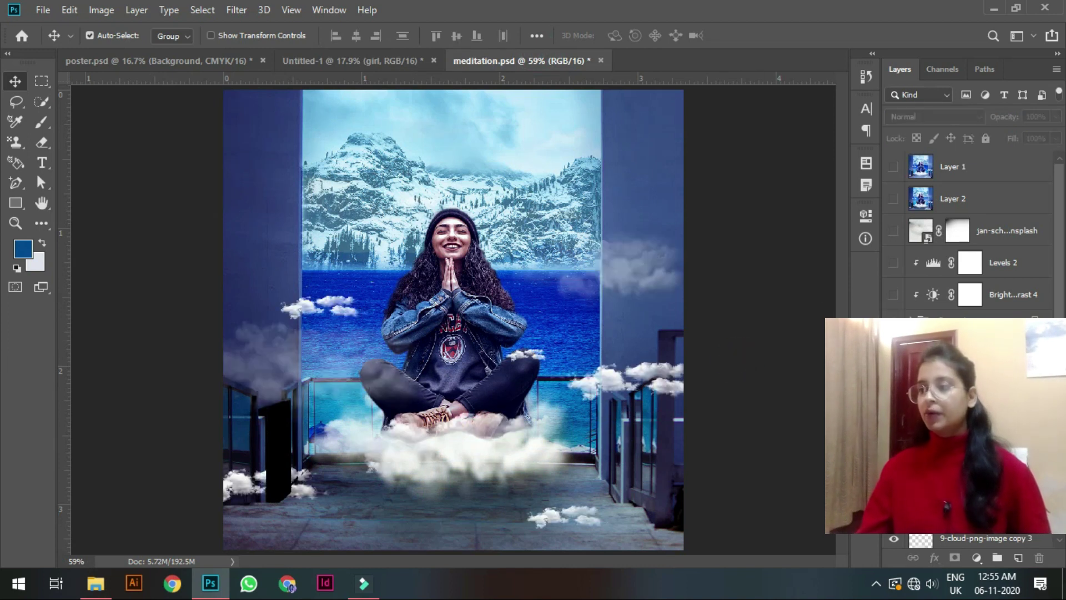
pyautogui.click(913, 314)
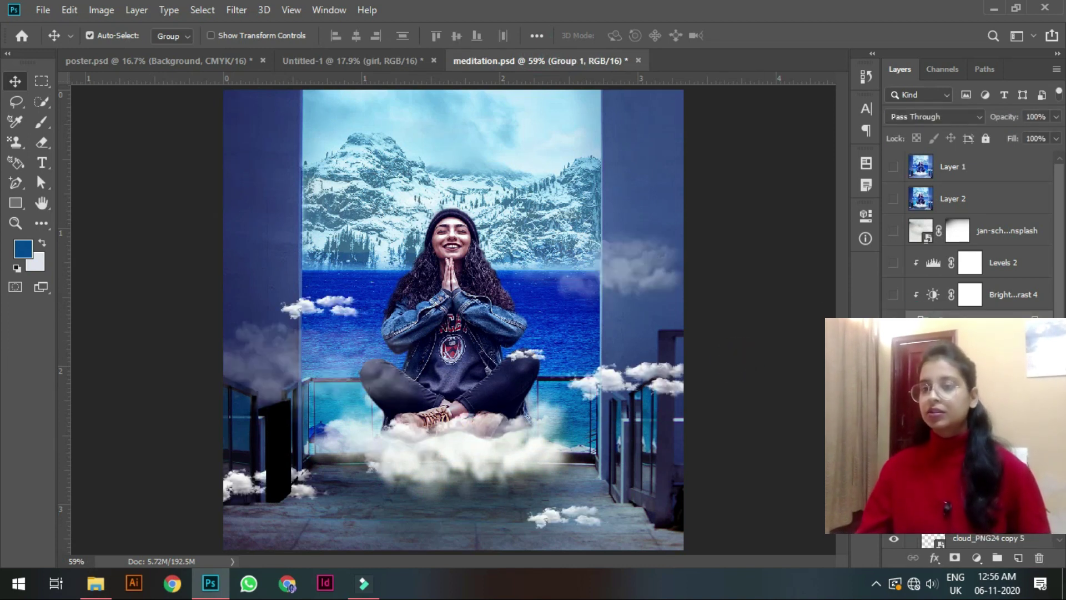
pyautogui.moveTo(291, 314); pyautogui.dragTo(506, 427)
# Scale Group 1 to about 345% and position its clouds around the girl across the poster.
pyautogui.hotkey('ctrl', 't')
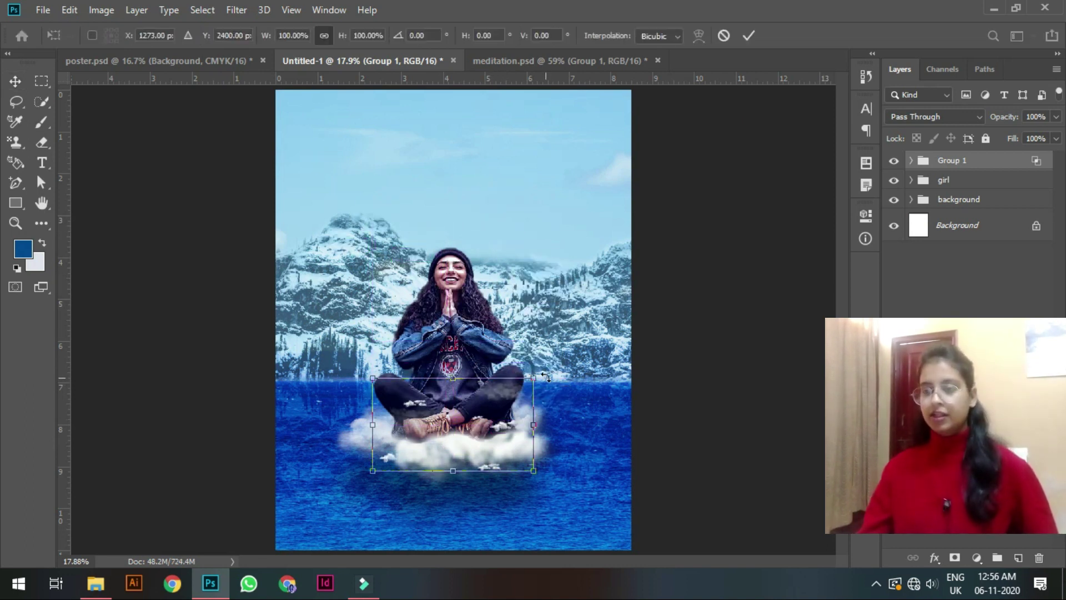
pyautogui.moveTo(534, 377); pyautogui.dragTo(731, 266)
pyautogui.moveTo(636, 384); pyautogui.dragTo(638, 350)
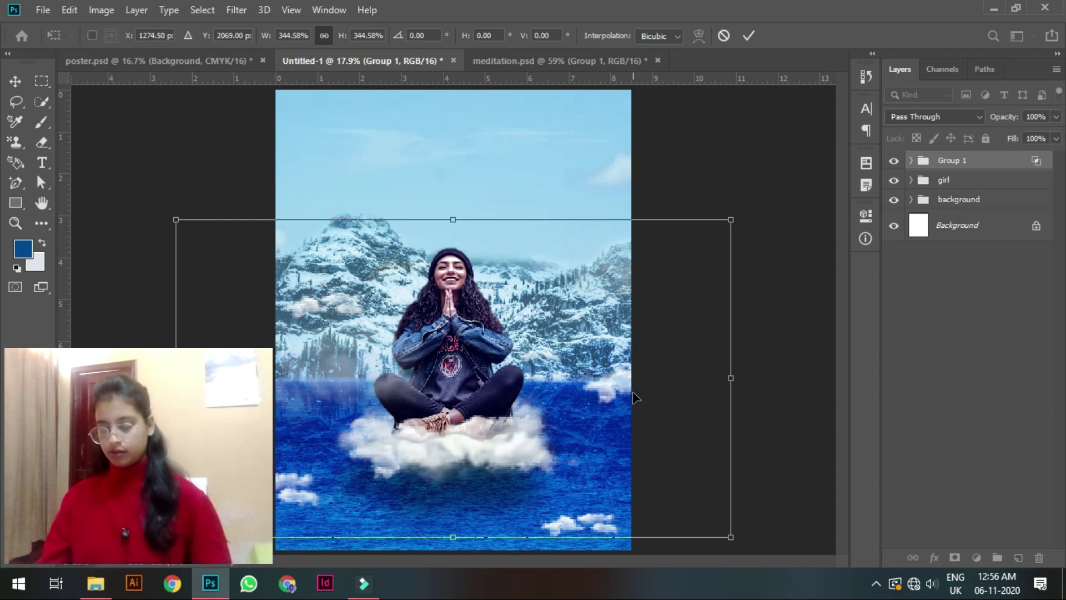
pyautogui.press('Return')
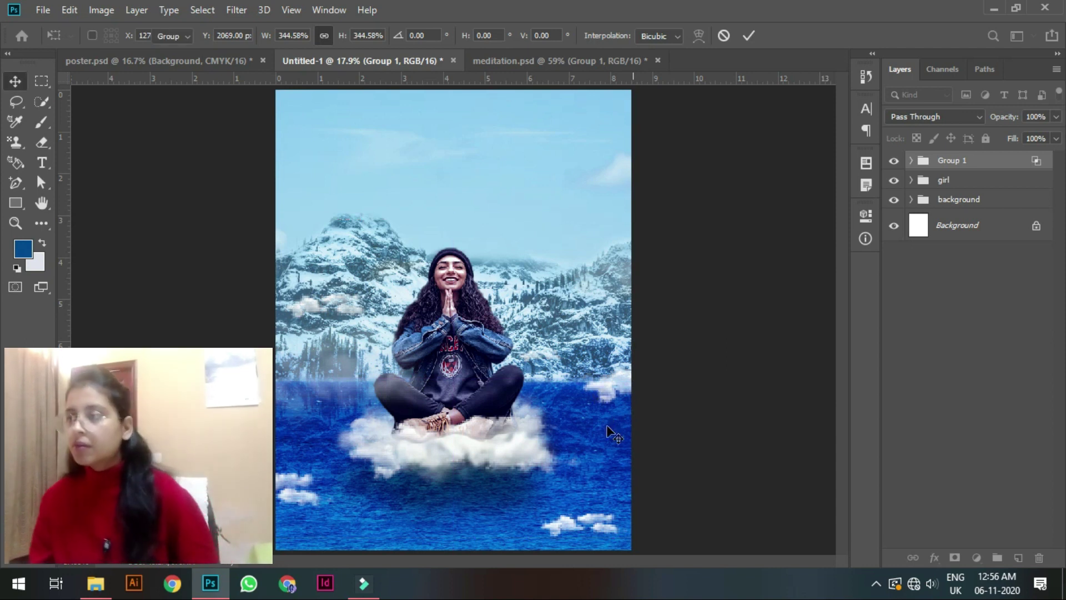
# Hide all layers in Group 1, show only cloud_PNG24 copy 4 and move it into the sky above the left mountain.
pyautogui.click(912, 160)
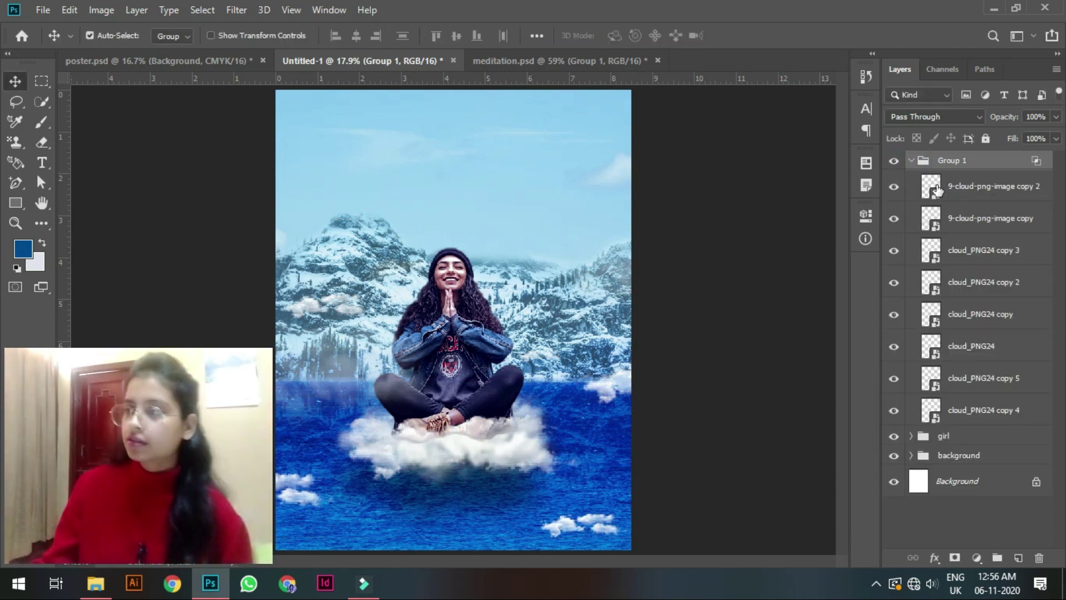
pyautogui.moveTo(892, 190); pyautogui.dragTo(892, 413)
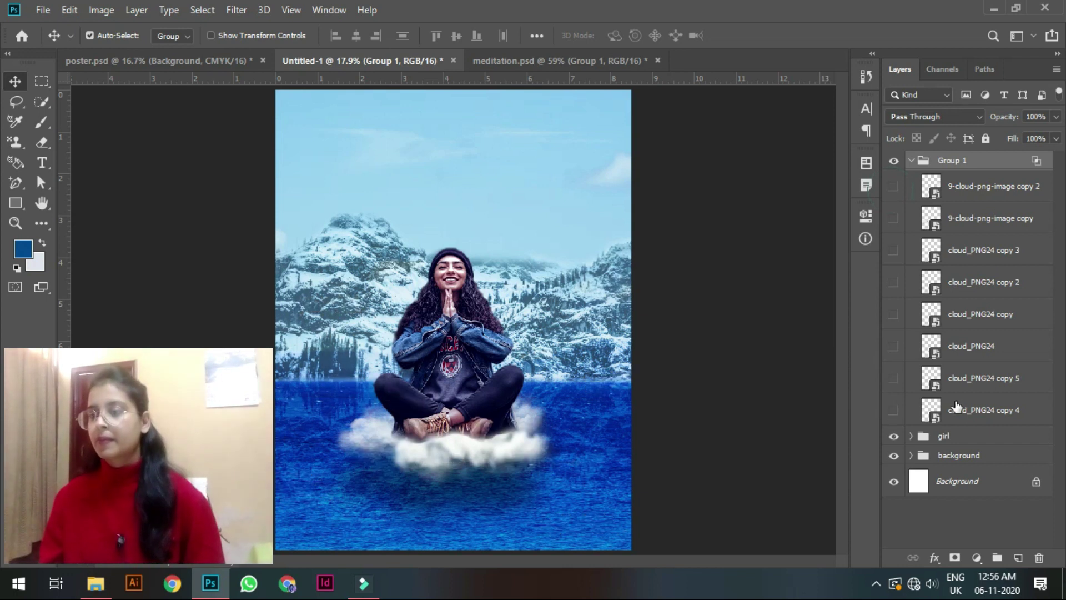
pyautogui.click(895, 412)
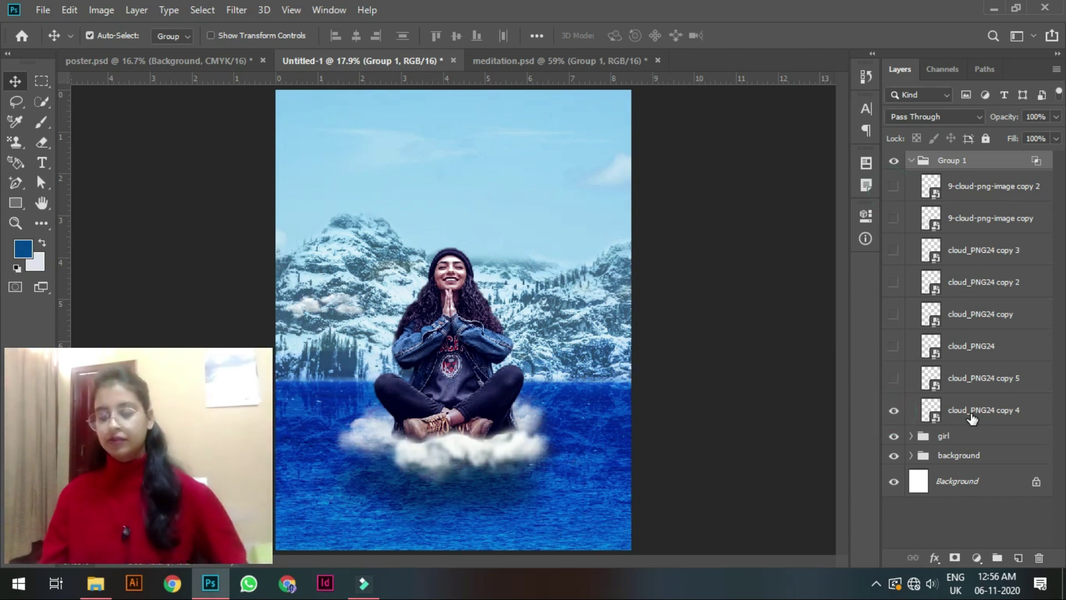
pyautogui.click(969, 411)
pyautogui.hotkey('ctrl', 't')
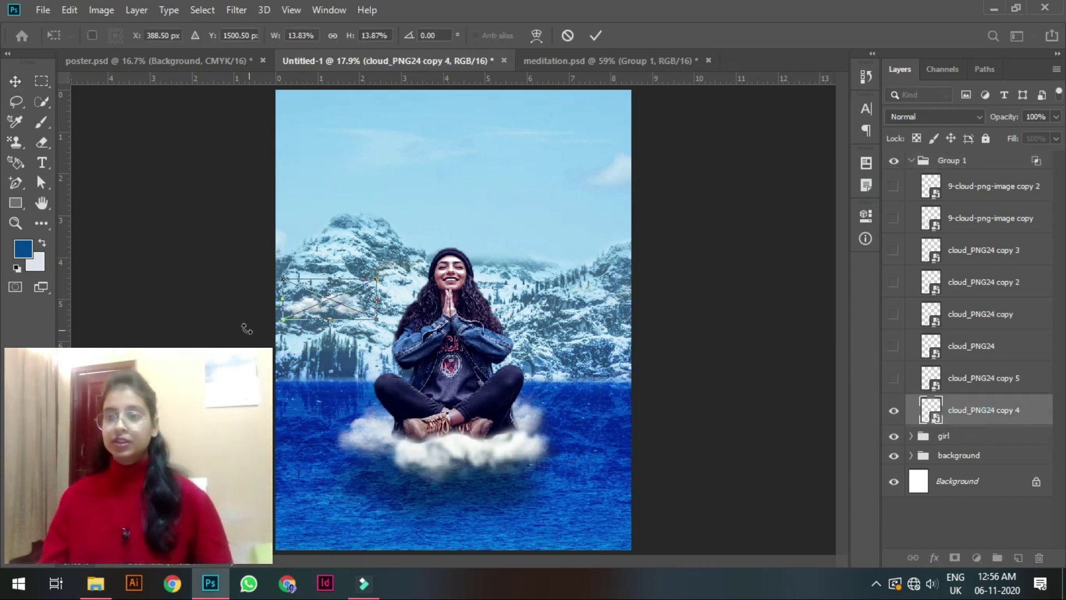
pyautogui.moveTo(366, 304); pyautogui.dragTo(339, 182)
pyautogui.press('Return')
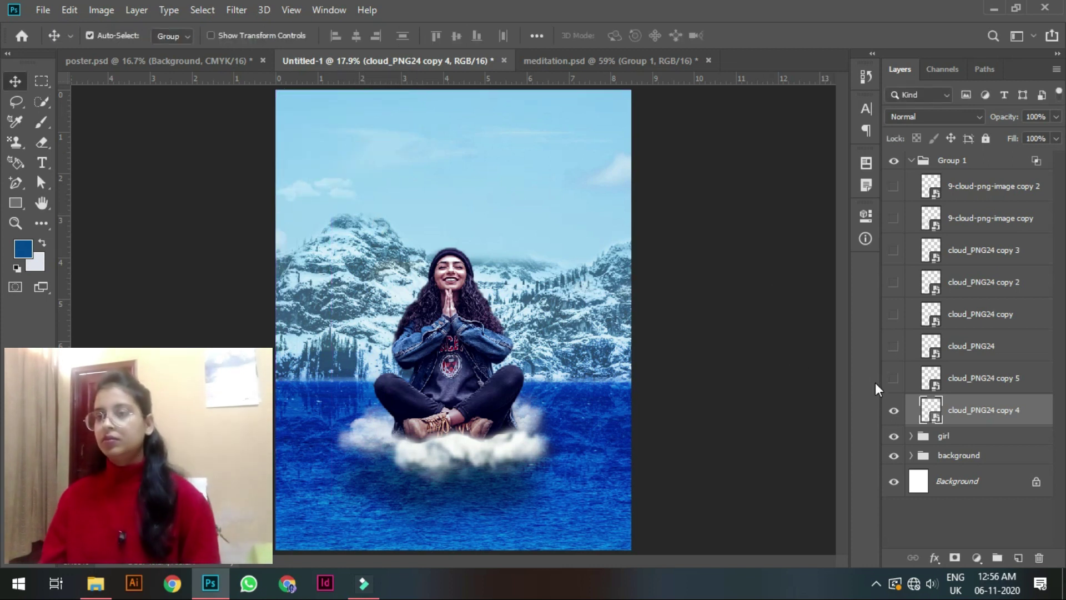
# Show cloud_PNG24 copy 5, enlarge it and place it above the mountain ridge to the right of the girl's head.
pyautogui.click(892, 378)
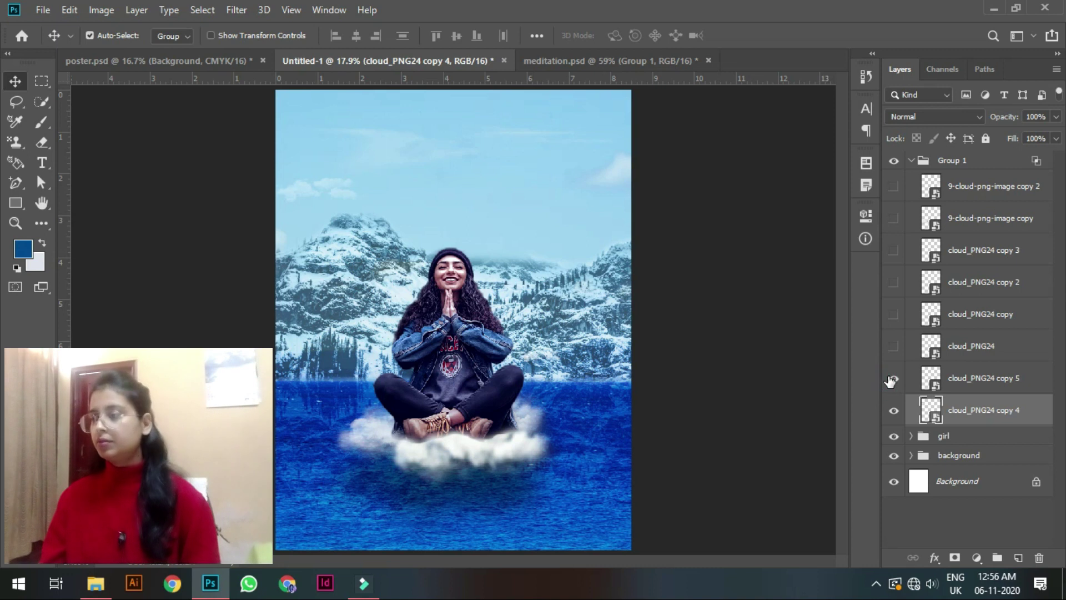
pyautogui.click(953, 378)
pyautogui.hotkey('ctrl', 't')
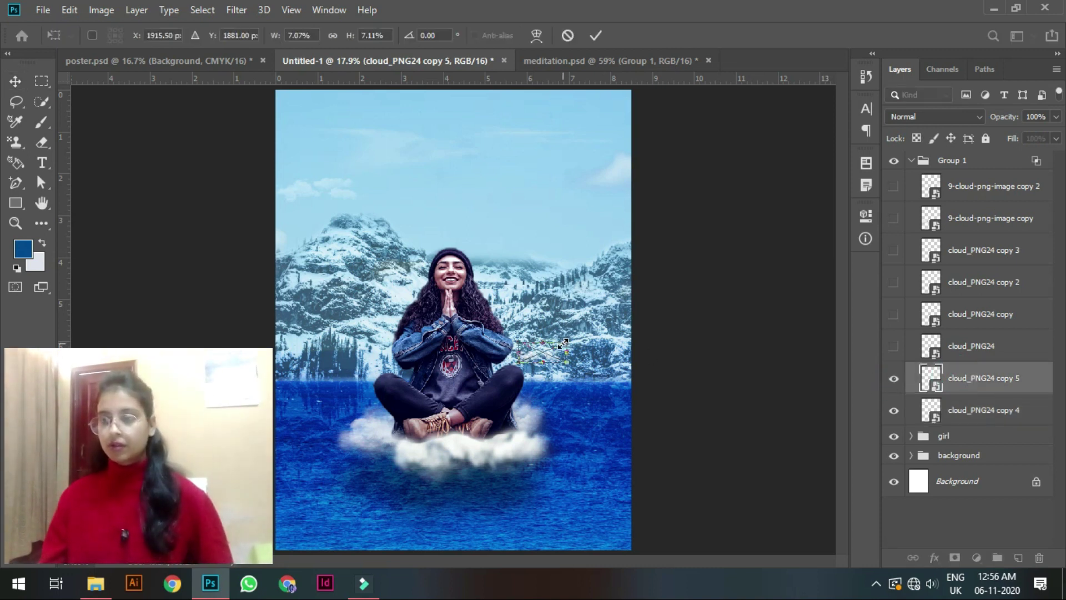
pyautogui.moveTo(559, 354); pyautogui.dragTo(569, 196)
pyautogui.moveTo(745, 204); pyautogui.dragTo(649, 242)
pyautogui.moveTo(598, 286); pyautogui.dragTo(637, 234)
pyautogui.press('Return')
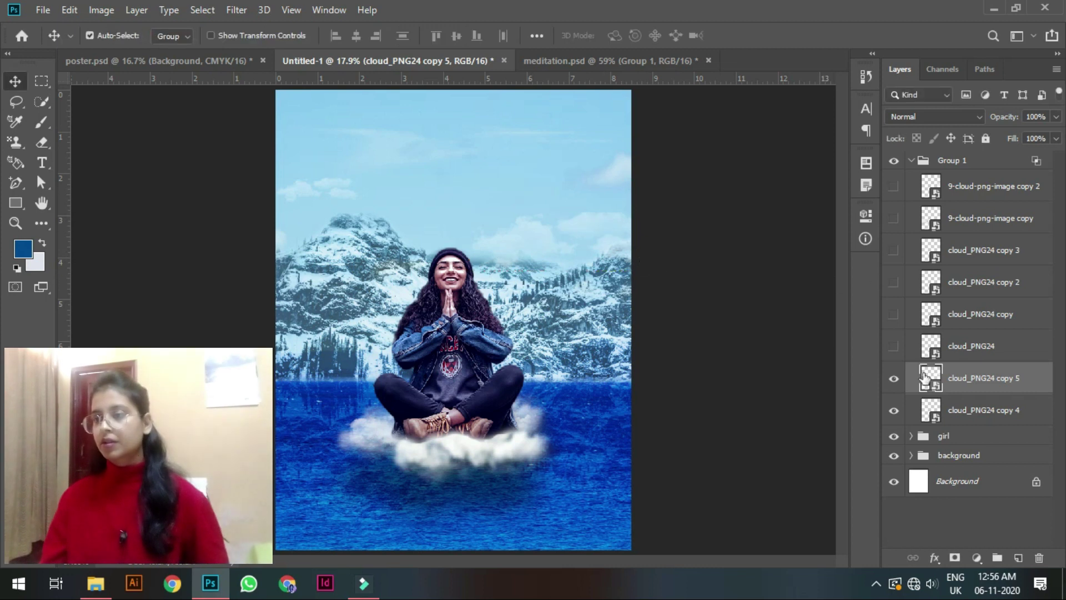
# Show cloud_PNG24 and cloud_PNG24 copy, and move cloud_PNG24 copy onto the sea at the poster's lower right.
pyautogui.click(900, 350)
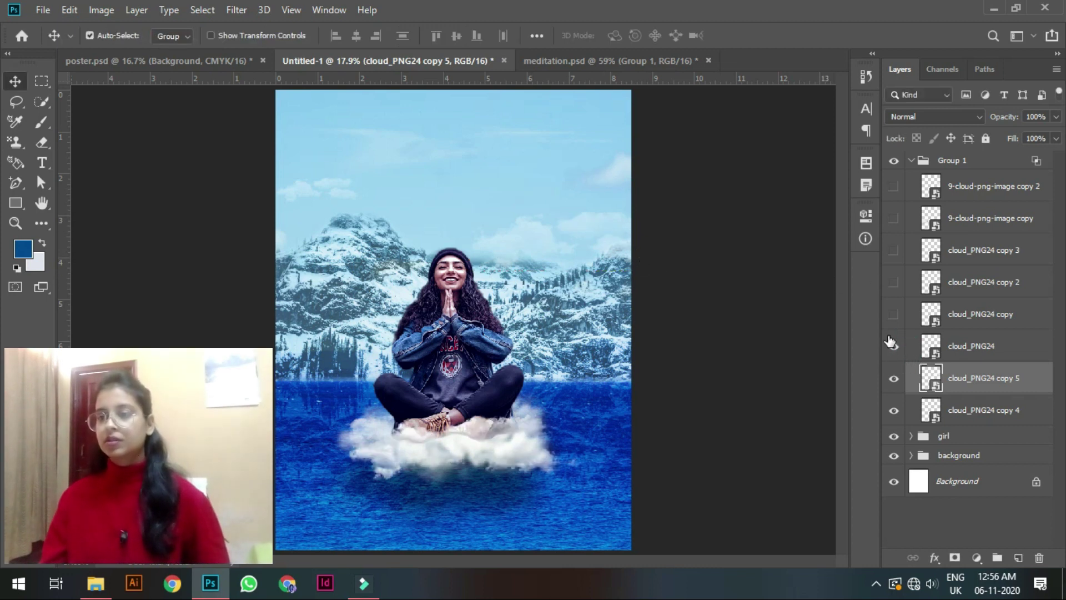
pyautogui.moveTo(616, 386); pyautogui.dragTo(574, 549)
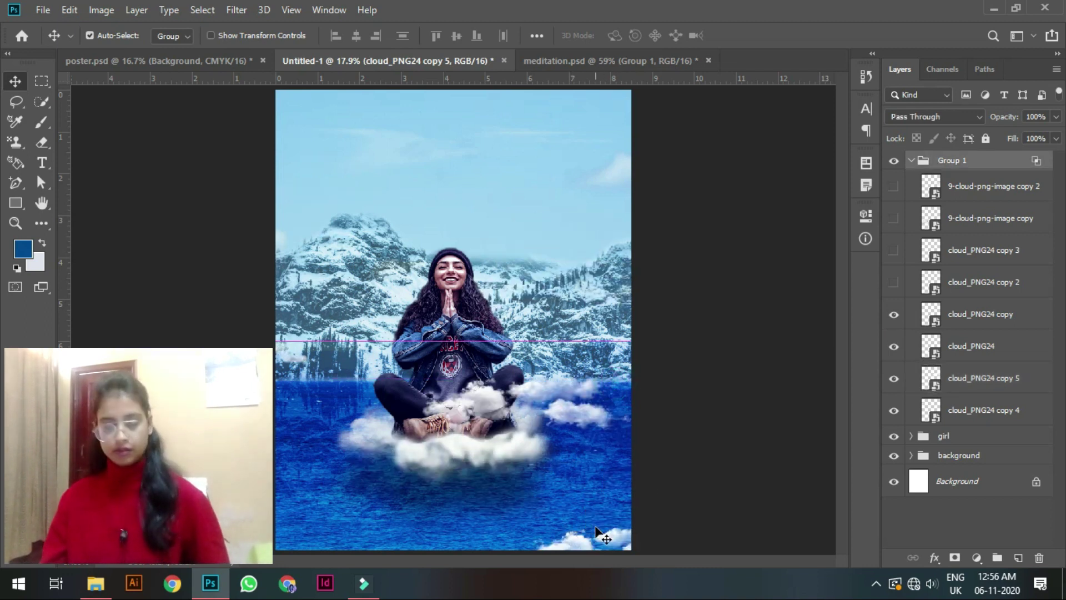
pyautogui.hotkey('ctrl', 'z')
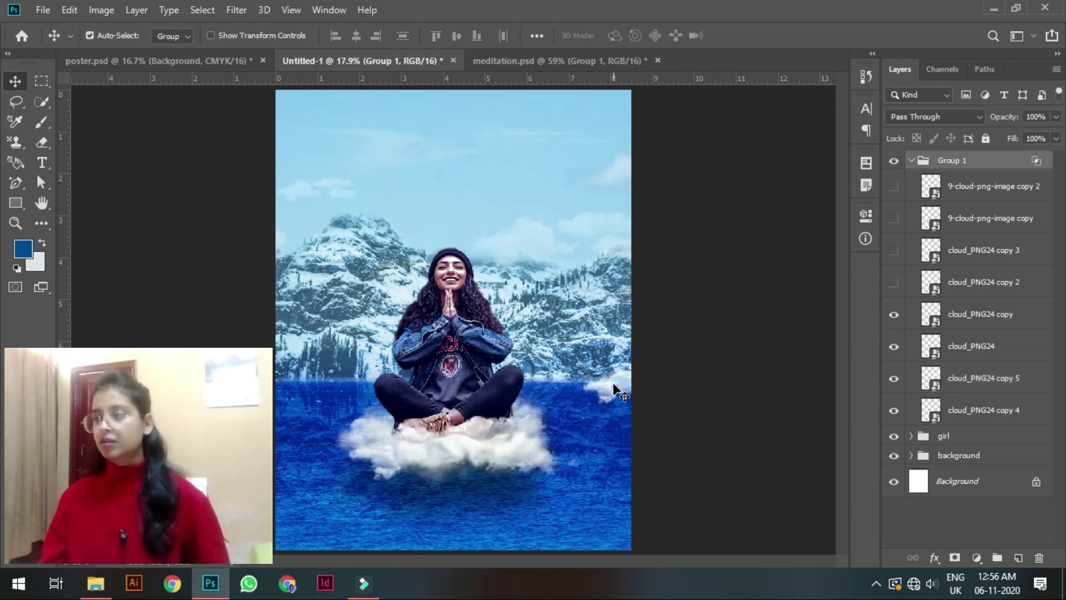
pyautogui.click(972, 315)
pyautogui.hotkey('ctrl', 't')
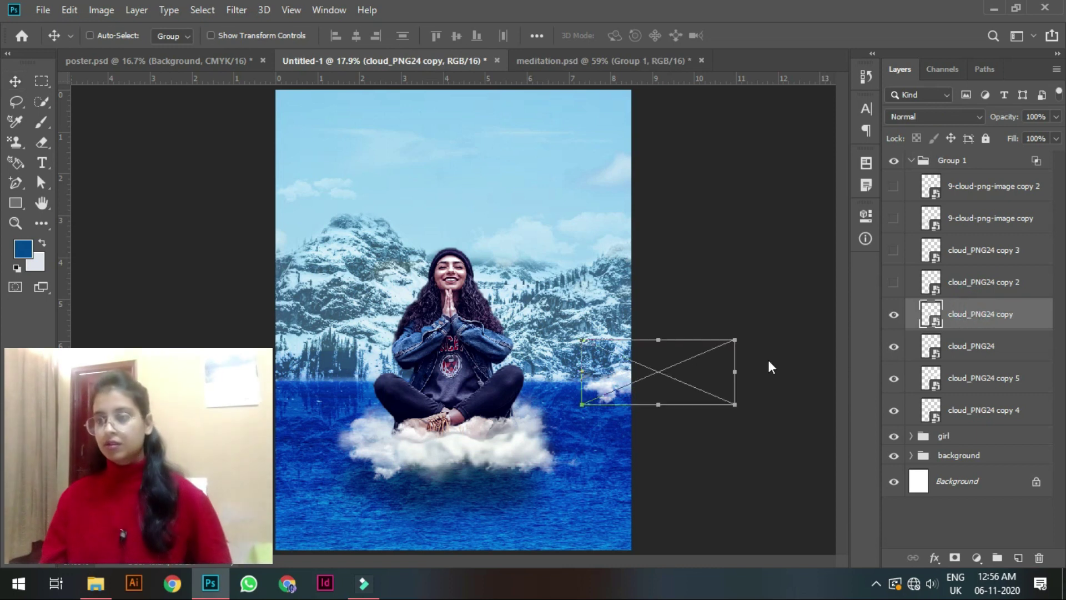
pyautogui.moveTo(647, 379); pyautogui.dragTo(561, 500)
pyautogui.press('Return')
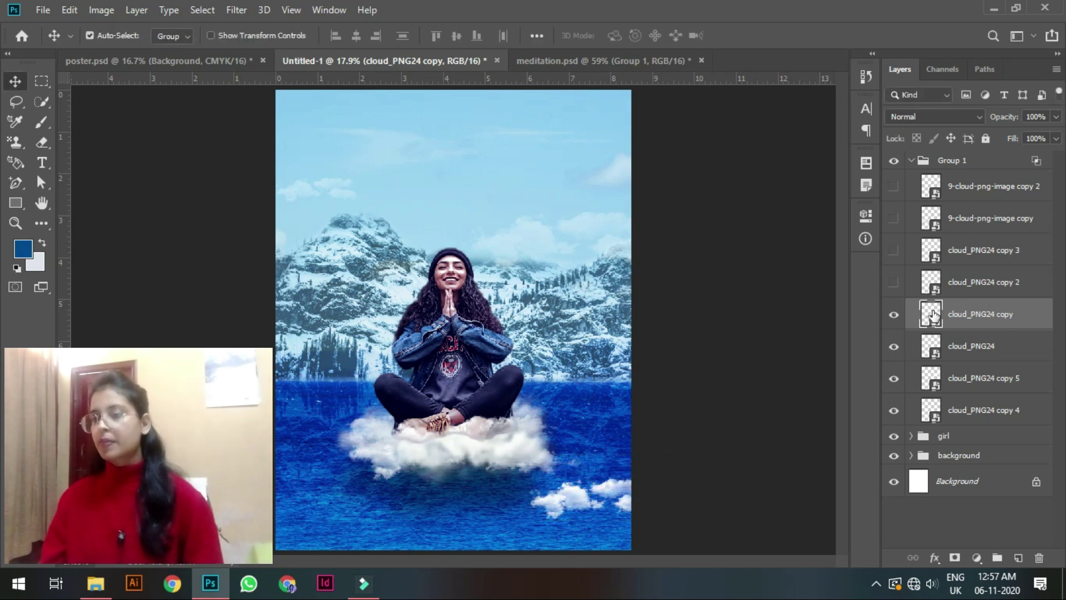
# Show cloud_PNG24 copy 2 to check it, and delete that layer from Group 1.
pyautogui.click(893, 283)
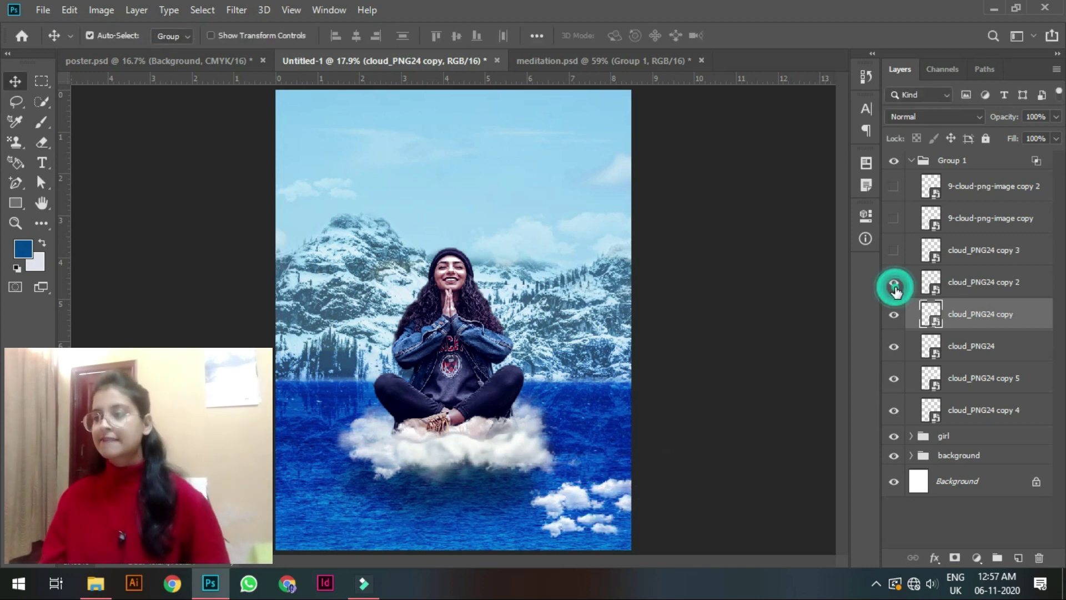
pyautogui.click(952, 289)
pyautogui.press('Delete')
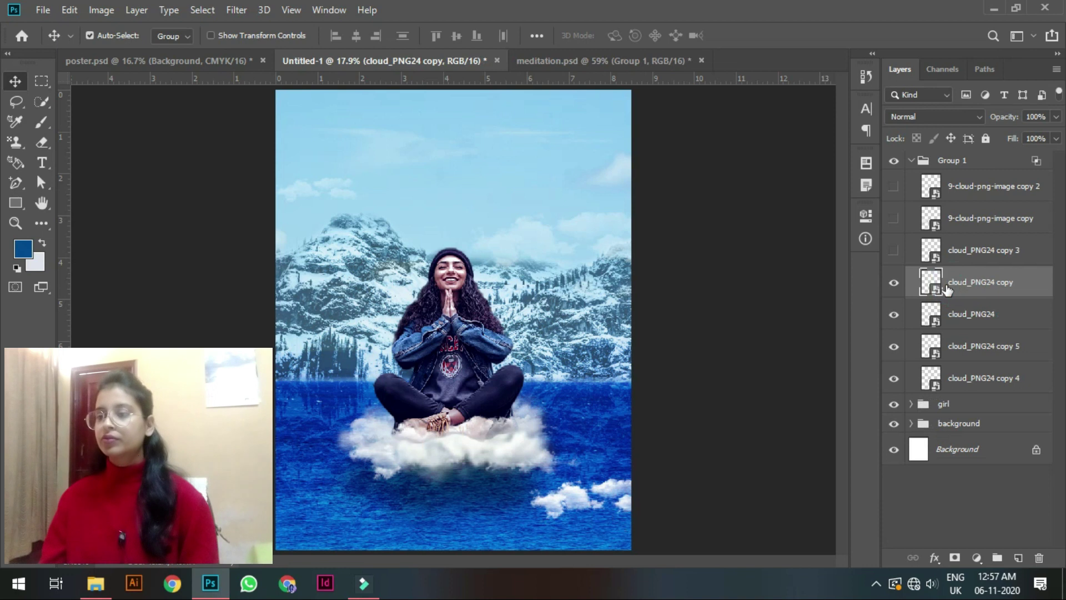
# Show cloud_PNG24 copy 3 and move it onto the sea just below the horizon, left of the girl's knee.
pyautogui.click(893, 253)
pyautogui.moveTo(283, 489); pyautogui.dragTo(315, 502)
pyautogui.hotkey('ctrl', 'z')
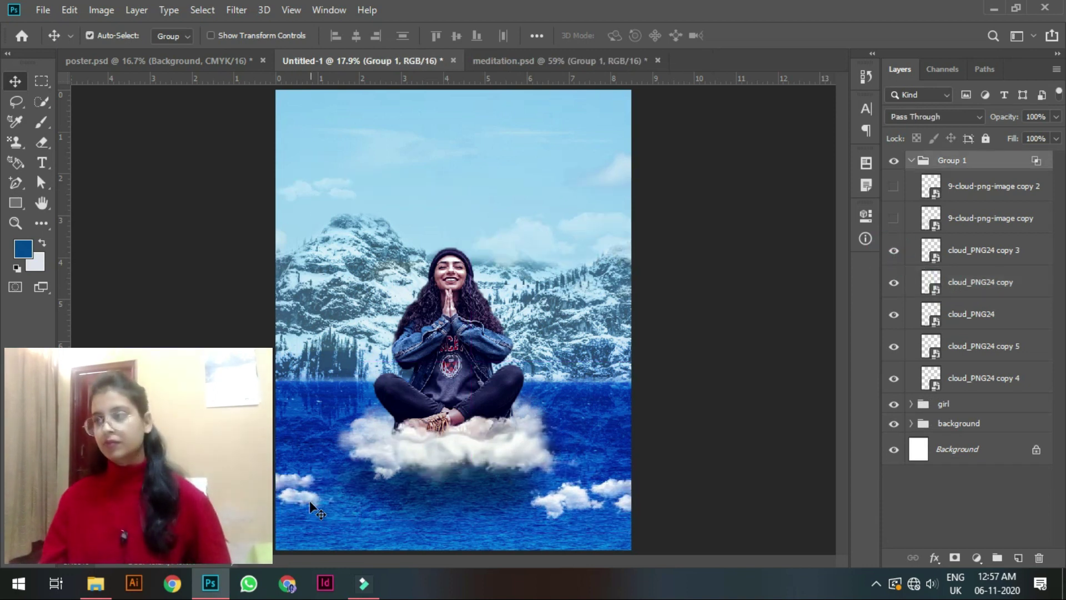
pyautogui.click(971, 251)
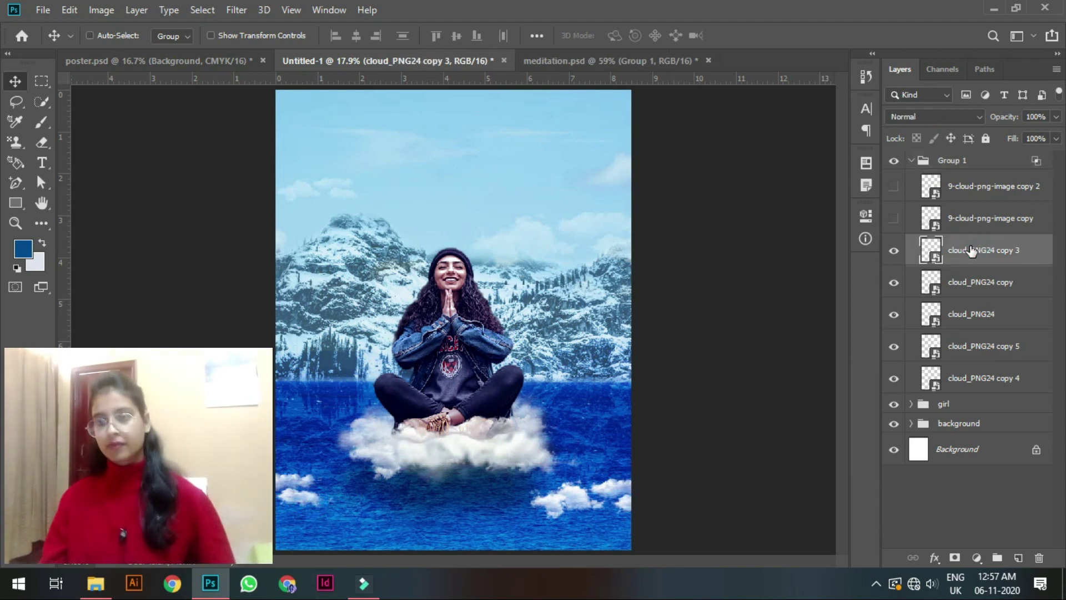
pyautogui.hotkey('ctrl', 't')
pyautogui.moveTo(338, 450); pyautogui.dragTo(364, 481)
pyautogui.moveTo(358, 432); pyautogui.dragTo(327, 390)
pyautogui.press('Return')
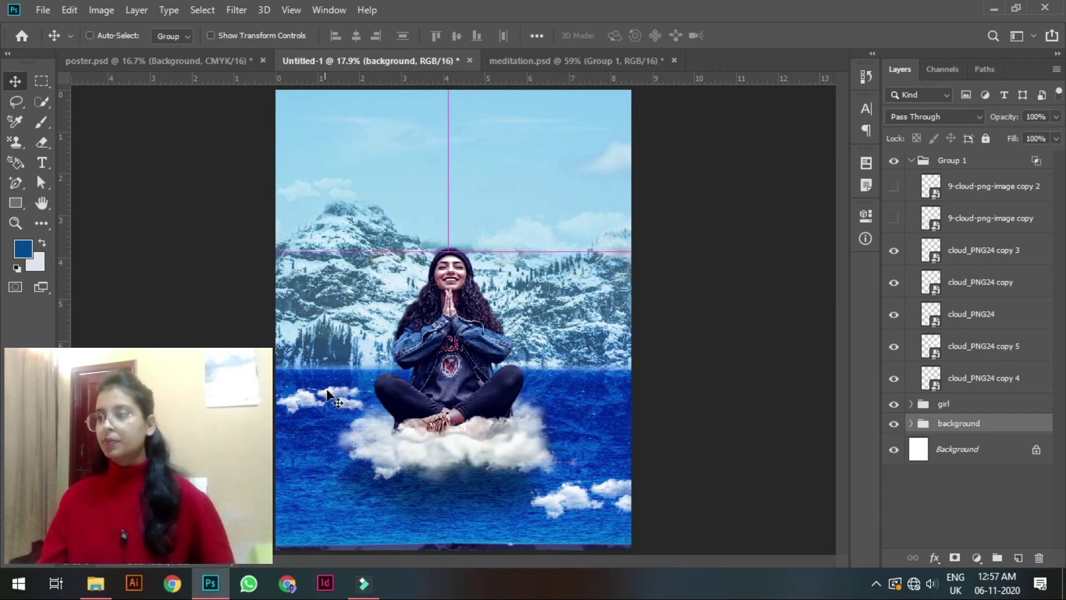
pyautogui.hotkey('ctrl', 'z')
pyautogui.click(986, 261)
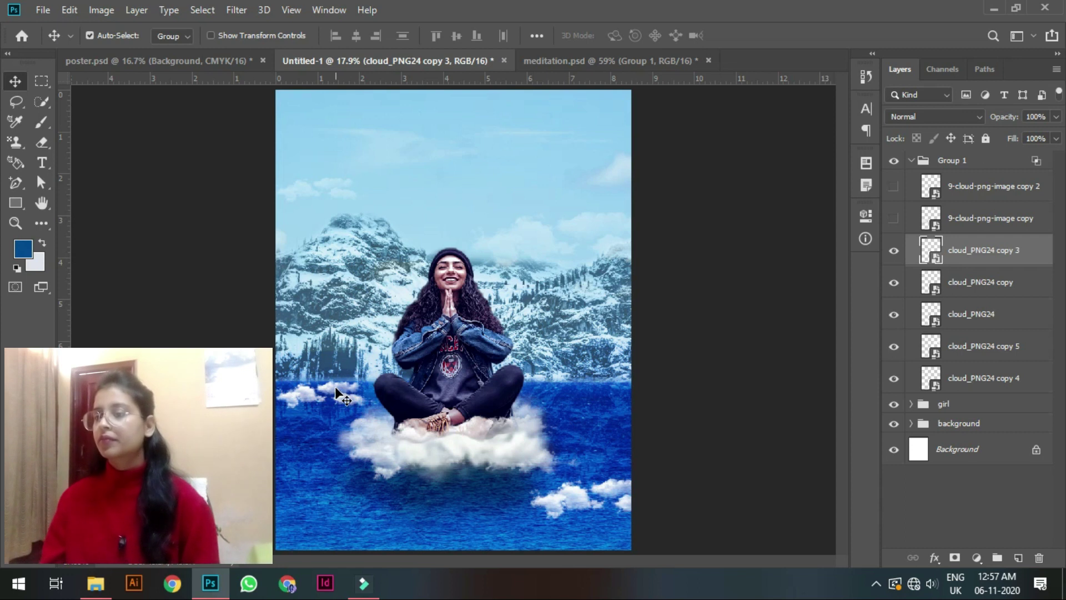
# Show the 9-cloud-png-image copy layer and move its faint haze over the girl's crossed legs.
pyautogui.click(903, 233)
pyautogui.click(935, 220)
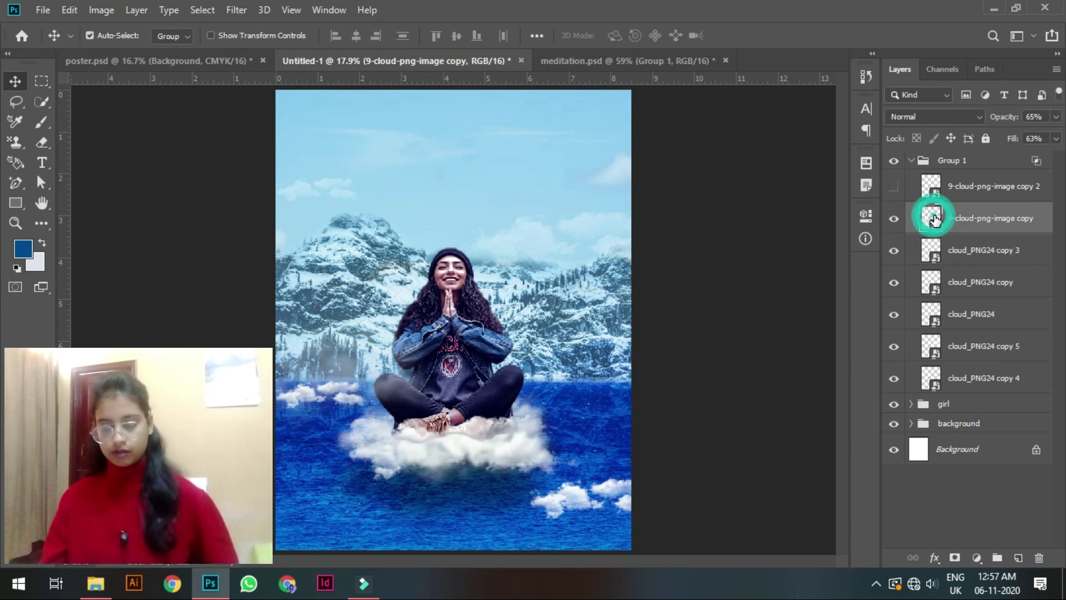
pyautogui.hotkey('ctrl', 't')
pyautogui.moveTo(299, 359); pyautogui.dragTo(441, 360)
pyautogui.press('Return')
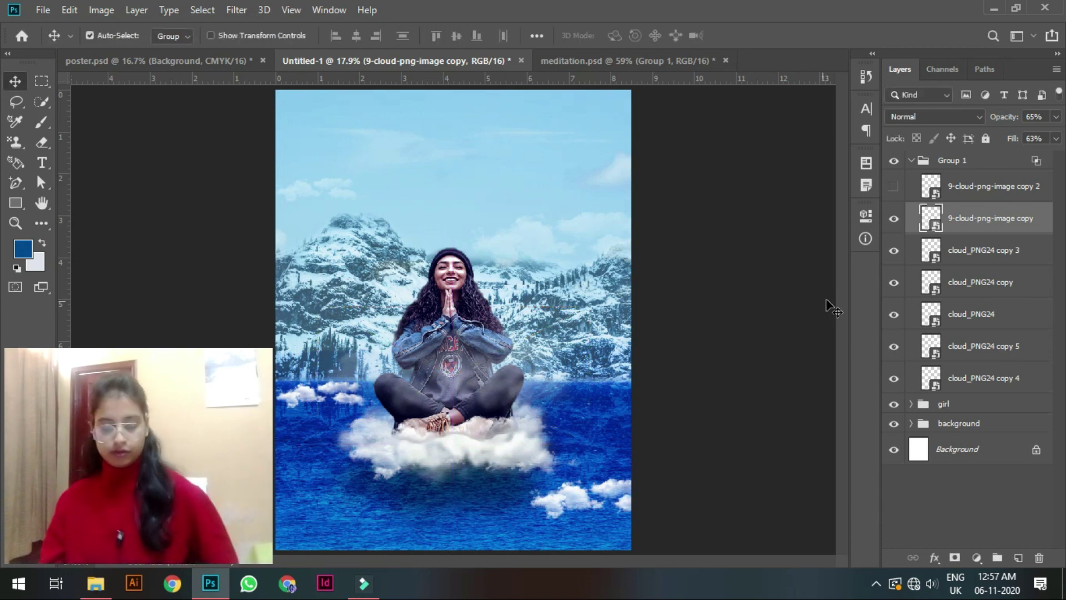
pyautogui.hotkey('ctrl', 't')
pyautogui.moveTo(485, 394); pyautogui.dragTo(485, 414)
pyautogui.press('Return')
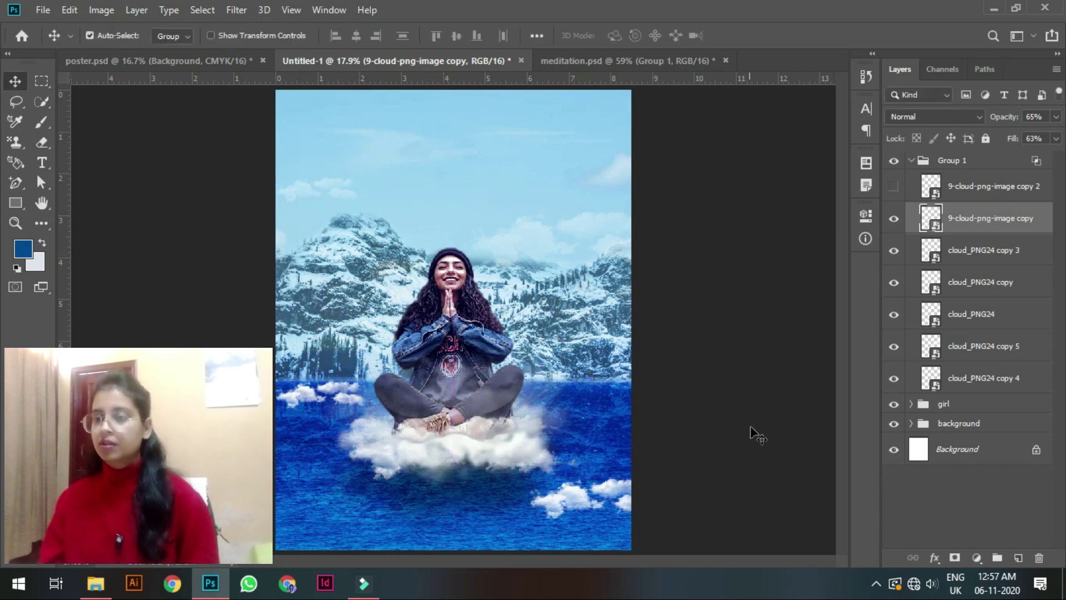
# Show the 9-cloud-png-image copy 2 layer and move its haze slightly lower over the right mountain slope.
pyautogui.click(894, 187)
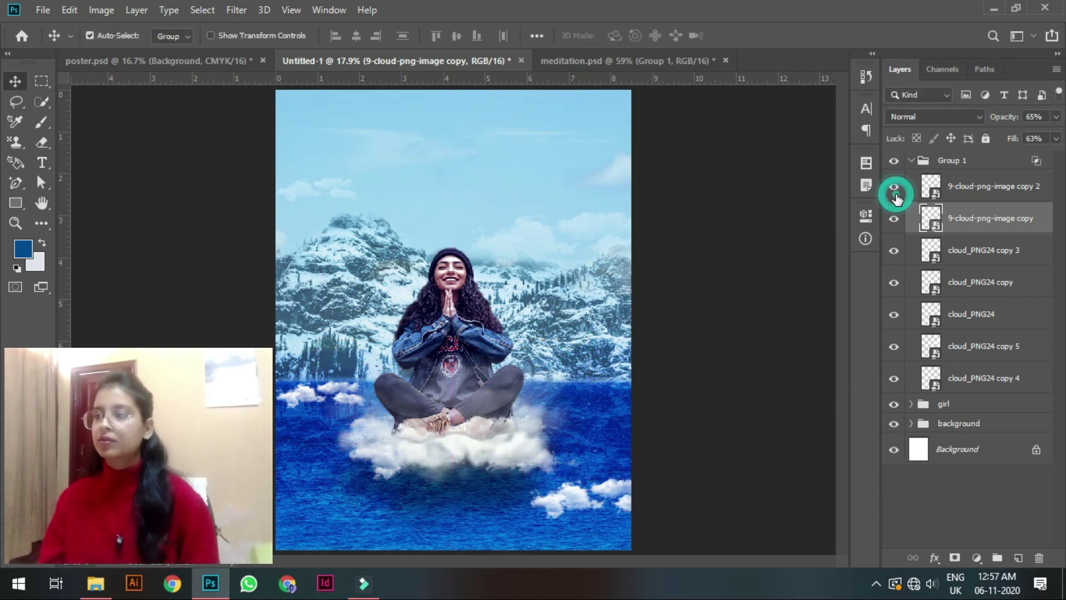
pyautogui.click(884, 188)
pyautogui.click(890, 188)
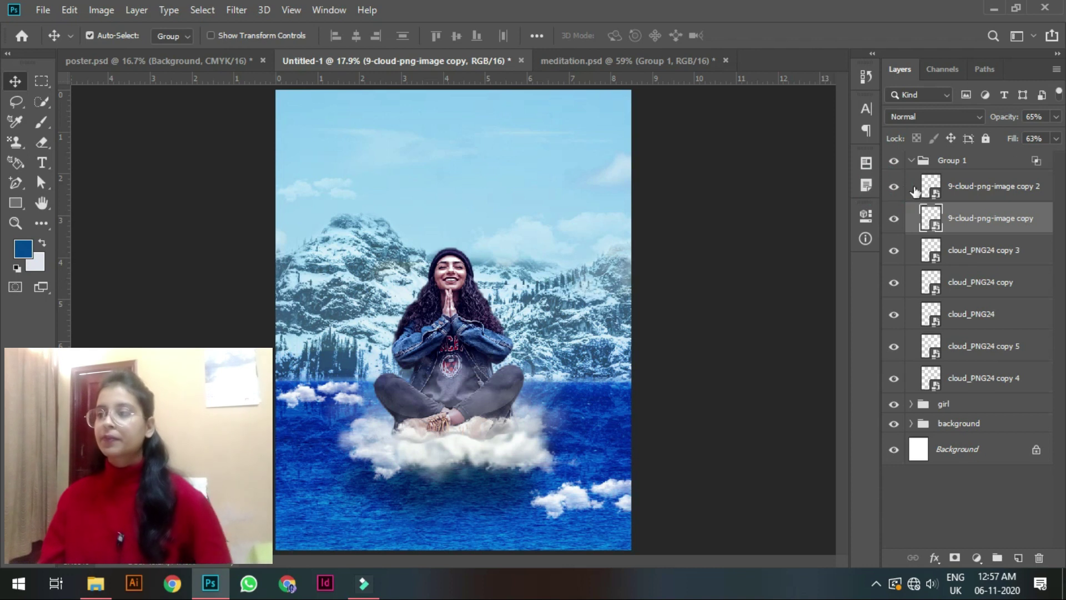
pyautogui.click(938, 190)
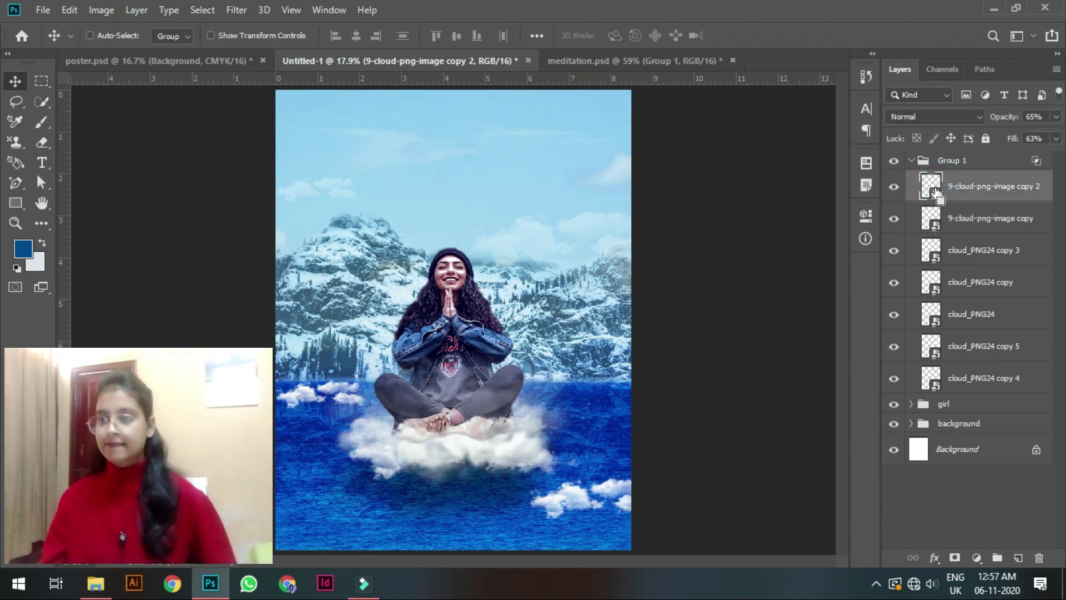
pyautogui.hotkey('ctrl', 't')
pyautogui.moveTo(617, 285); pyautogui.dragTo(636, 336)
pyautogui.press('Return')
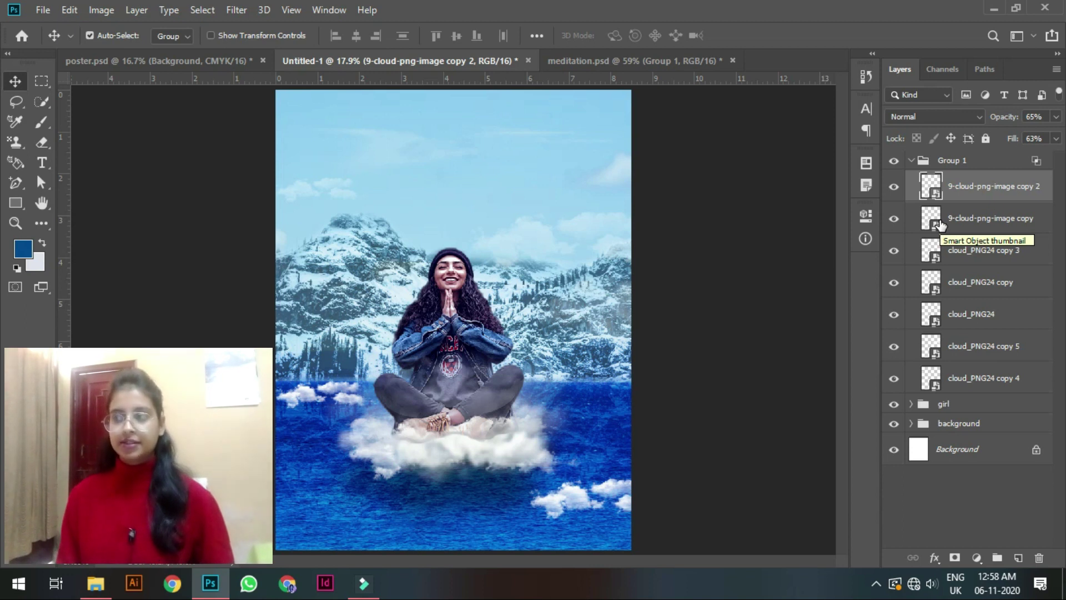
# Duplicate the 9-cloud-png-image copy 2 layer and move the duplicate onto the sea at the poster's lower left.
pyautogui.hotkey('ctrl', 'j')
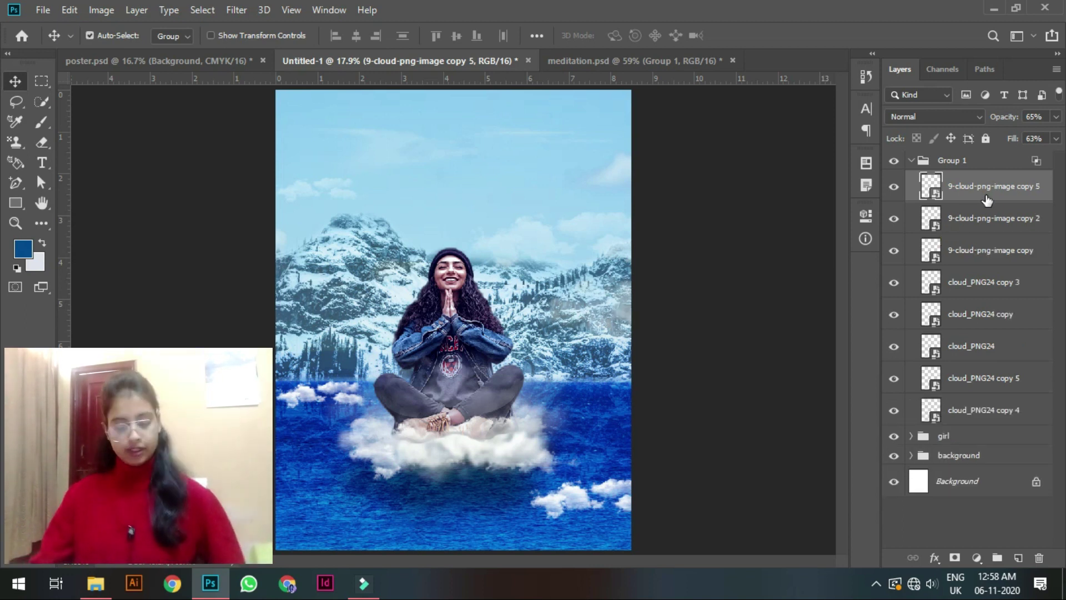
pyautogui.hotkey('ctrl', 't')
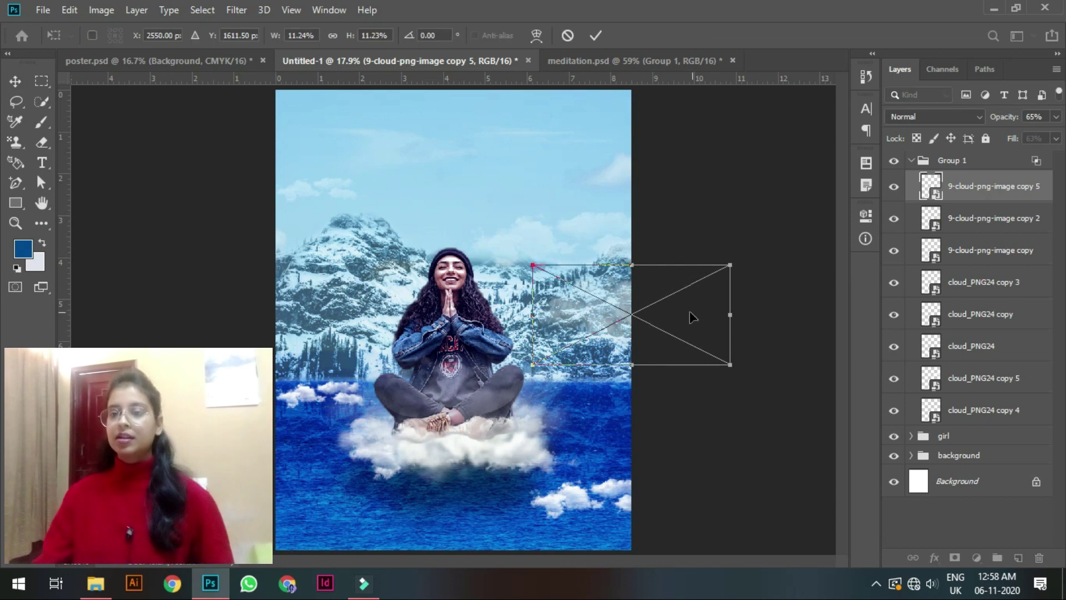
pyautogui.moveTo(626, 312); pyautogui.dragTo(349, 512)
pyautogui.press('Return')
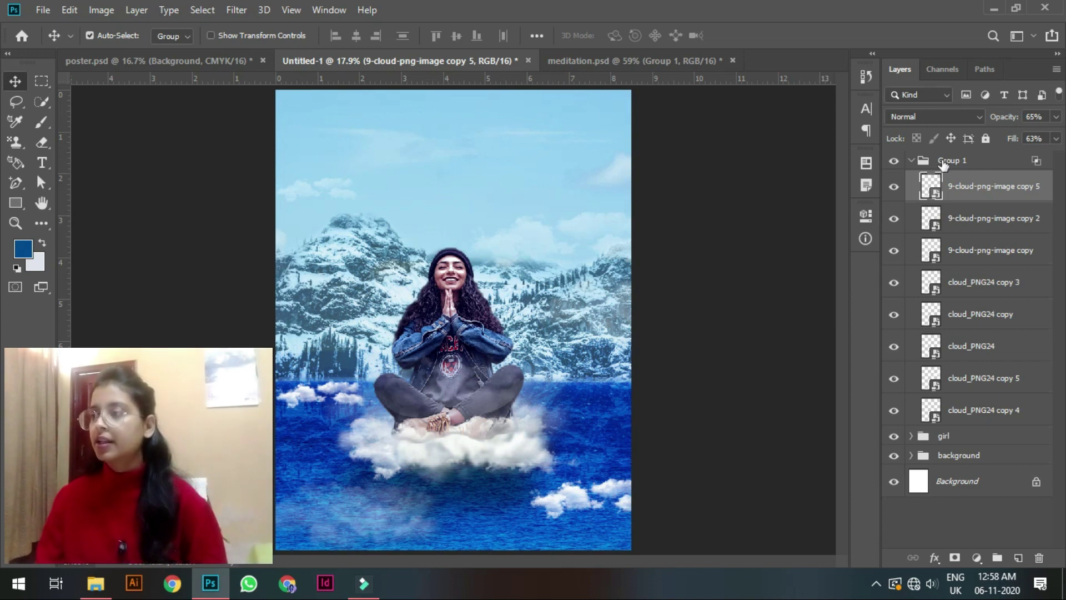
# Collapse the group of cloud layers and rename it "cloud".
pyautogui.click(911, 161)
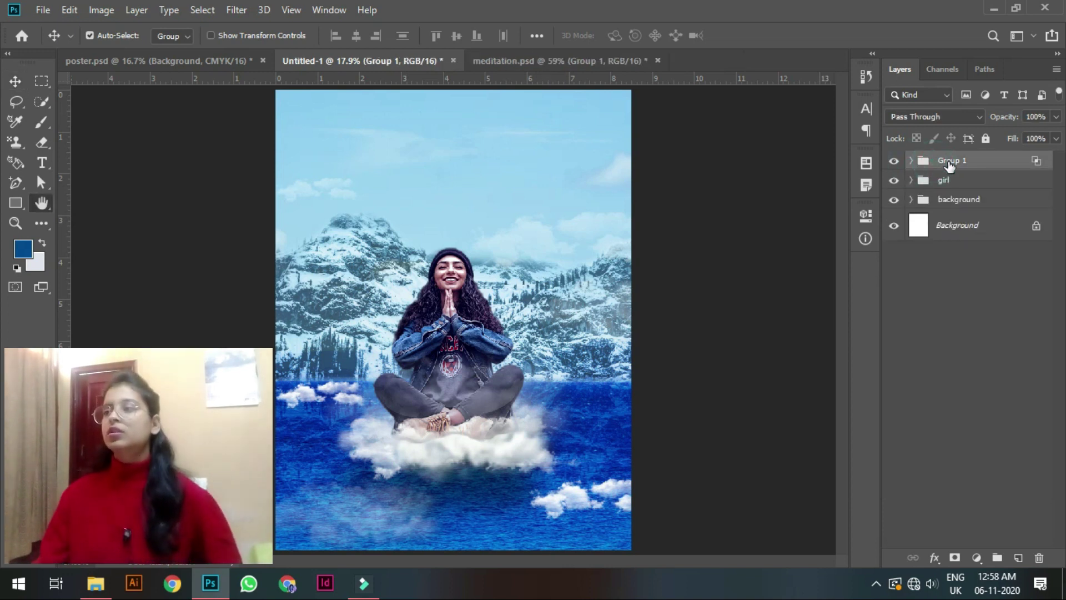
pyautogui.doubleClick(949, 162)
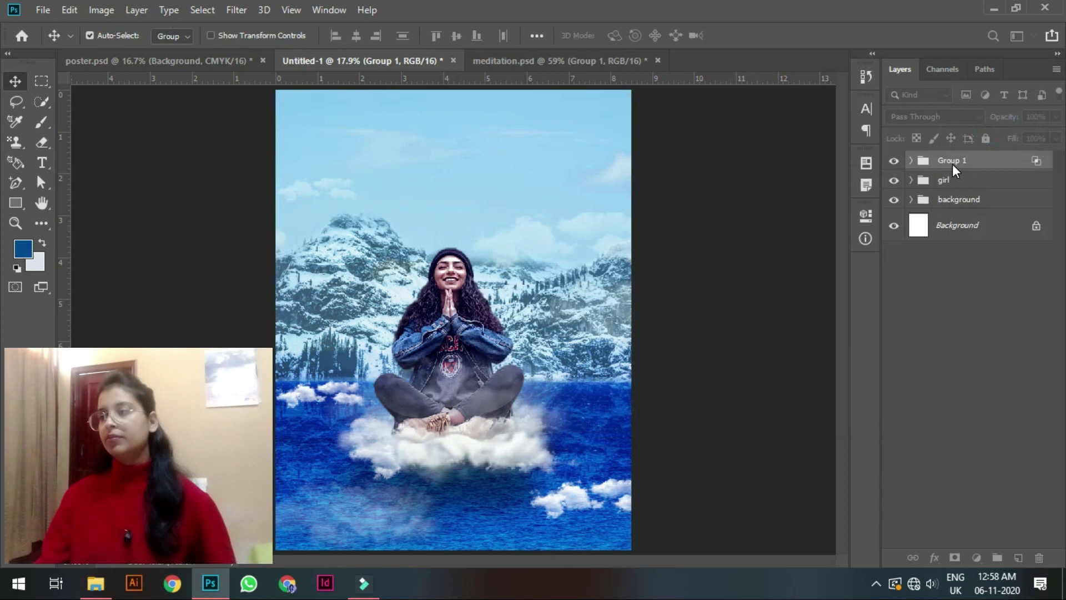
pyautogui.doubleClick(952, 161)
pyautogui.write('clo')
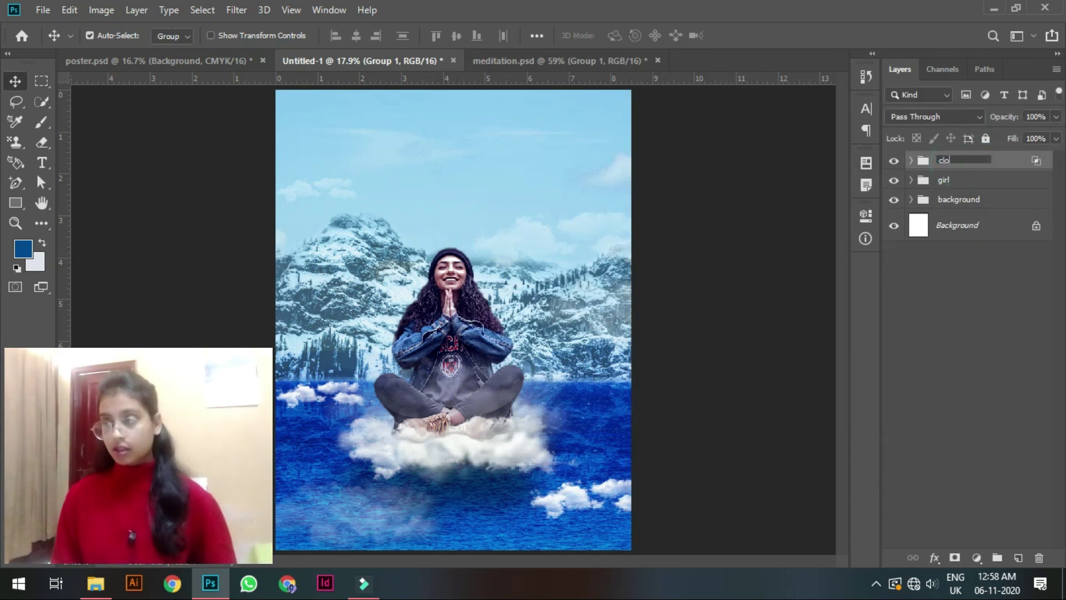
pyautogui.write('ud')
pyautogui.press('Return')
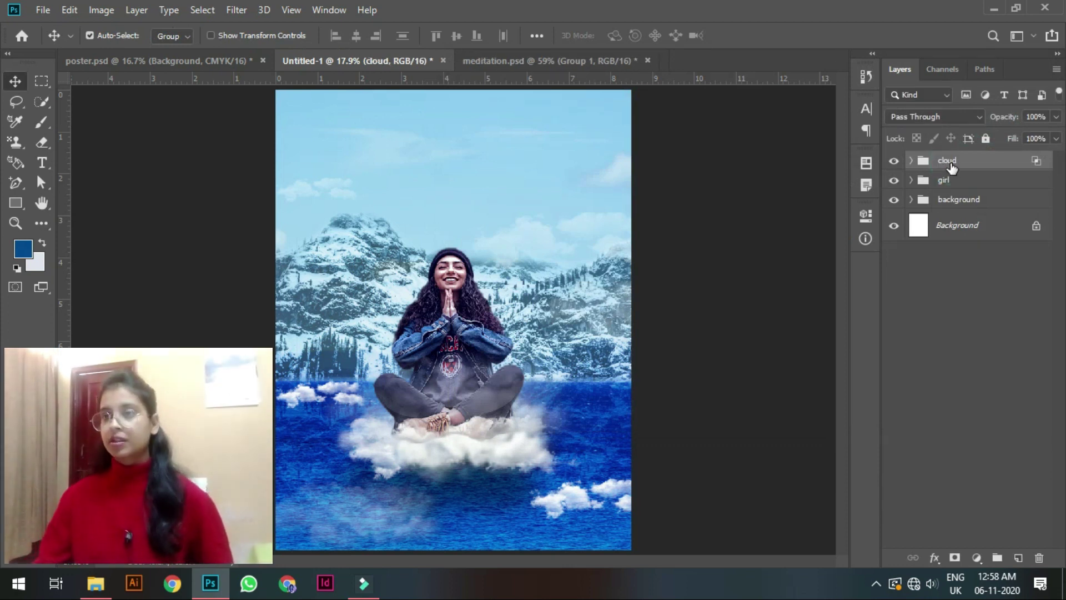
# In meditation.psd, show the Brightness/Contrast 4, Levels 2, masked fog photo and Layer 2 layers.
pyautogui.click(577, 63)
pyautogui.click(768, 215)
pyautogui.click(893, 296)
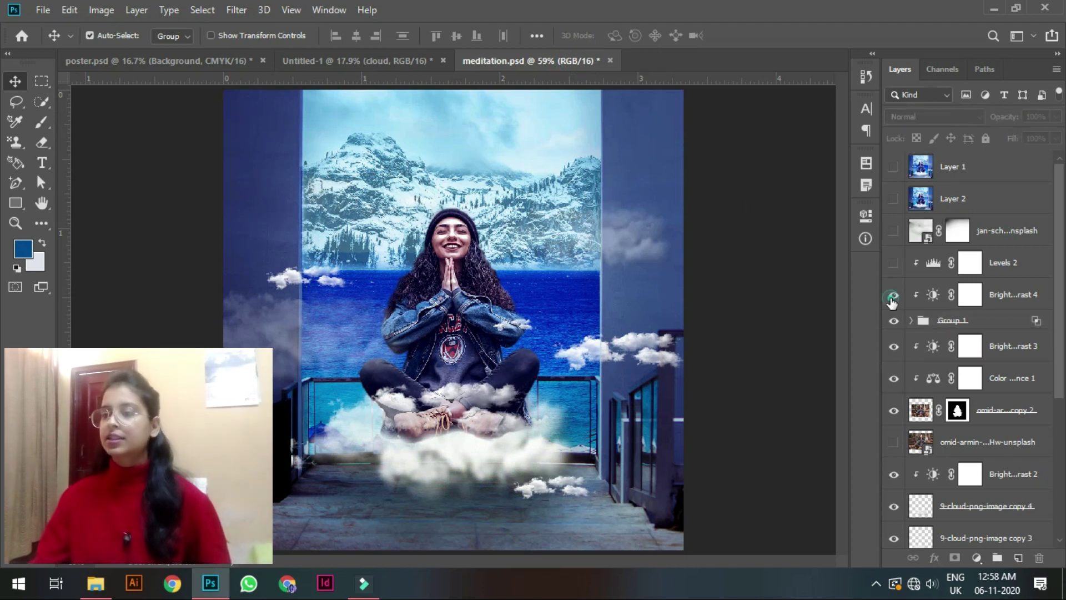
pyautogui.click(893, 264)
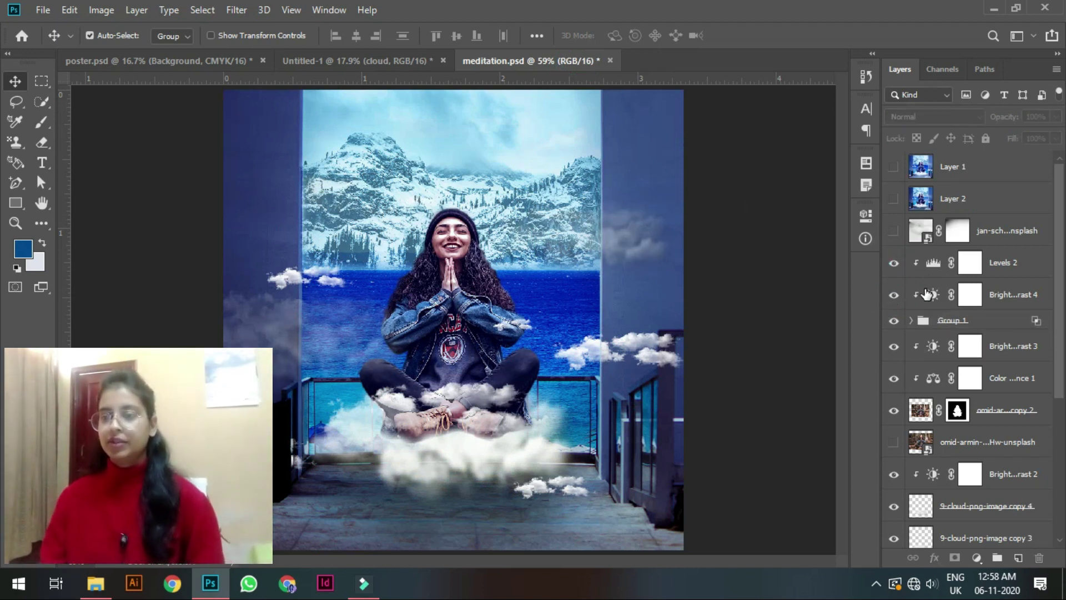
pyautogui.click(894, 231)
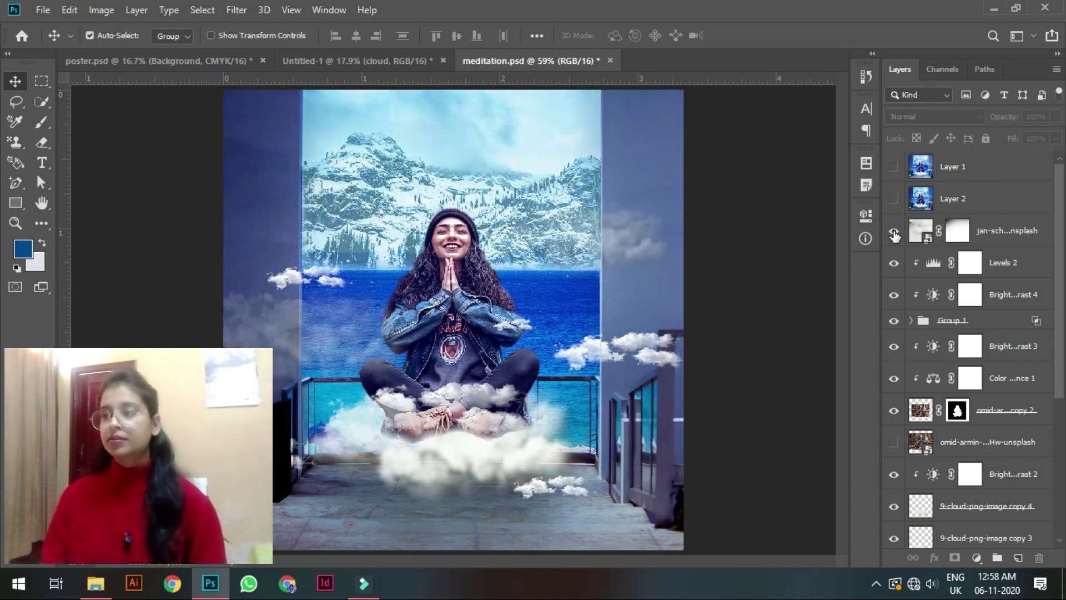
pyautogui.click(893, 199)
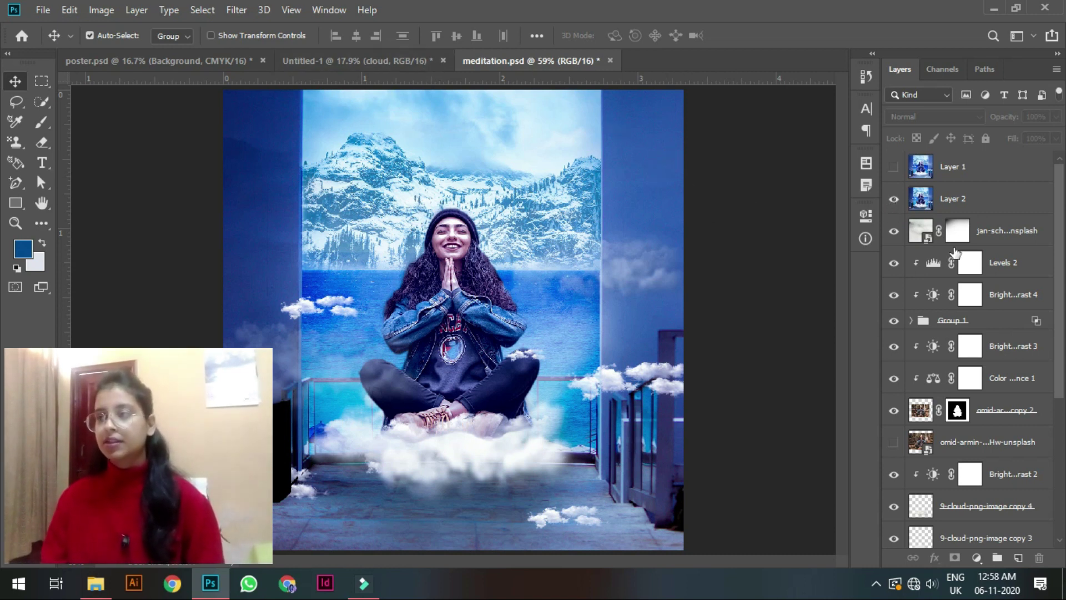
pyautogui.click(911, 227)
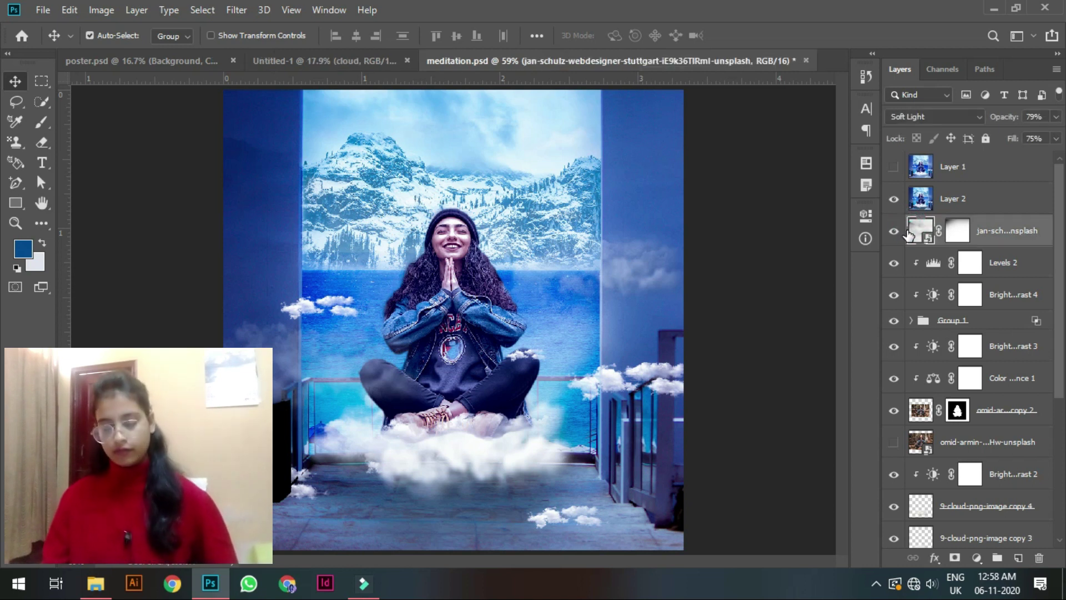
pyautogui.moveTo(466, 139); pyautogui.dragTo(507, 142)
pyautogui.hotkey('ctrl', 'z')
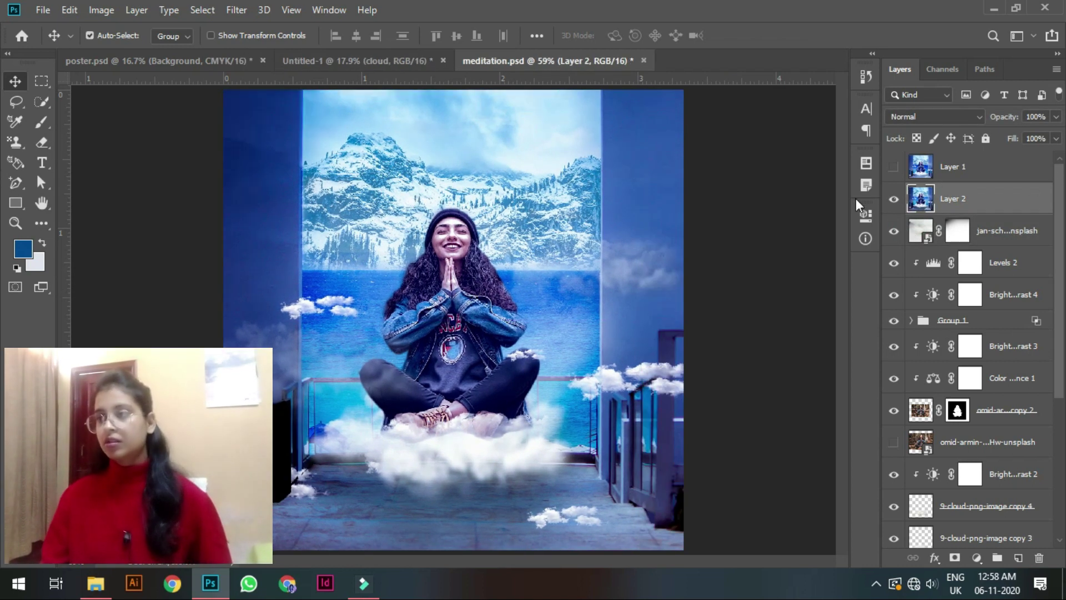
# Hide Layer 2 and copy the masked fog photo layer into the Untitled-1 poster, keeping the poster's background group in place.
pyautogui.click(895, 201)
pyautogui.click(916, 229)
pyautogui.moveTo(473, 145); pyautogui.dragTo(504, 279)
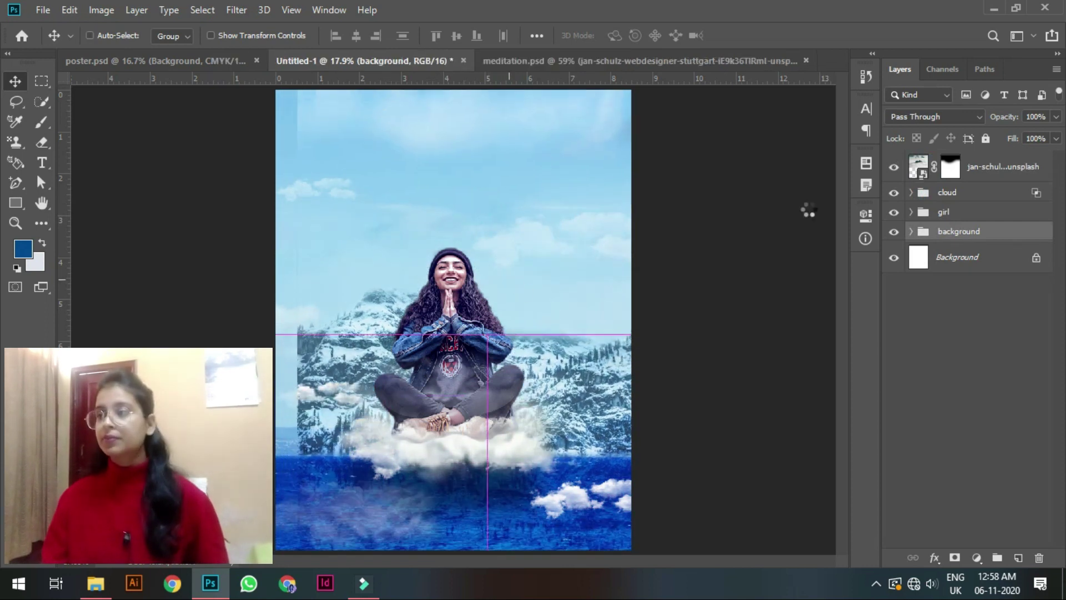
pyautogui.hotkey('ctrl', 'z')
pyautogui.click(1002, 172)
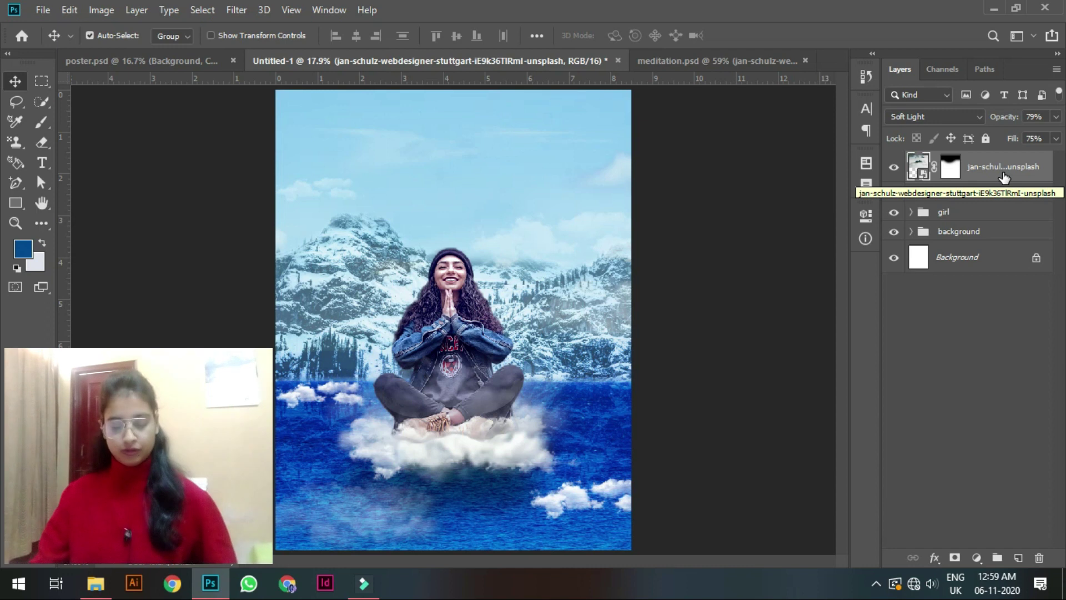
# Enlarge the fog photo layer to 201.55% and reposition it over the poster.
pyautogui.hotkey('ctrl', 't')
pyautogui.moveTo(622, 262); pyautogui.dragTo(556, 306)
pyautogui.moveTo(661, 156); pyautogui.dragTo(790, 82)
pyautogui.moveTo(700, 211); pyautogui.dragTo(564, 186)
pyautogui.moveTo(660, 476)
pyautogui.mouseDown()
pyautogui.moveTo(657, 487)
pyautogui.moveTo(726, 538)
pyautogui.moveTo(678, 487)
pyautogui.mouseUp()
pyautogui.moveTo(556, 445); pyautogui.dragTo(520, 498)
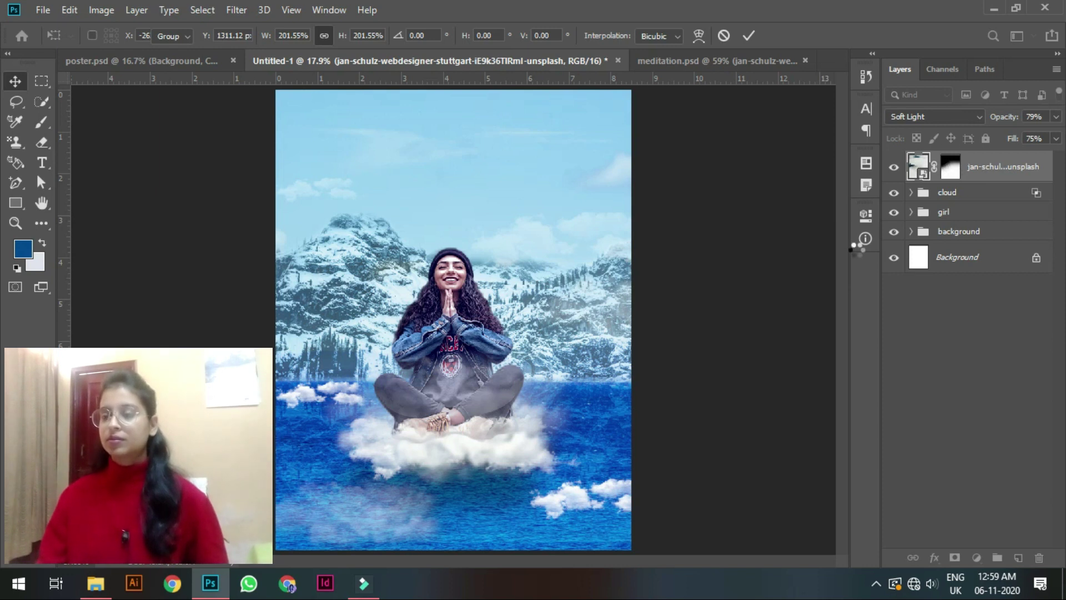
pyautogui.press('Return')
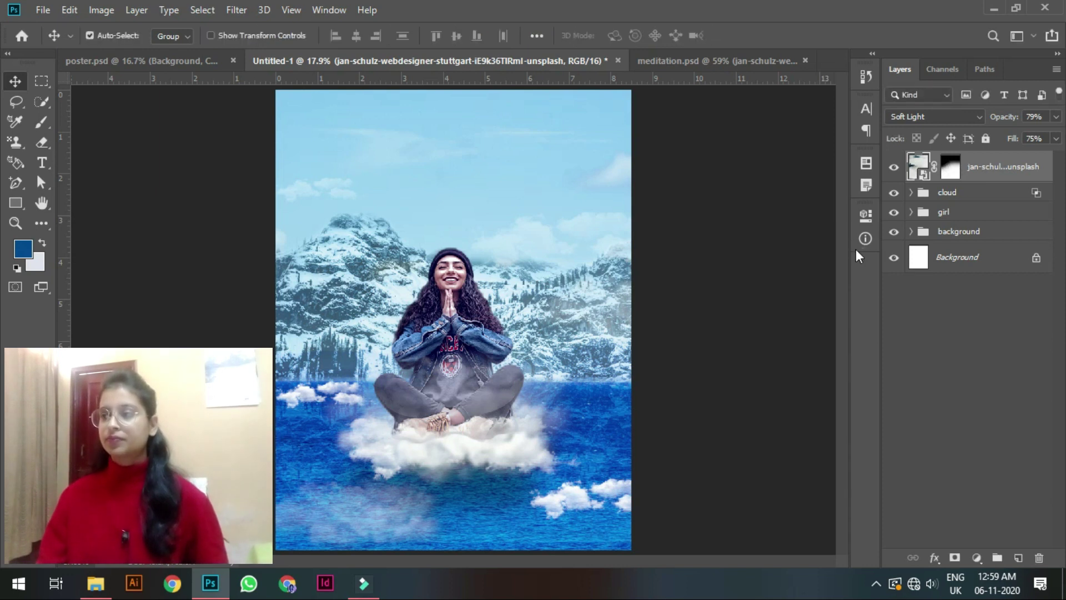
# With its mask disabled and blending set to Normal, reposition the fog photo and scale it to 142.54% to cover the whole poster.
pyautogui.click(952, 168)
pyautogui.keyDown('shift'); pyautogui.click(953, 169); pyautogui.keyUp('shift')
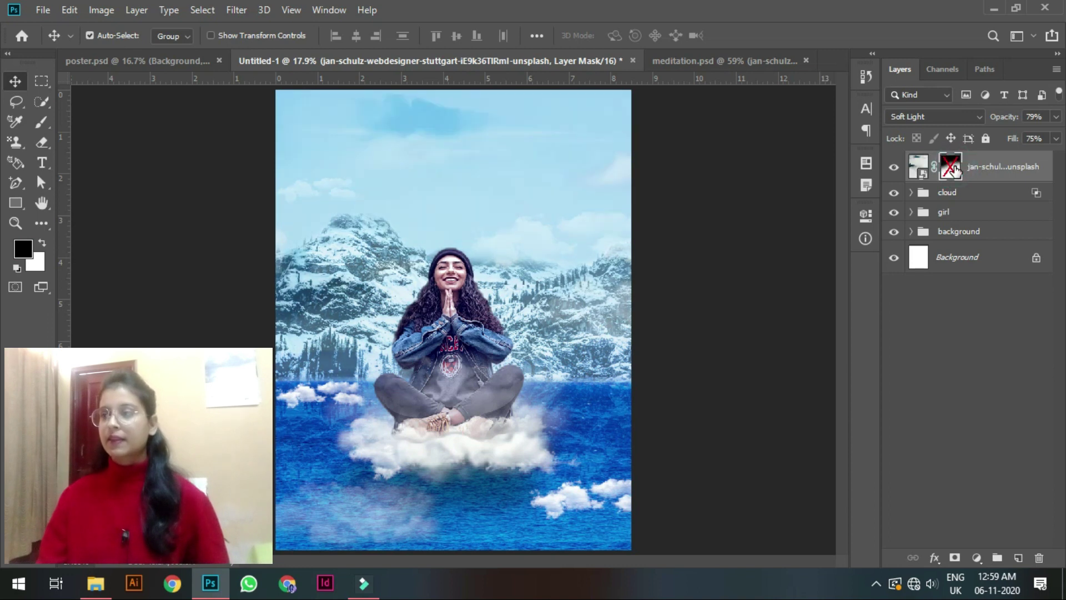
pyautogui.click(935, 118)
pyautogui.click(928, 128)
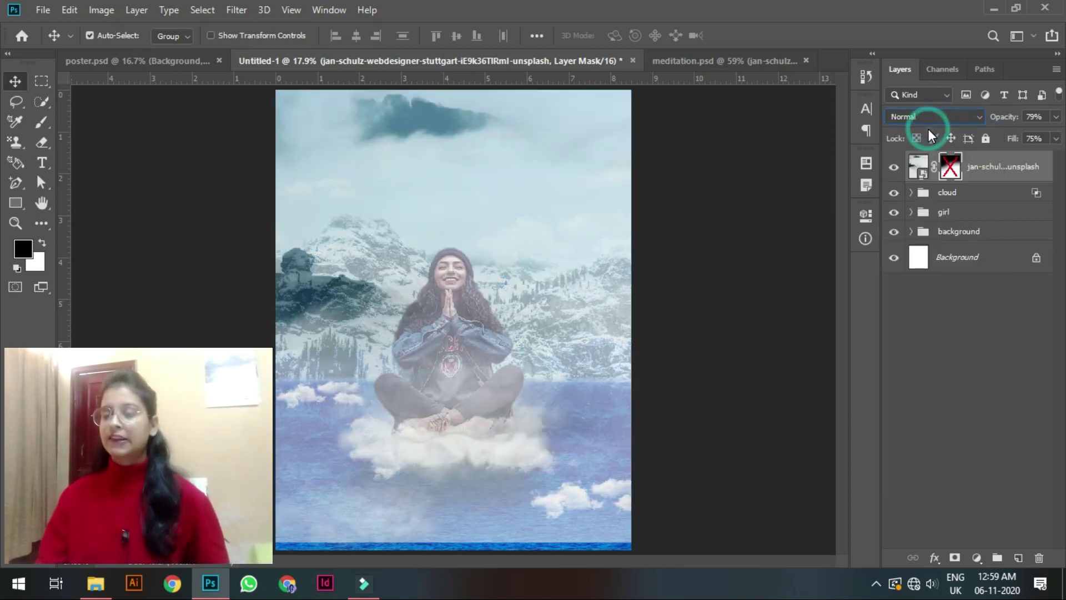
pyautogui.moveTo(525, 197); pyautogui.dragTo(398, 245)
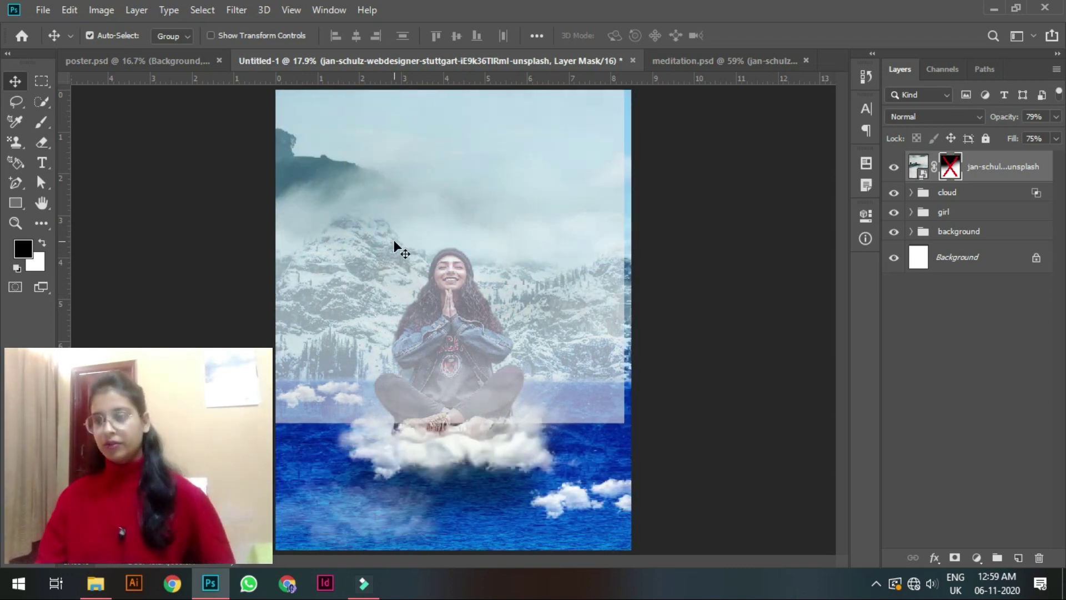
pyautogui.hotkey('ctrl', 't')
pyautogui.moveTo(626, 425); pyautogui.dragTo(794, 541)
pyautogui.moveTo(452, 442); pyautogui.dragTo(402, 478)
pyautogui.press('Return')
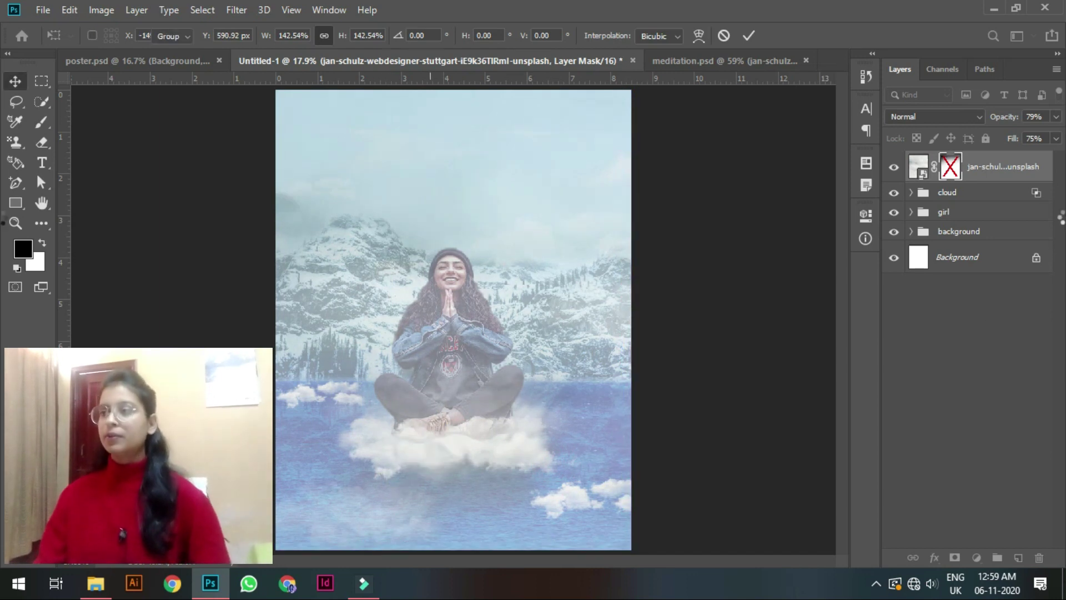
# Set the fog photo to Soft Light with its mask enabled, and compare the poster with the layer hidden and shown.
pyautogui.click(915, 117)
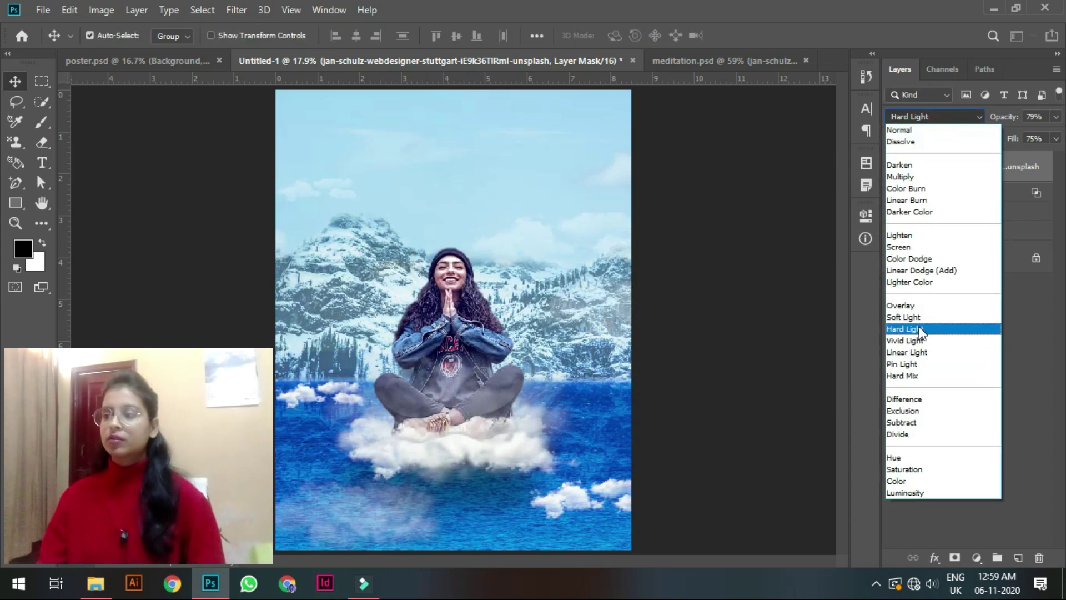
pyautogui.click(914, 317)
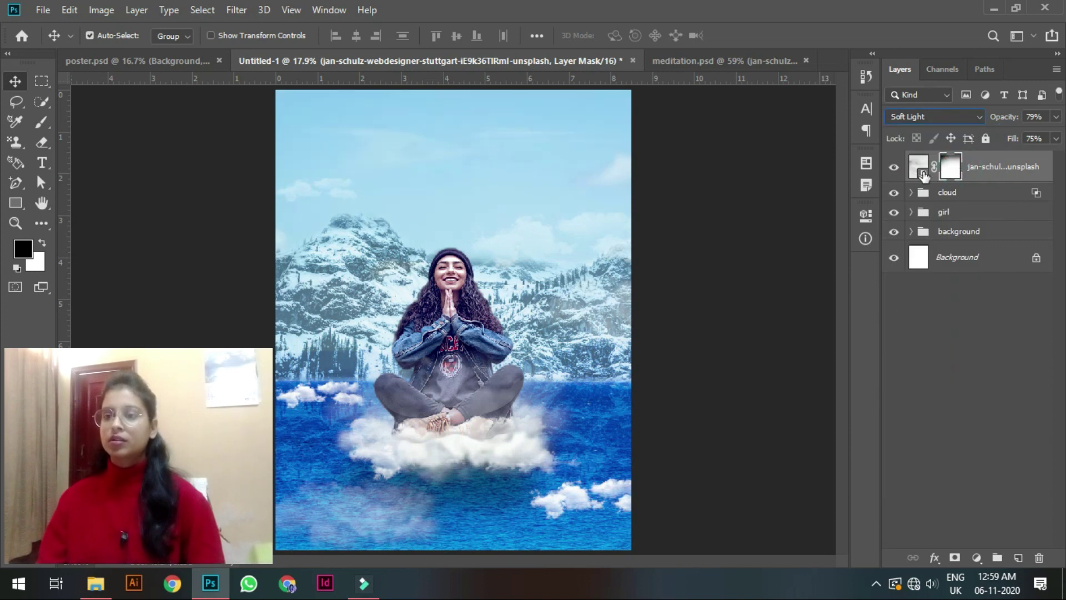
pyautogui.click(893, 168)
pyautogui.click(892, 169)
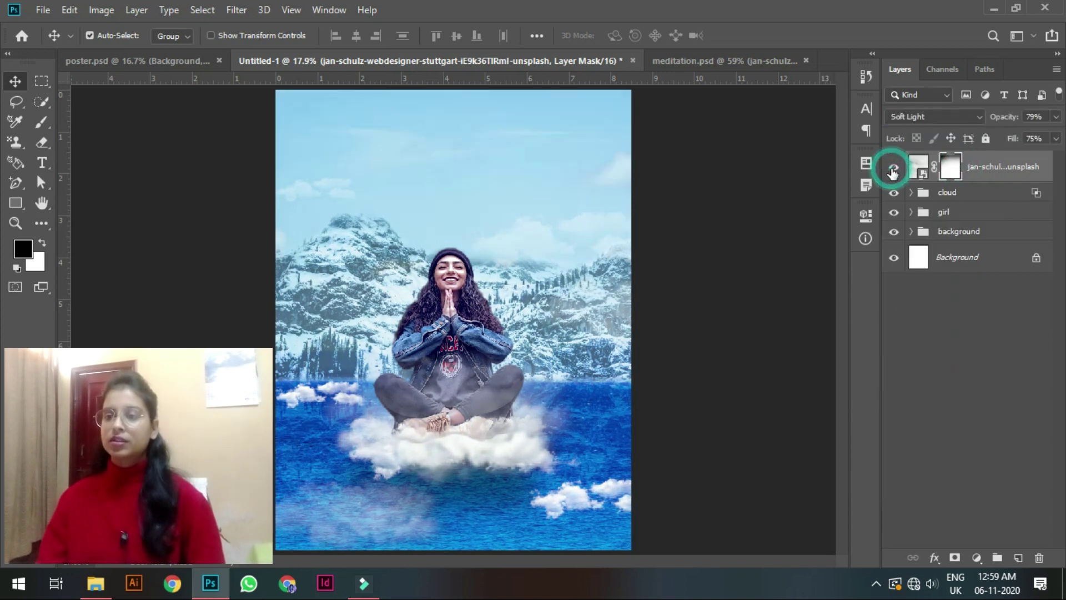
pyautogui.click(892, 169)
pyautogui.click(892, 169)
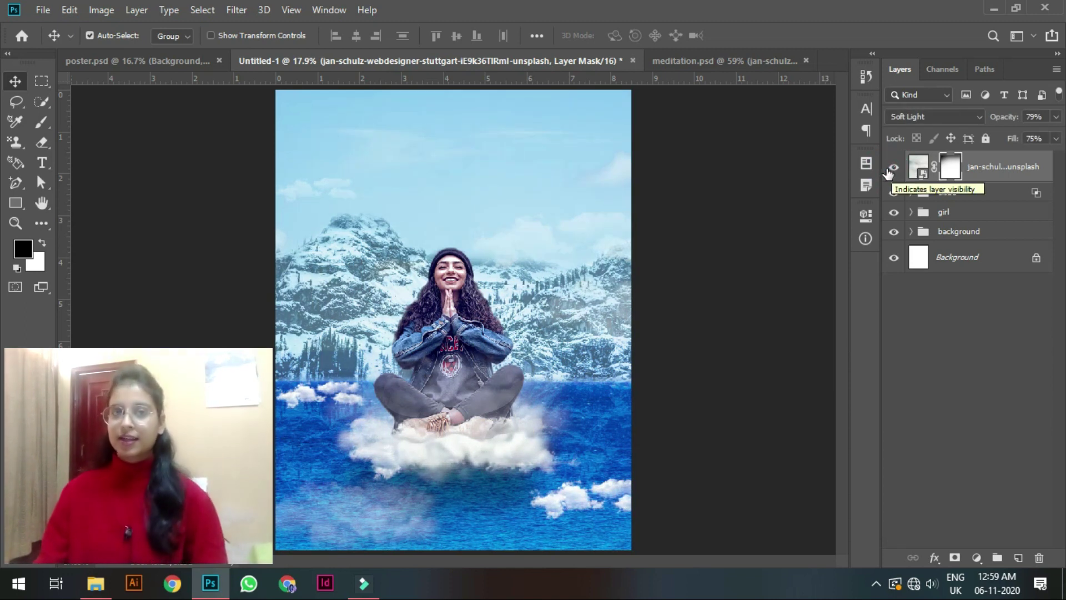
pyautogui.click(773, 204)
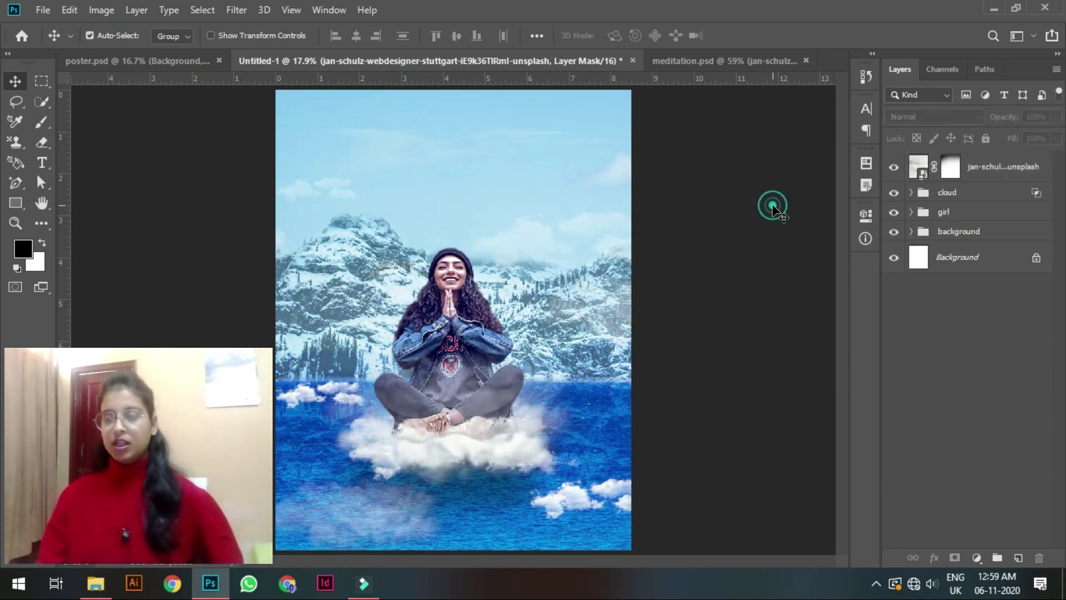
# Check Layer 2's effect in meditation.psd and return to the Untitled-1 poster.
pyautogui.click(633, 63)
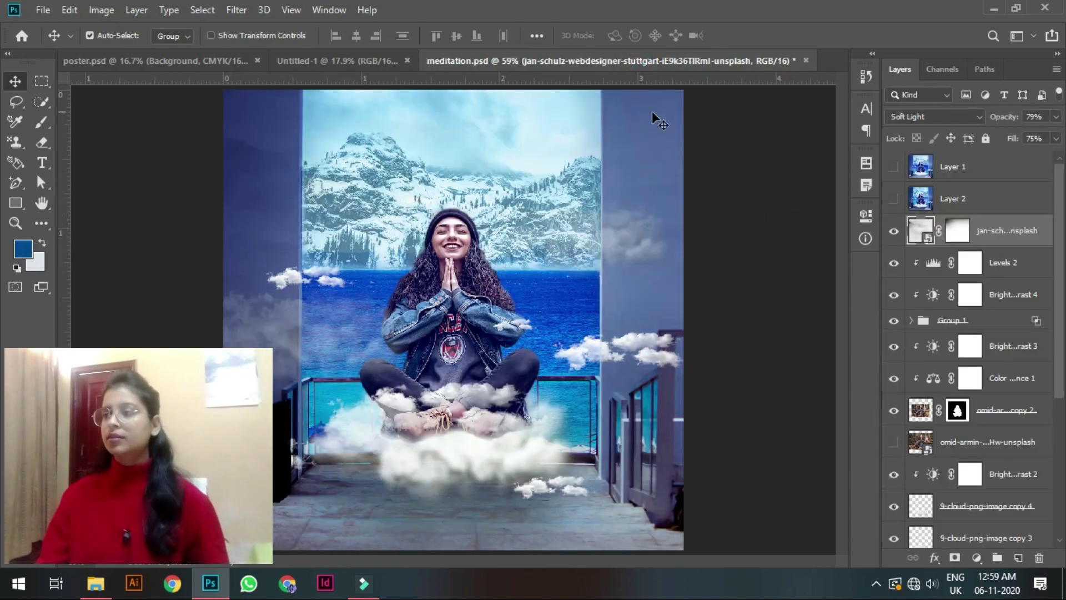
pyautogui.click(892, 200)
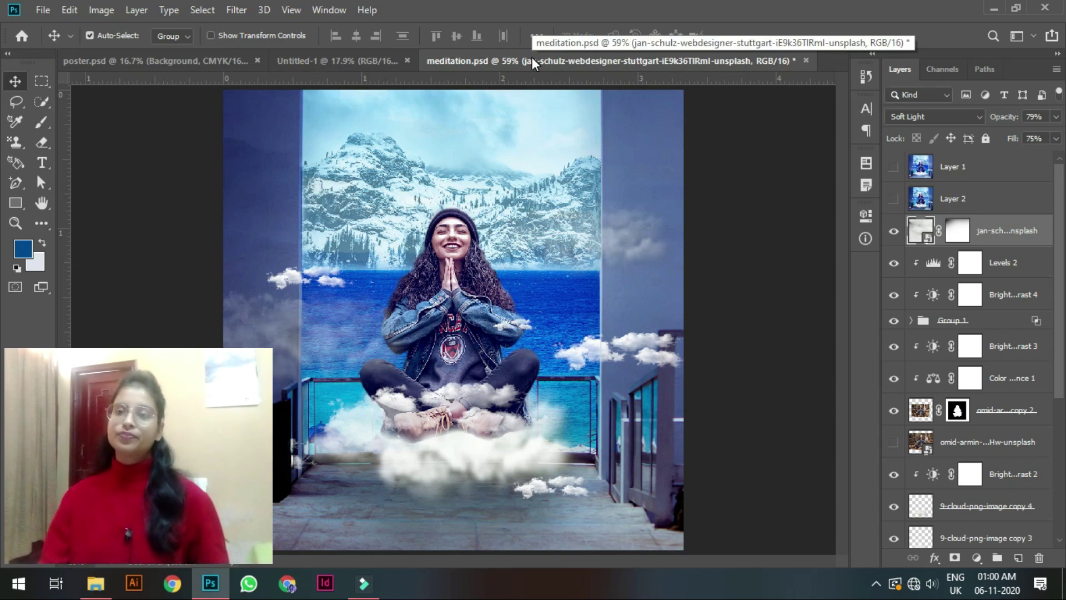
pyautogui.click(369, 64)
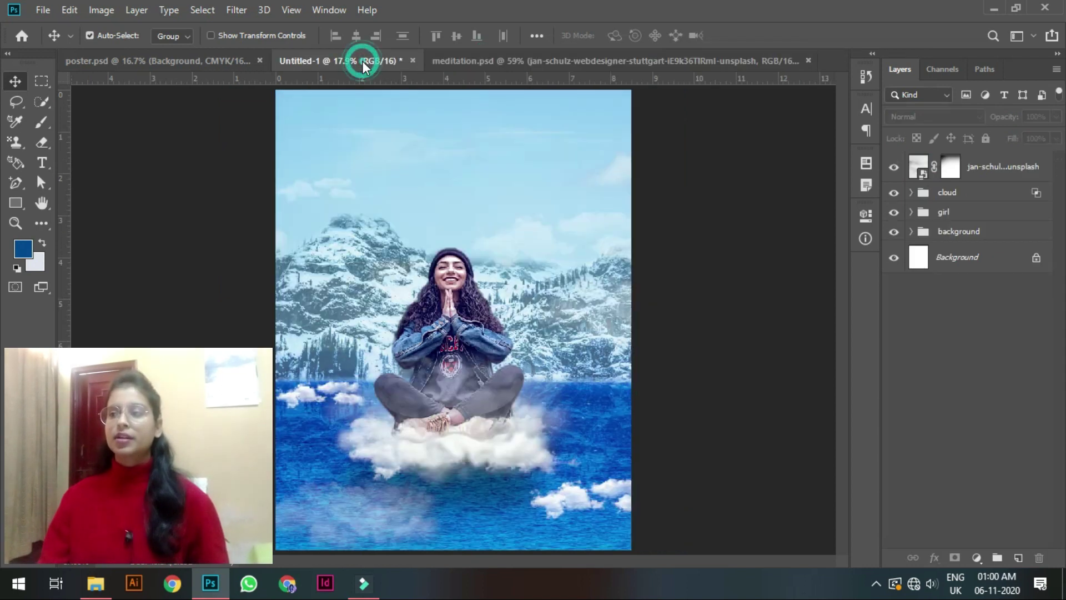
# Try a black "Med" title in Berlin Sans FB Demi Bold, enlarged beyond 36 pt, in the sky and delete it.
pyautogui.click(42, 162)
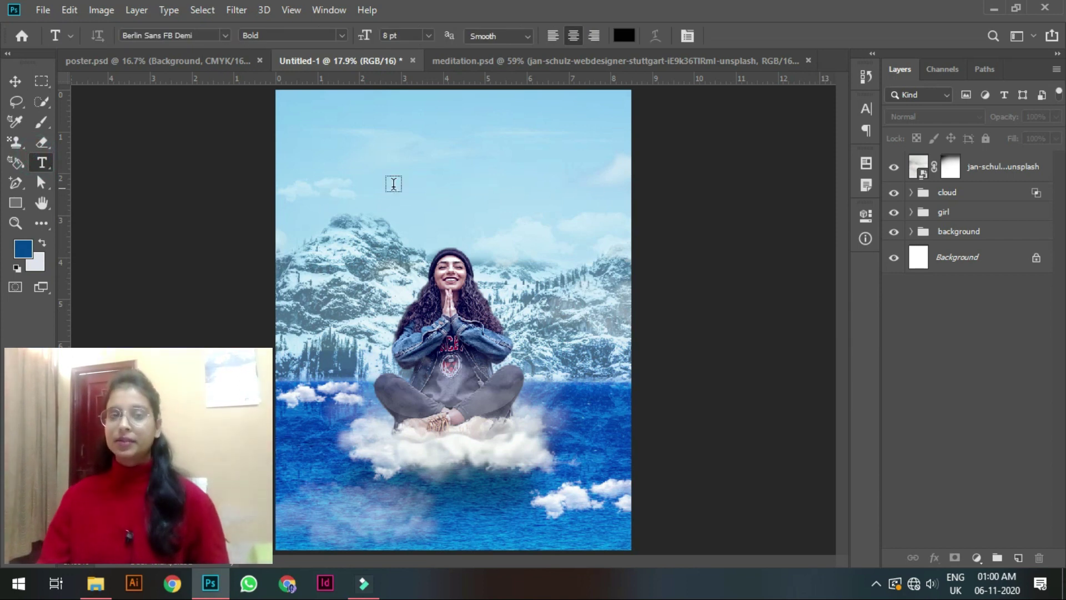
pyautogui.click(335, 194)
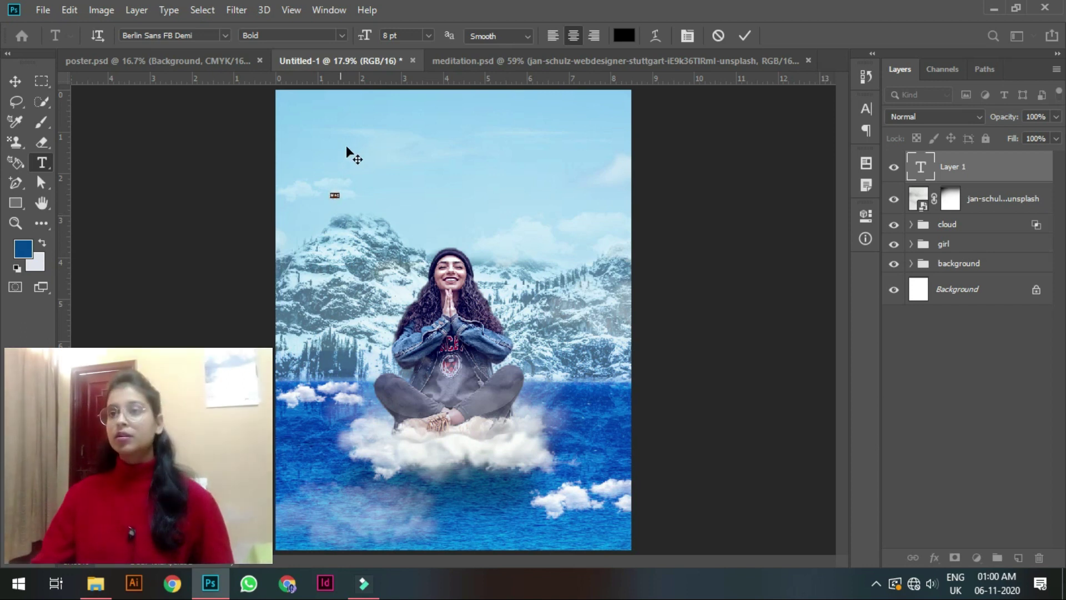
pyautogui.click(431, 37)
pyautogui.click(427, 193)
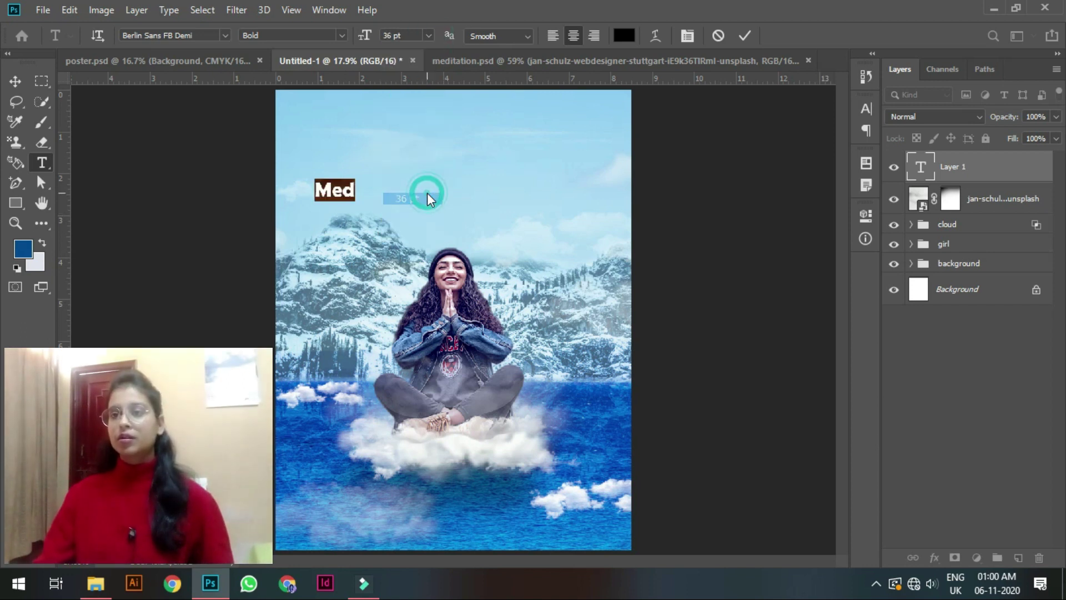
pyautogui.click(428, 37)
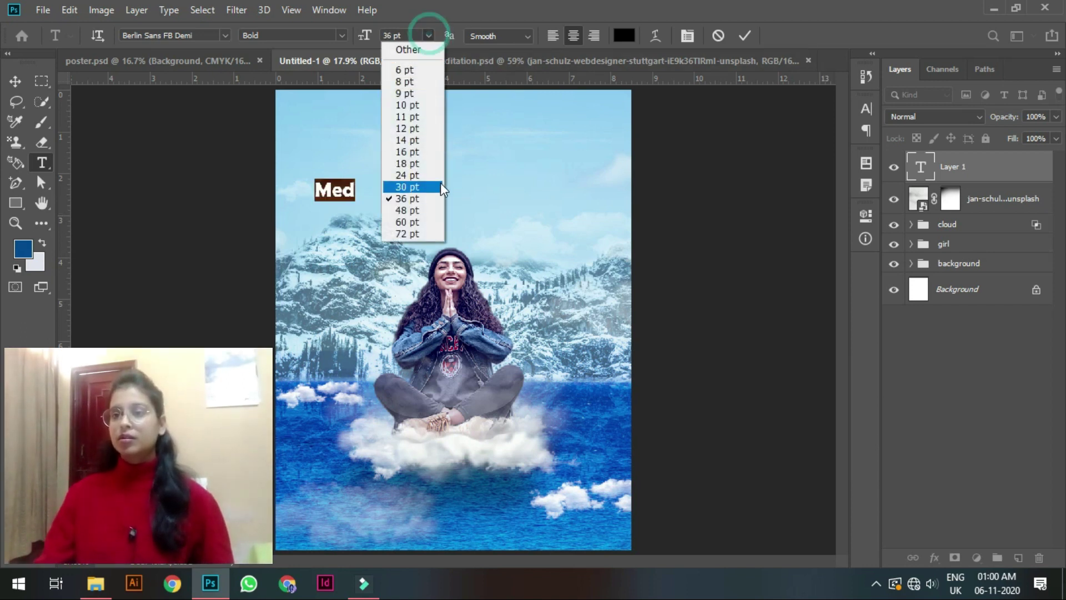
pyautogui.click(428, 214)
pyautogui.click(14, 82)
pyautogui.click(130, 178)
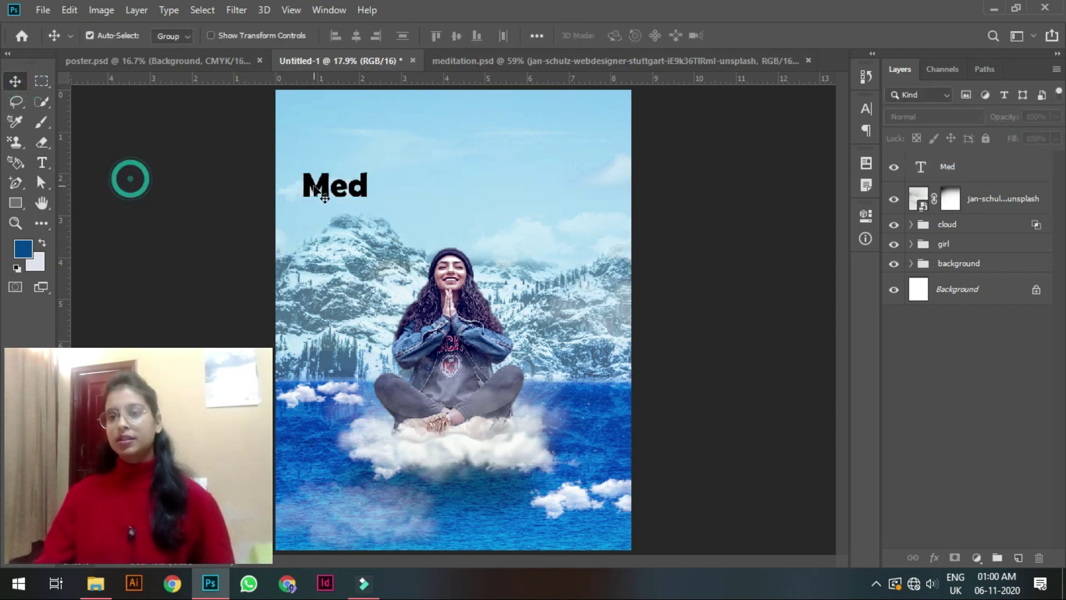
pyautogui.moveTo(325, 190); pyautogui.dragTo(326, 208)
pyautogui.press('Delete')
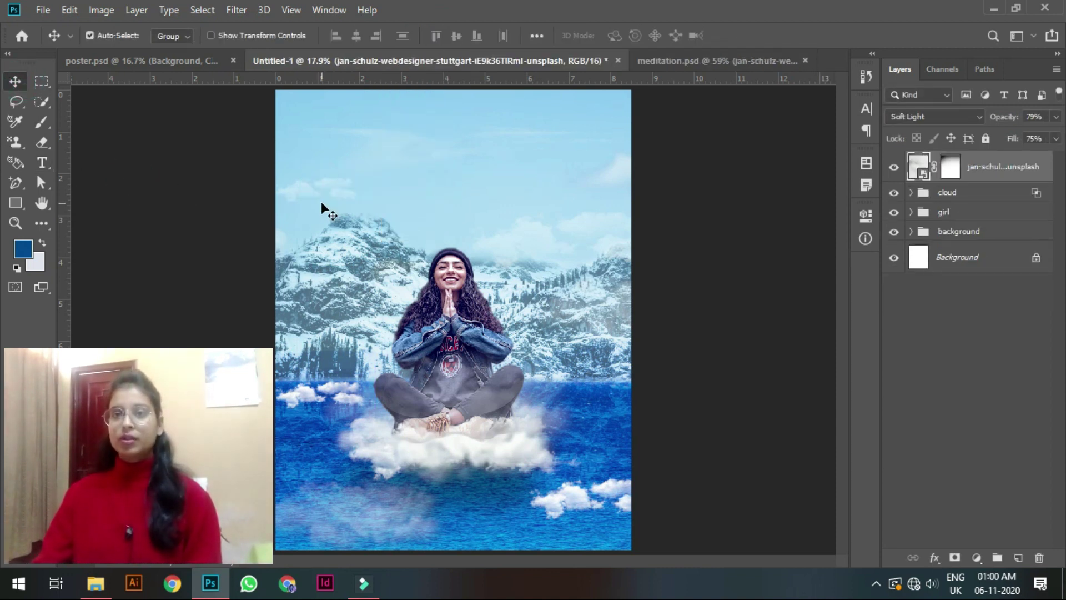
# In poster.psd, reposition the text group slightly and ungroup it into separate layers.
pyautogui.click(109, 65)
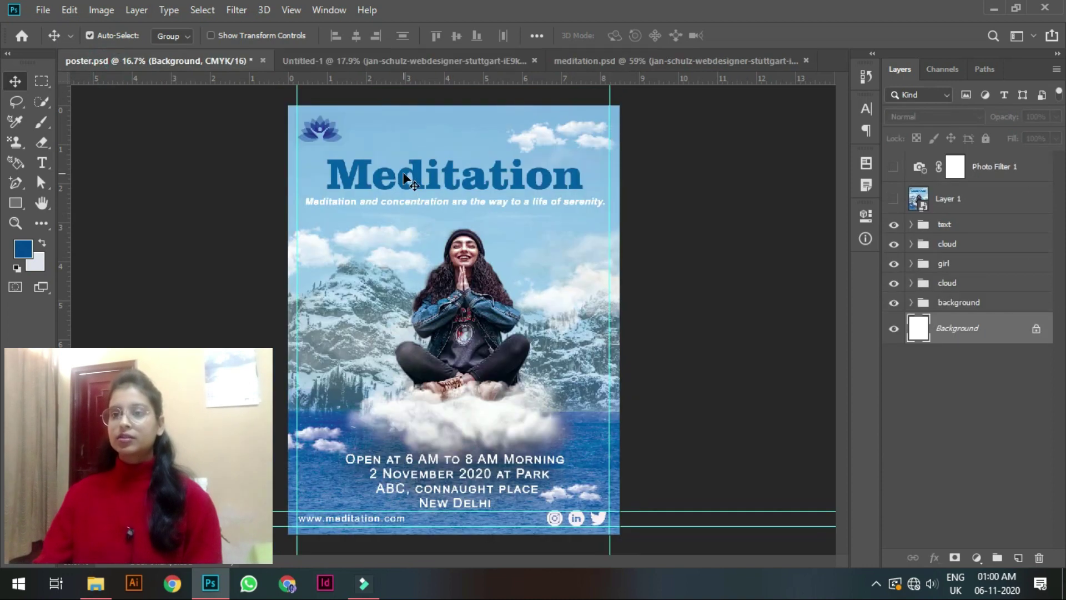
pyautogui.moveTo(335, 177)
pyautogui.mouseDown()
pyautogui.moveTo(356, 69)
pyautogui.moveTo(337, 172)
pyautogui.mouseUp()
pyautogui.click(912, 225)
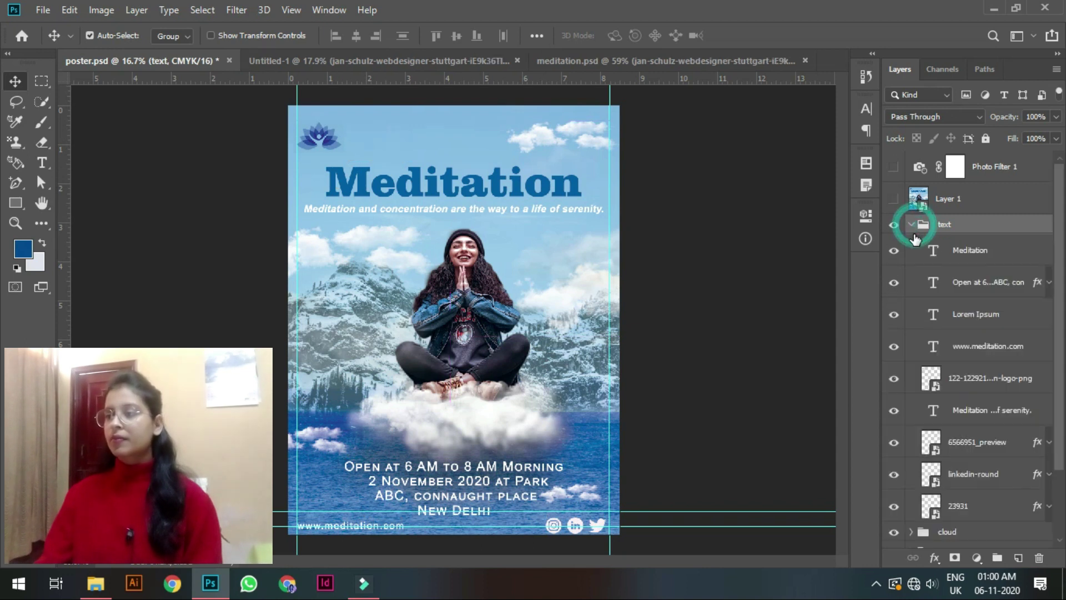
pyautogui.click(981, 253)
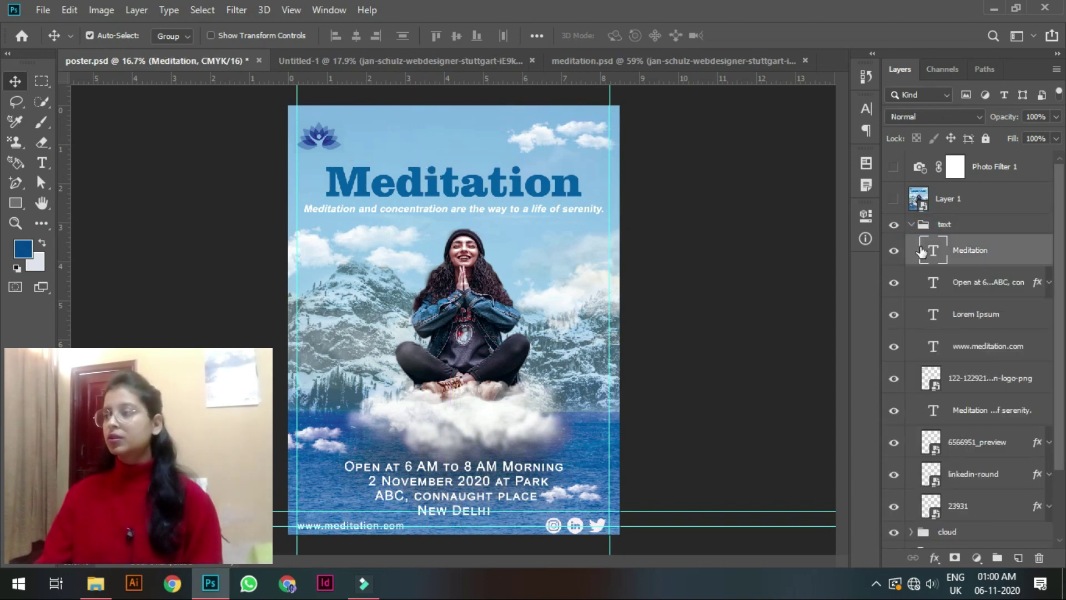
pyautogui.click(1003, 225)
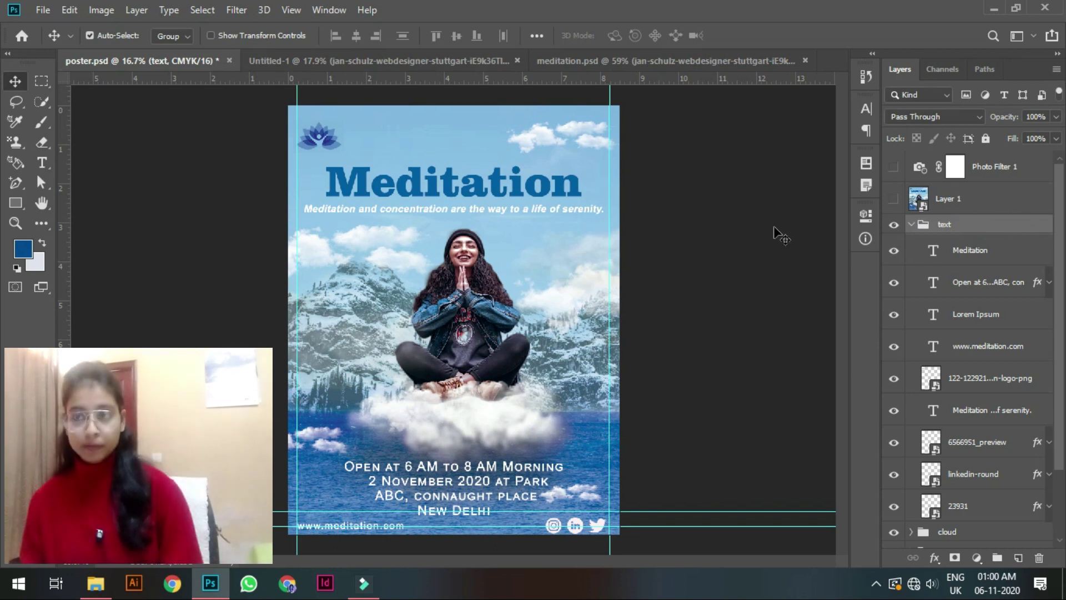
pyautogui.moveTo(498, 195); pyautogui.dragTo(505, 173)
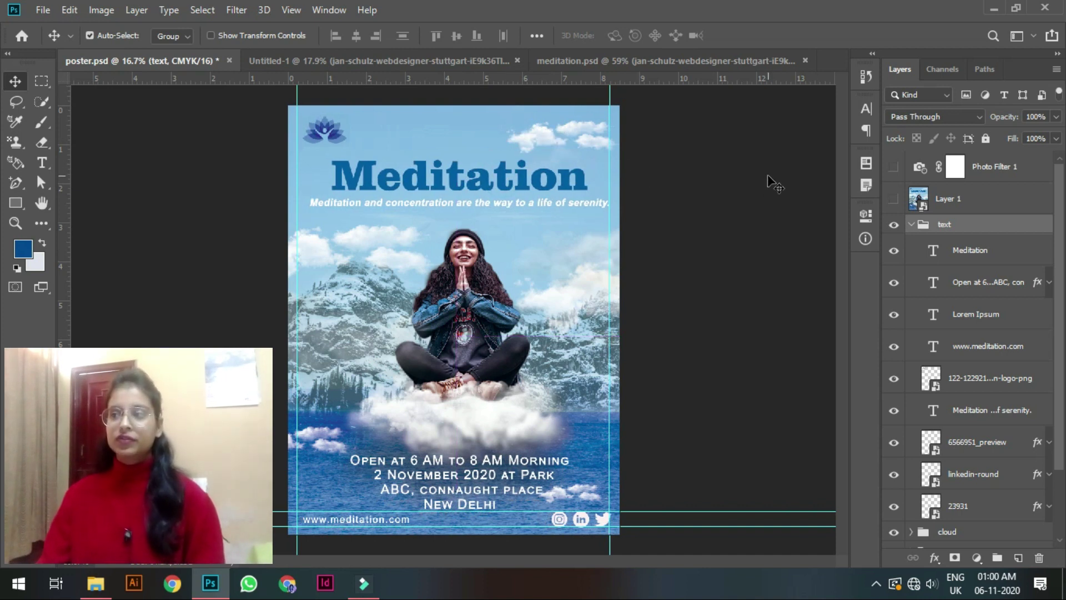
pyautogui.rightClick(1017, 230)
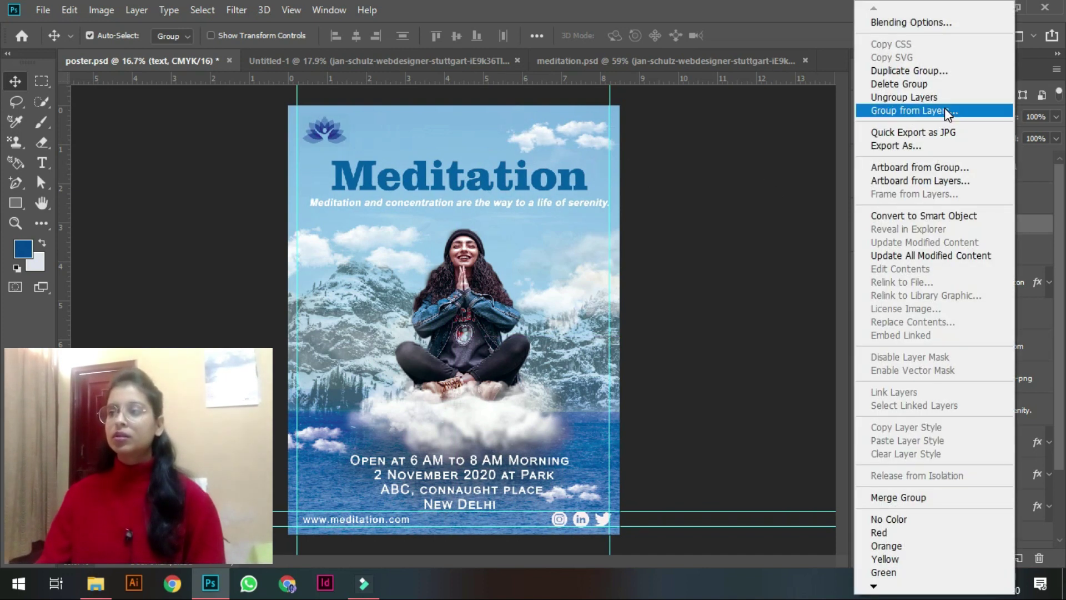
pyautogui.click(940, 97)
pyautogui.click(698, 184)
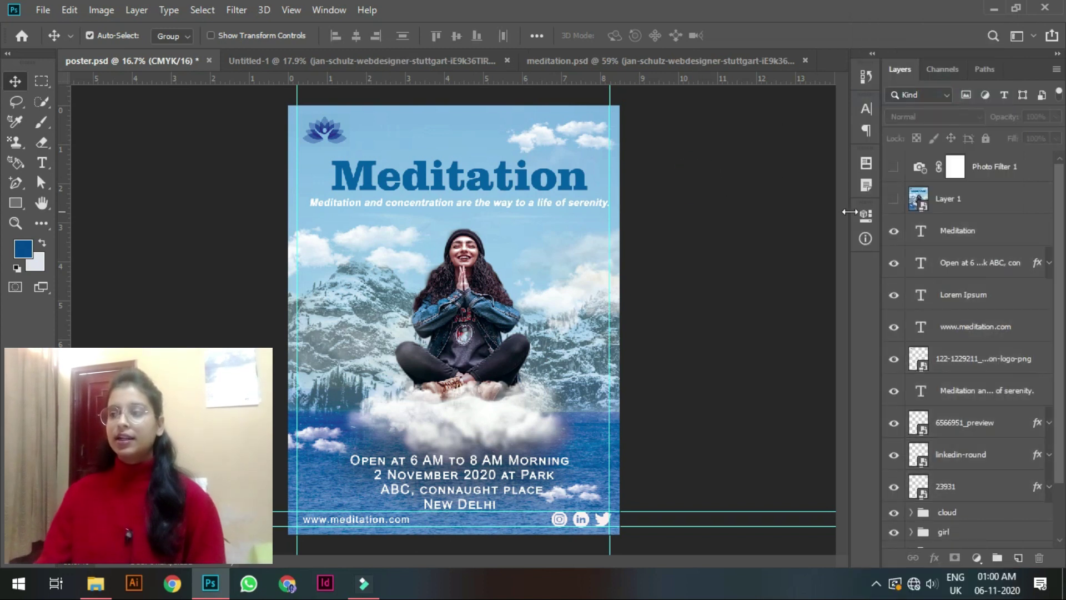
# Copy the Meditation title from poster.psd into Untitled-1 and place it in the sky above the mountains.
pyautogui.click(944, 232)
pyautogui.moveTo(503, 173); pyautogui.dragTo(393, 187)
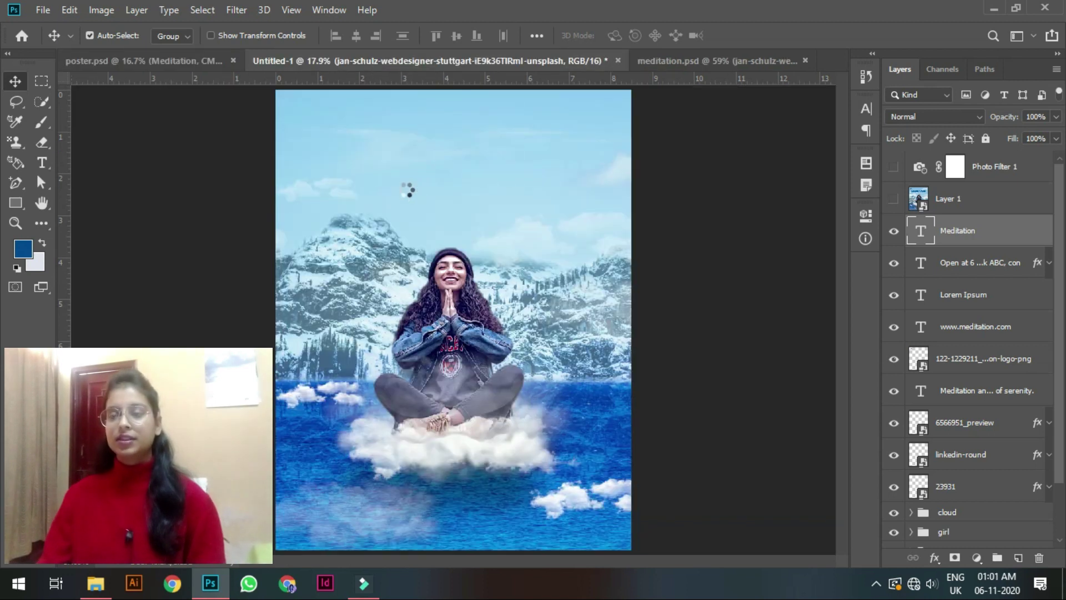
pyautogui.moveTo(356, 193); pyautogui.dragTo(412, 195)
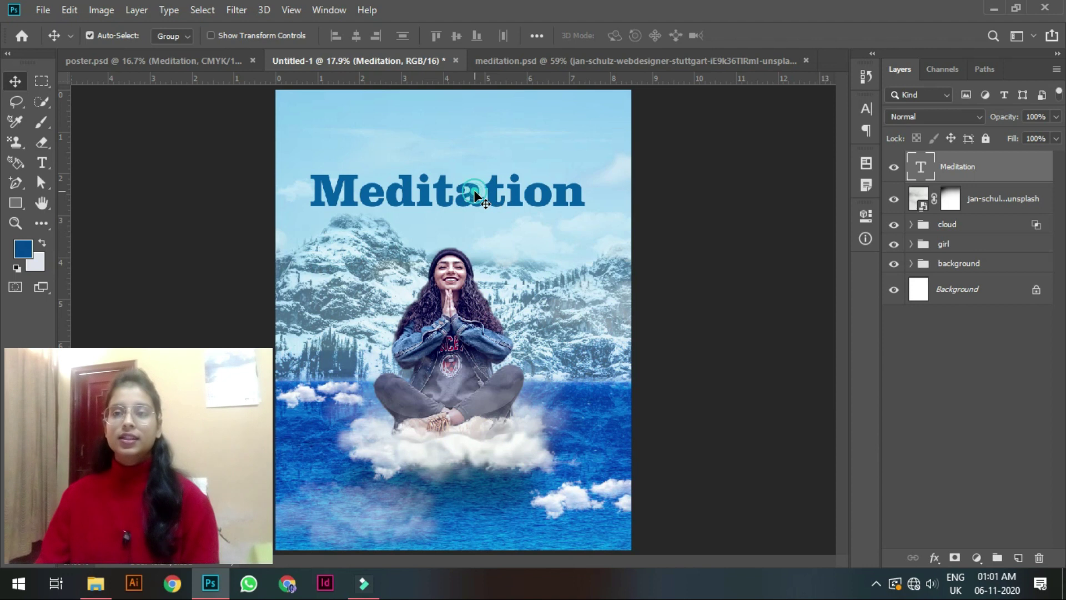
# Open the Meditation title's text color for editing and try white and black.
pyautogui.click(41, 163)
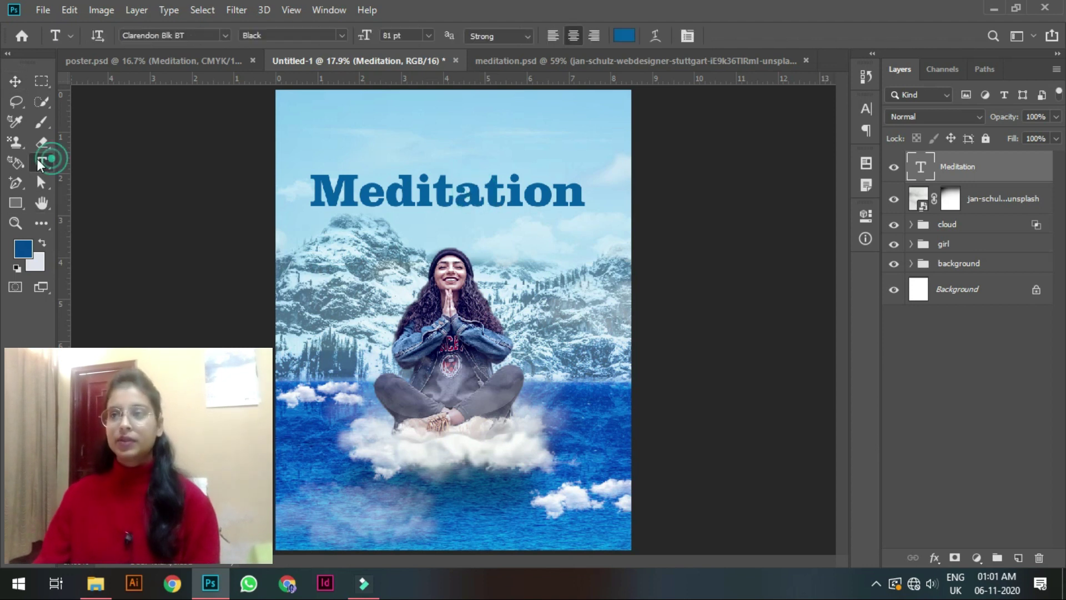
pyautogui.click(624, 36)
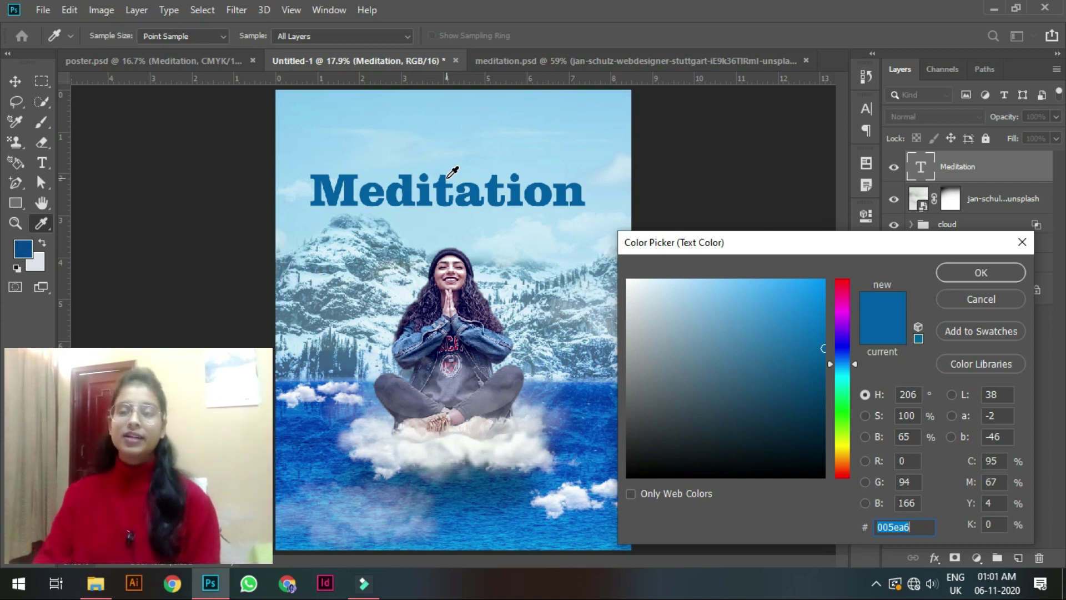
pyautogui.moveTo(646, 311); pyautogui.dragTo(602, 255)
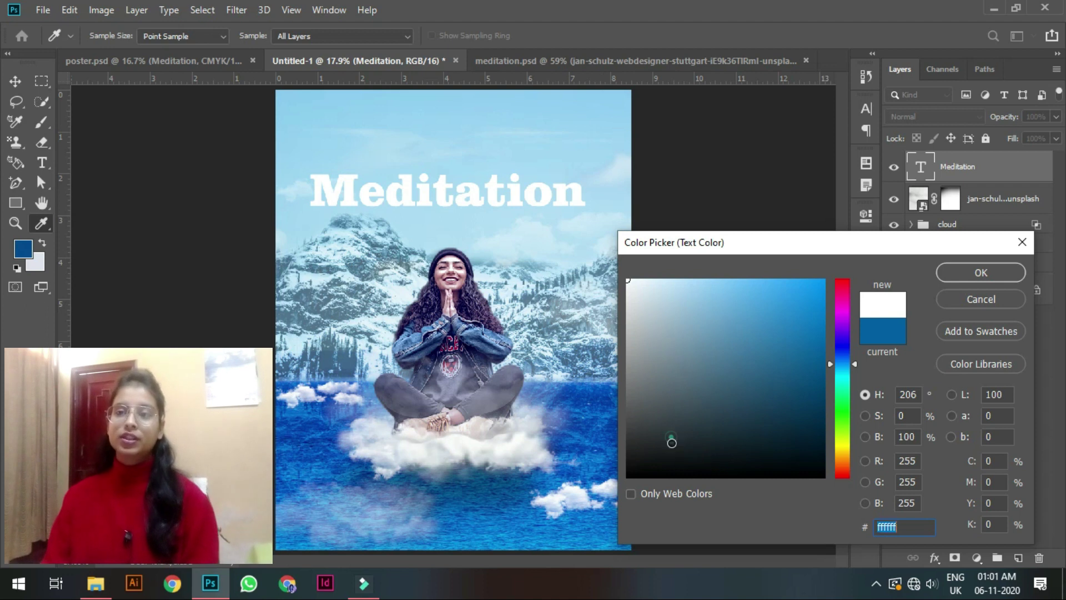
pyautogui.moveTo(671, 441); pyautogui.dragTo(651, 477)
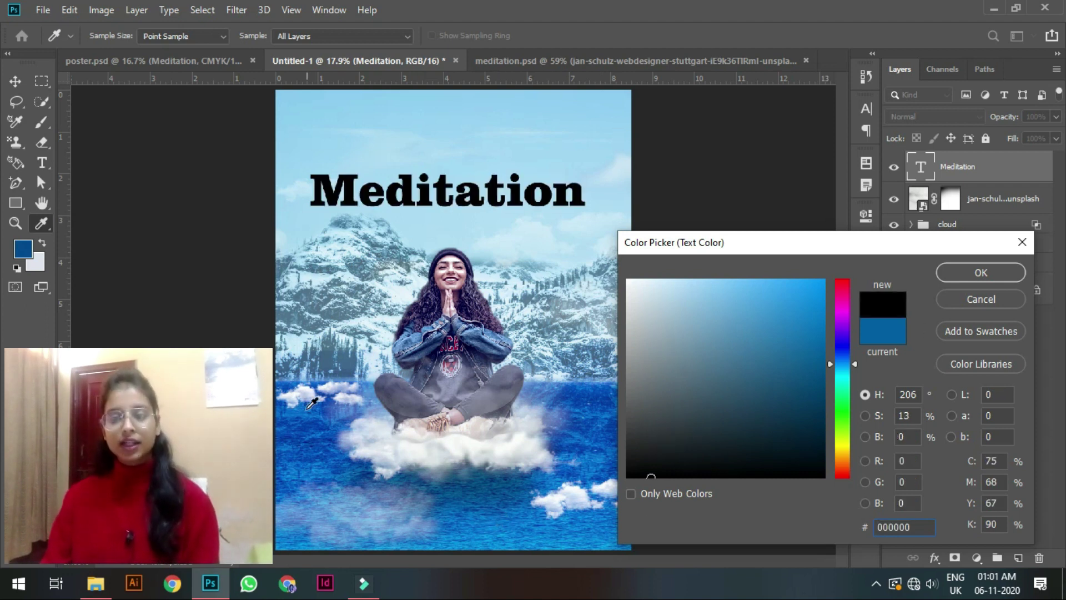
# Sample different blues from the sea and sky, and set the Meditation title's color to #034bb2.
pyautogui.click(312, 437)
pyautogui.click(310, 454)
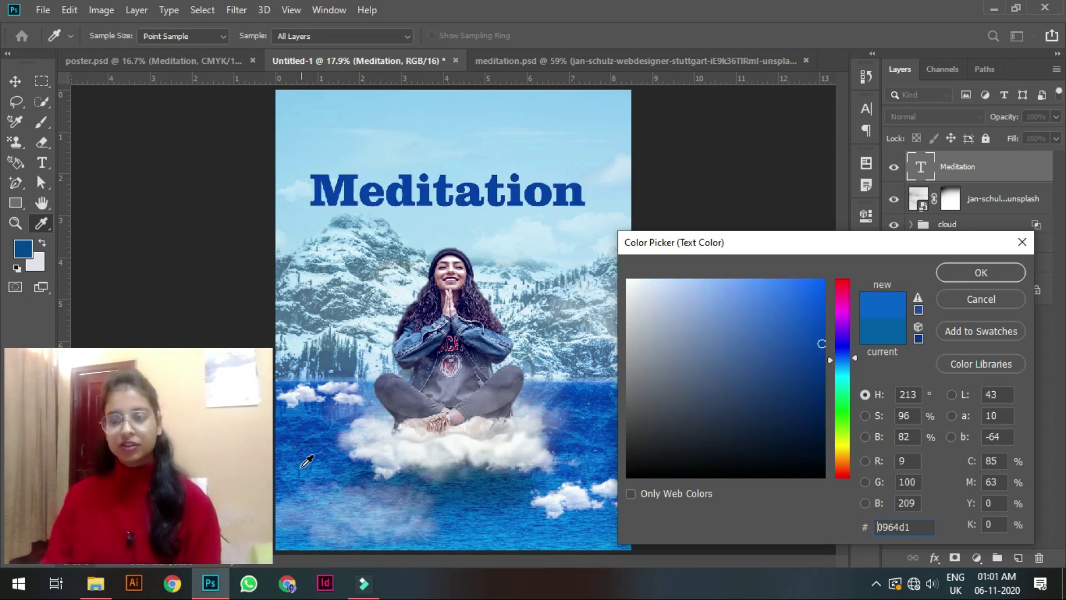
pyautogui.click(422, 461)
pyautogui.click(461, 496)
pyautogui.click(435, 112)
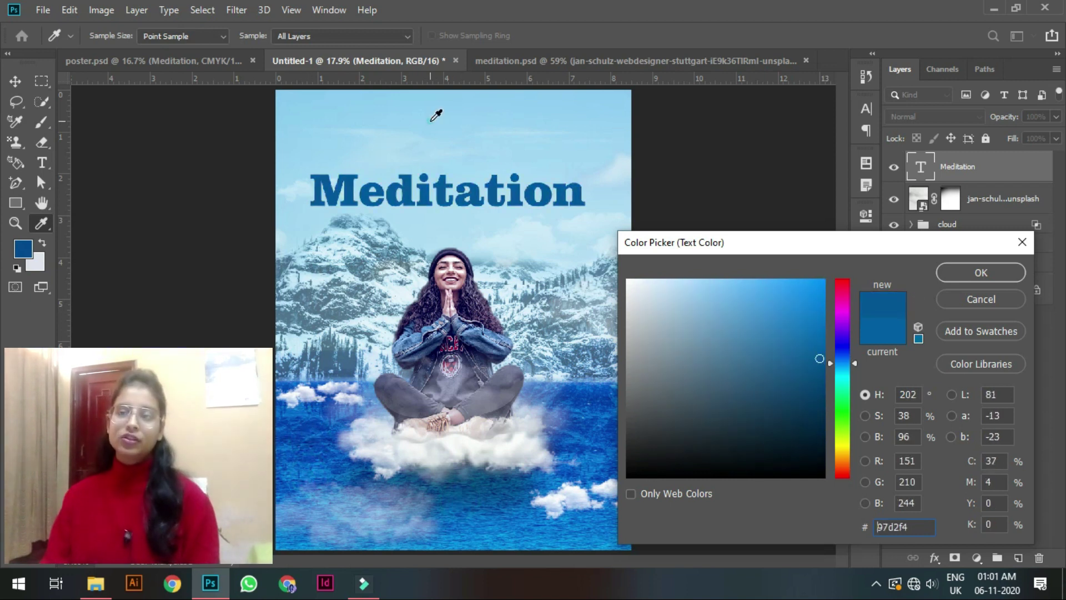
pyautogui.click(505, 501)
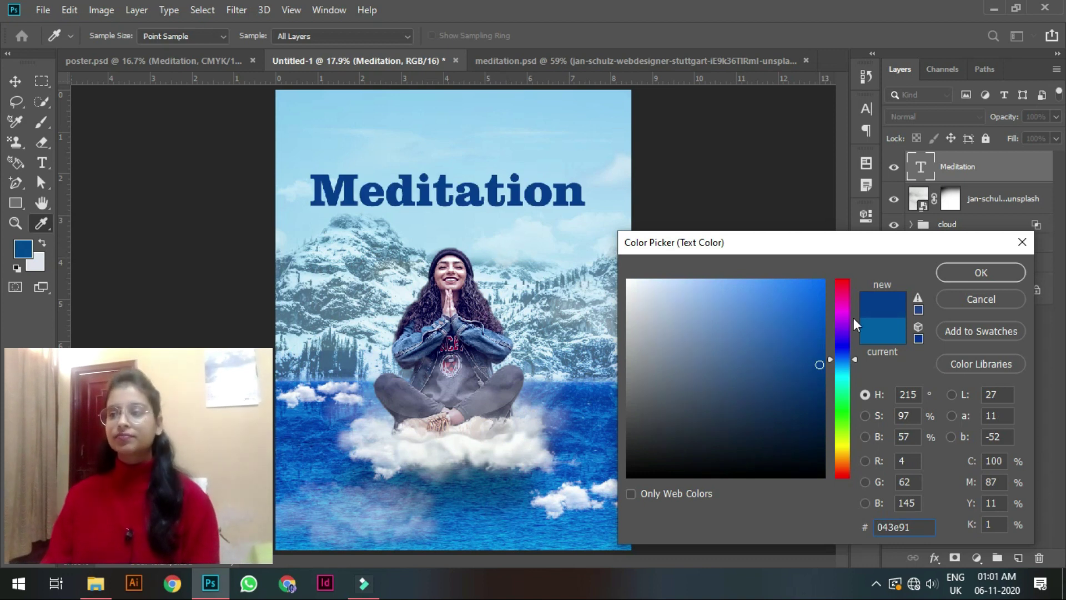
pyautogui.click(819, 331)
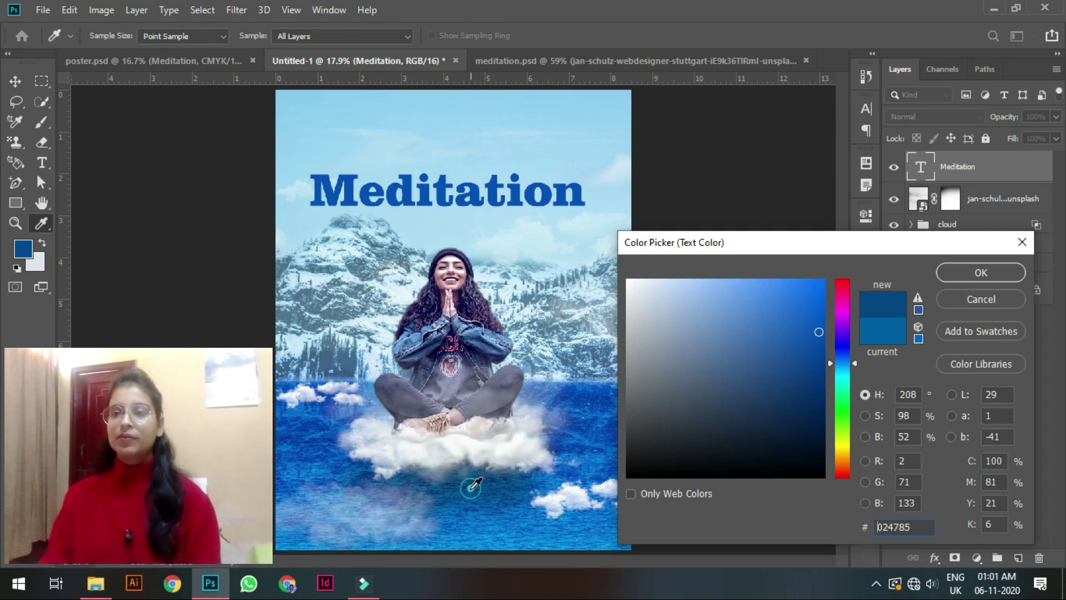
pyautogui.click(491, 498)
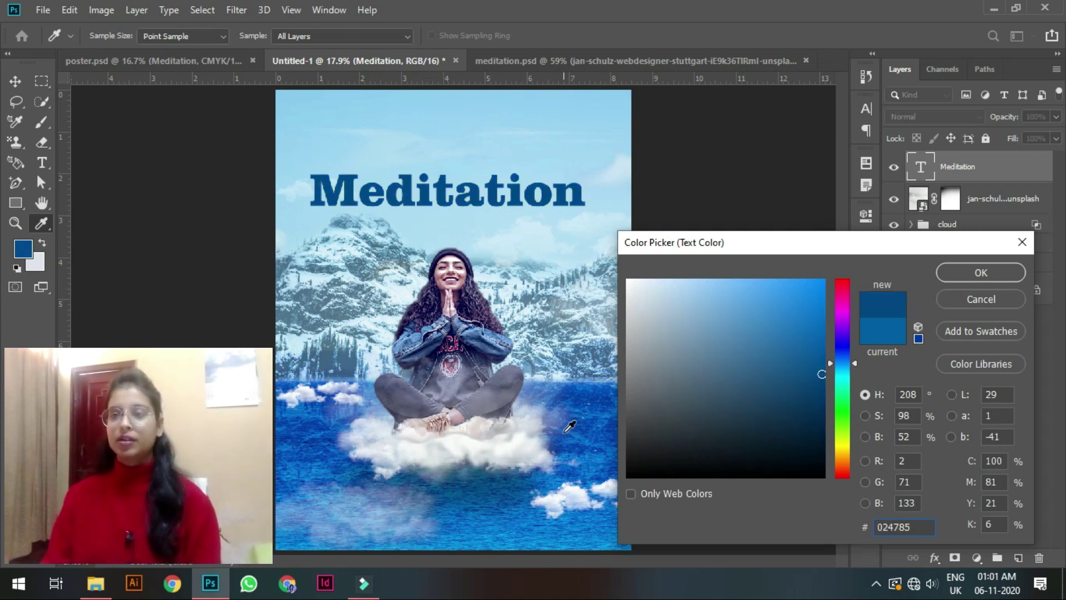
pyautogui.click(567, 436)
pyautogui.click(574, 445)
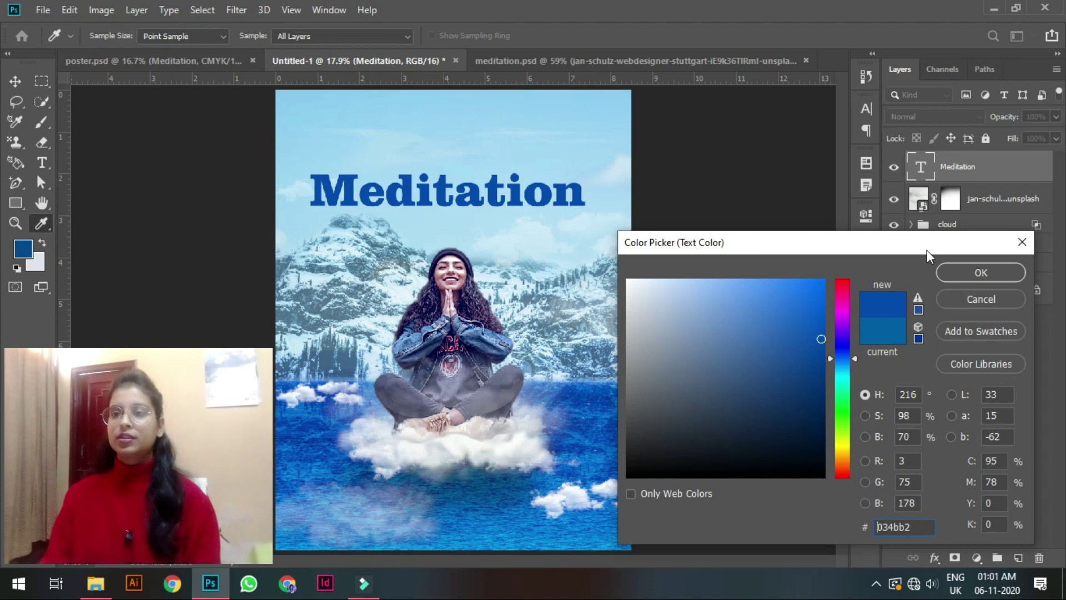
pyautogui.click(977, 272)
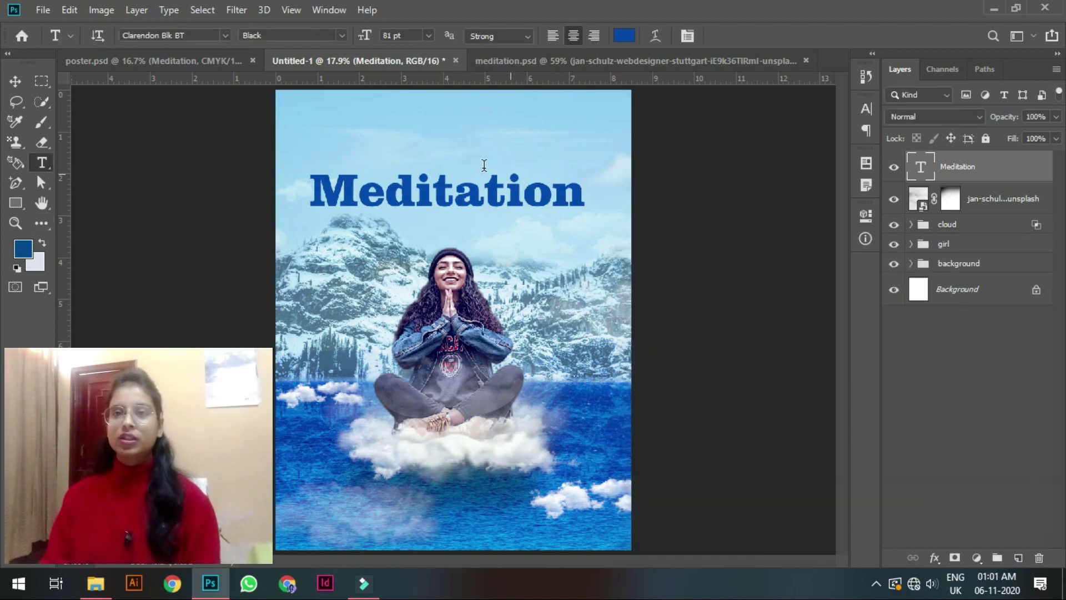
# Check which font family the Meditation title uses.
pyautogui.click(202, 35)
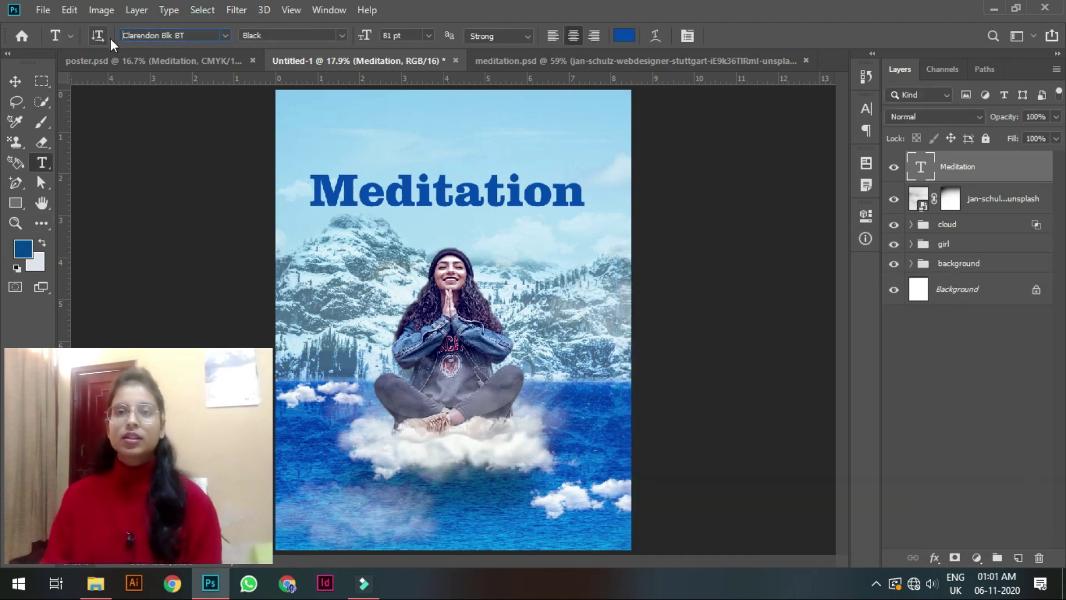
pyautogui.moveTo(197, 36); pyautogui.dragTo(157, 35)
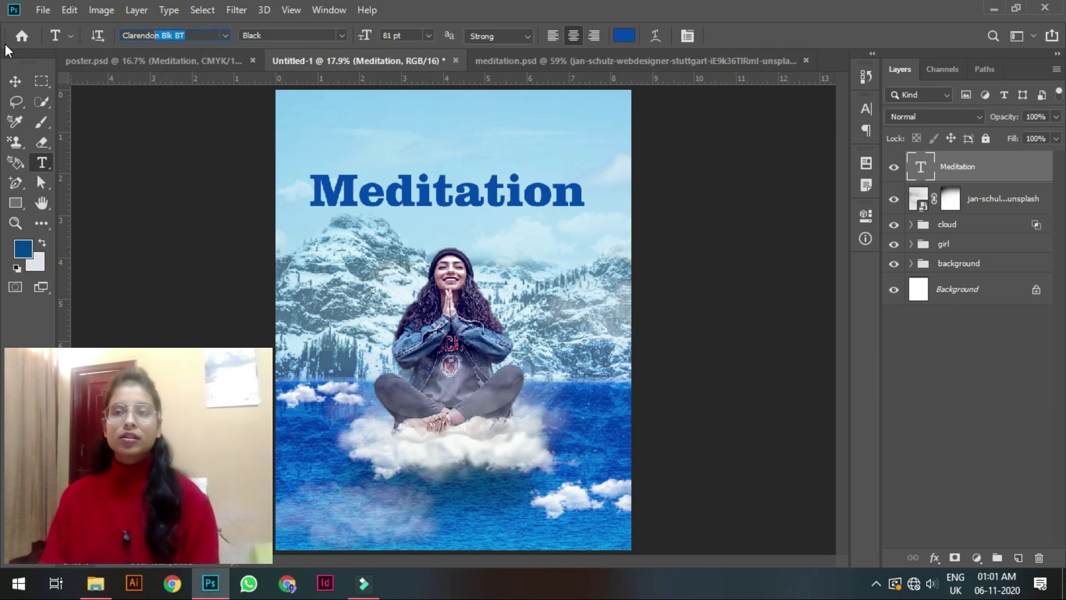
pyautogui.click(15, 81)
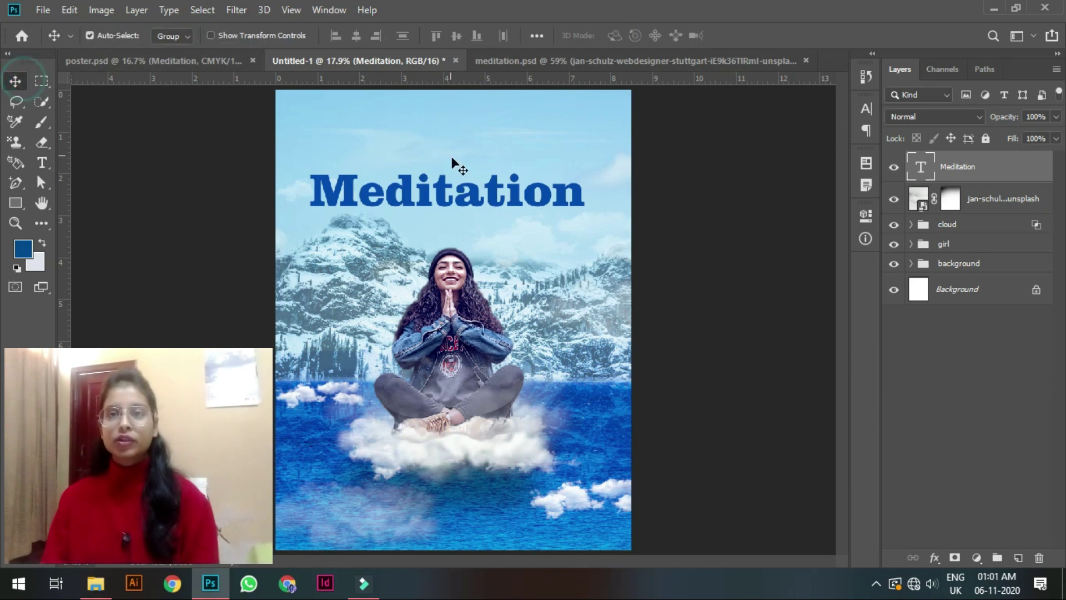
pyautogui.click(40, 164)
pyautogui.click(191, 35)
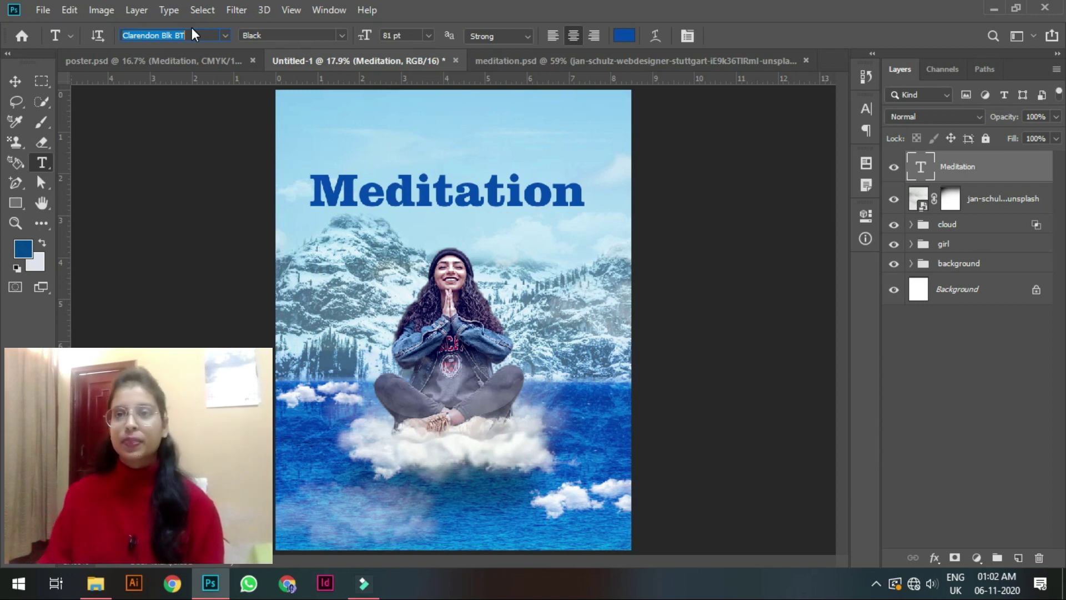
# In poster.psd, shift the white tagline beneath the Meditation title slightly.
pyautogui.click(218, 61)
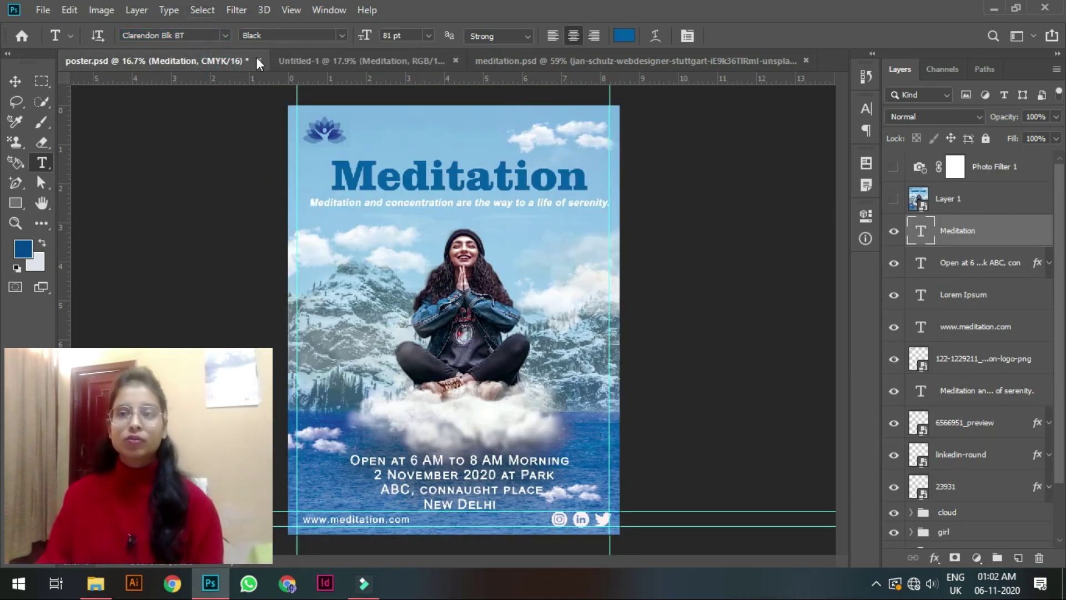
pyautogui.click(15, 81)
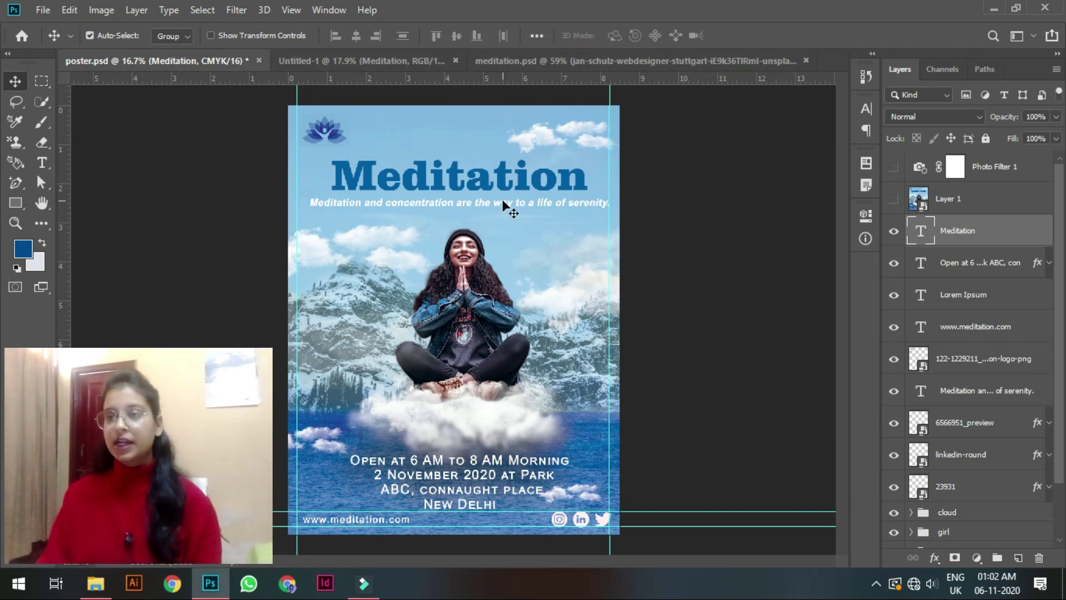
pyautogui.moveTo(562, 201); pyautogui.dragTo(555, 203)
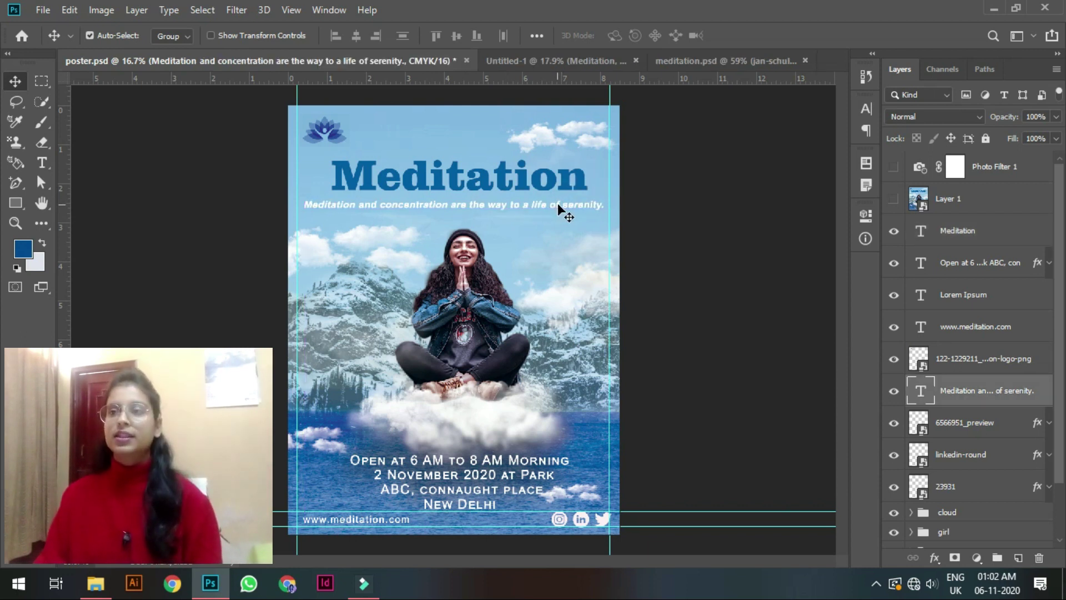
# Return to Untitled-1 and move the Meditation title slightly higher in the sky.
pyautogui.click(580, 56)
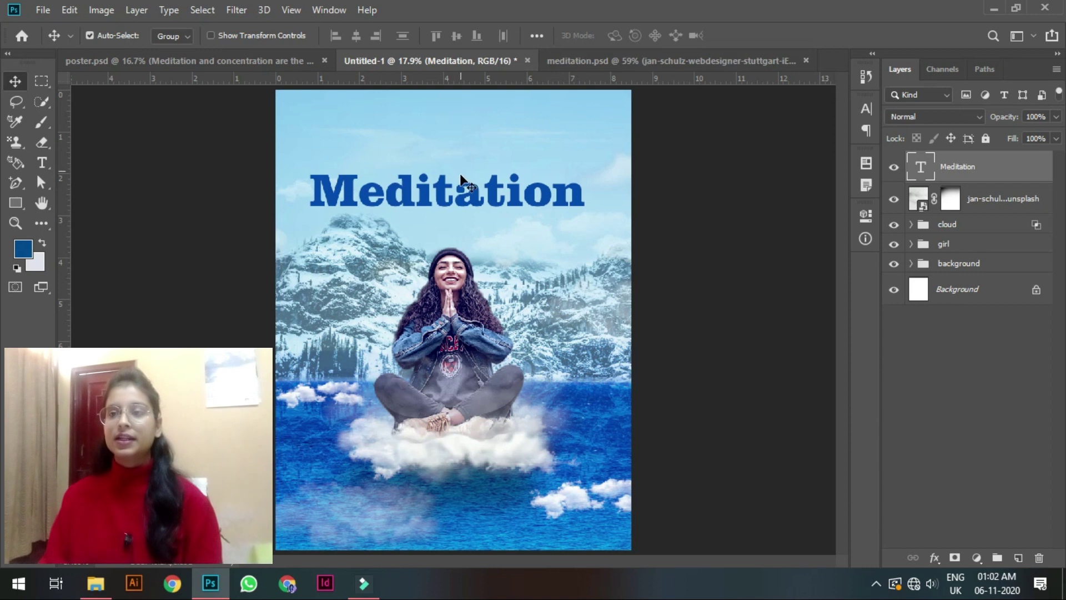
pyautogui.moveTo(447, 192); pyautogui.dragTo(446, 172)
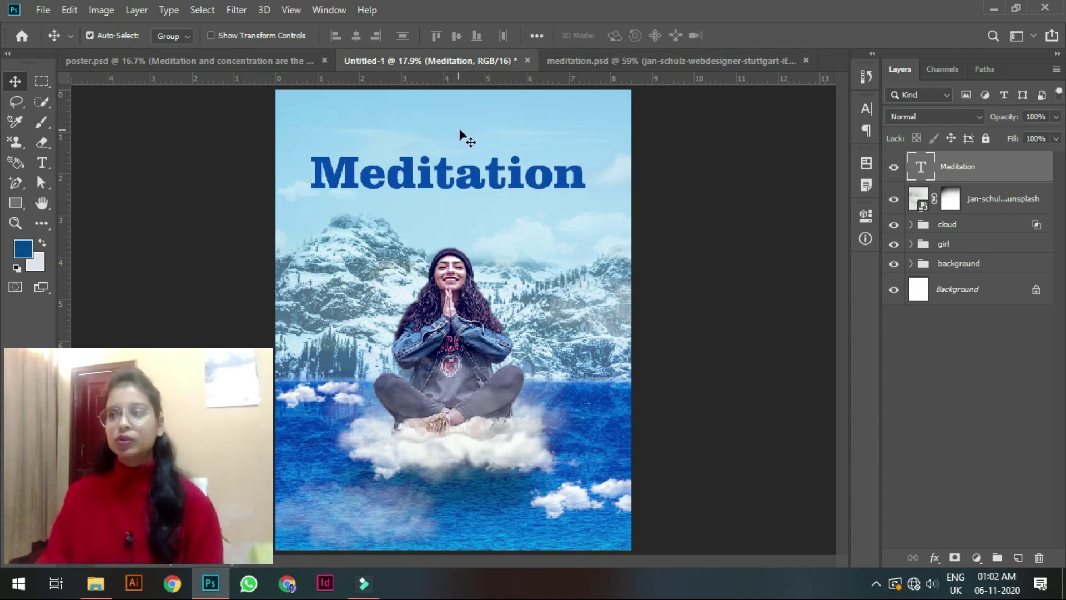
pyautogui.click(43, 162)
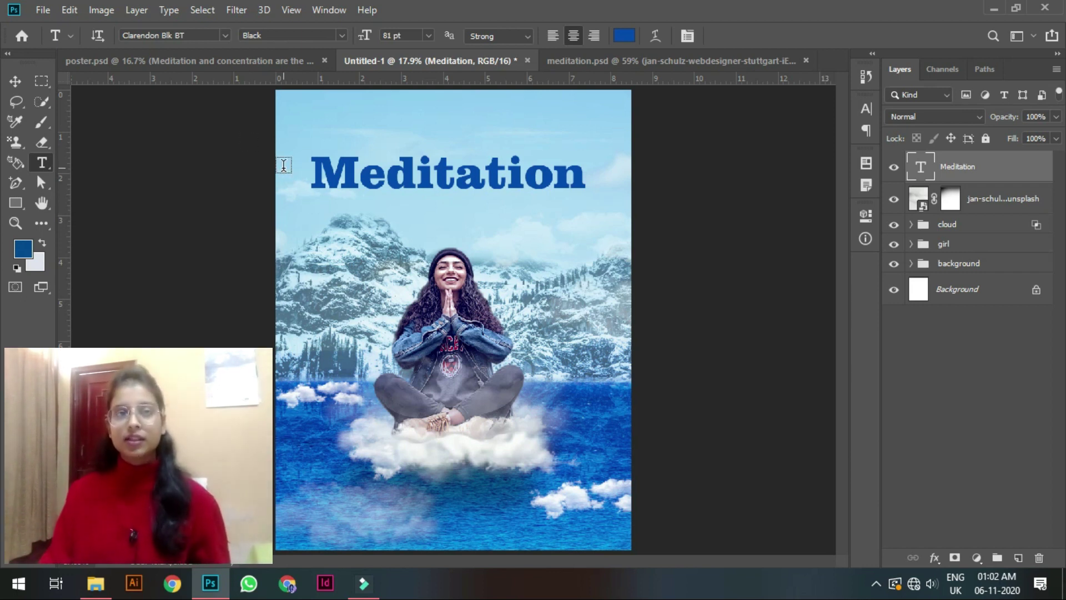
pyautogui.click(314, 198)
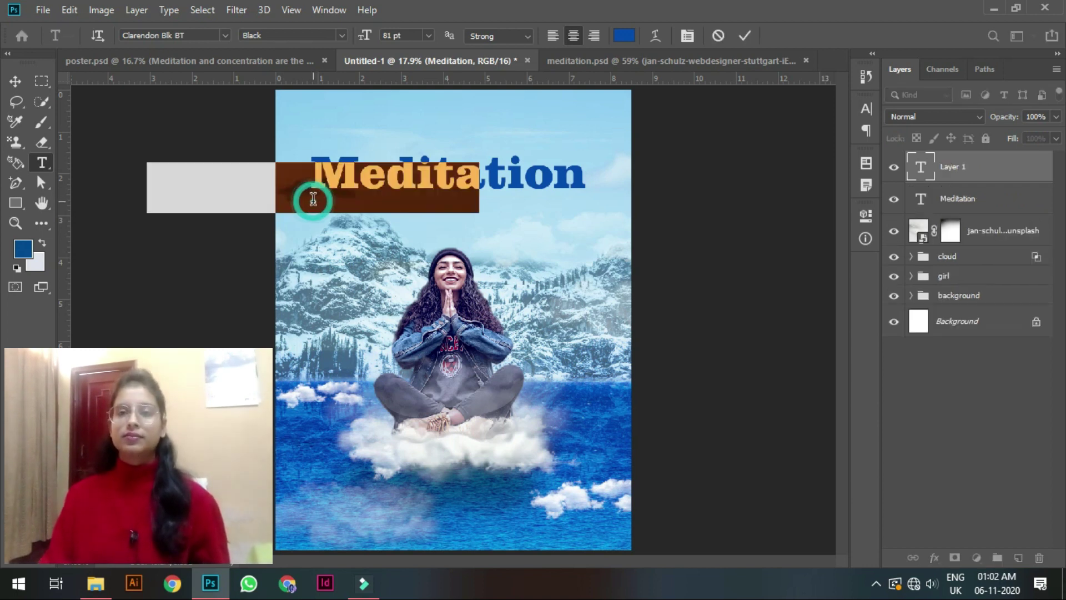
pyautogui.click(15, 81)
pyautogui.moveTo(371, 187); pyautogui.dragTo(467, 199)
pyautogui.press('Delete')
# Copy the tagline from poster.psd to just below the Untitled-1 title and align both text layers by their horizontal centers.
pyautogui.click(265, 62)
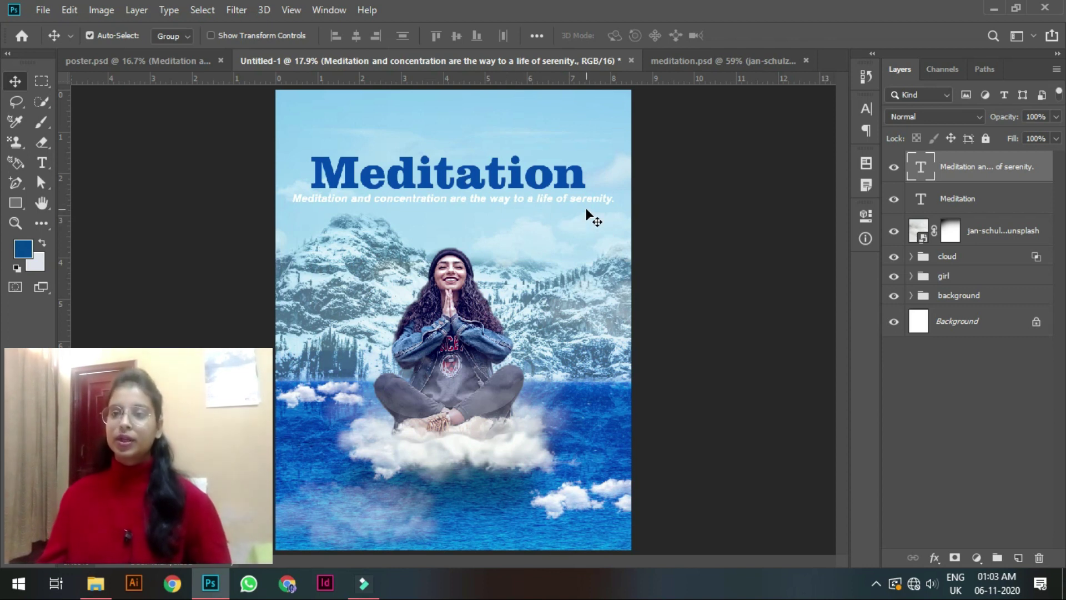
pyautogui.click(492, 180)
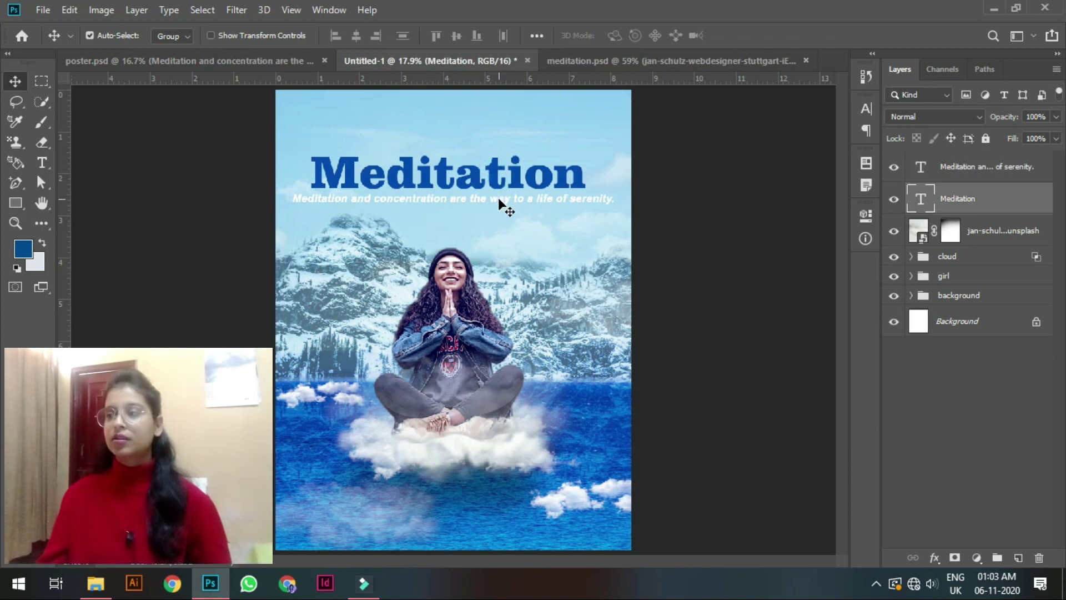
pyautogui.keyDown('shift'); pyautogui.click(495, 198); pyautogui.keyUp('shift')
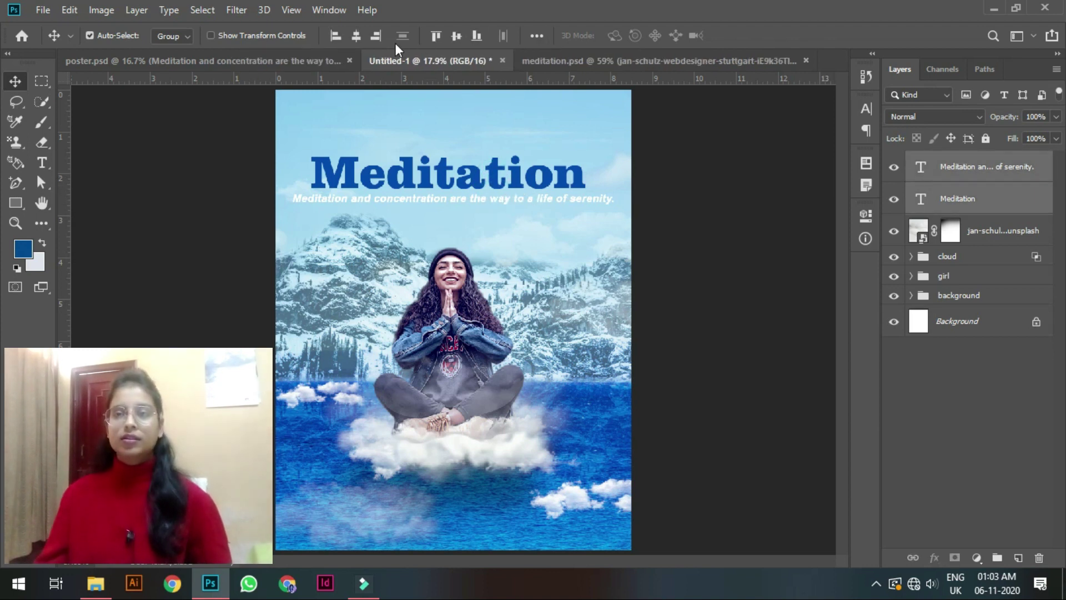
pyautogui.click(356, 36)
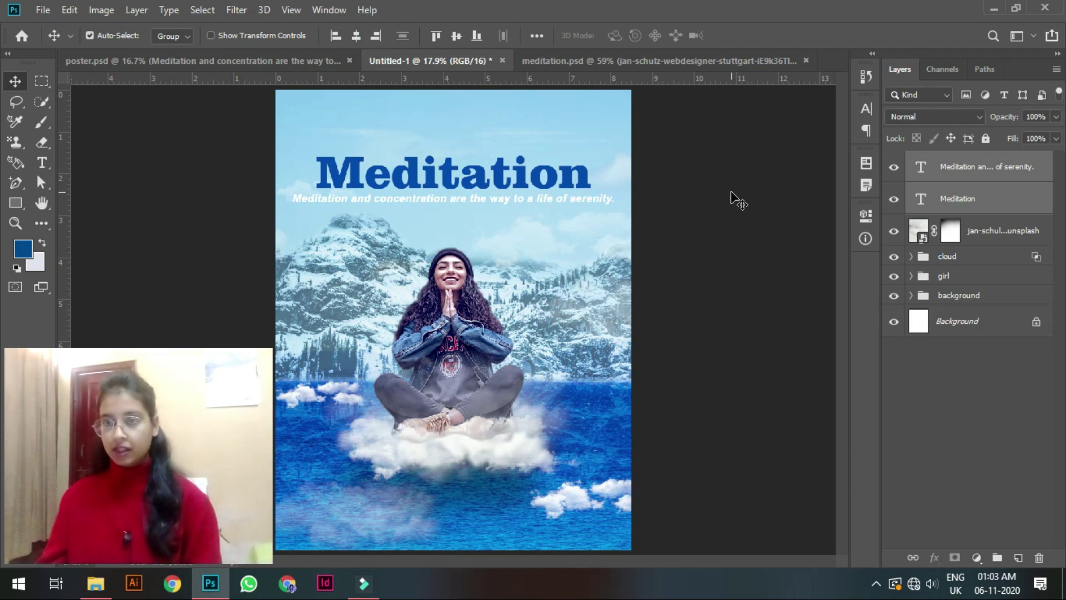
# Nudge the title and tagline together slightly to the right, and recolor the tagline black (000000).
pyautogui.moveTo(724, 191); pyautogui.dragTo(727, 191)
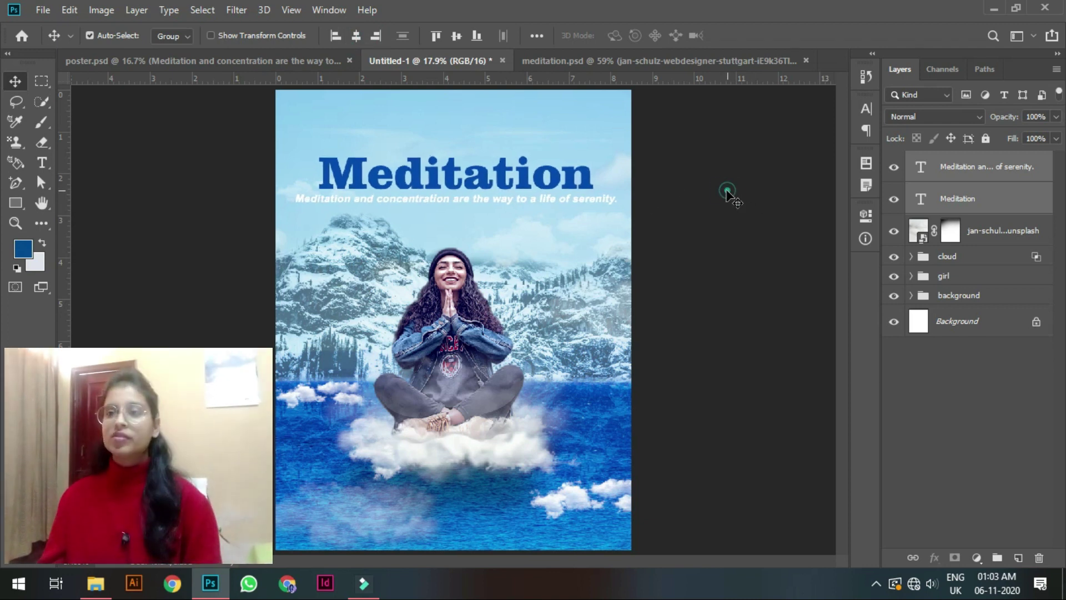
pyautogui.click(455, 198)
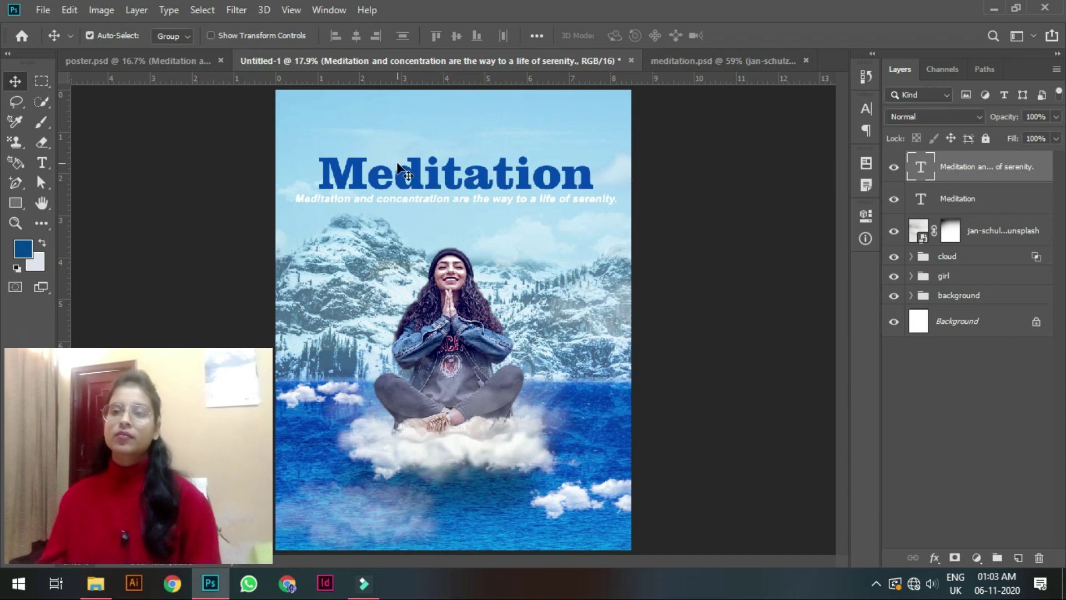
pyautogui.click(42, 163)
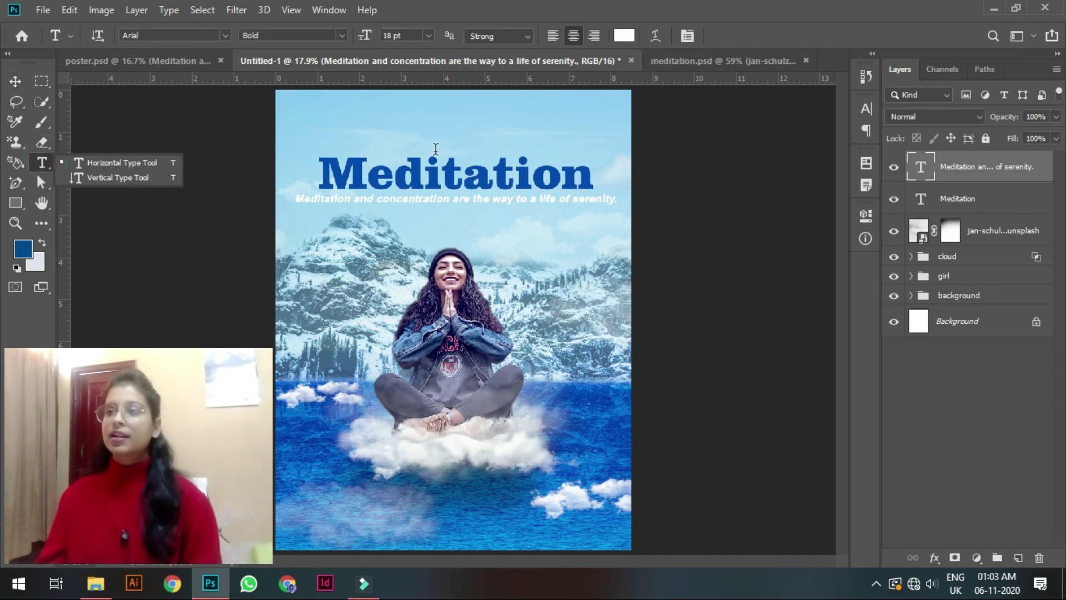
pyautogui.click(623, 36)
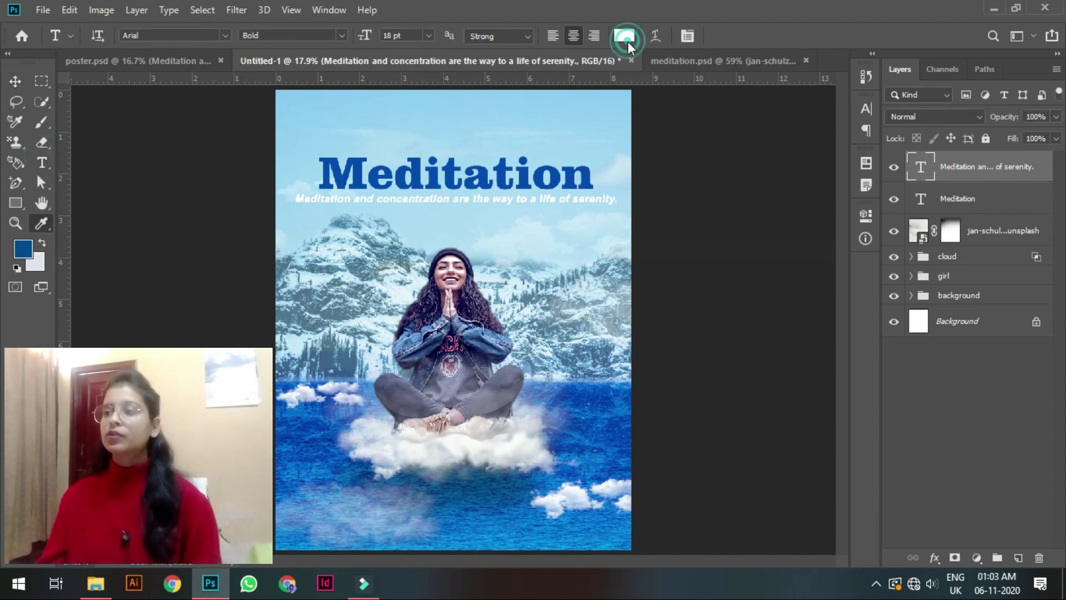
pyautogui.moveTo(664, 381); pyautogui.dragTo(662, 494)
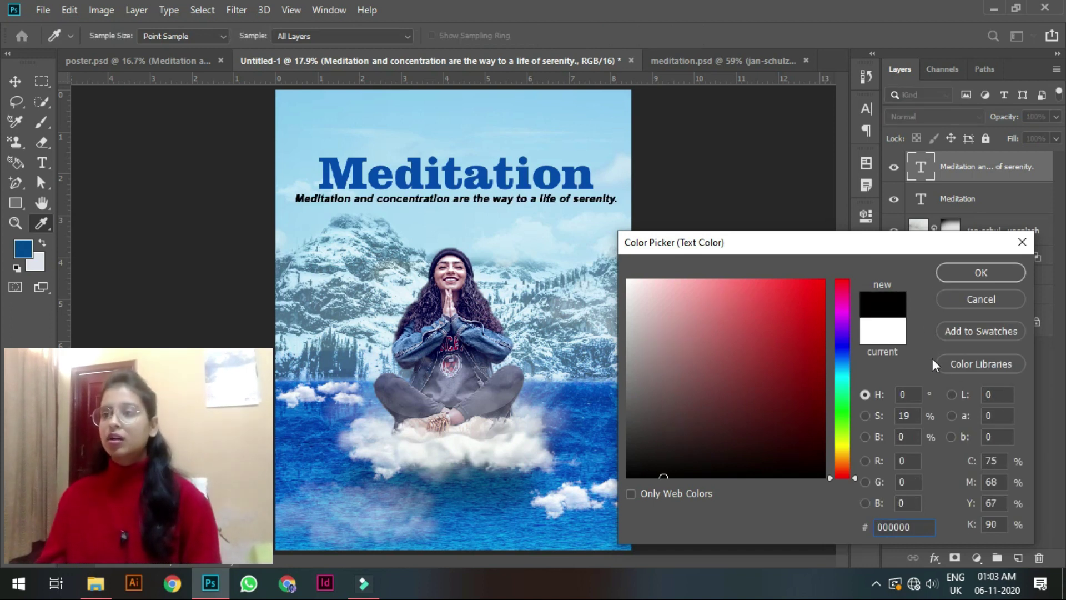
pyautogui.click(994, 300)
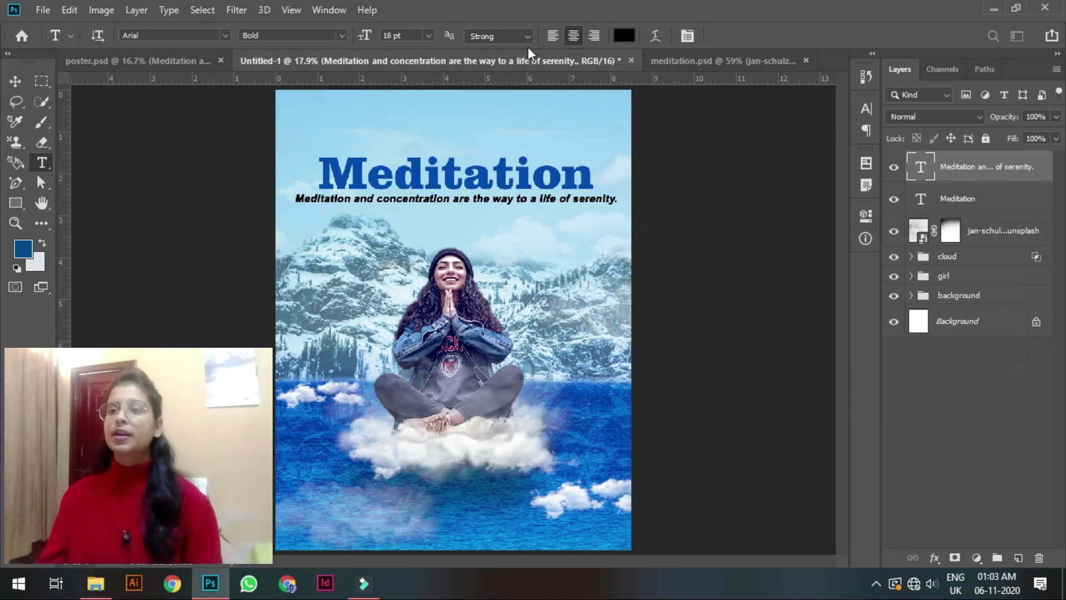
pyautogui.click(618, 37)
pyautogui.moveTo(734, 328); pyautogui.dragTo(681, 489)
pyautogui.click(995, 276)
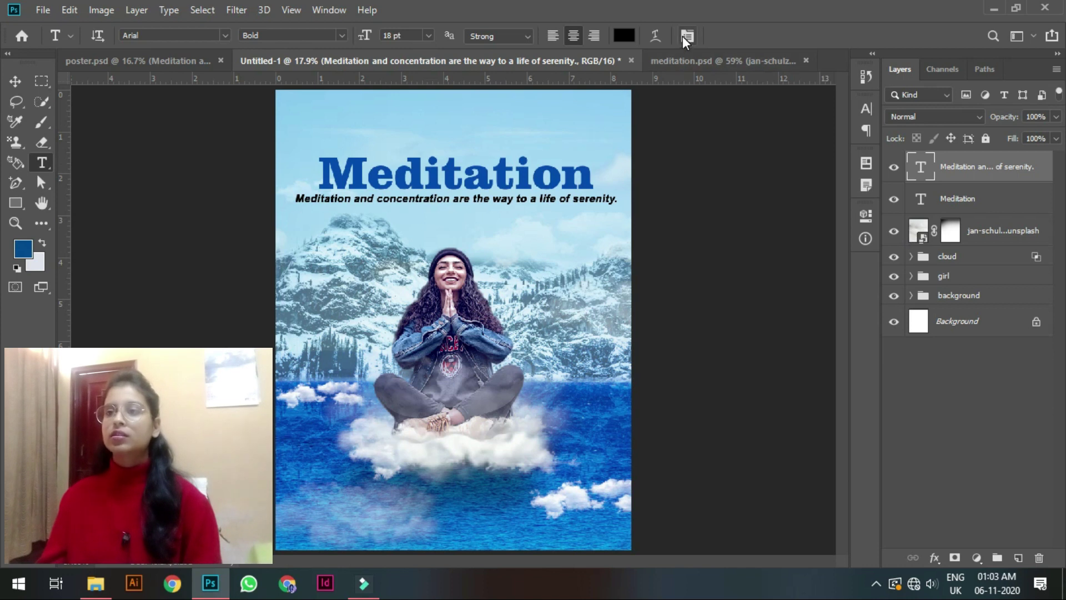
# Try the Narrow font style on the tagline, and settle on Arial Regular.
pyautogui.click(332, 38)
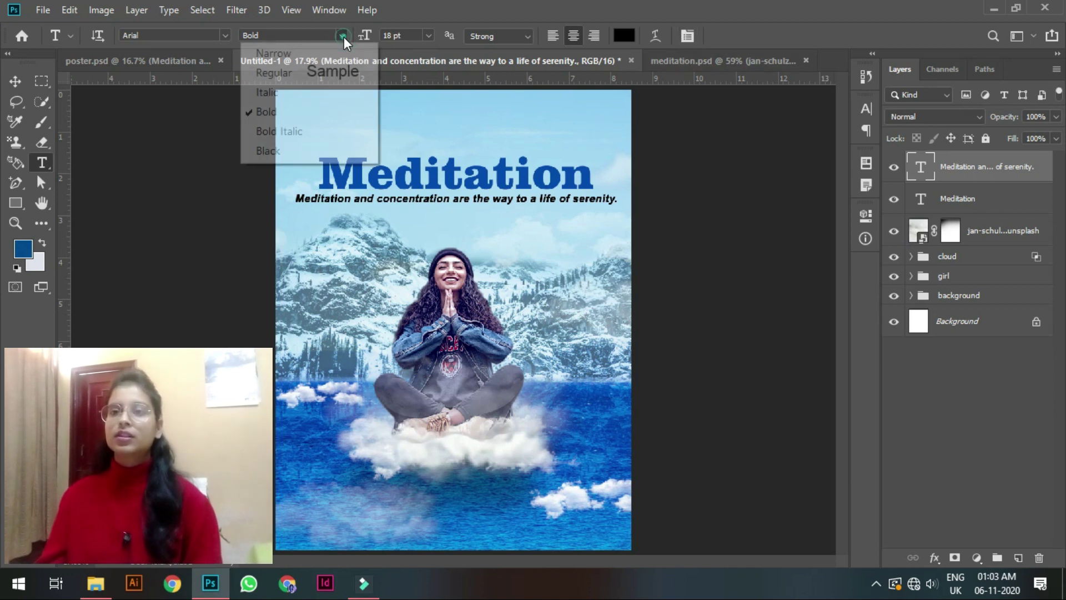
pyautogui.click(302, 50)
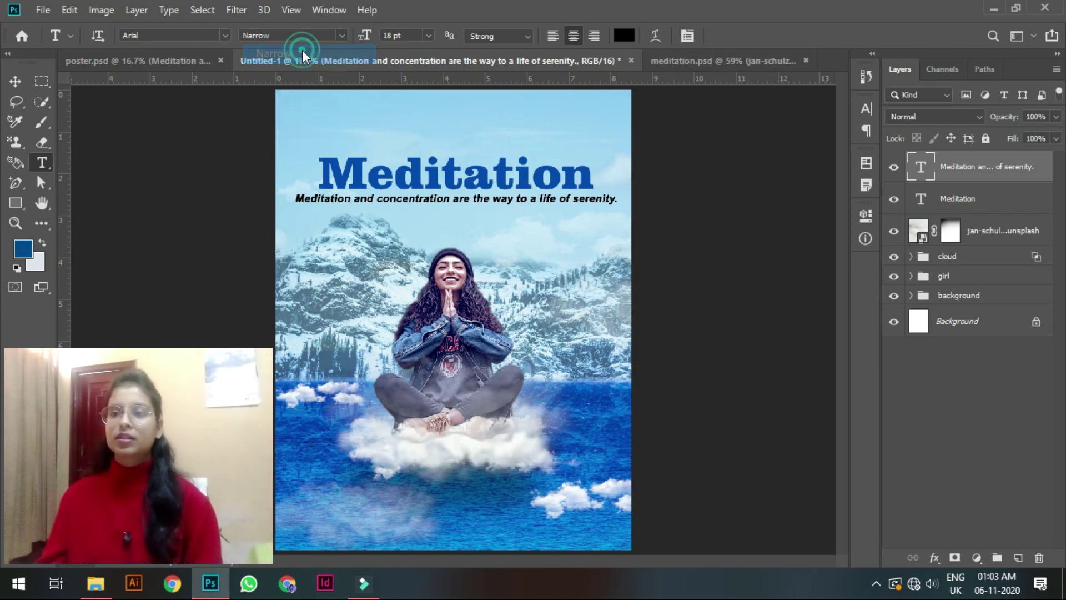
pyautogui.click(341, 37)
pyautogui.click(321, 72)
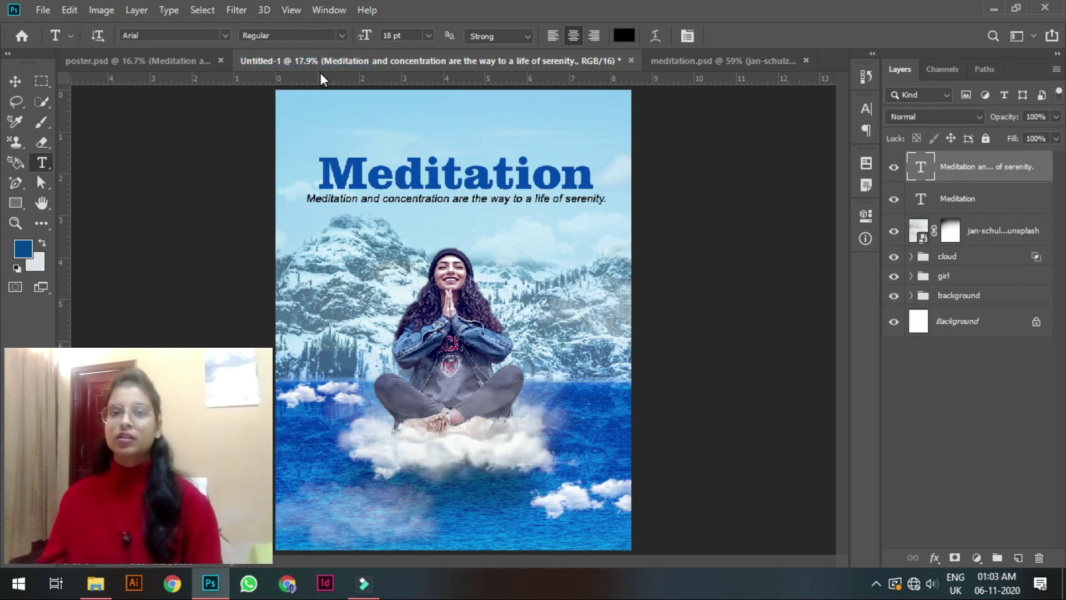
pyautogui.click(15, 81)
pyautogui.click(166, 155)
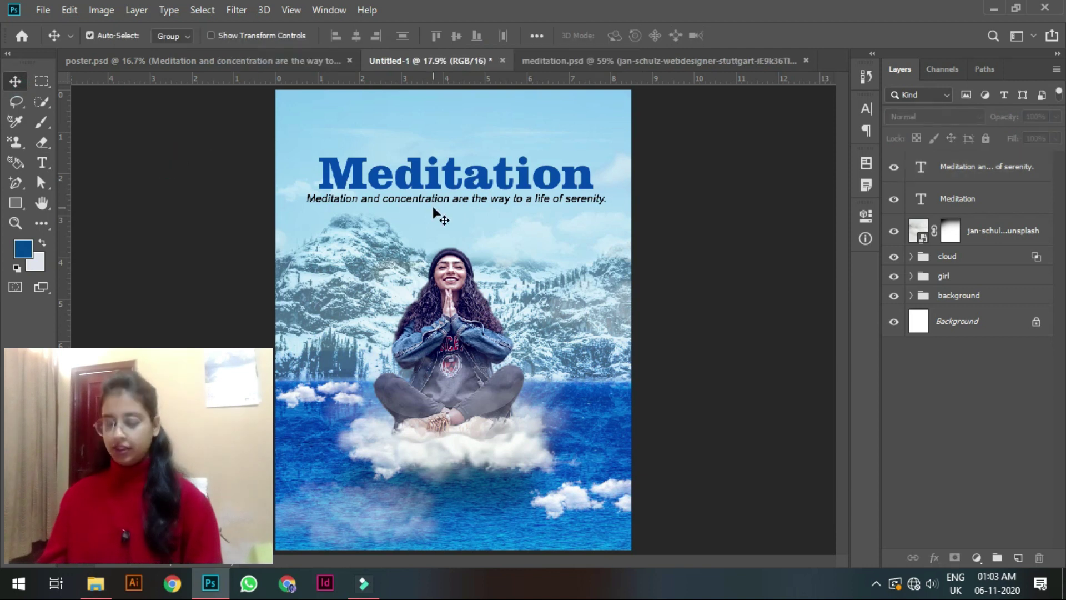
pyautogui.hotkey('ctrl', '+')
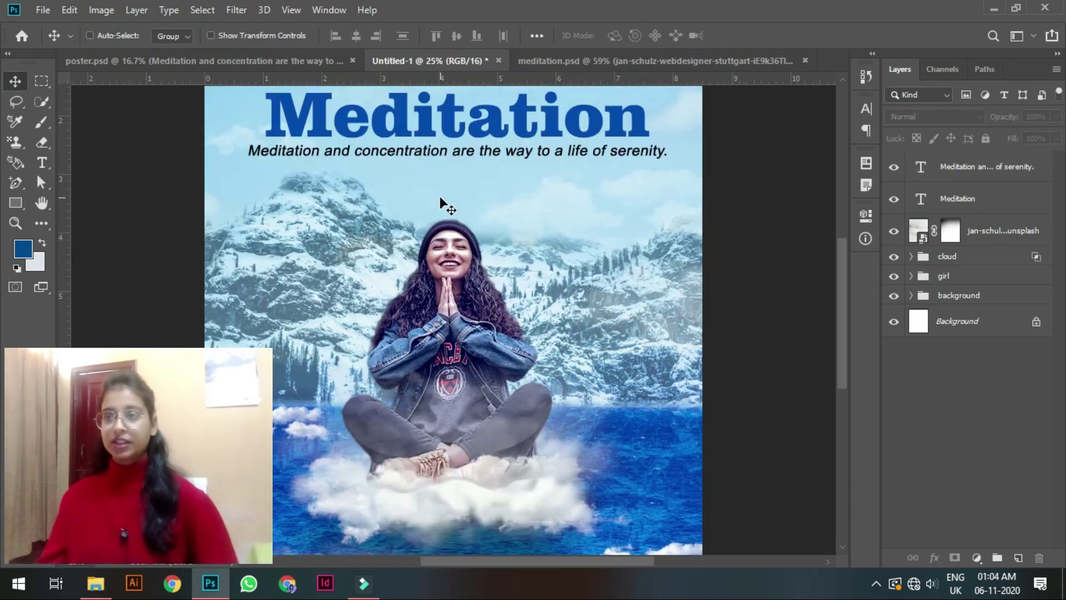
pyautogui.moveTo(441, 172); pyautogui.dragTo(441, 226)
pyautogui.hotkey('ctrl', 'r')
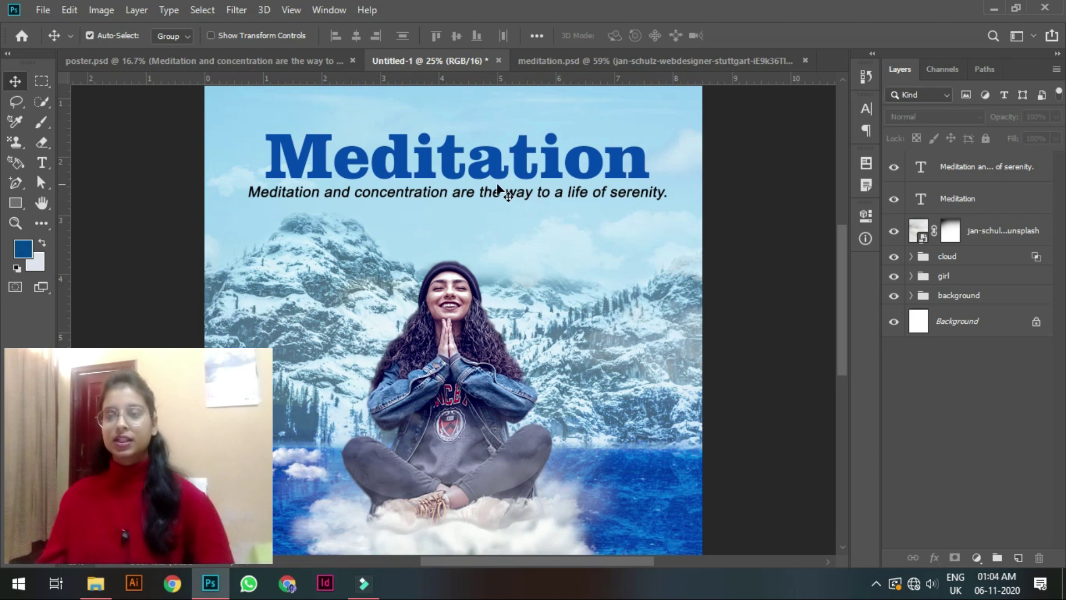
pyautogui.hotkey('ctrl', '-')
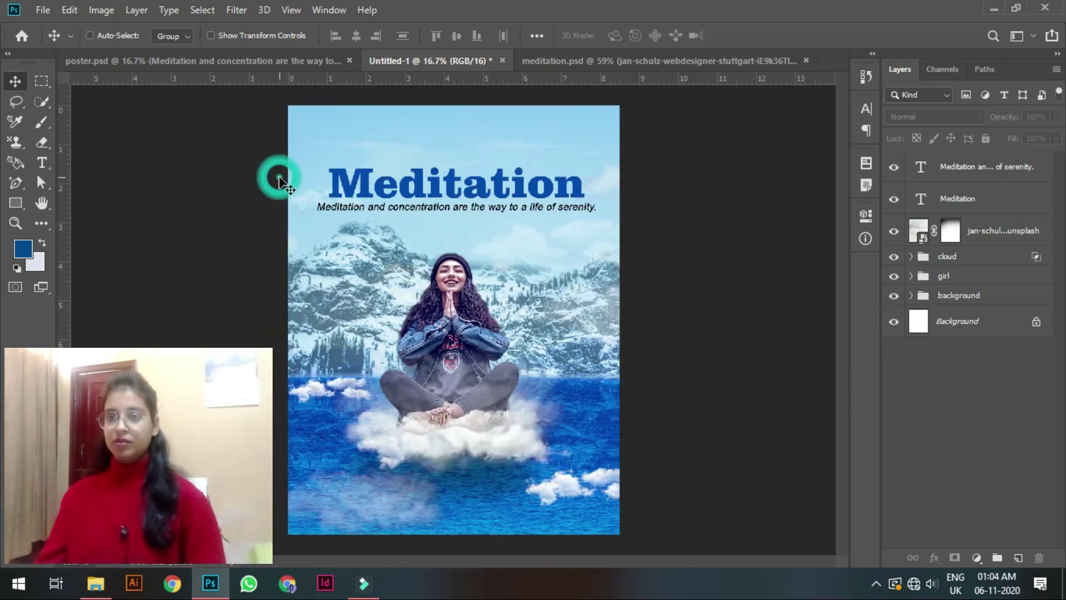
pyautogui.hotkey('ctrl', '0')
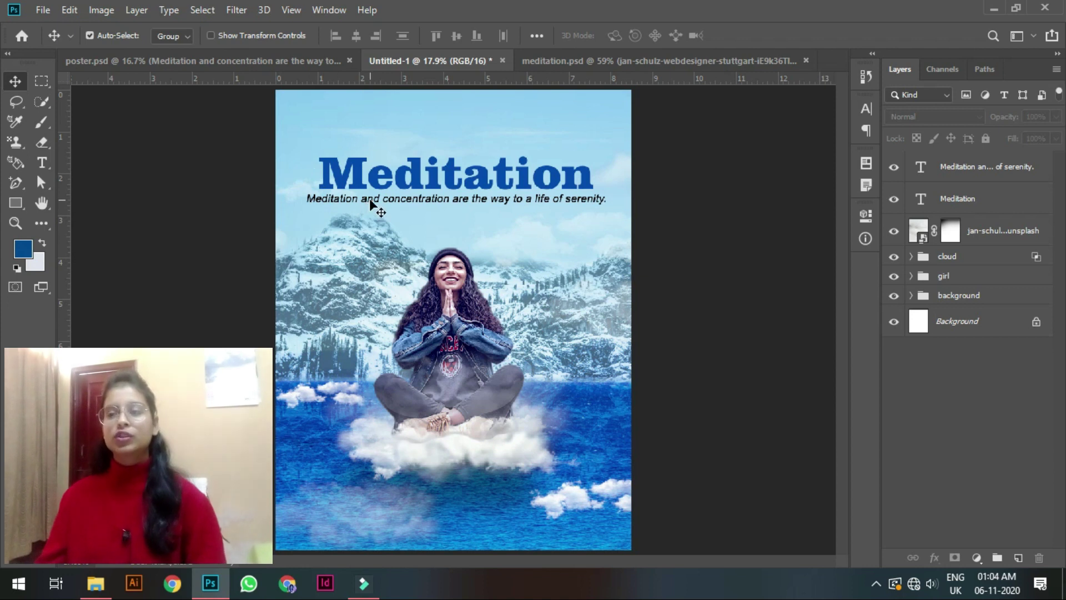
# Copy the lotus logo from poster.psd into the upper-left corner of the Untitled-1 poster.
pyautogui.click(238, 62)
pyautogui.click(322, 133)
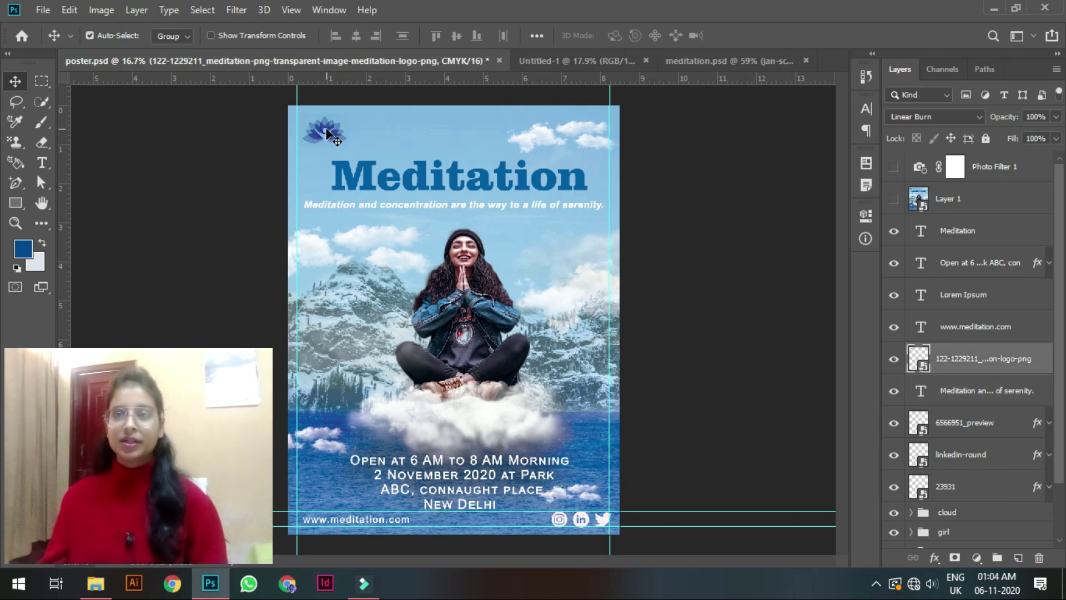
pyautogui.moveTo(325, 135)
pyautogui.mouseDown()
pyautogui.moveTo(576, 71)
pyautogui.moveTo(315, 123)
pyautogui.mouseUp()
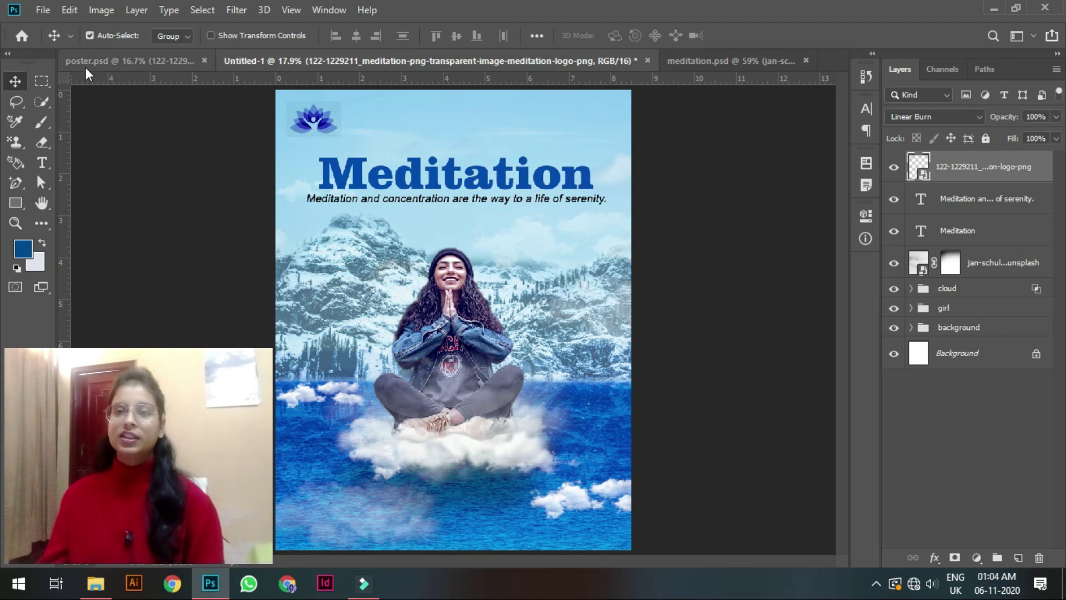
# Copy the event details text starting "Open at 6 AM to 8 AM" from poster.psd onto the sea below the girl in Untitled-1.
pyautogui.click(128, 57)
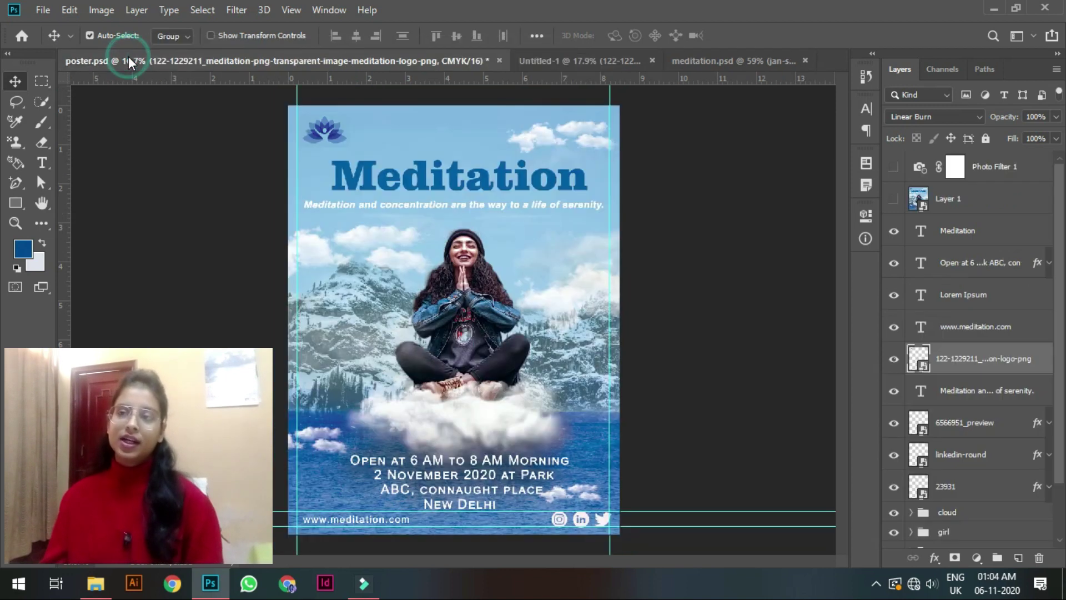
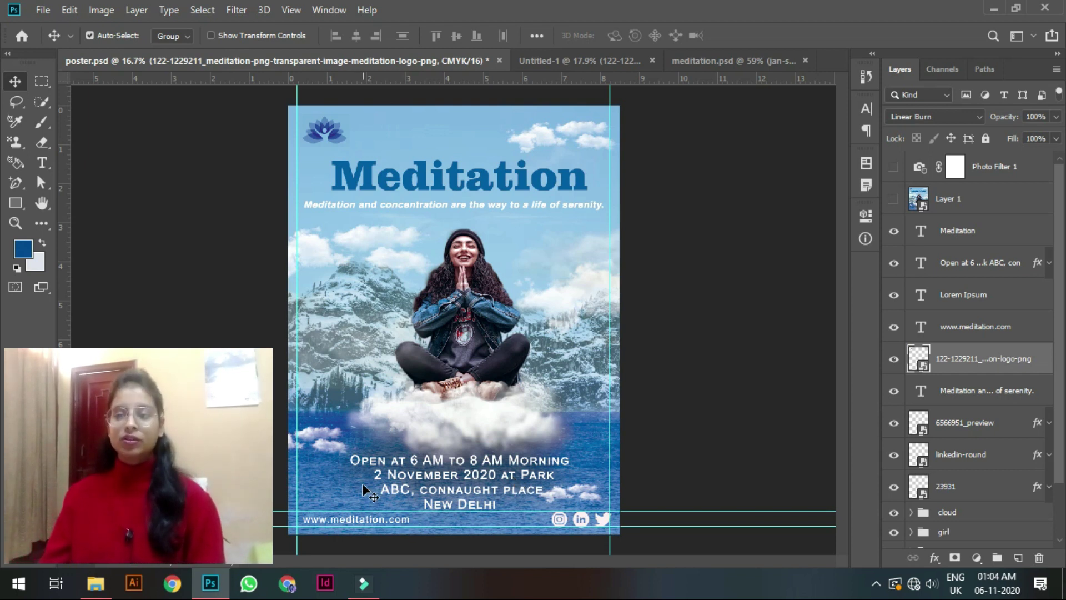
pyautogui.moveTo(442, 473); pyautogui.dragTo(428, 61)
pyautogui.click(536, 60)
pyautogui.moveTo(536, 60); pyautogui.dragTo(501, 491)
# Hide the jan-schul...unsplash fog layer and expand the cloud group to show its layers.
pyautogui.moveTo(357, 521); pyautogui.dragTo(332, 527)
pyautogui.moveTo(305, 511); pyautogui.dragTo(341, 512)
pyautogui.click(894, 295)
pyautogui.click(302, 516)
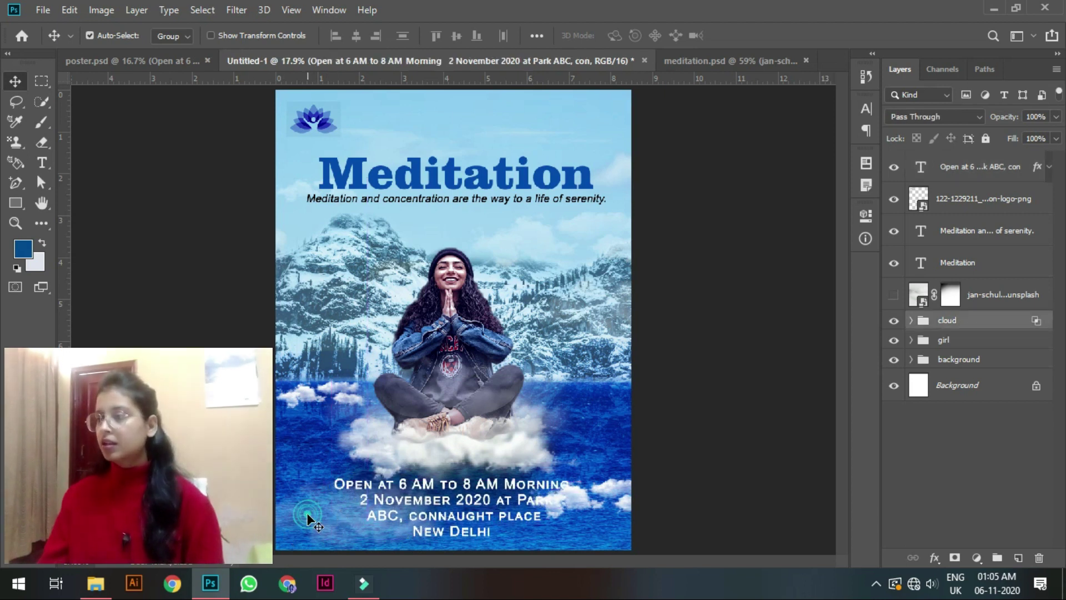
pyautogui.click(910, 320)
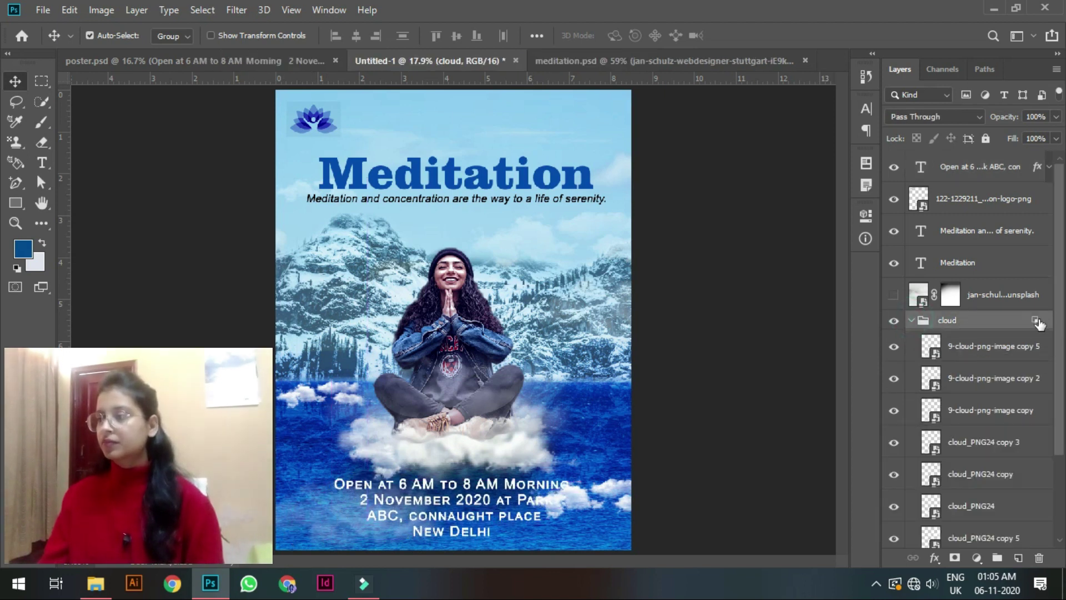
pyautogui.click(1061, 328)
pyautogui.rightClick(1005, 252)
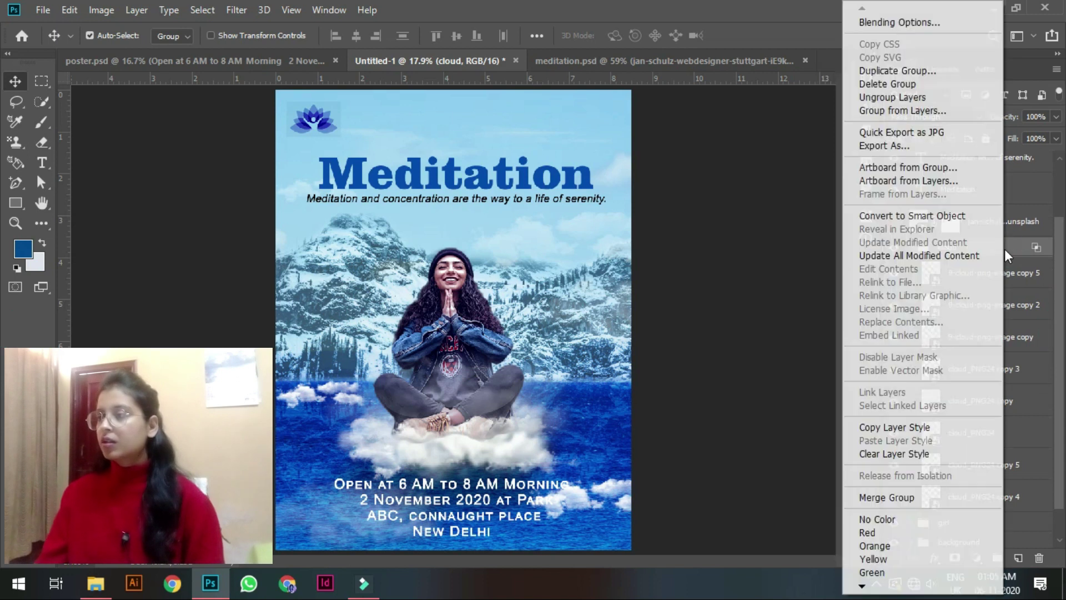
pyautogui.click(775, 232)
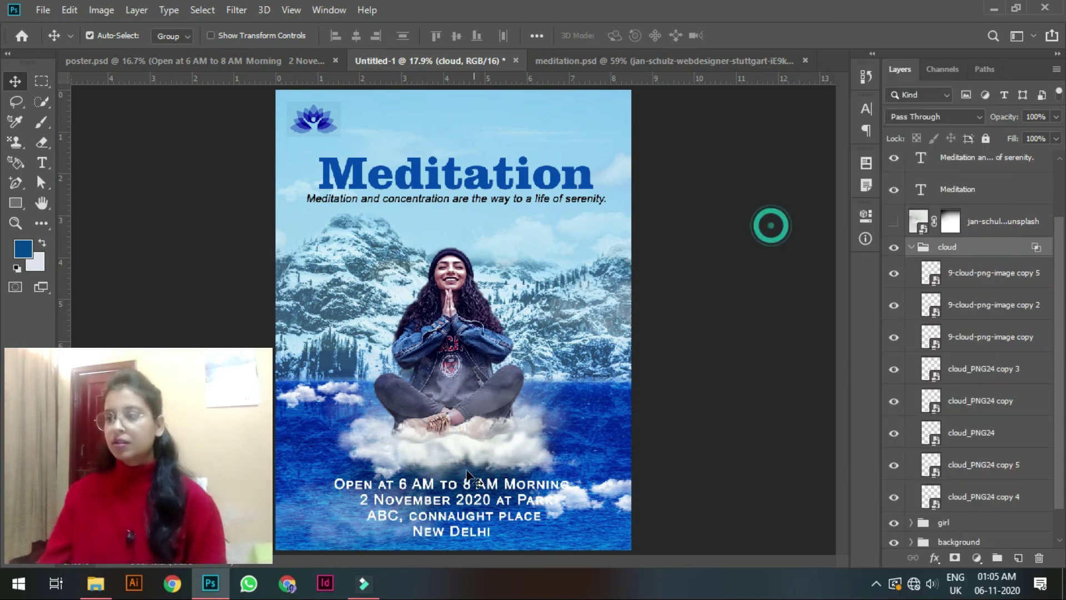
pyautogui.doubleClick(339, 519)
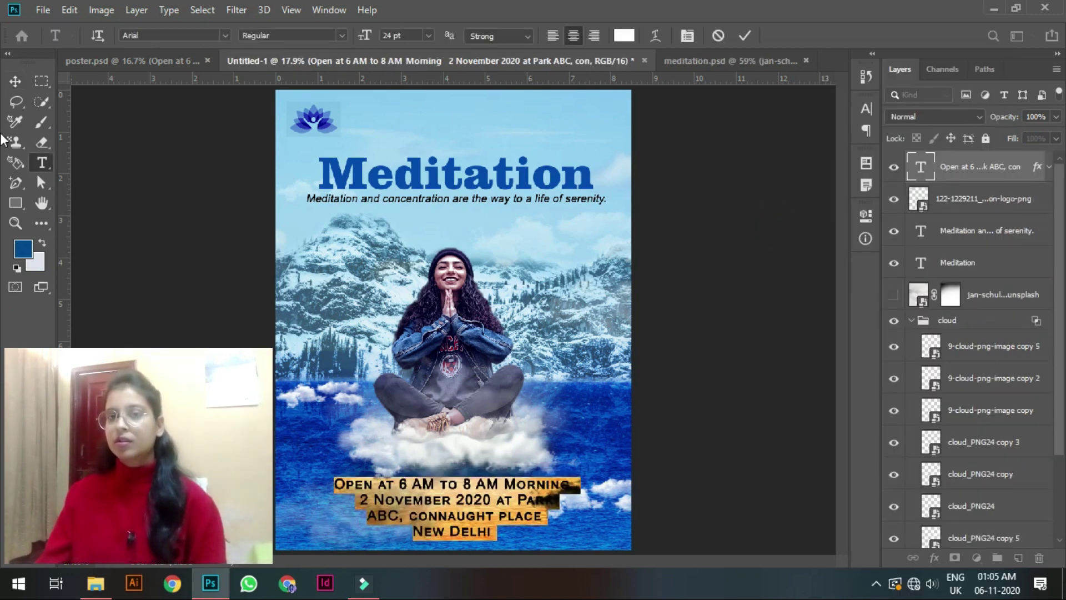
pyautogui.click(15, 81)
pyautogui.click(322, 503)
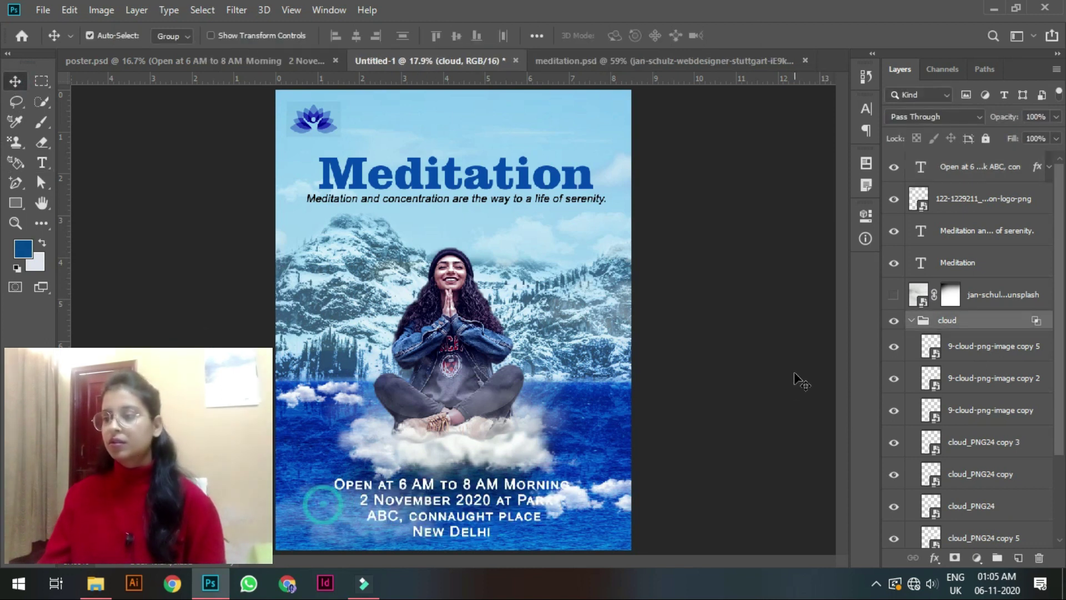
# Hide 9-cloud-png-image copy 5 and toggle the other cloud layers to find the cloud overlapping the event details.
pyautogui.click(894, 347)
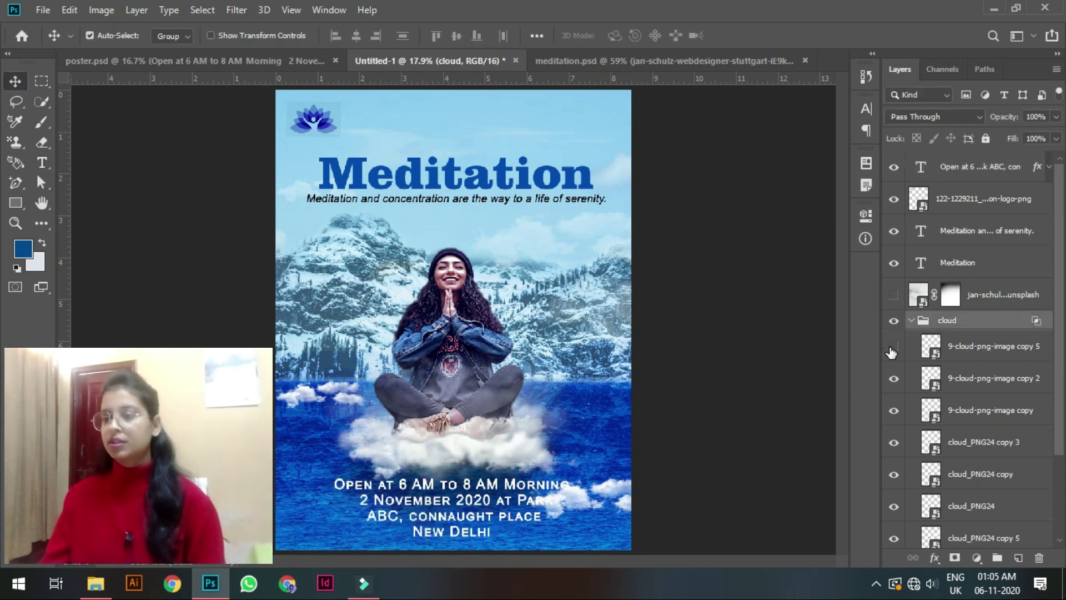
pyautogui.click(895, 378)
pyautogui.click(895, 379)
pyautogui.click(894, 414)
pyautogui.click(895, 418)
pyautogui.click(894, 442)
pyautogui.click(893, 442)
pyautogui.click(895, 476)
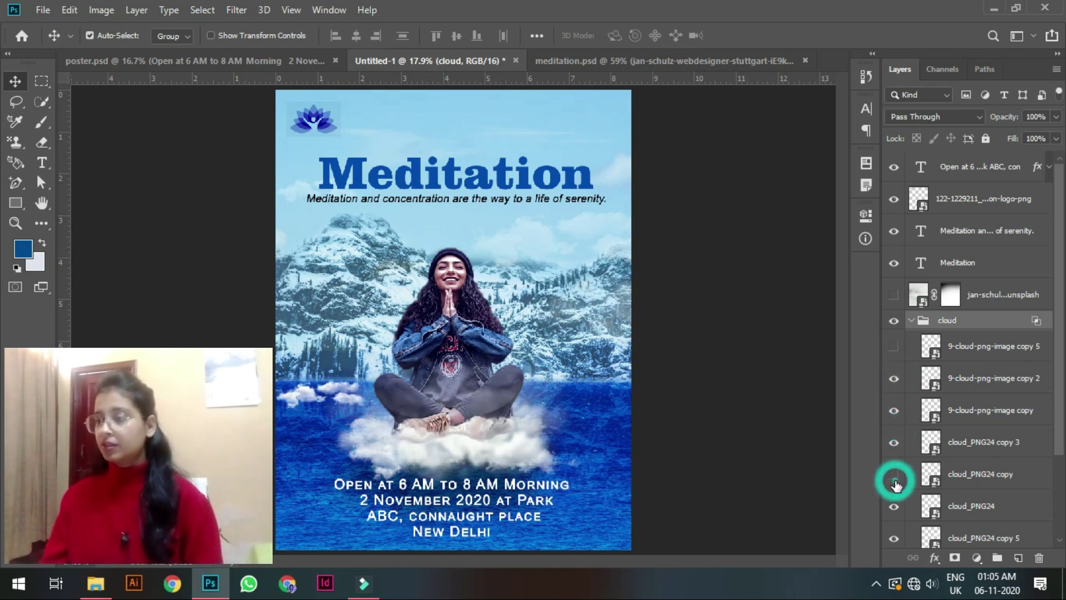
pyautogui.click(894, 476)
# Transform the cloud_PNG24 copy layer, moving the cloud off the event details into the sky above the title.
pyautogui.click(930, 476)
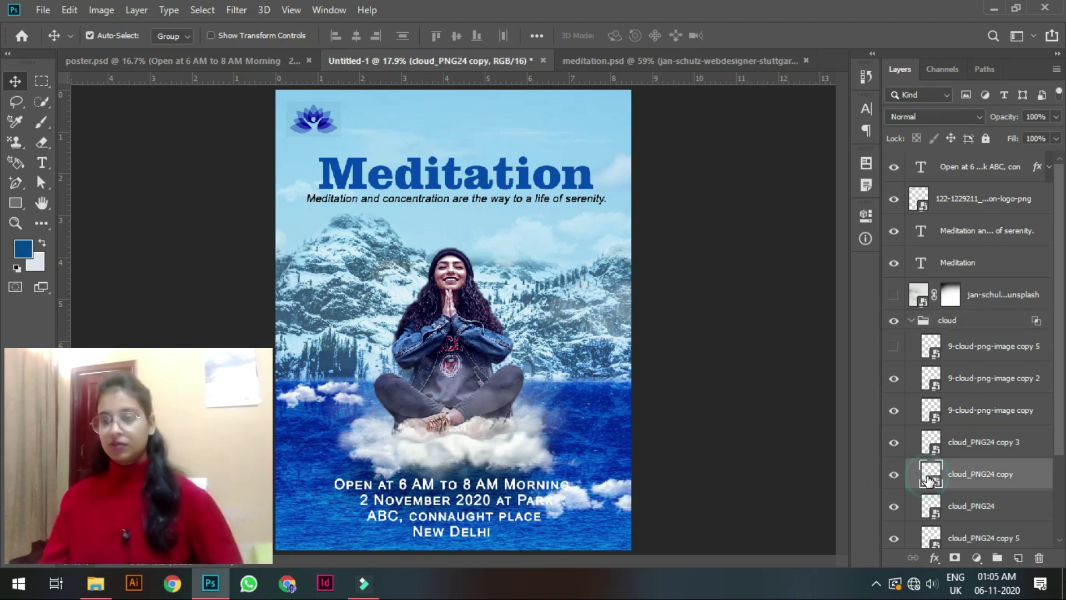
pyautogui.hotkey('ctrl', 't')
pyautogui.moveTo(634, 497); pyautogui.dragTo(552, 118)
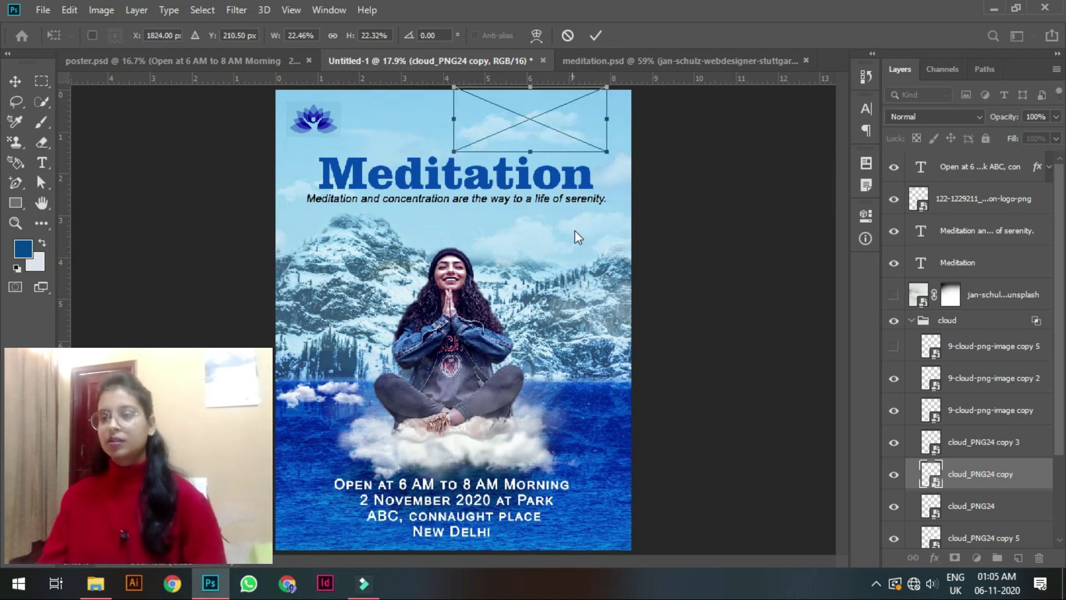
pyautogui.press('Return')
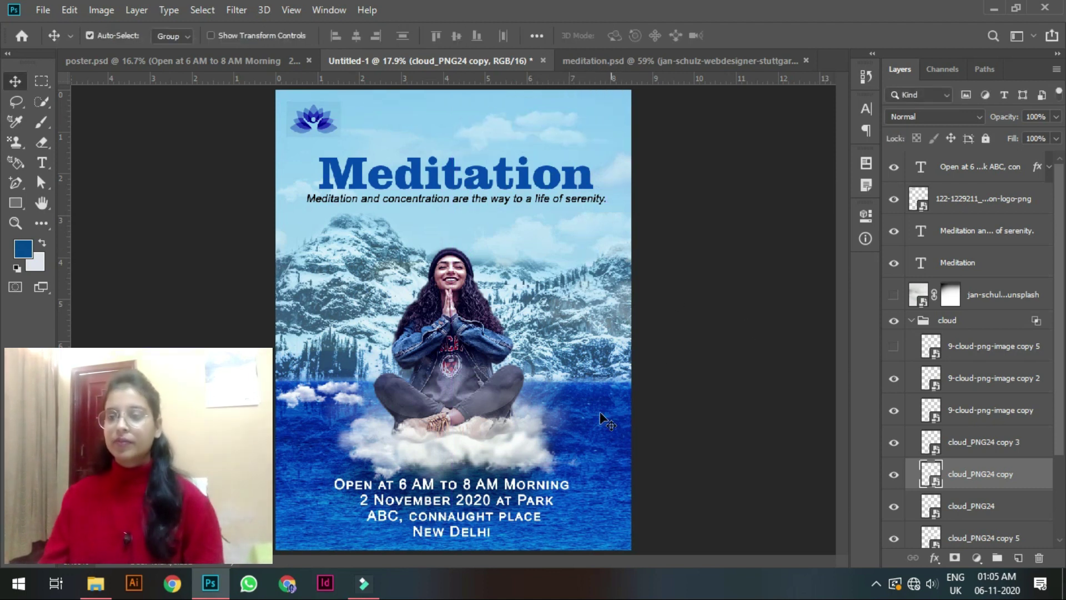
# Toggle cloud layers one at a time to identify the one holding the small clouds on the horizon beside the girl.
pyautogui.click(334, 388)
pyautogui.moveTo(334, 391); pyautogui.dragTo(417, 425)
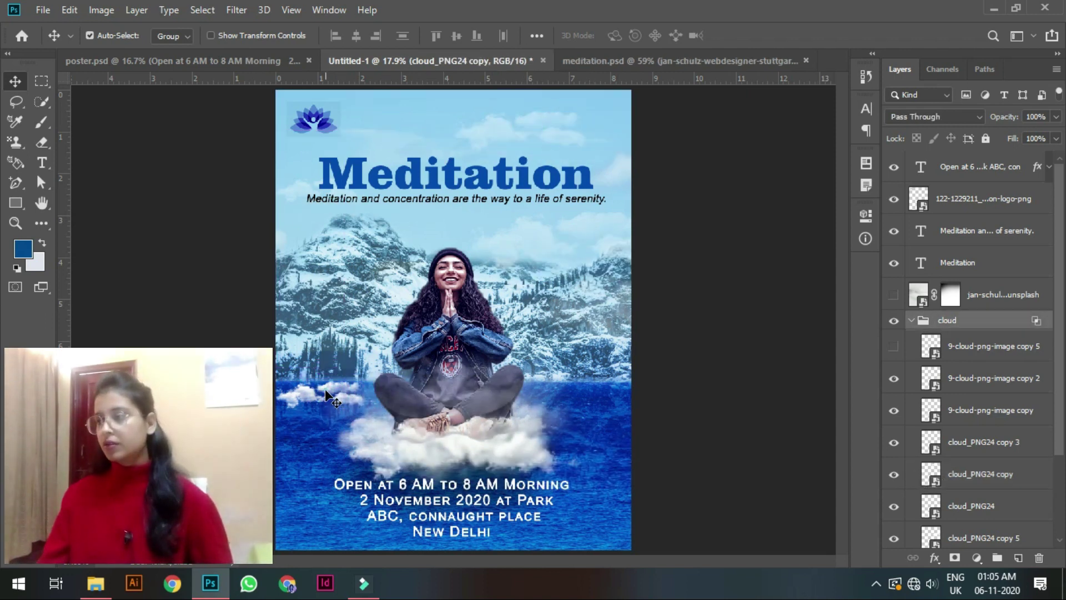
pyautogui.click(894, 380)
pyautogui.click(895, 380)
pyautogui.click(895, 411)
pyautogui.click(895, 411)
pyautogui.click(894, 443)
pyautogui.click(894, 443)
# Duplicate the cloud_PNG24 copy 3 layer, shrink the duplicate and place it on the sea to the right of the event details.
pyautogui.click(958, 447)
pyautogui.hotkey('ctrl', 'j')
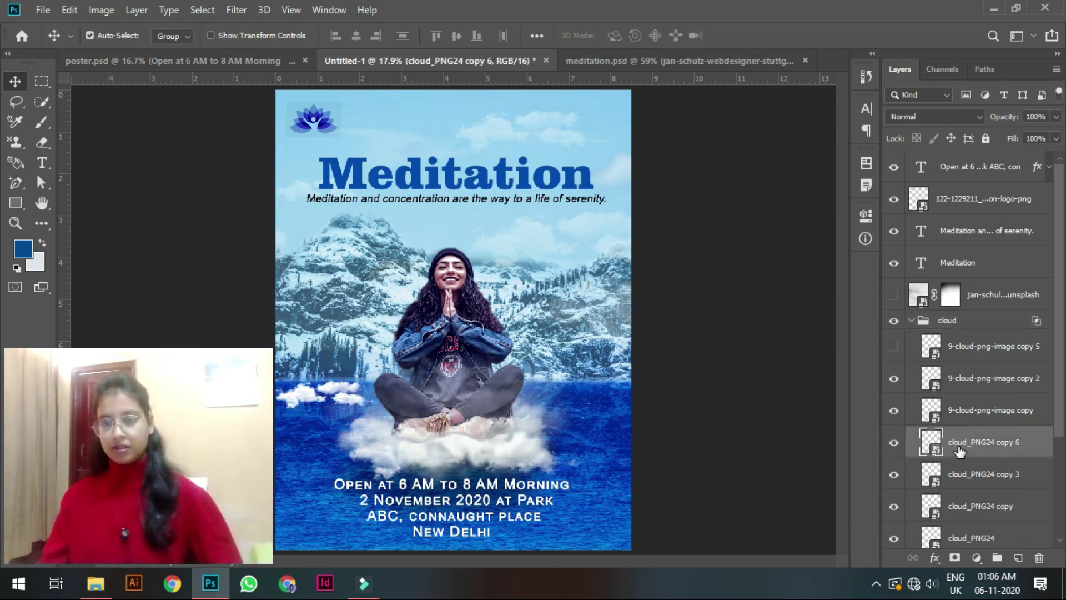
pyautogui.hotkey('ctrl', 't')
pyautogui.moveTo(332, 391); pyautogui.dragTo(622, 461)
pyautogui.moveTo(677, 434); pyautogui.dragTo(586, 506)
pyautogui.press('Return')
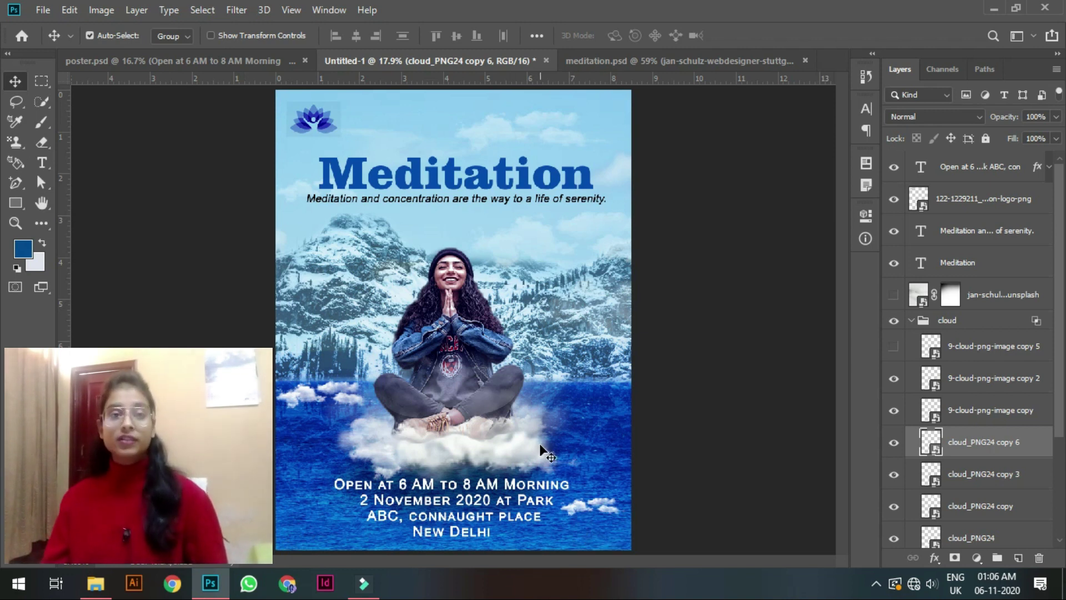
pyautogui.click(241, 59)
pyautogui.moveTo(342, 519); pyautogui.dragTo(344, 543)
pyautogui.hotkey('ctrl', 'z')
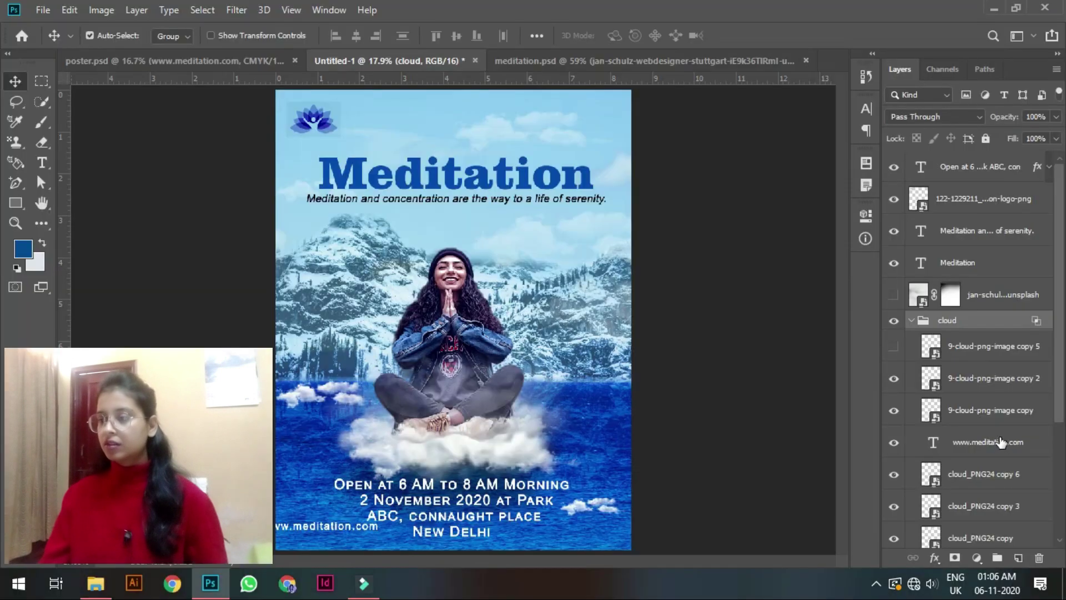
pyautogui.click(999, 443)
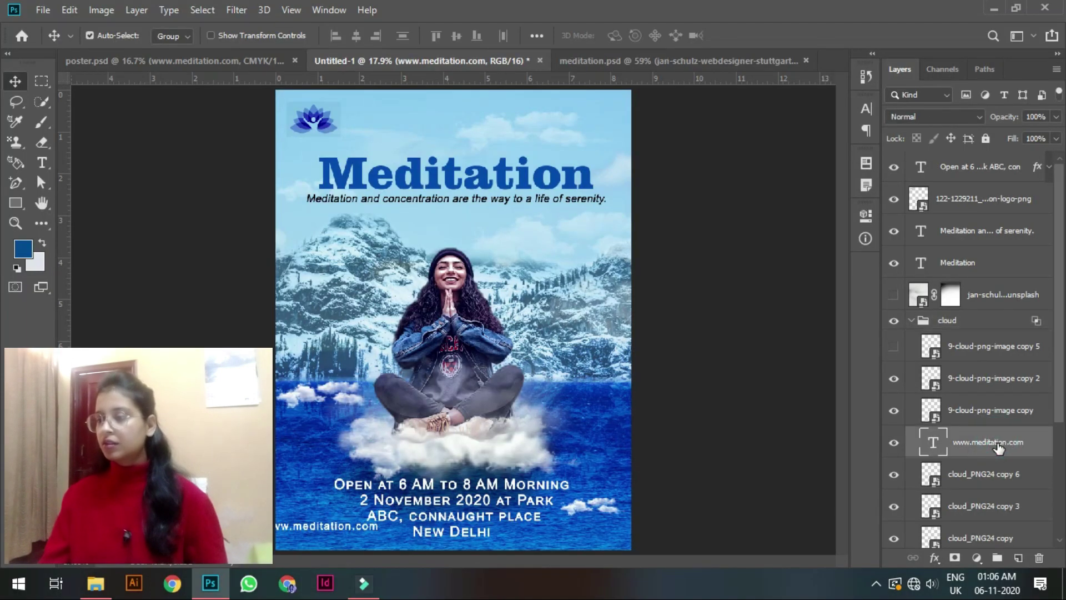
pyautogui.moveTo(998, 445); pyautogui.dragTo(972, 188)
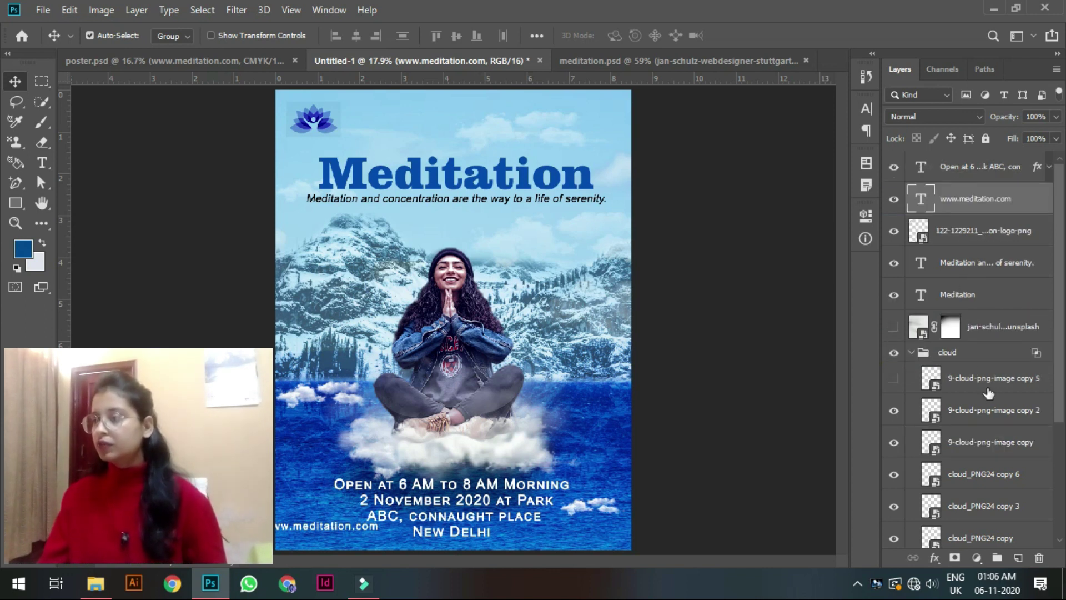
pyautogui.click(340, 528)
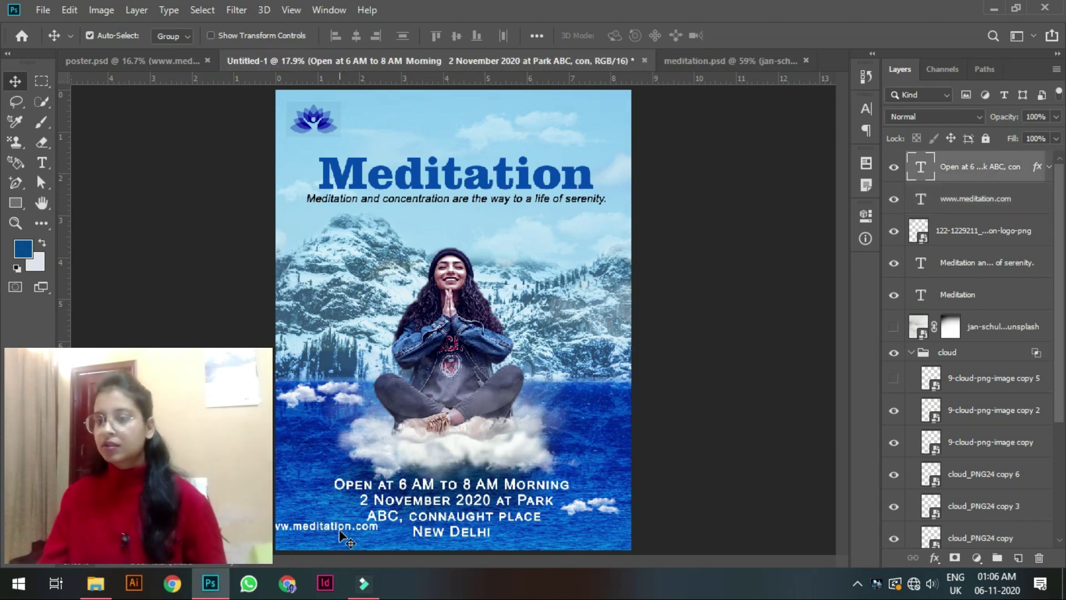
pyautogui.moveTo(282, 527); pyautogui.dragTo(303, 542)
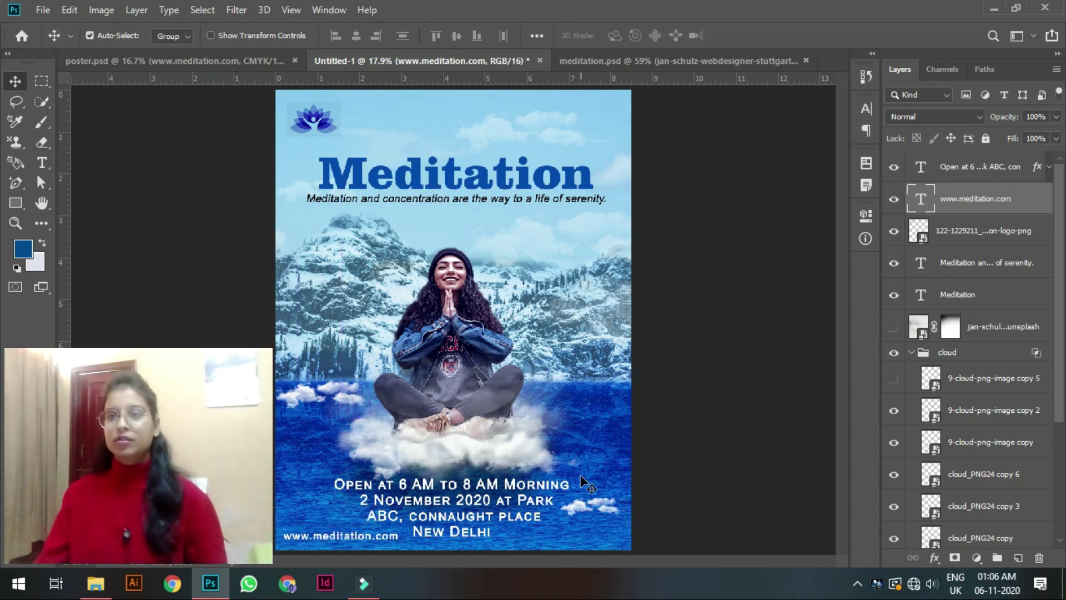
# Copy the Instagram, LinkedIn and Twitter icon layers from poster.psd into the new poster and place them in its lower-right corner.
pyautogui.click(172, 60)
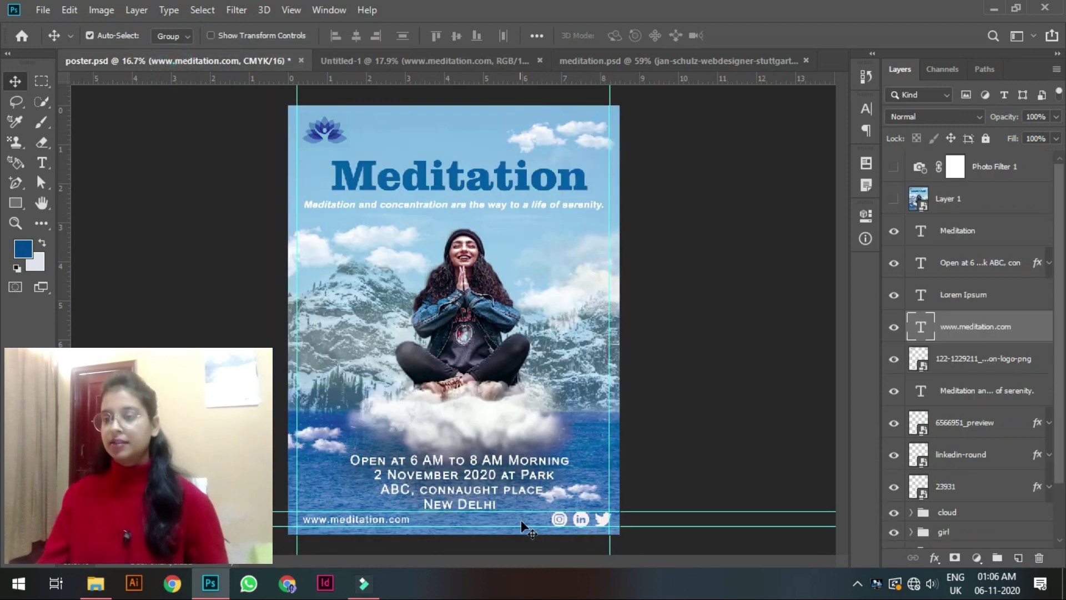
pyautogui.click(560, 520)
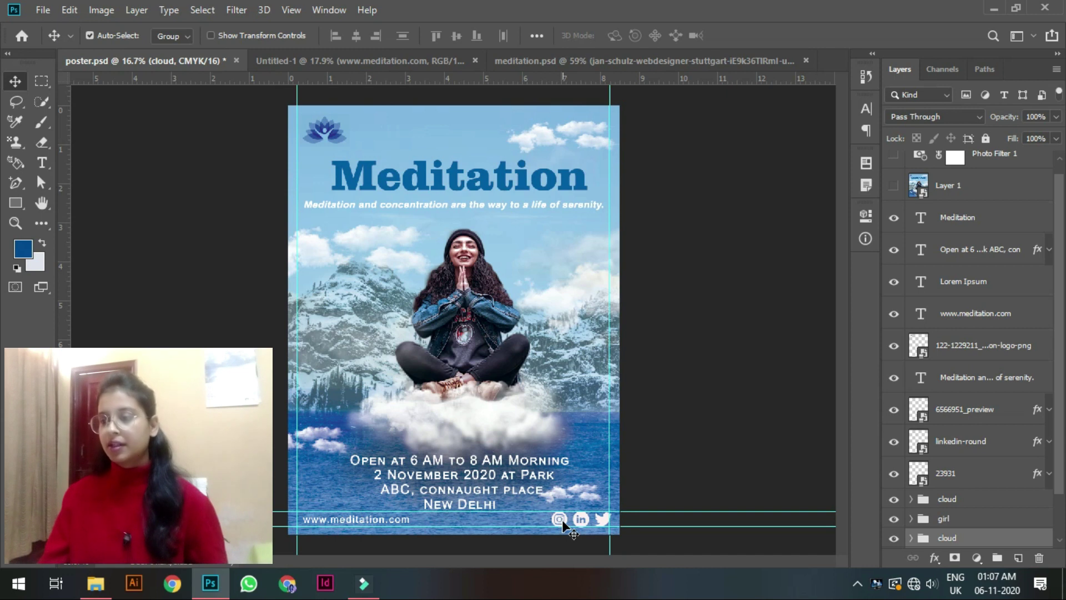
pyautogui.click(563, 519)
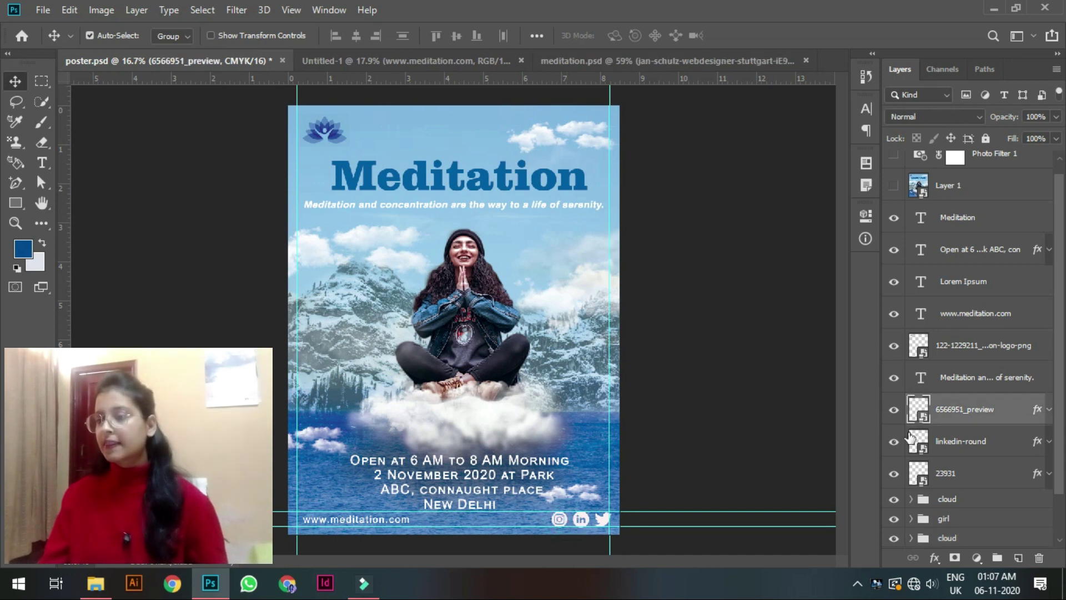
pyautogui.keyDown('shift'); pyautogui.click(587, 519); pyautogui.keyUp('shift')
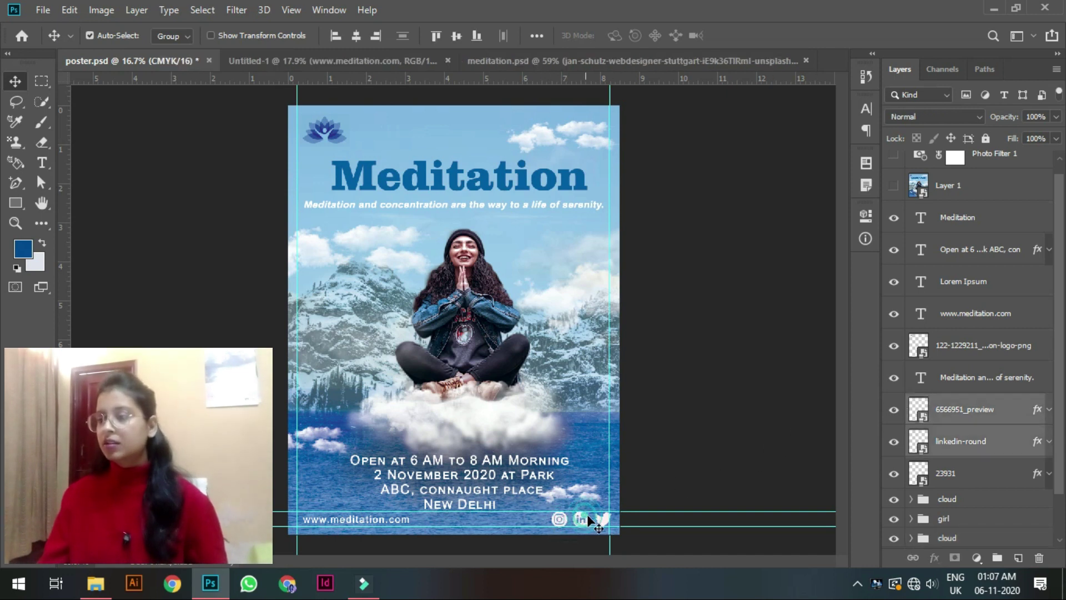
pyautogui.keyDown('shift'); pyautogui.click(604, 517); pyautogui.keyUp('shift')
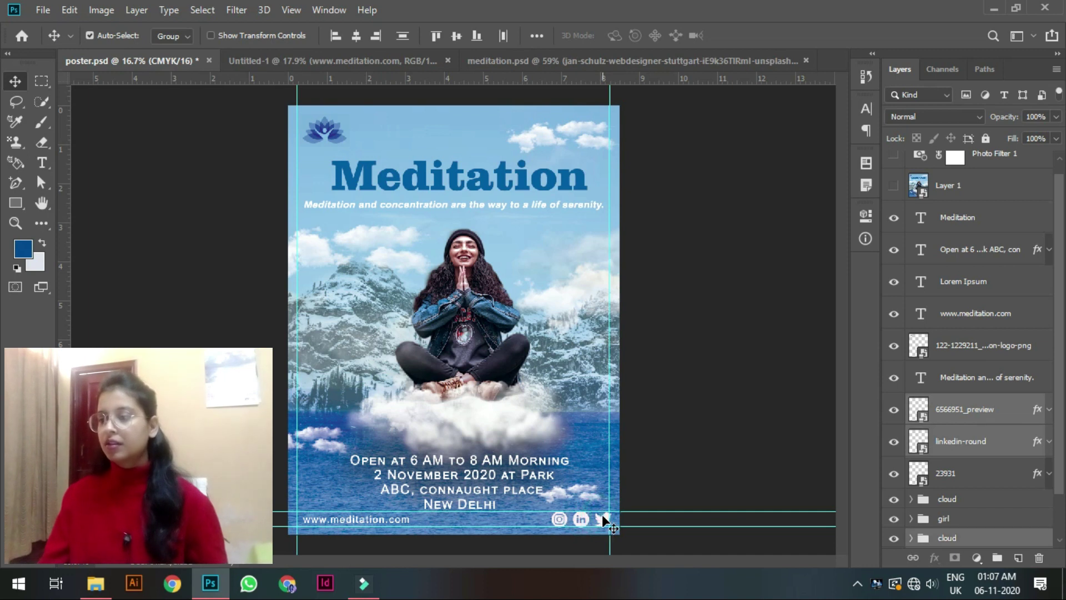
pyautogui.keyDown('shift'); pyautogui.click(605, 517); pyautogui.keyUp('shift')
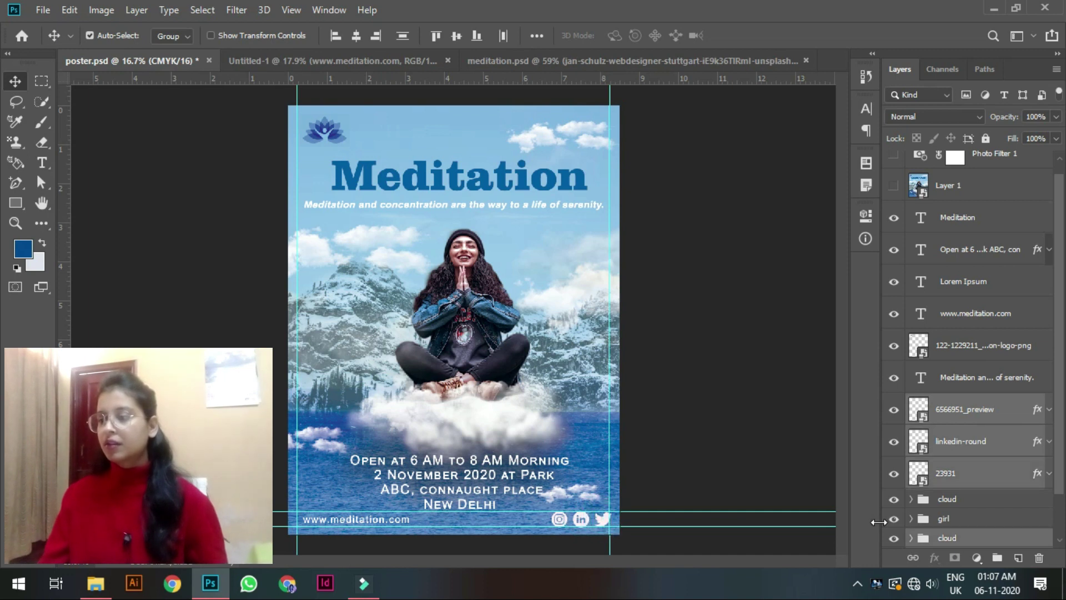
pyautogui.click(967, 542)
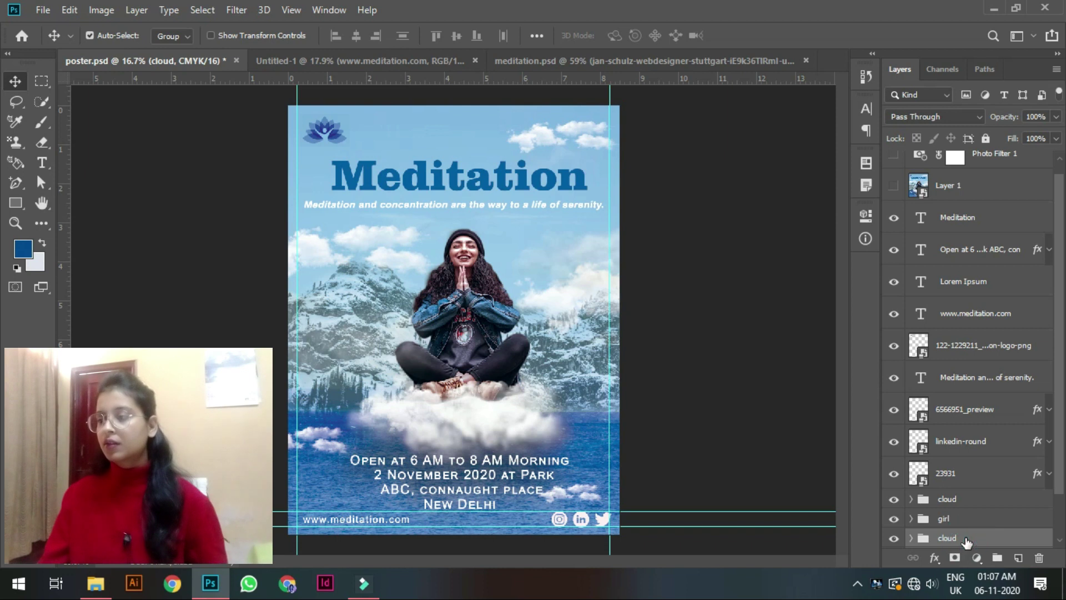
pyautogui.click(966, 469)
pyautogui.keyDown('shift'); pyautogui.click(965, 411); pyautogui.keyUp('shift')
pyautogui.moveTo(603, 518); pyautogui.dragTo(467, 372)
pyautogui.moveTo(591, 544); pyautogui.dragTo(611, 538)
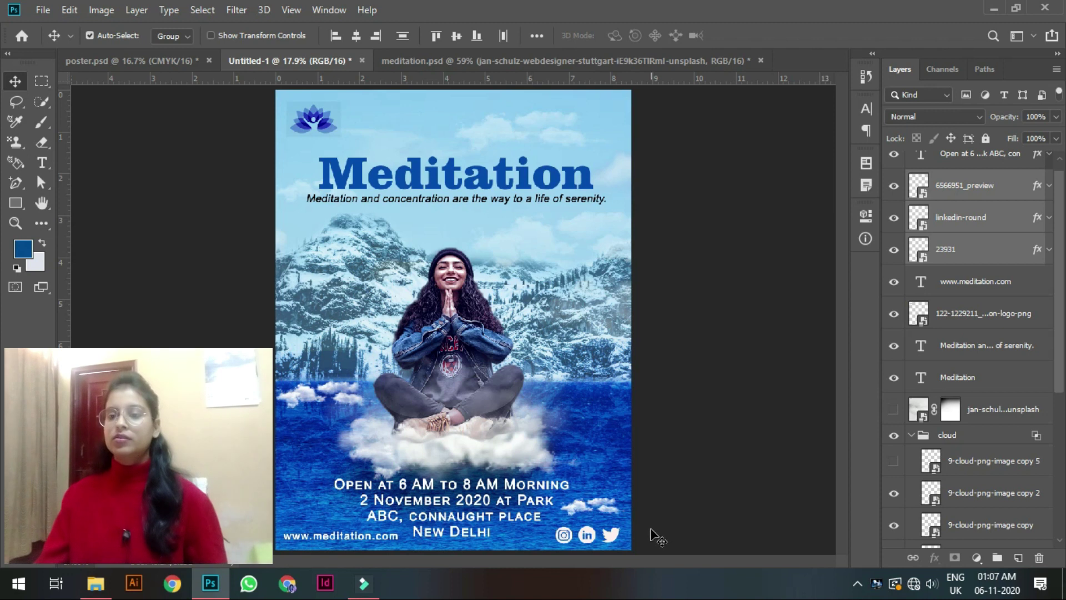
# Align the social icons and website text on their vertical centers and nudge them up slightly together.
pyautogui.keyDown('shift'); pyautogui.click(297, 539); pyautogui.keyUp('shift')
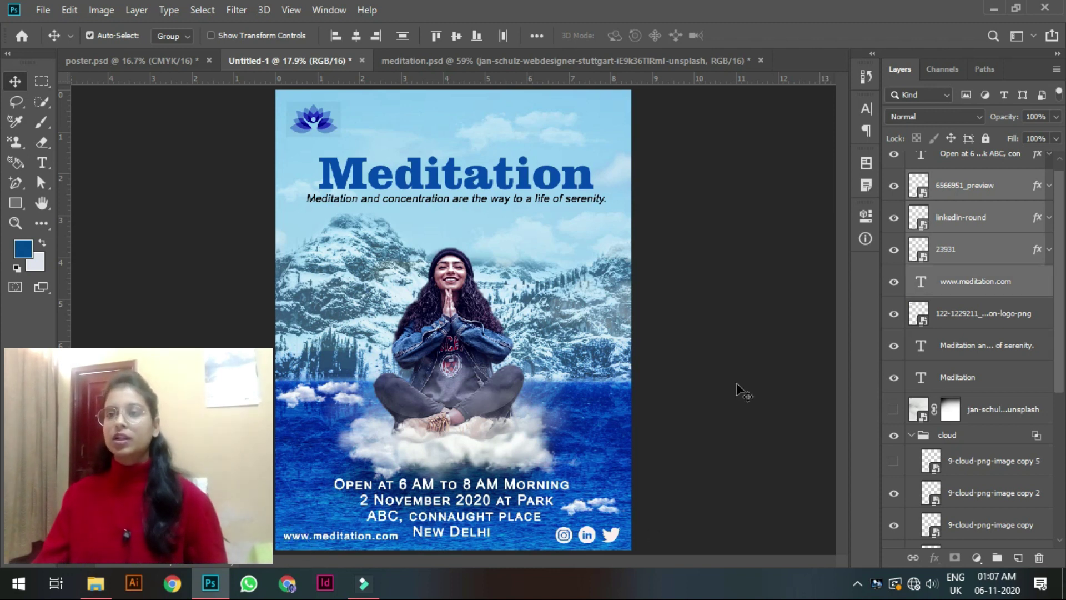
pyautogui.click(457, 36)
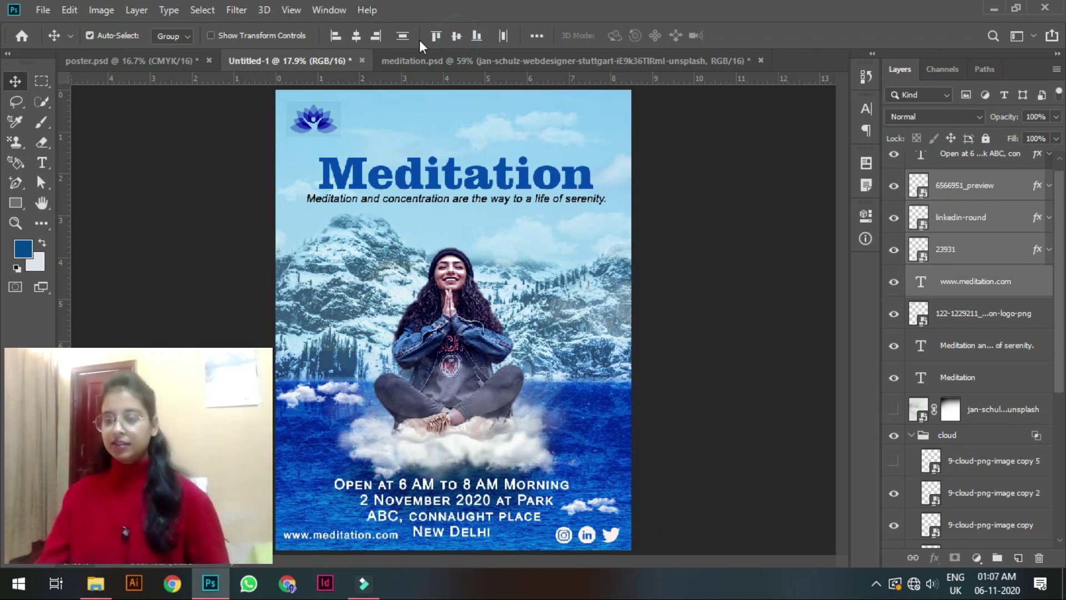
pyautogui.hotkey('shift', 'Down')
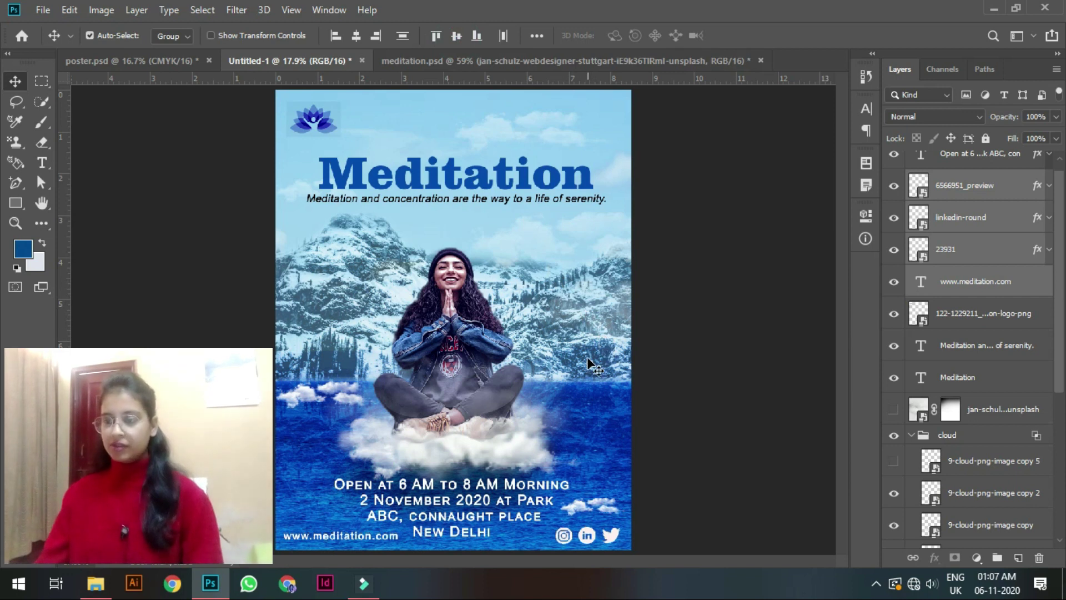
pyautogui.hotkey('shift', 'Up')
pyautogui.hotkey('shift', 'Up')
pyautogui.hotkey('shift', 'Up')
pyautogui.hotkey('shift', 'Up')
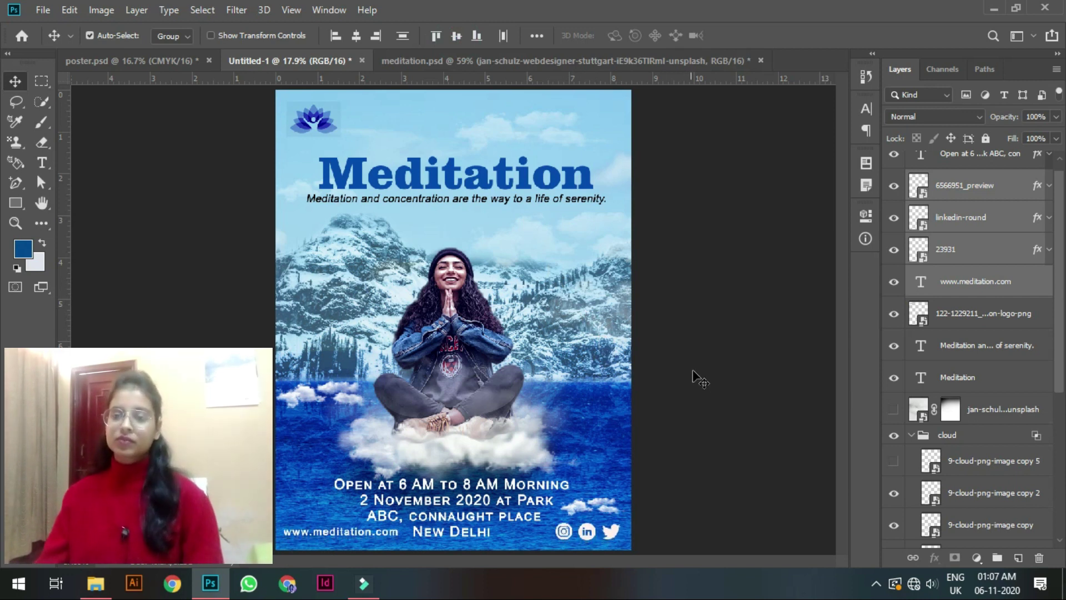
pyautogui.click(711, 380)
# Collapse the cloud group and nudge the girl and cloud groups up together, away from the event details.
pyautogui.click(343, 533)
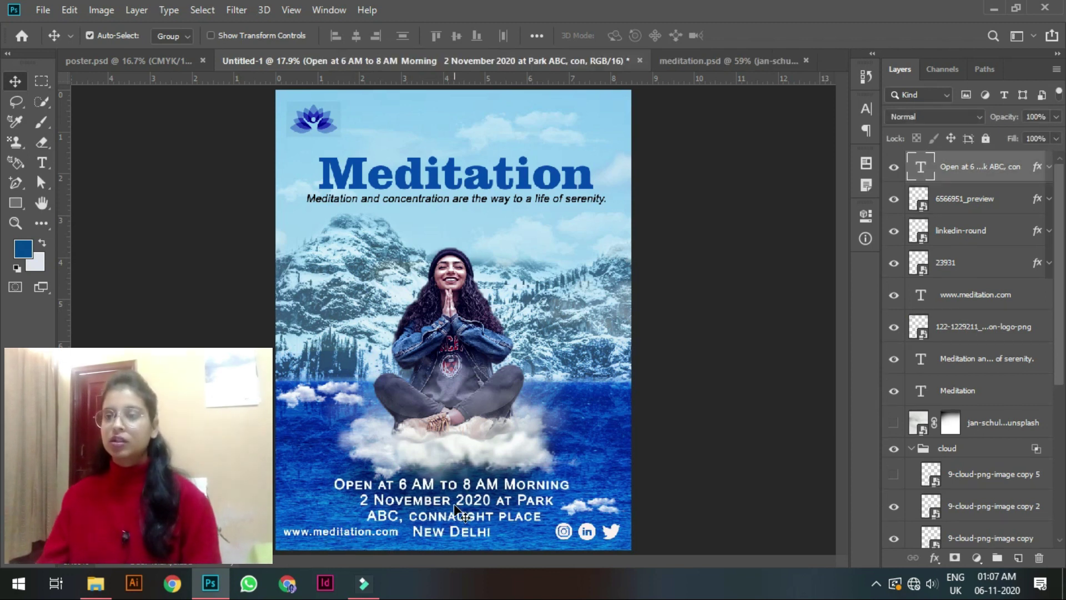
pyautogui.click(460, 440)
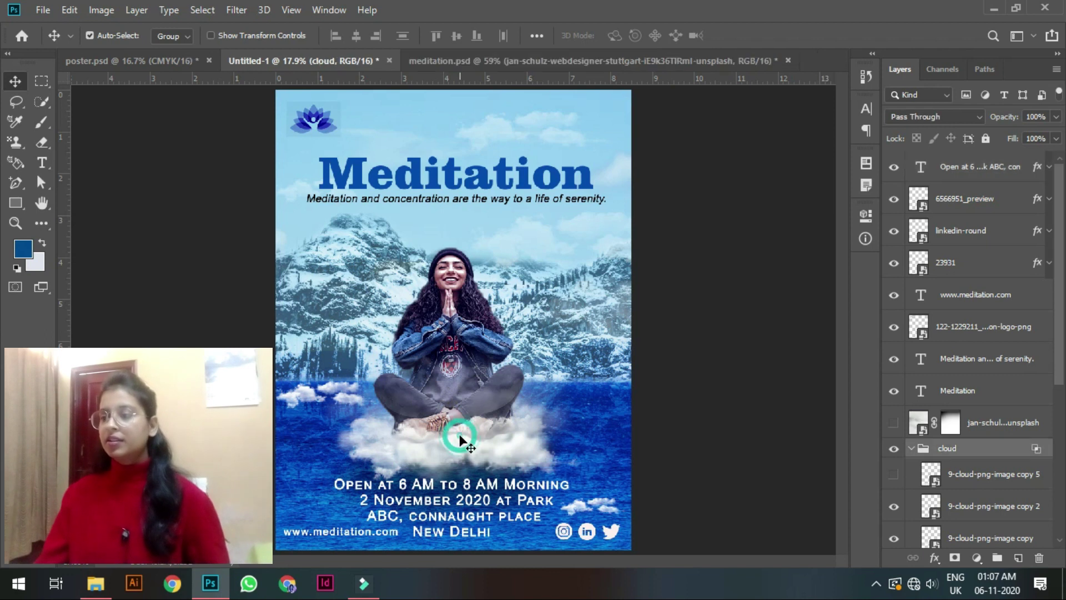
pyautogui.click(912, 448)
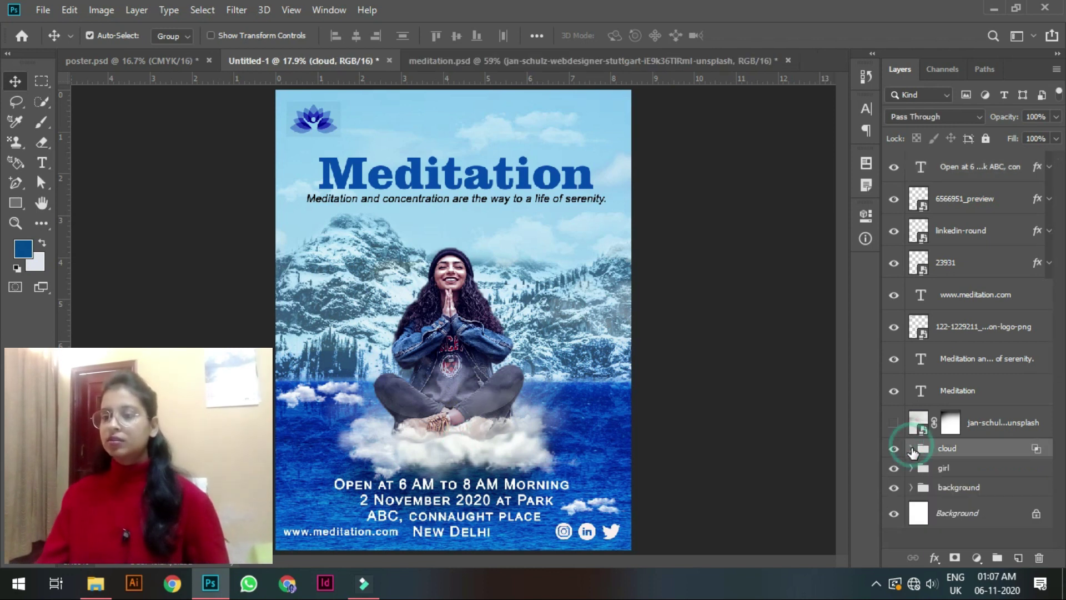
pyautogui.click(451, 338)
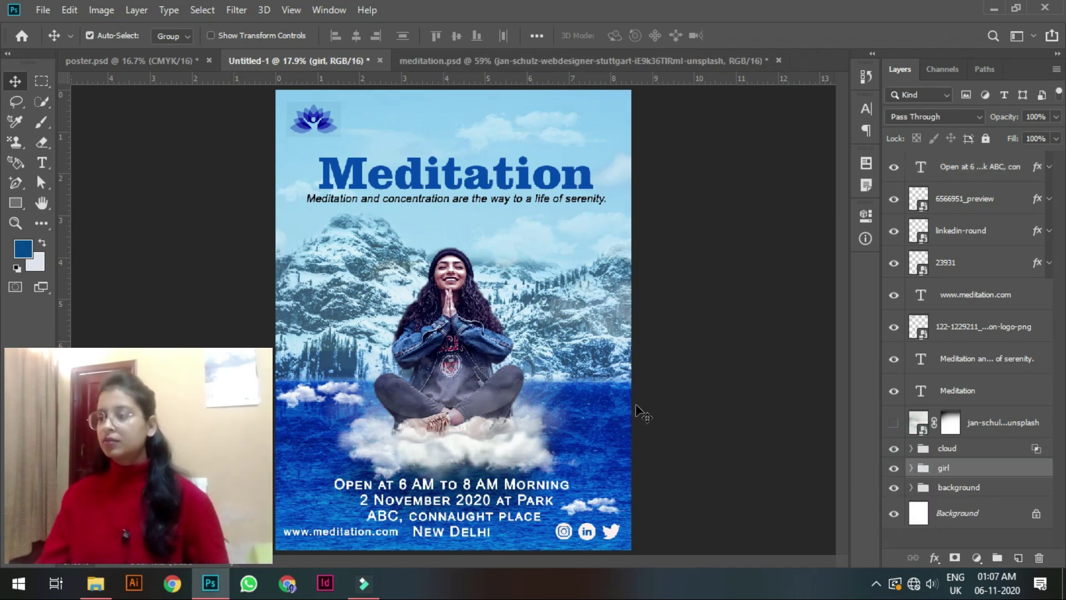
pyautogui.keyDown('shift'); pyautogui.click(948, 449); pyautogui.keyUp('shift')
pyautogui.hotkey('shift', 'Up')
pyautogui.hotkey('shift', 'Up')
pyautogui.hotkey('shift', 'Up')
pyautogui.hotkey('shift', 'Up')
pyautogui.hotkey('shift', 'Up')
pyautogui.hotkey('shift', 'Up')
pyautogui.hotkey('shift', 'Up')
pyautogui.hotkey('shift', 'Up')
pyautogui.hotkey('shift', 'Up')
pyautogui.hotkey('shift', 'Up')
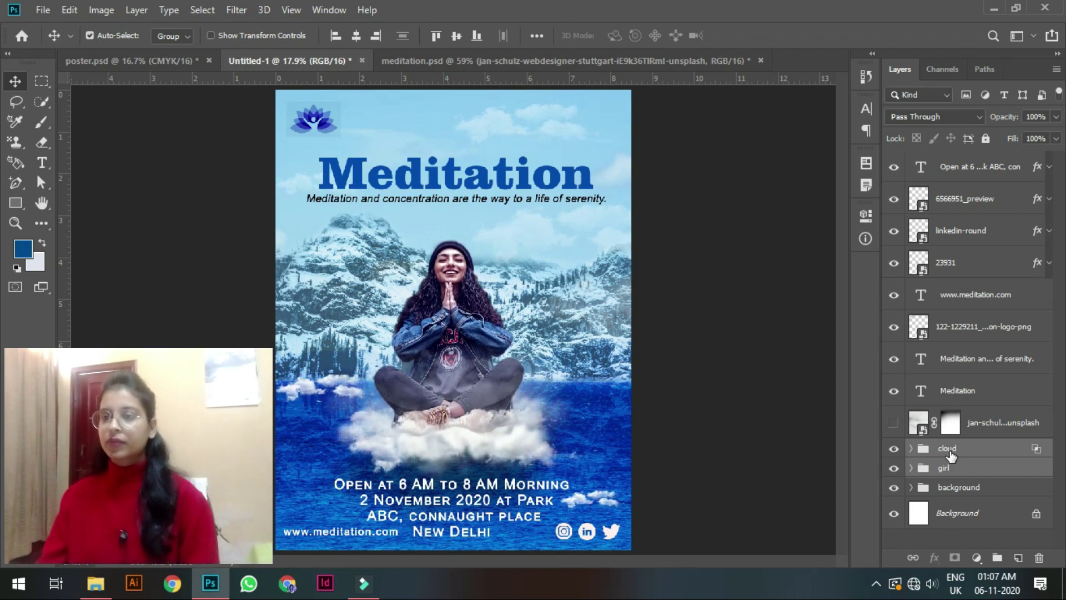
pyautogui.hotkey('shift', 'Up')
pyautogui.hotkey('shift', 'Up')
pyautogui.hotkey('shift', 'Up')
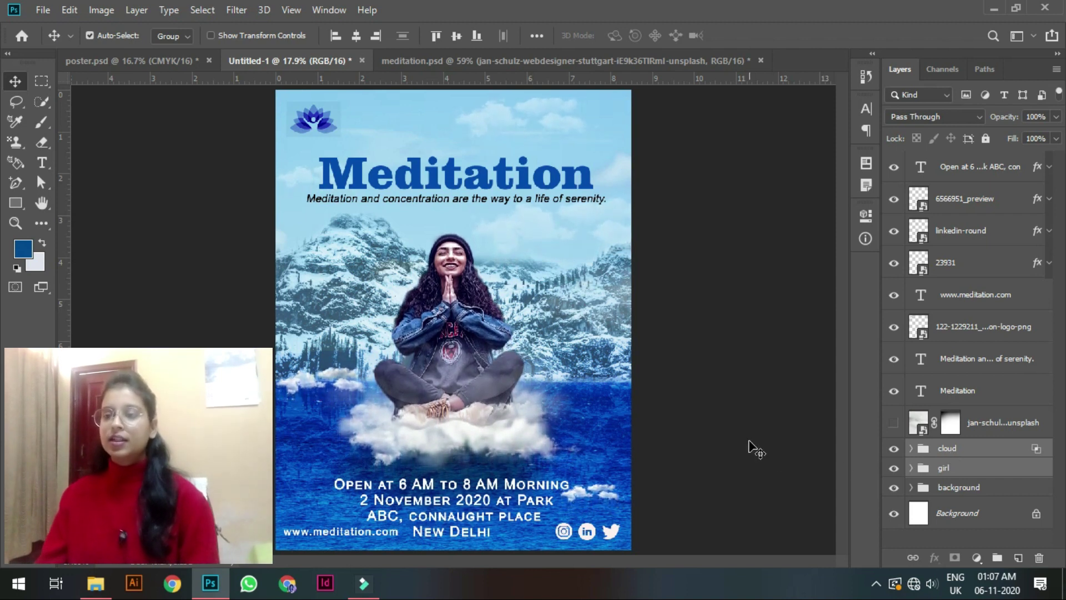
# Move the event details text up so its last line sits above the website and social icons row.
pyautogui.click(748, 444)
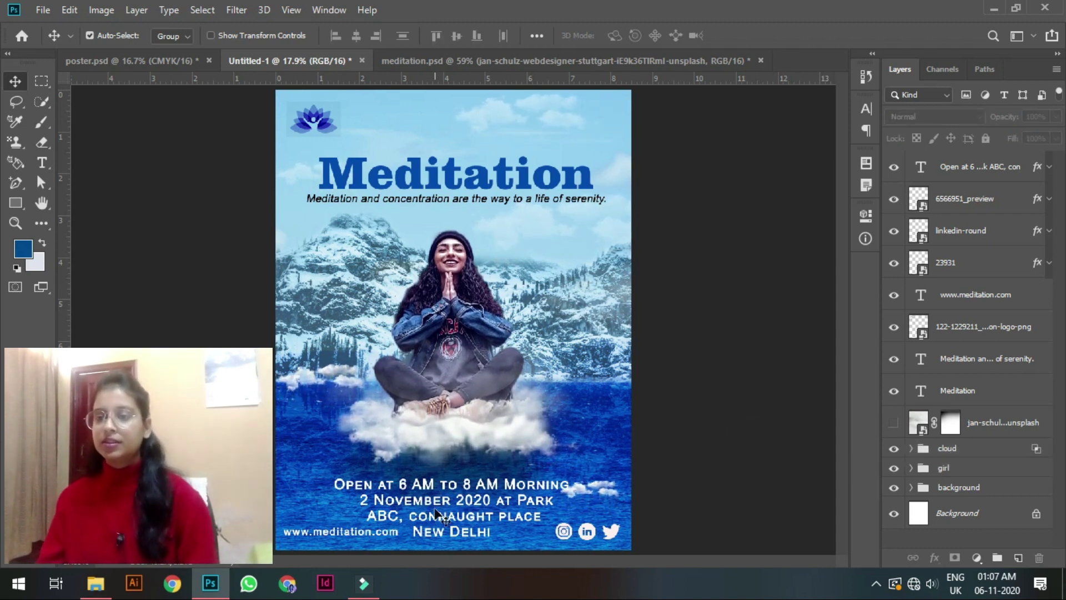
pyautogui.moveTo(447, 494); pyautogui.dragTo(447, 478)
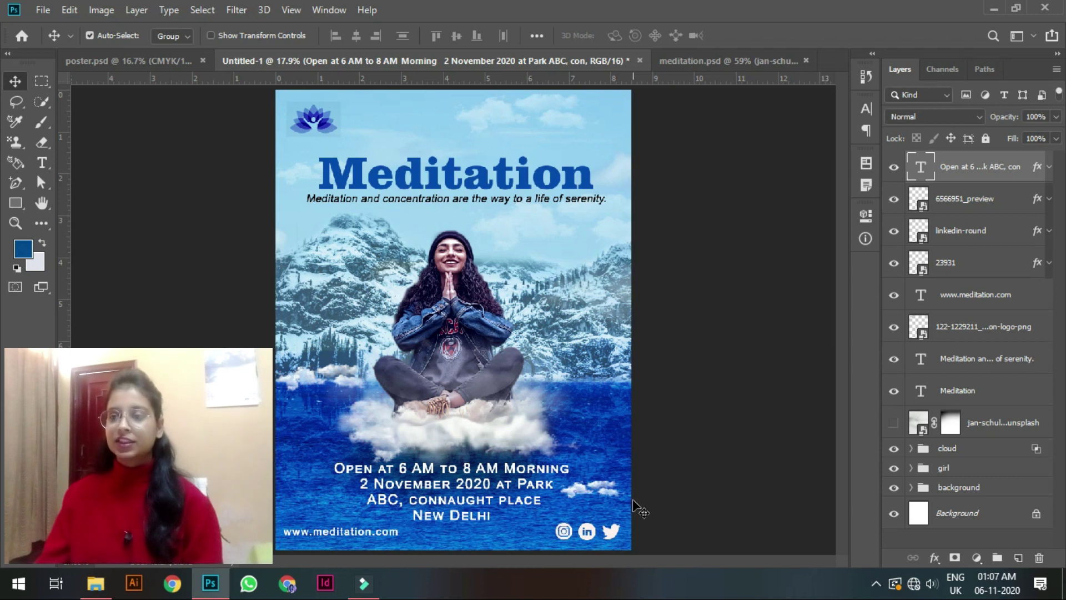
pyautogui.click(711, 394)
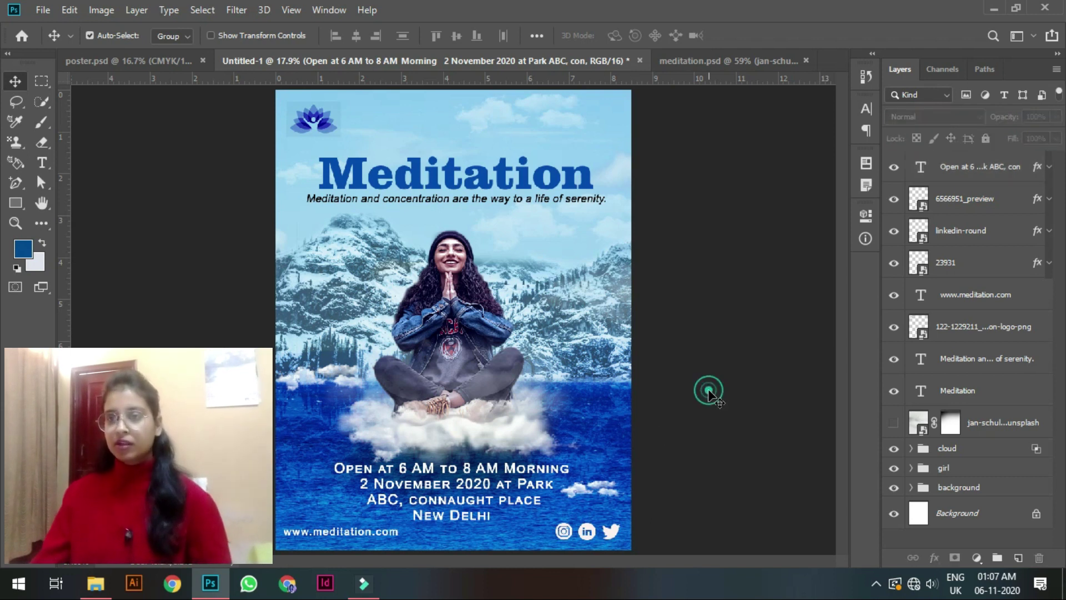
# Nudge the Meditation title and its tagline up slightly together.
pyautogui.click(305, 133)
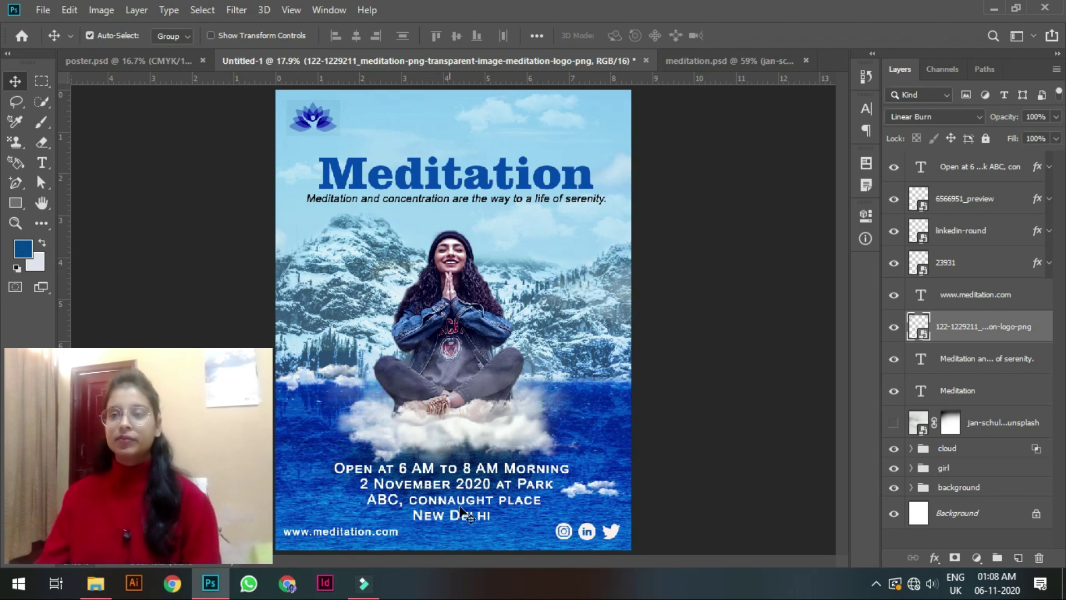
pyautogui.click(455, 184)
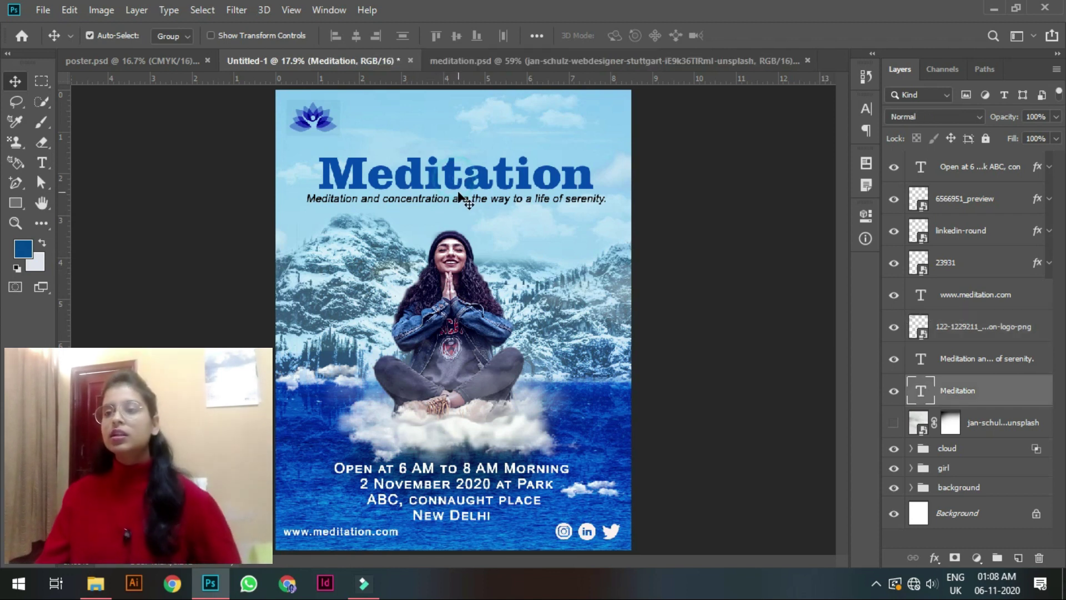
pyautogui.keyDown('shift'); pyautogui.click(461, 203); pyautogui.keyUp('shift')
pyautogui.hotkey('shift', 'Up')
pyautogui.hotkey('shift', 'Up')
pyautogui.hotkey('shift', 'Up')
pyautogui.hotkey('shift', 'Up')
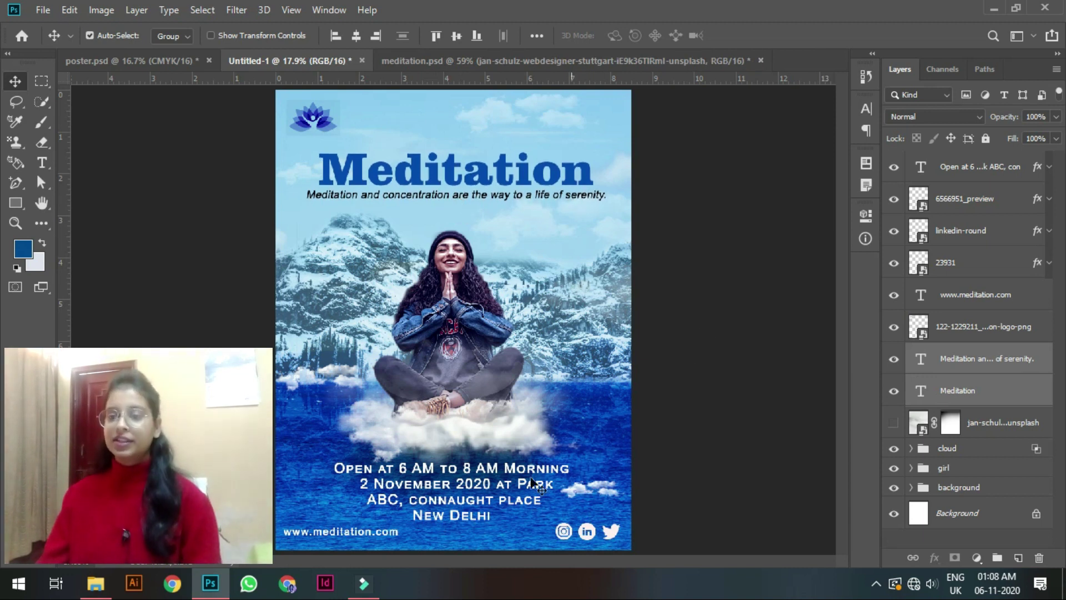
pyautogui.click(340, 535)
pyautogui.moveTo(340, 535); pyautogui.dragTo(342, 537)
pyautogui.press('Right')
pyautogui.press('Right')
pyautogui.press('Right')
pyautogui.press('Right')
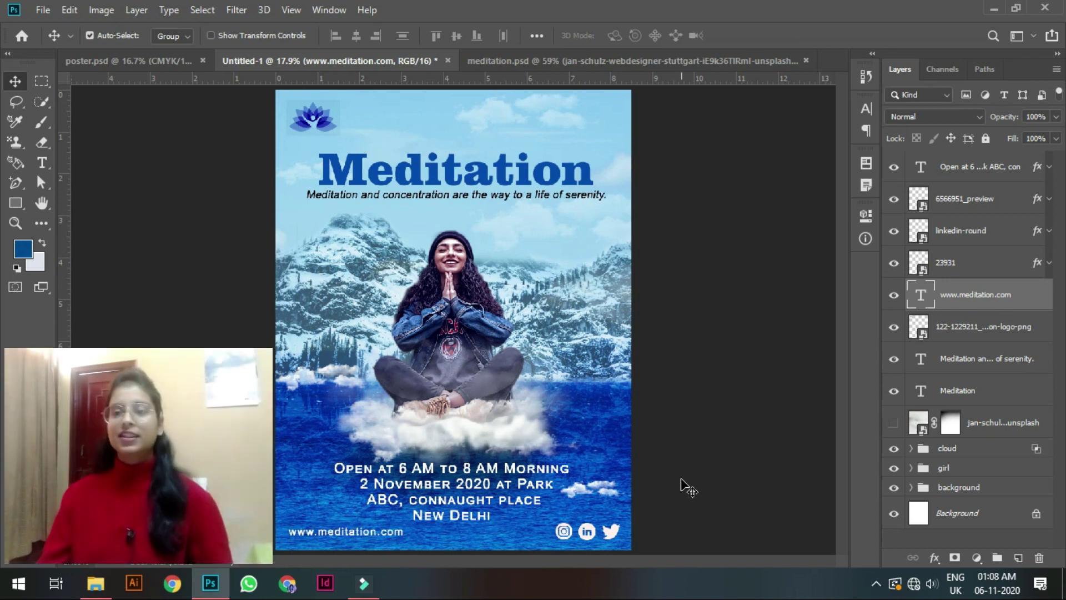
pyautogui.click(689, 488)
pyautogui.click(777, 300)
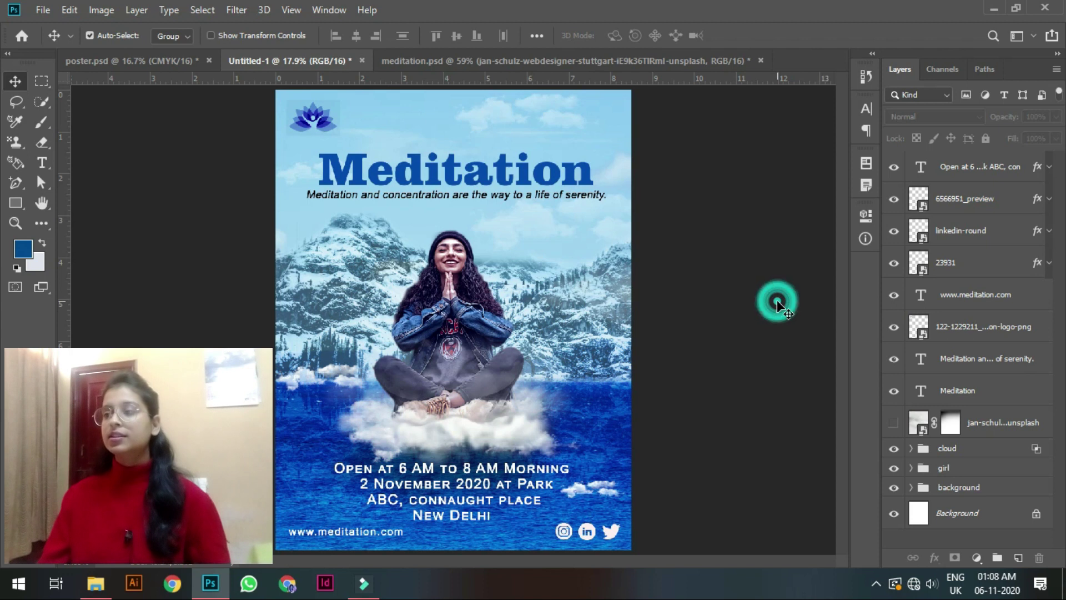
pyautogui.click(737, 365)
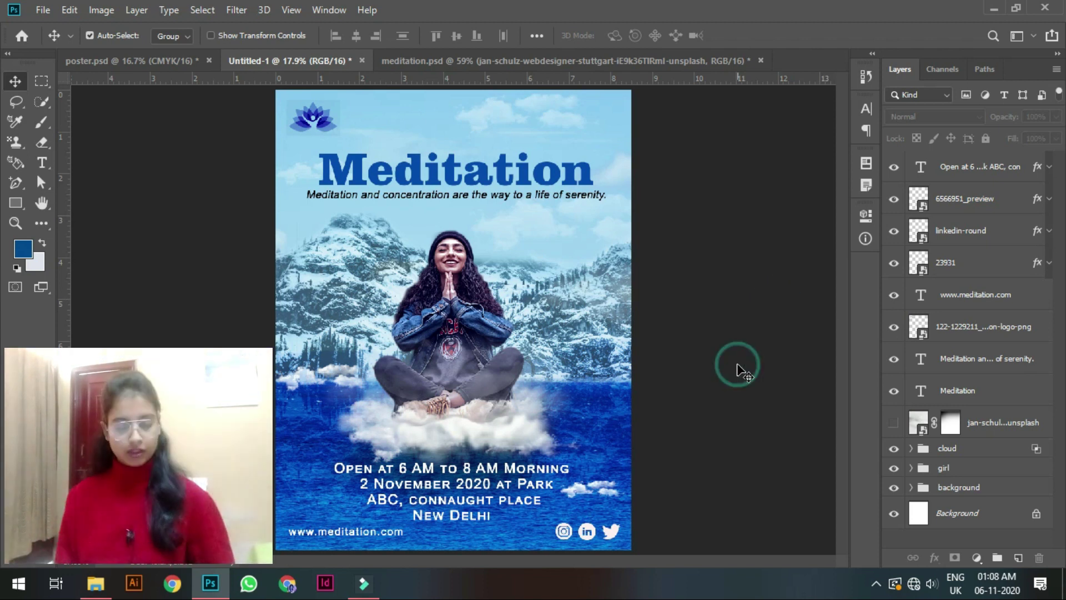
# Compare the new poster with poster.psd, and close meditation.psd without saving its changes.
pyautogui.click(131, 56)
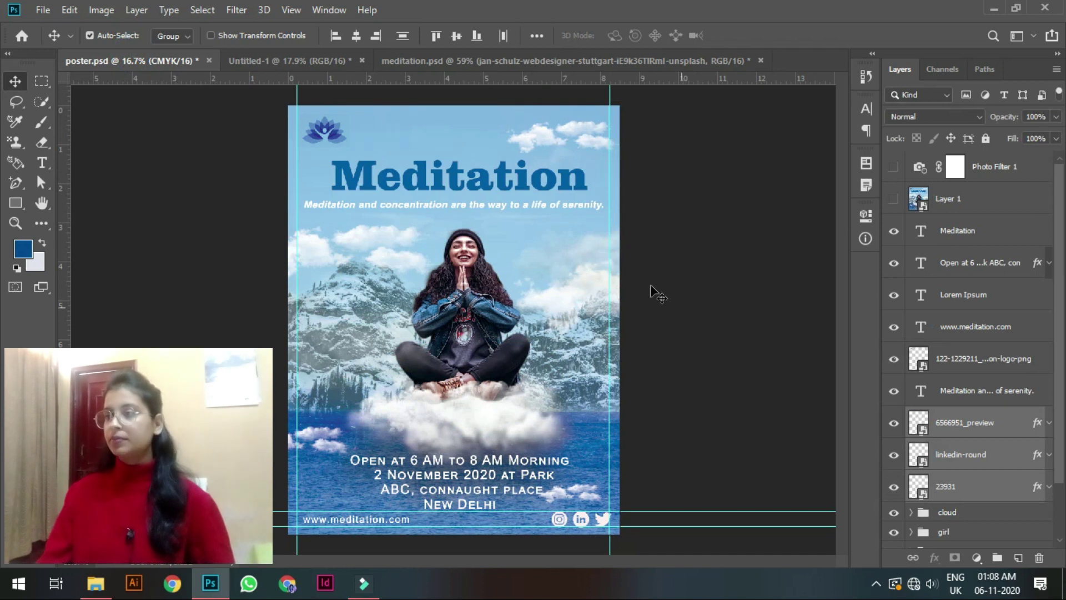
pyautogui.click(258, 61)
pyautogui.click(251, 240)
pyautogui.click(761, 60)
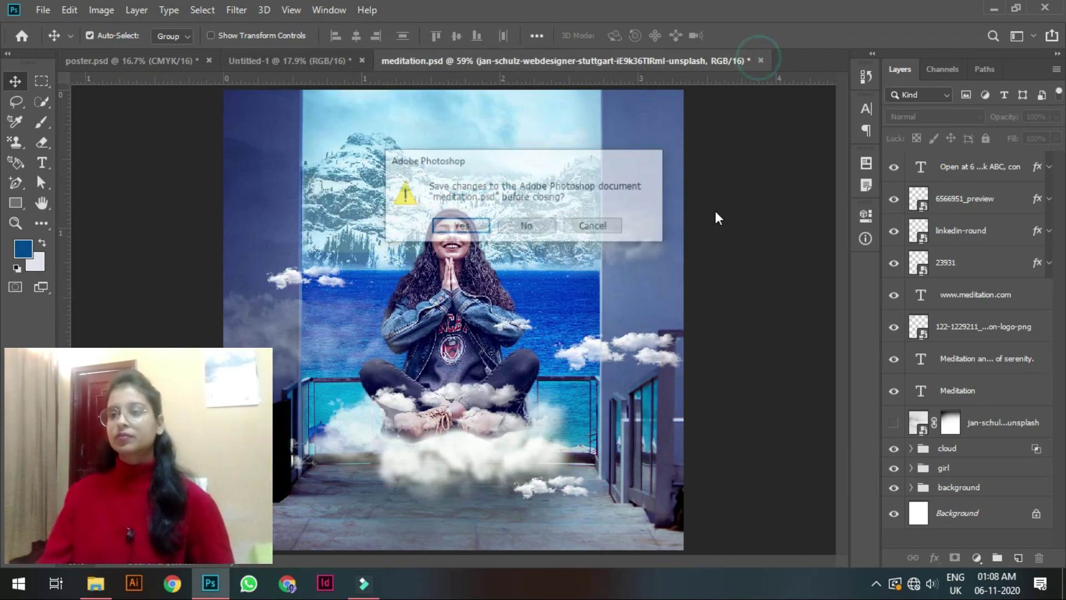
pyautogui.click(550, 224)
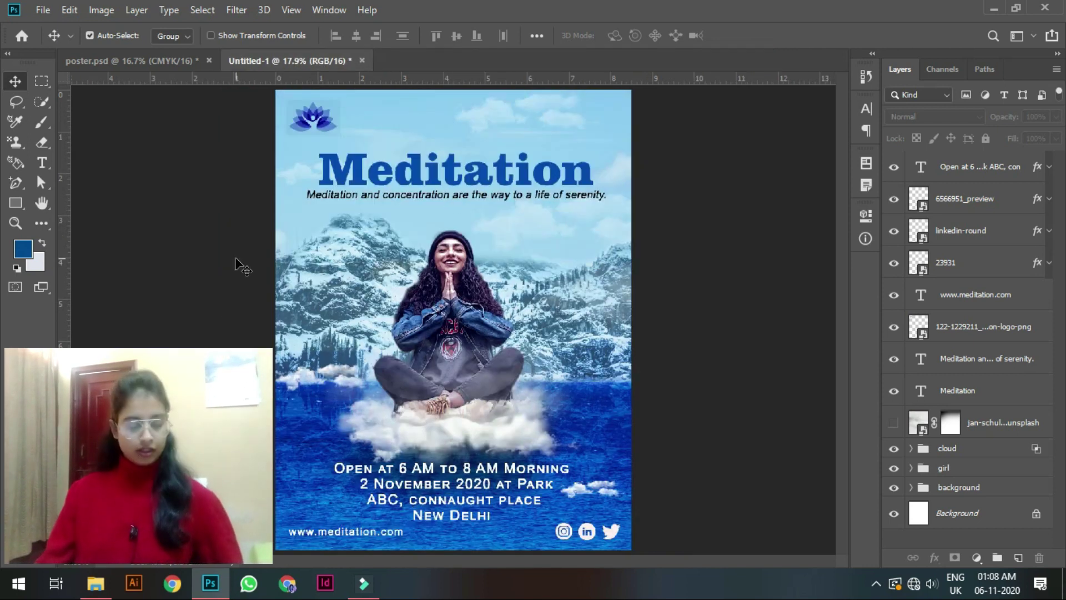
# Stamp all visible layers into a new merged layer on top and open it in the Camera Raw Filter.
pyautogui.click(236, 261)
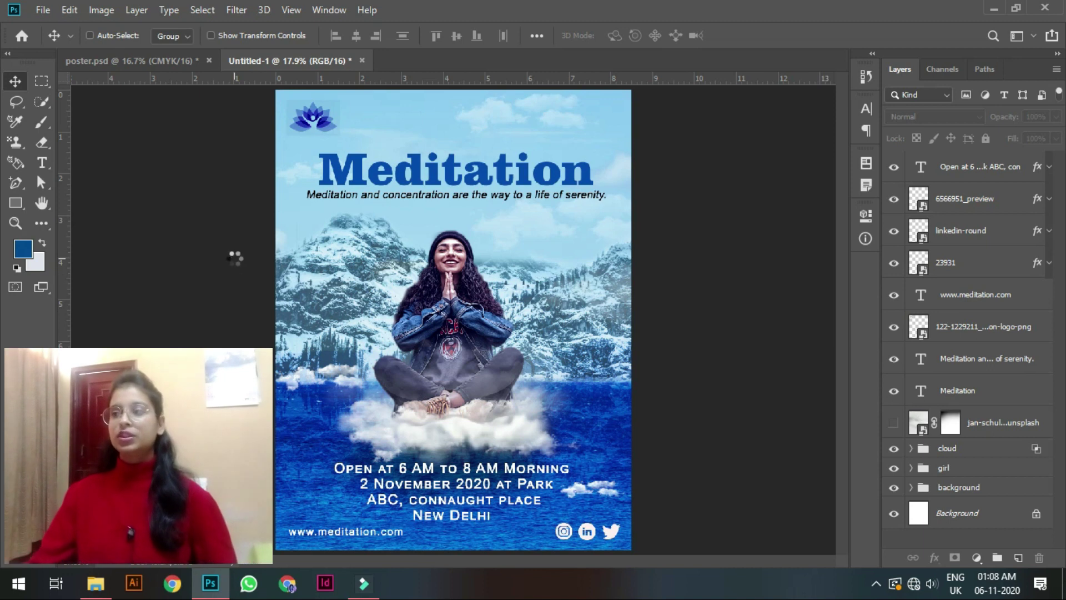
pyautogui.hotkey('ctrl', 'shift', 'alt', 'e')
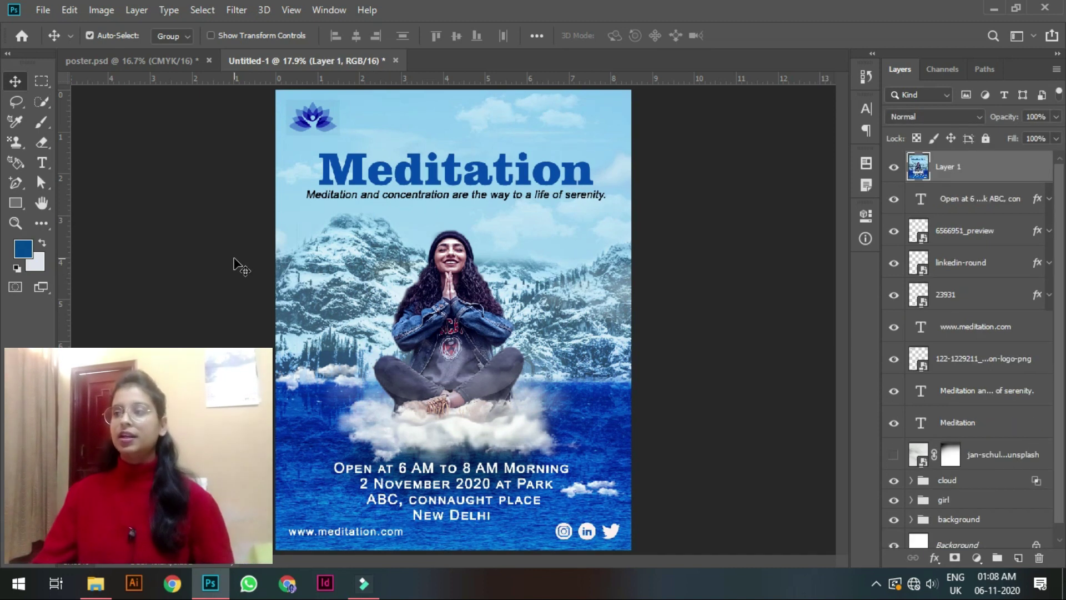
pyautogui.click(243, 12)
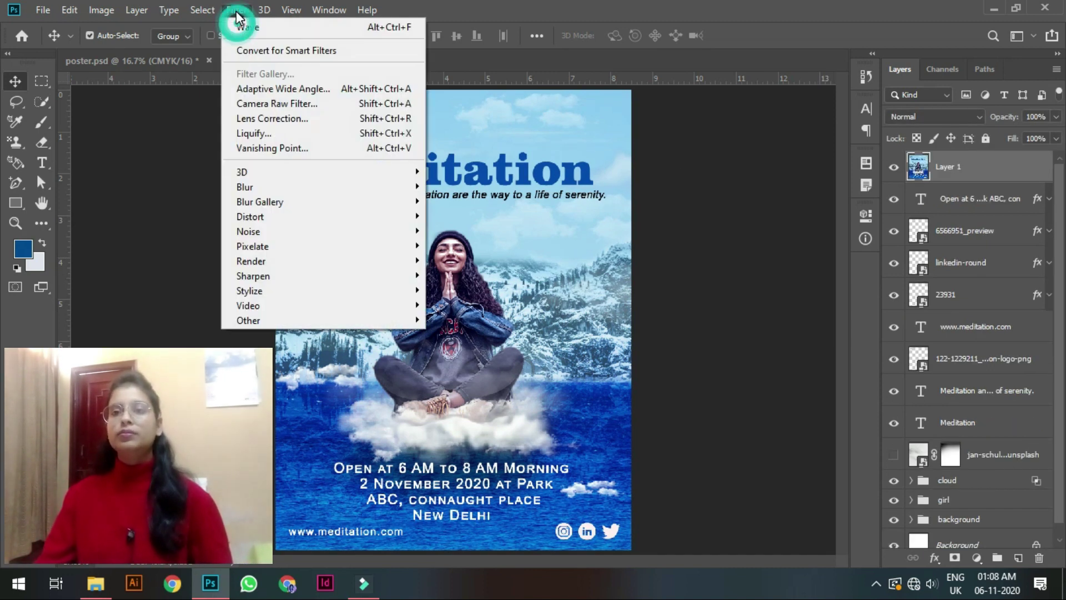
pyautogui.click(297, 111)
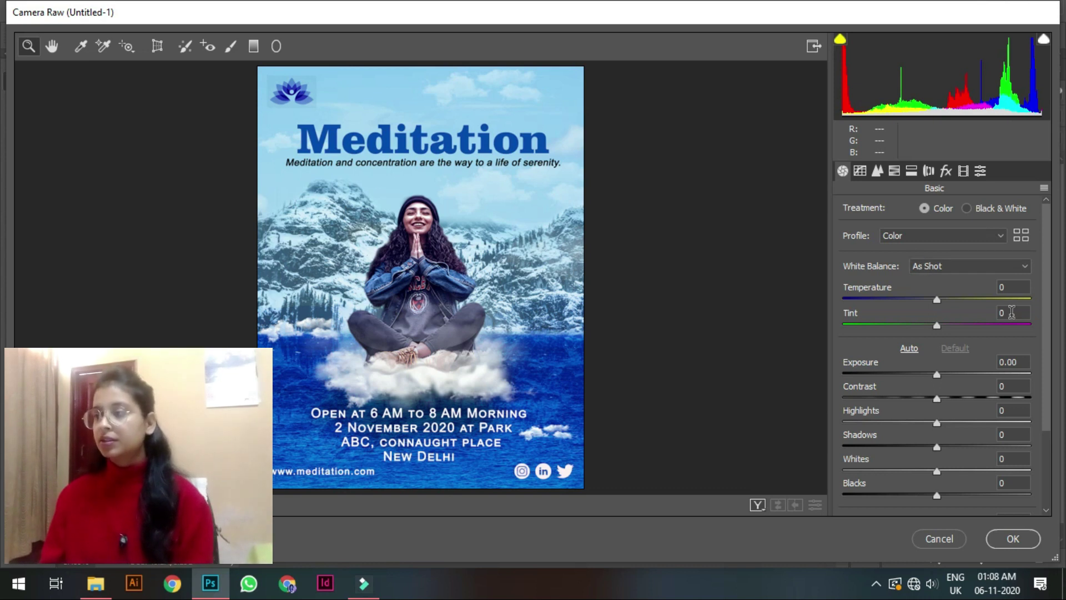
# Set the Basic adjustments to Temperature -7, Tint +6, Exposure +0.05, Contrast -3, Highlights +12, Blacks -47, Clarity -21 and Dehaze -13.
pyautogui.moveTo(937, 300); pyautogui.dragTo(945, 331)
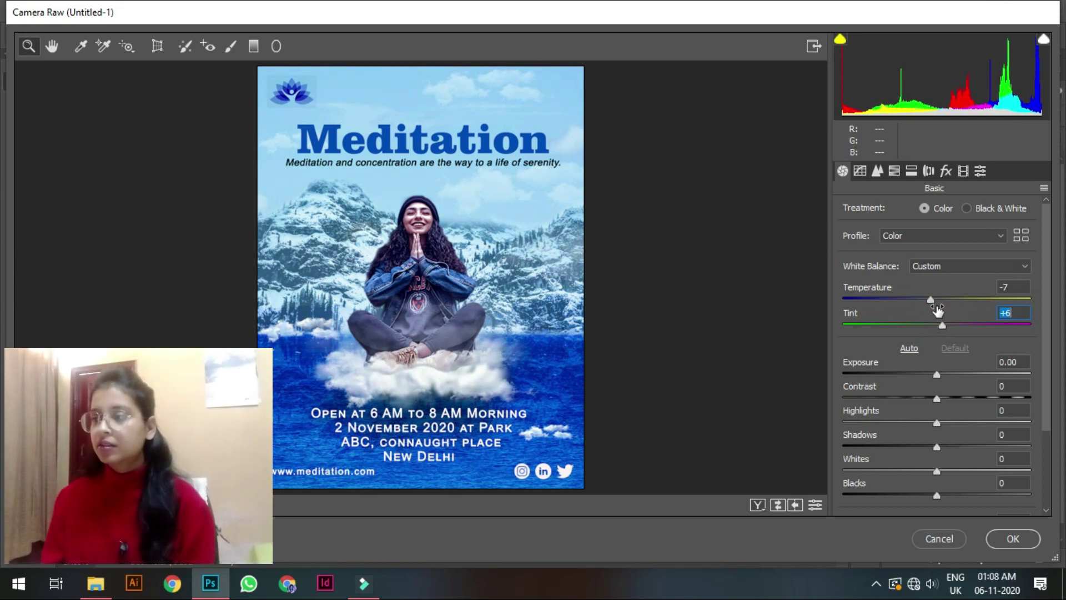
pyautogui.moveTo(935, 372); pyautogui.dragTo(950, 432)
pyautogui.scroll(-3, 950, 431)
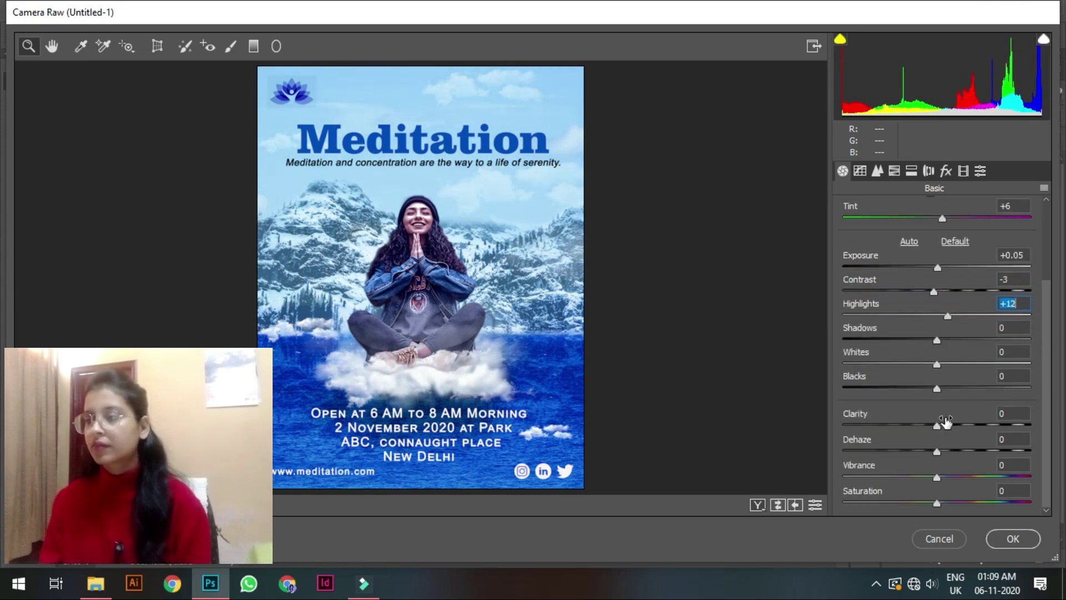
pyautogui.moveTo(936, 389); pyautogui.dragTo(917, 433)
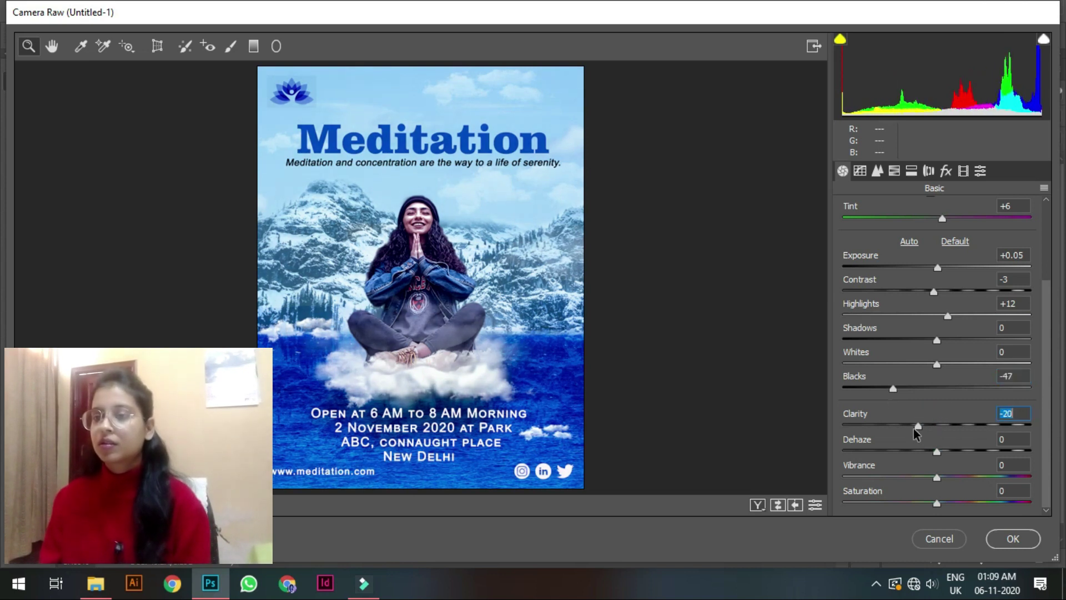
pyautogui.click(937, 453)
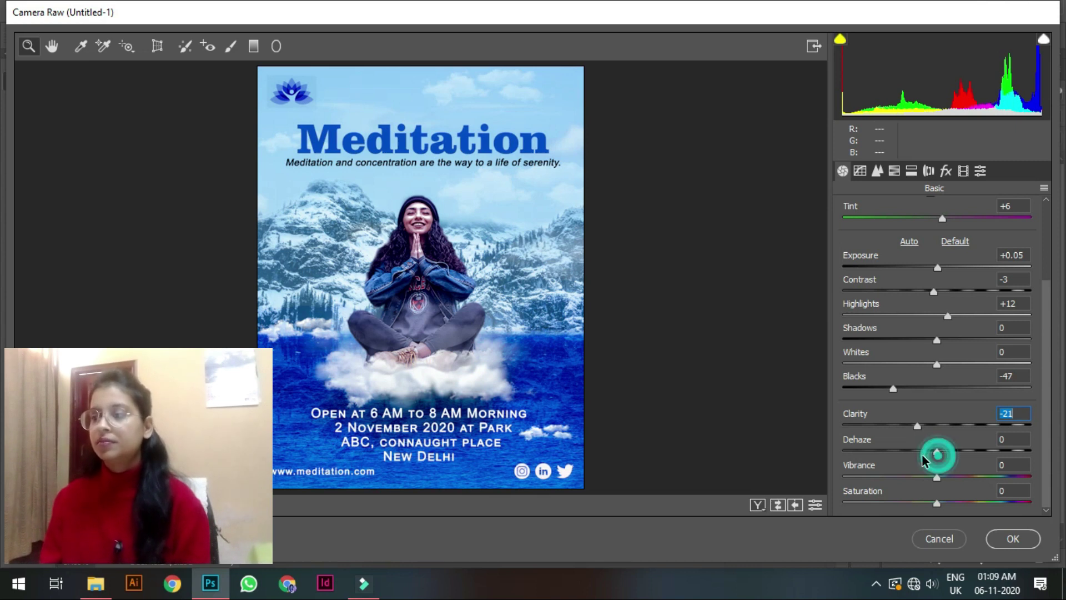
pyautogui.moveTo(937, 451); pyautogui.dragTo(924, 453)
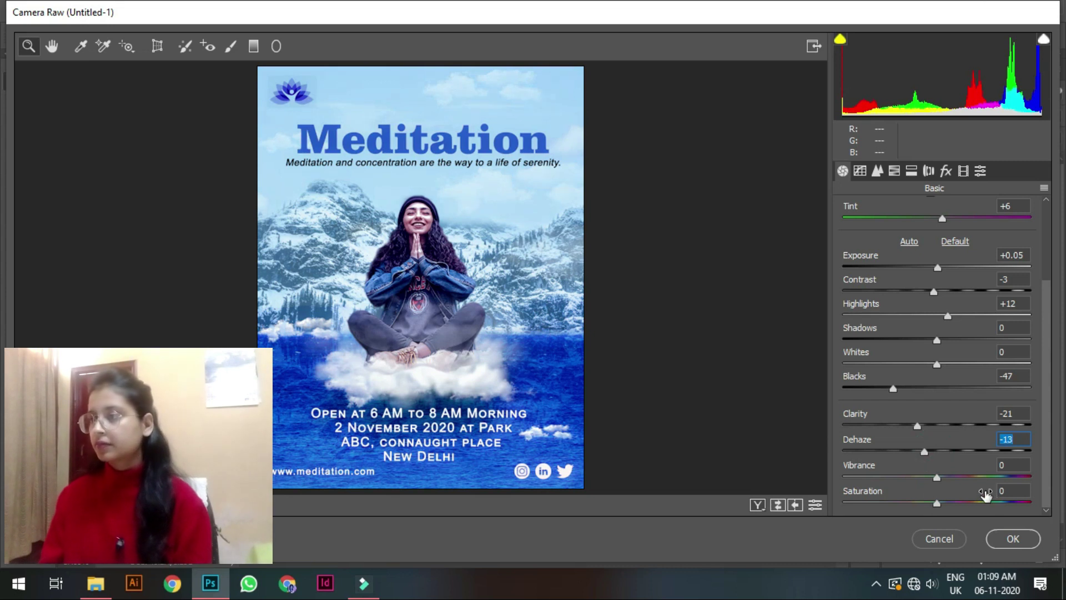
# Set the parametric tone curve to Highlights -8, Lights -13, Darks -13 and Shadows -20, and apply the Camera Raw filter.
pyautogui.click(862, 171)
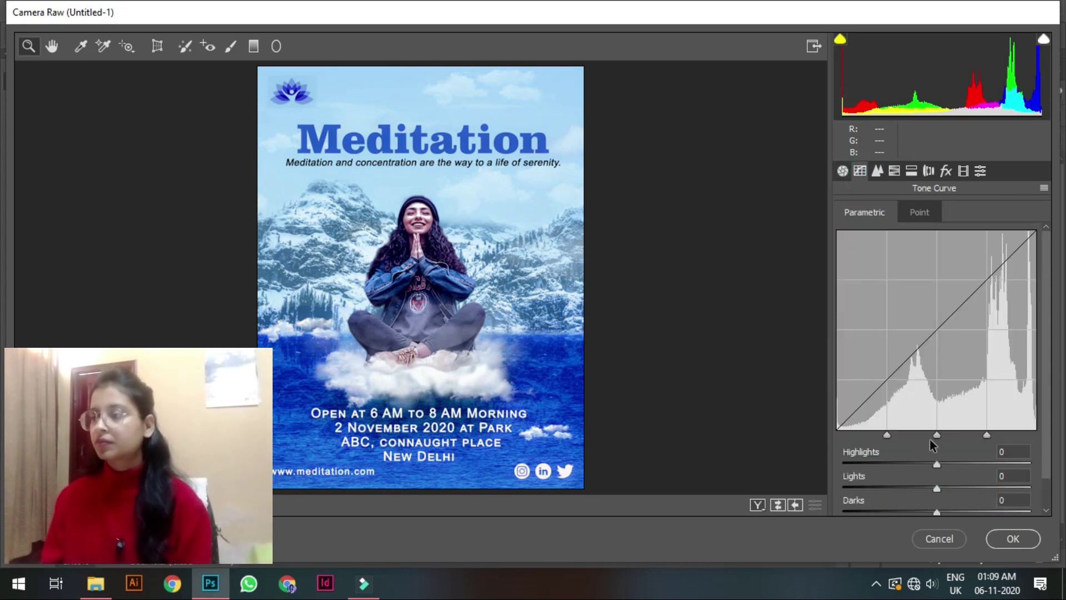
pyautogui.moveTo(937, 465); pyautogui.dragTo(918, 504)
pyautogui.scroll(-1, 931, 465)
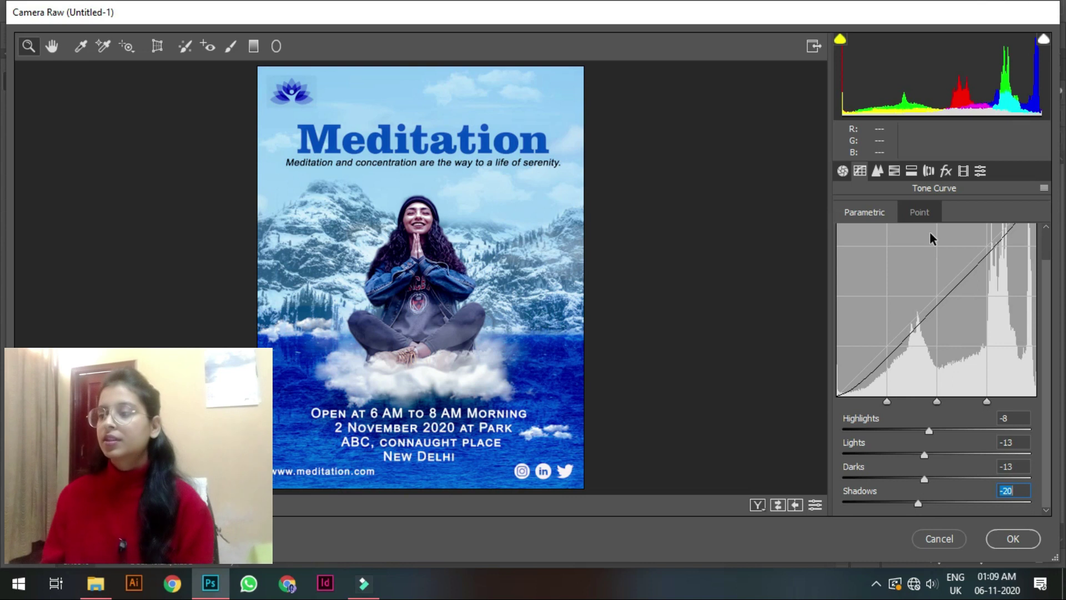
pyautogui.click(998, 545)
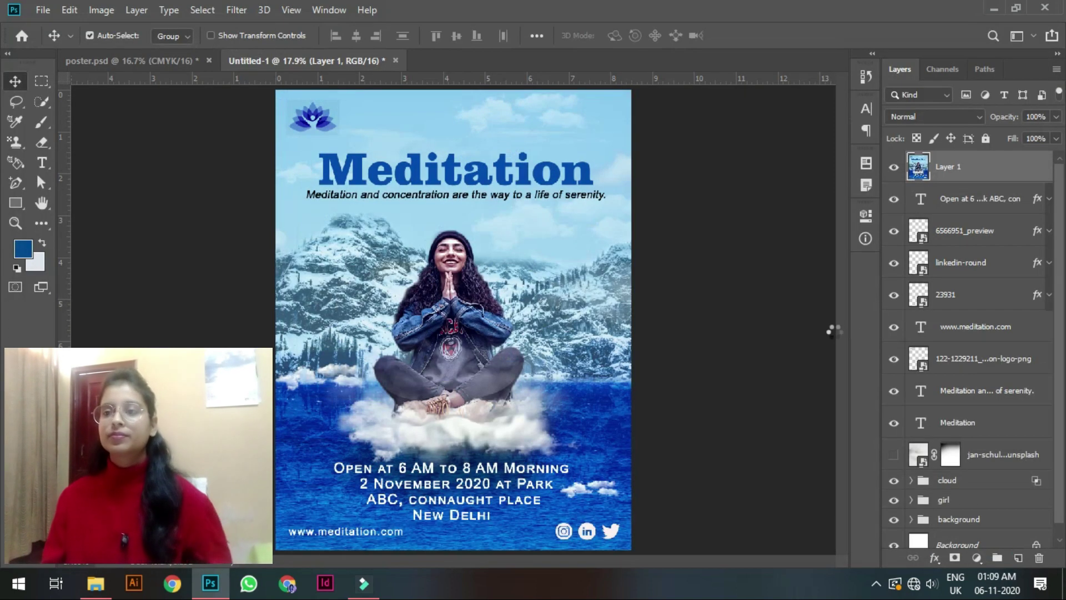
# Toggle the merged layer's visibility to compare the poster with and without the filter, and leave that layer hidden.
pyautogui.click(894, 168)
pyautogui.click(895, 168)
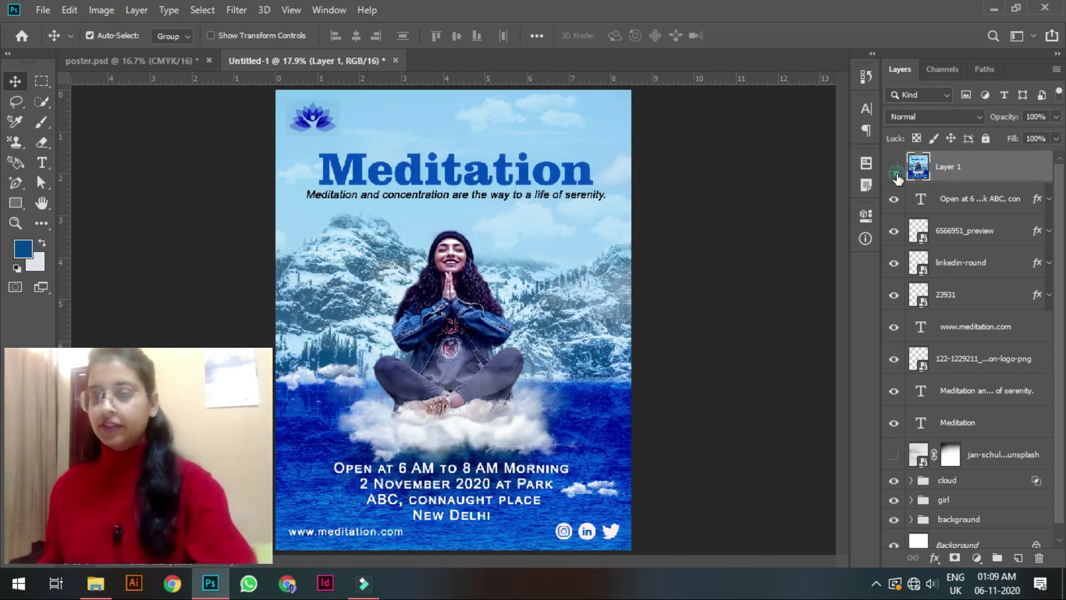
pyautogui.click(896, 171)
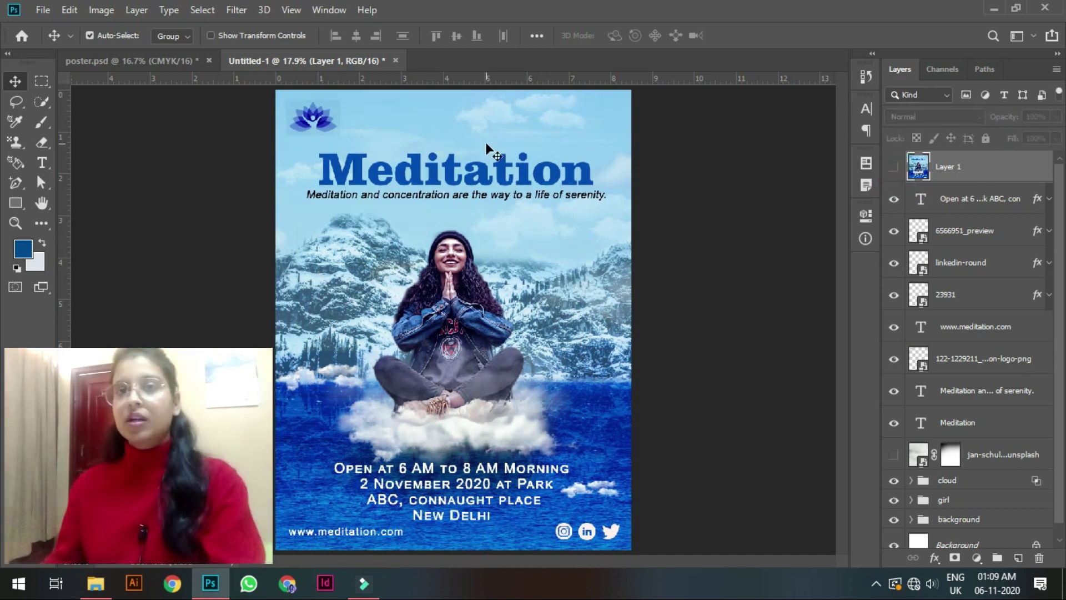
# Export the poster as a JPG at 100% quality named poster rgb into the poster folder.
pyautogui.click(42, 10)
pyautogui.moveTo(211, 223)
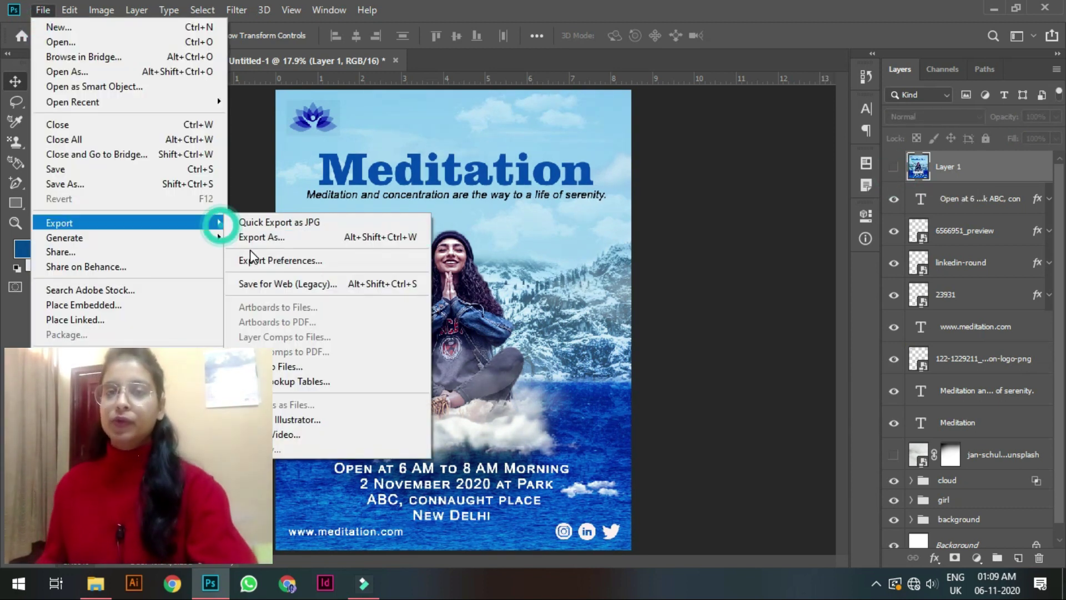
pyautogui.click(254, 232)
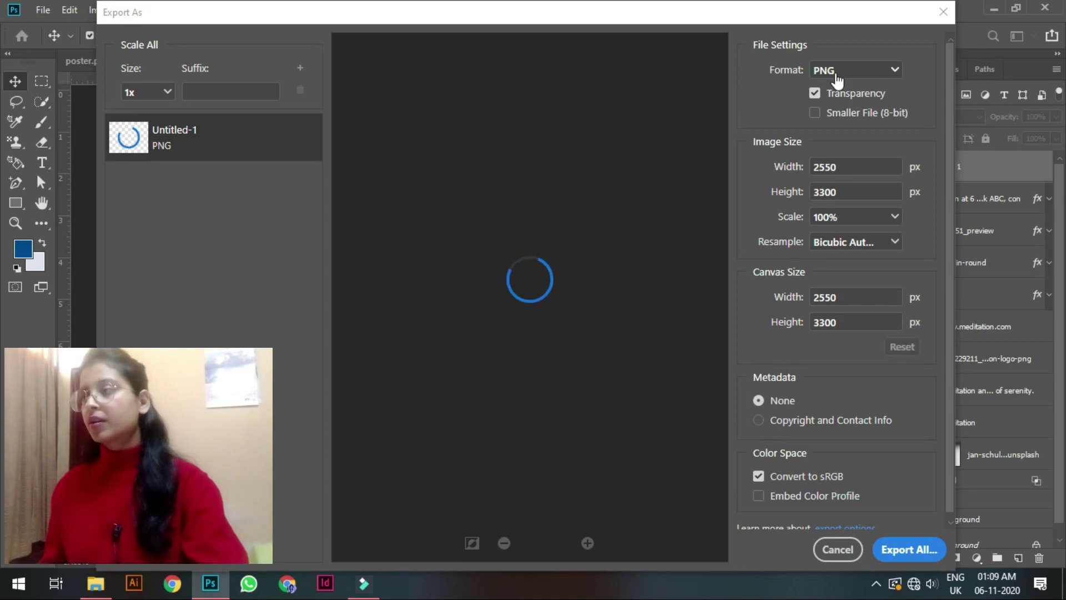
pyautogui.click(836, 73)
pyautogui.click(844, 110)
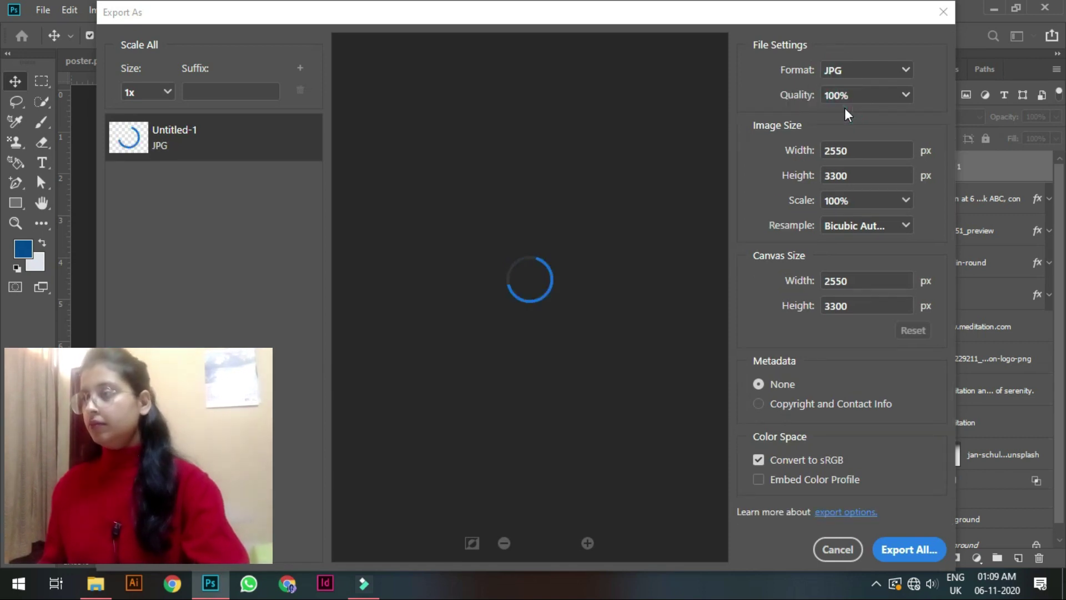
pyautogui.press('Return')
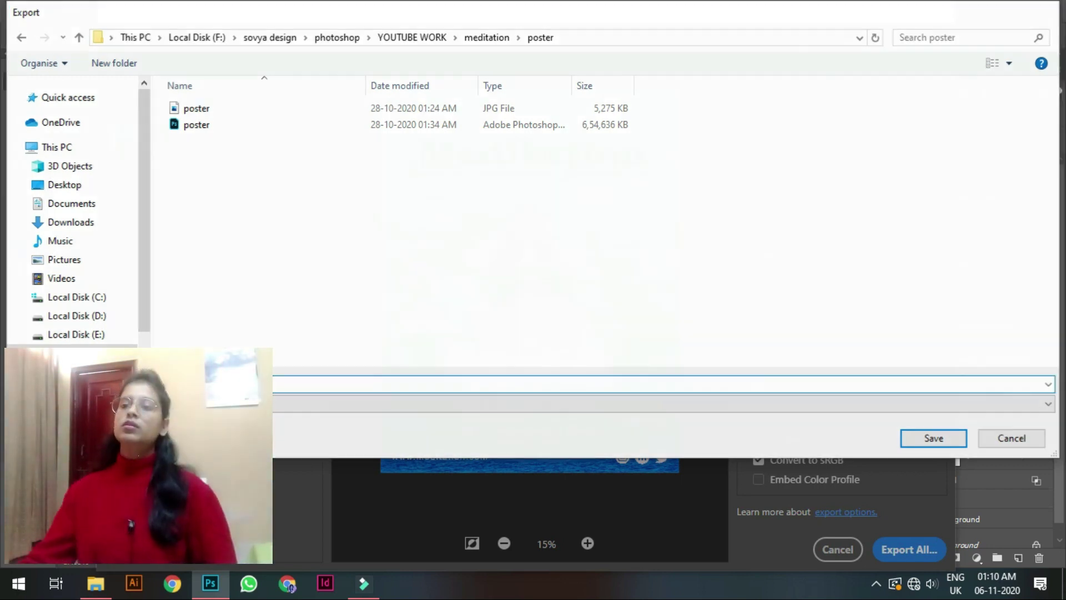
pyautogui.press('Return')
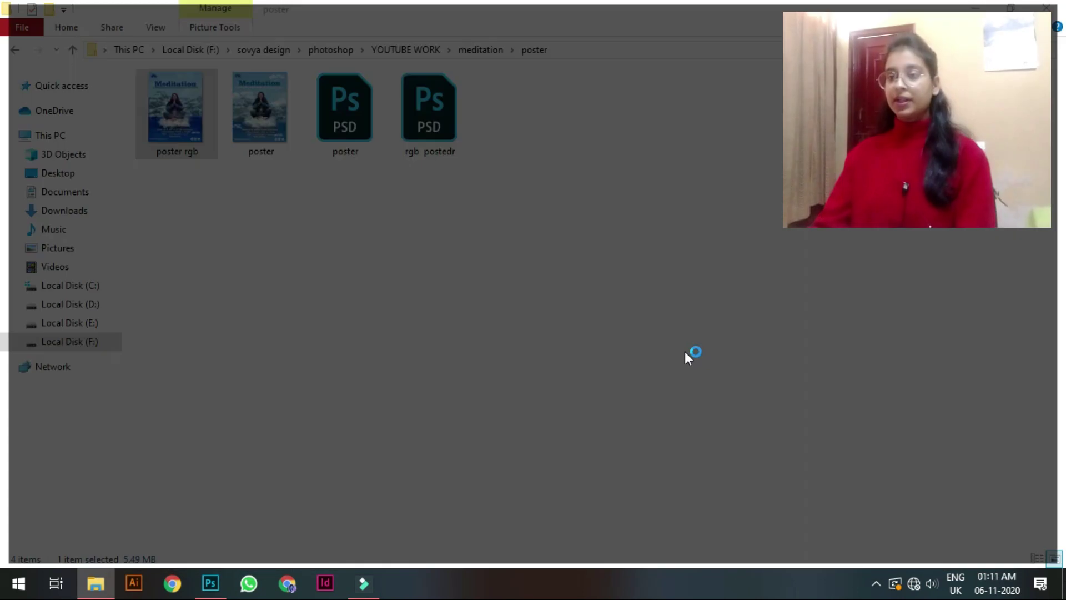
# Open poster rgb.jpg in the Photos app, view it full screen and compare it with the earlier poster image.
pyautogui.press('Return')
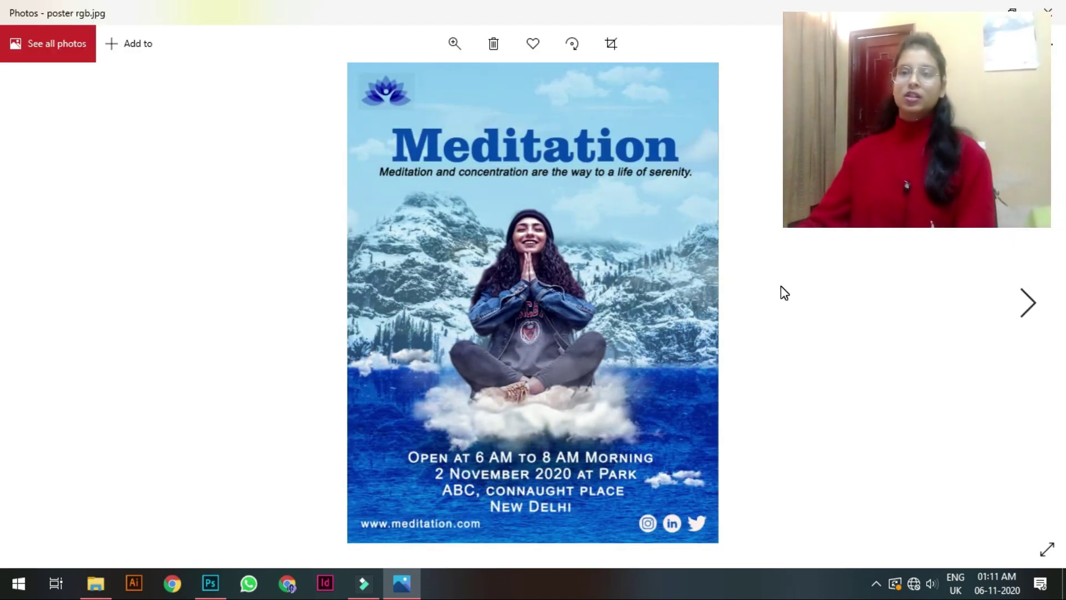
pyautogui.click(1047, 550)
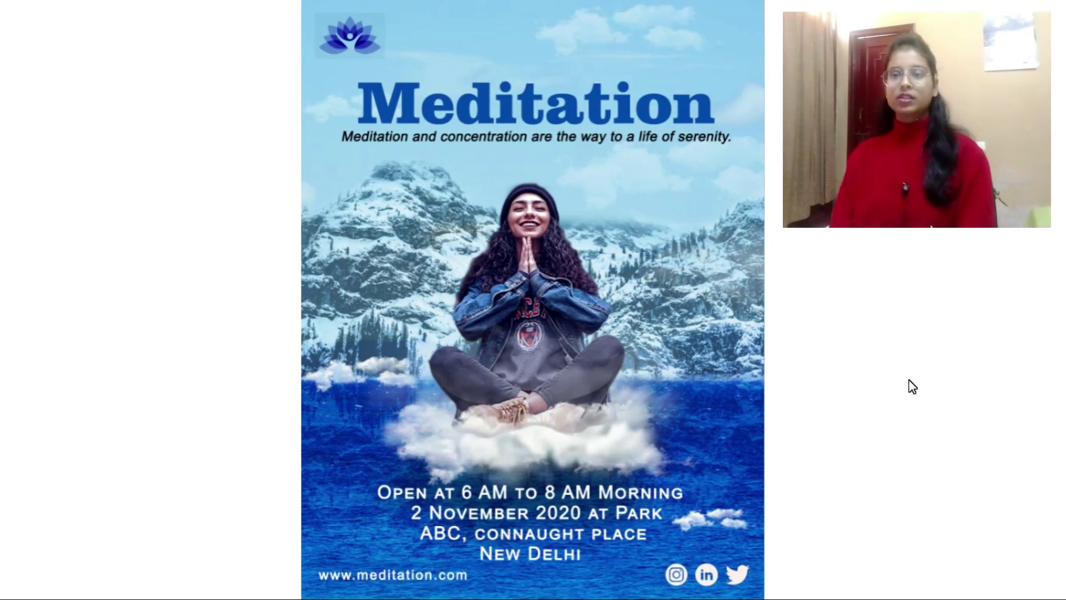
pyautogui.press('Right')
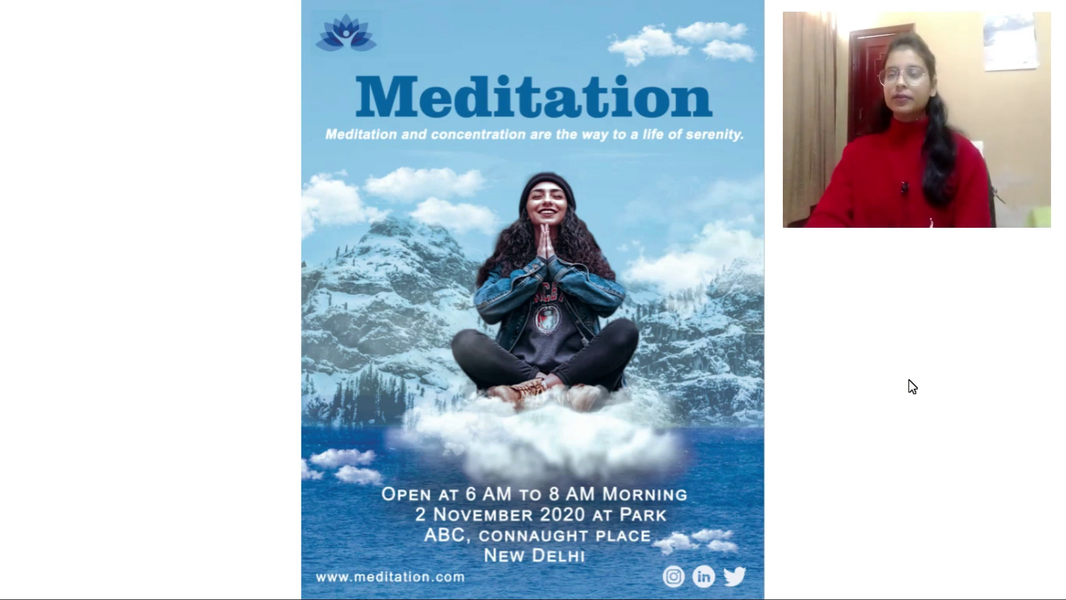
pyautogui.press('Right')
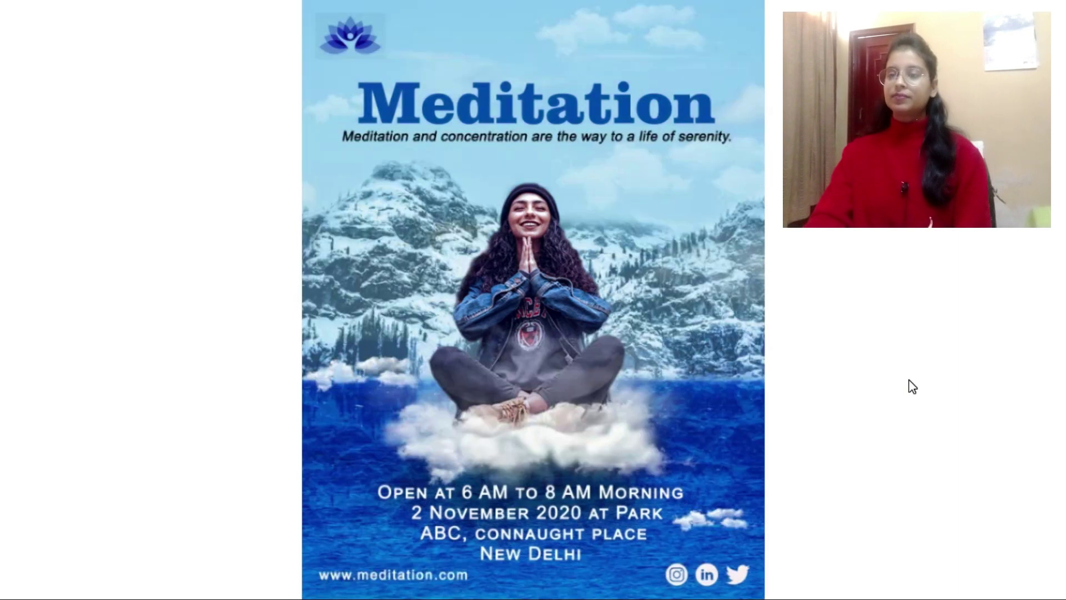